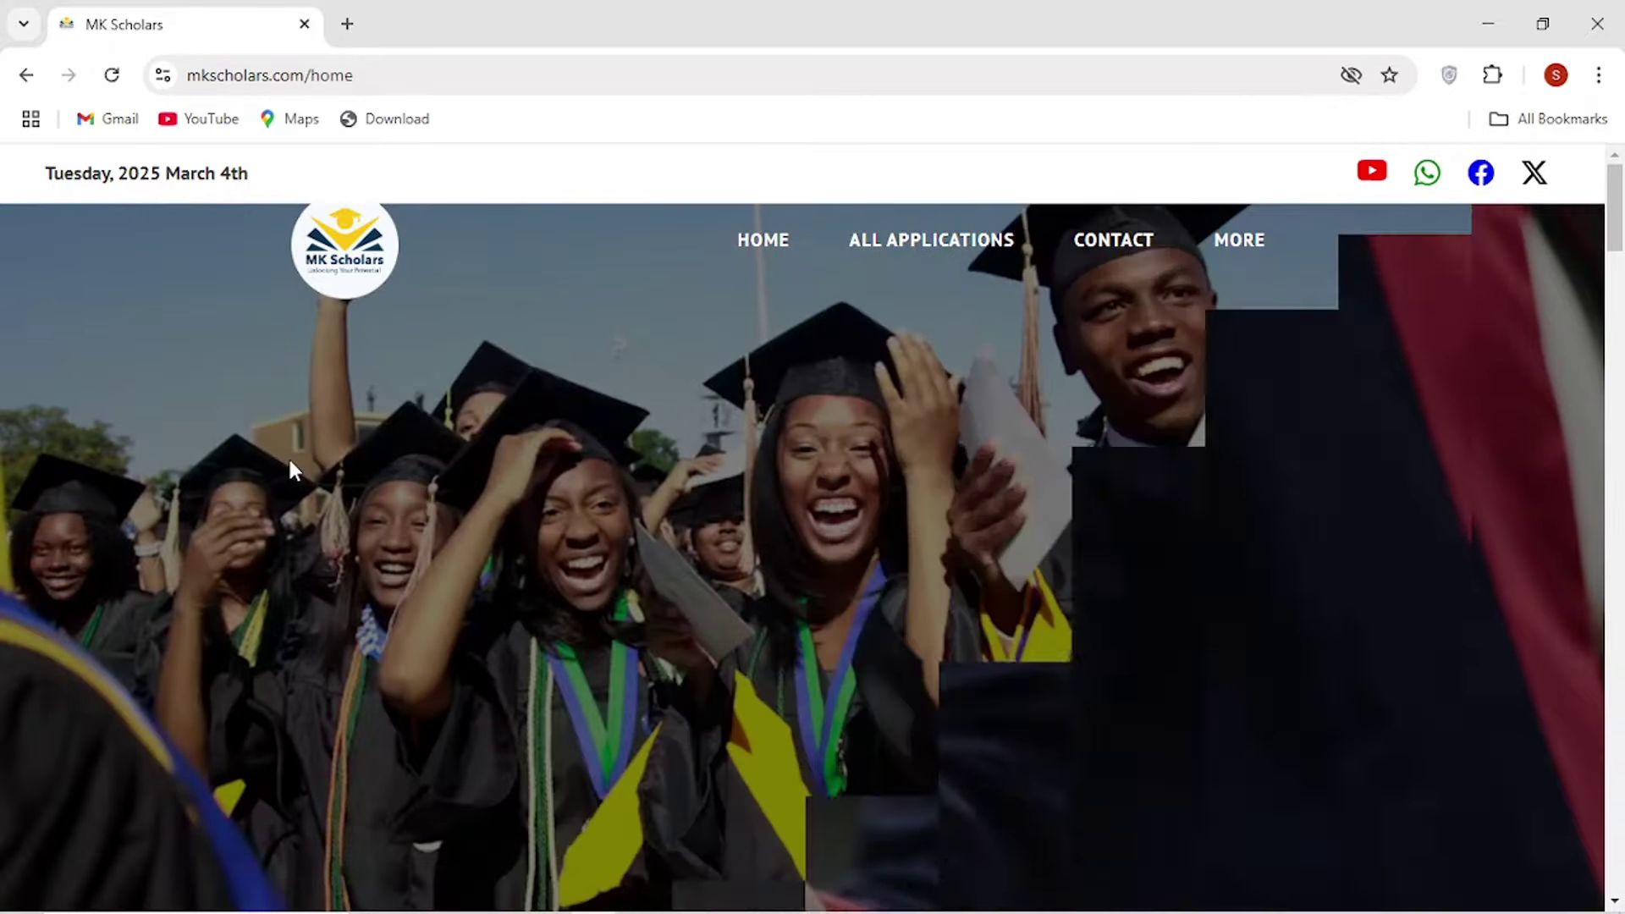
Scroll the MK Scholars home page down to the featured scholarship cards, including INES Ruhengeri 2025.
scroll(290, 460, "down", 7)
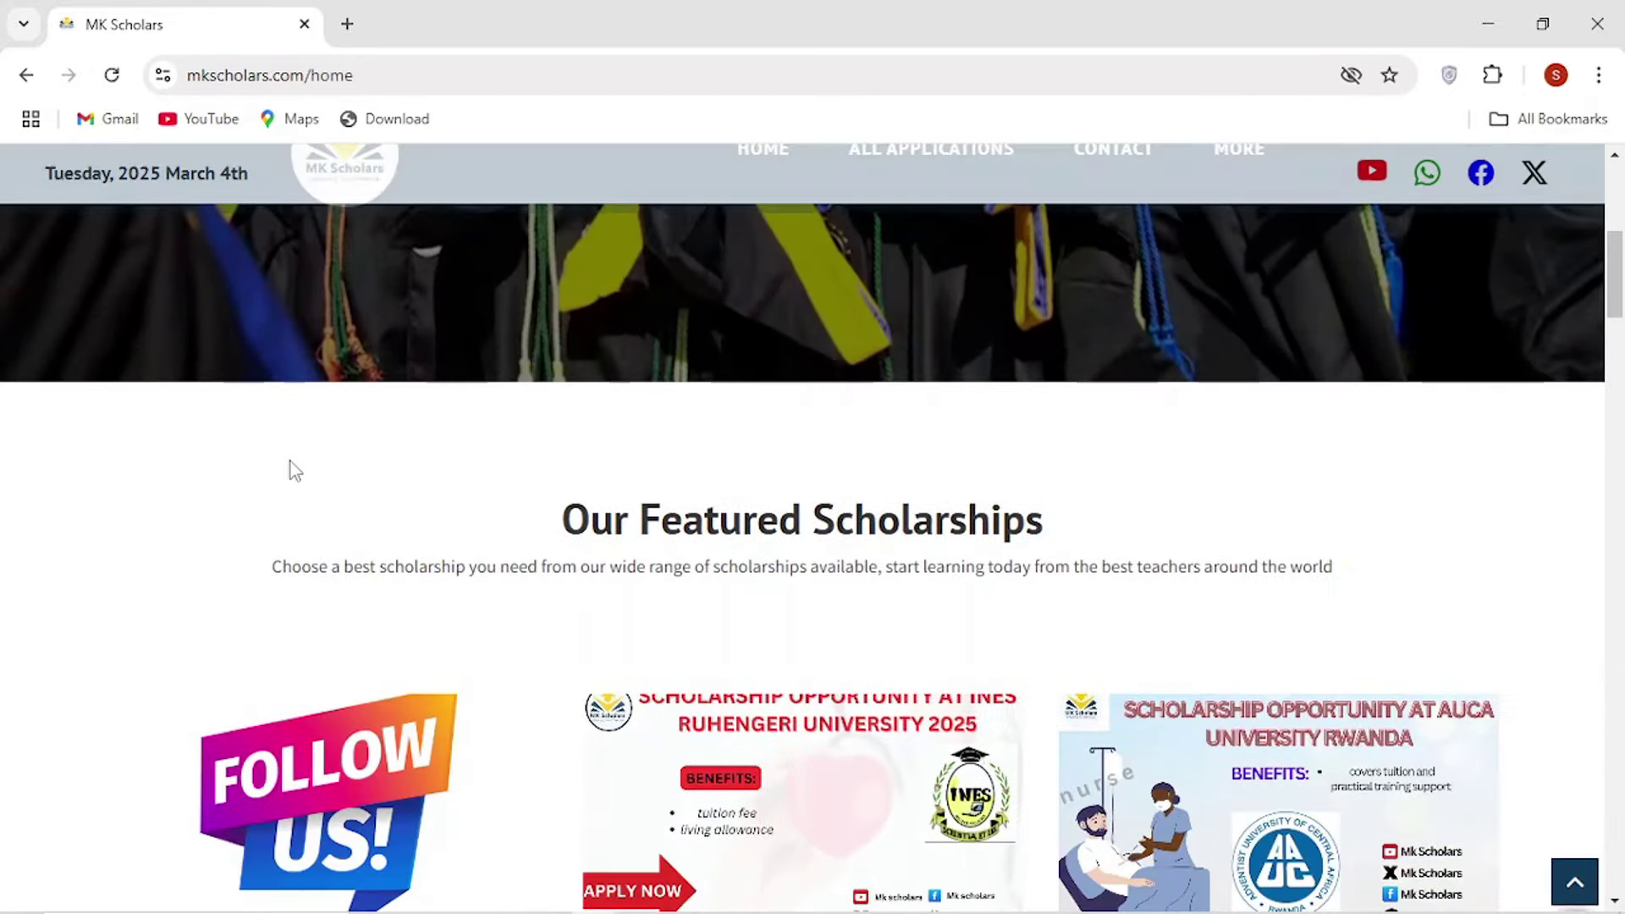
scroll(290, 460, "up", 7)
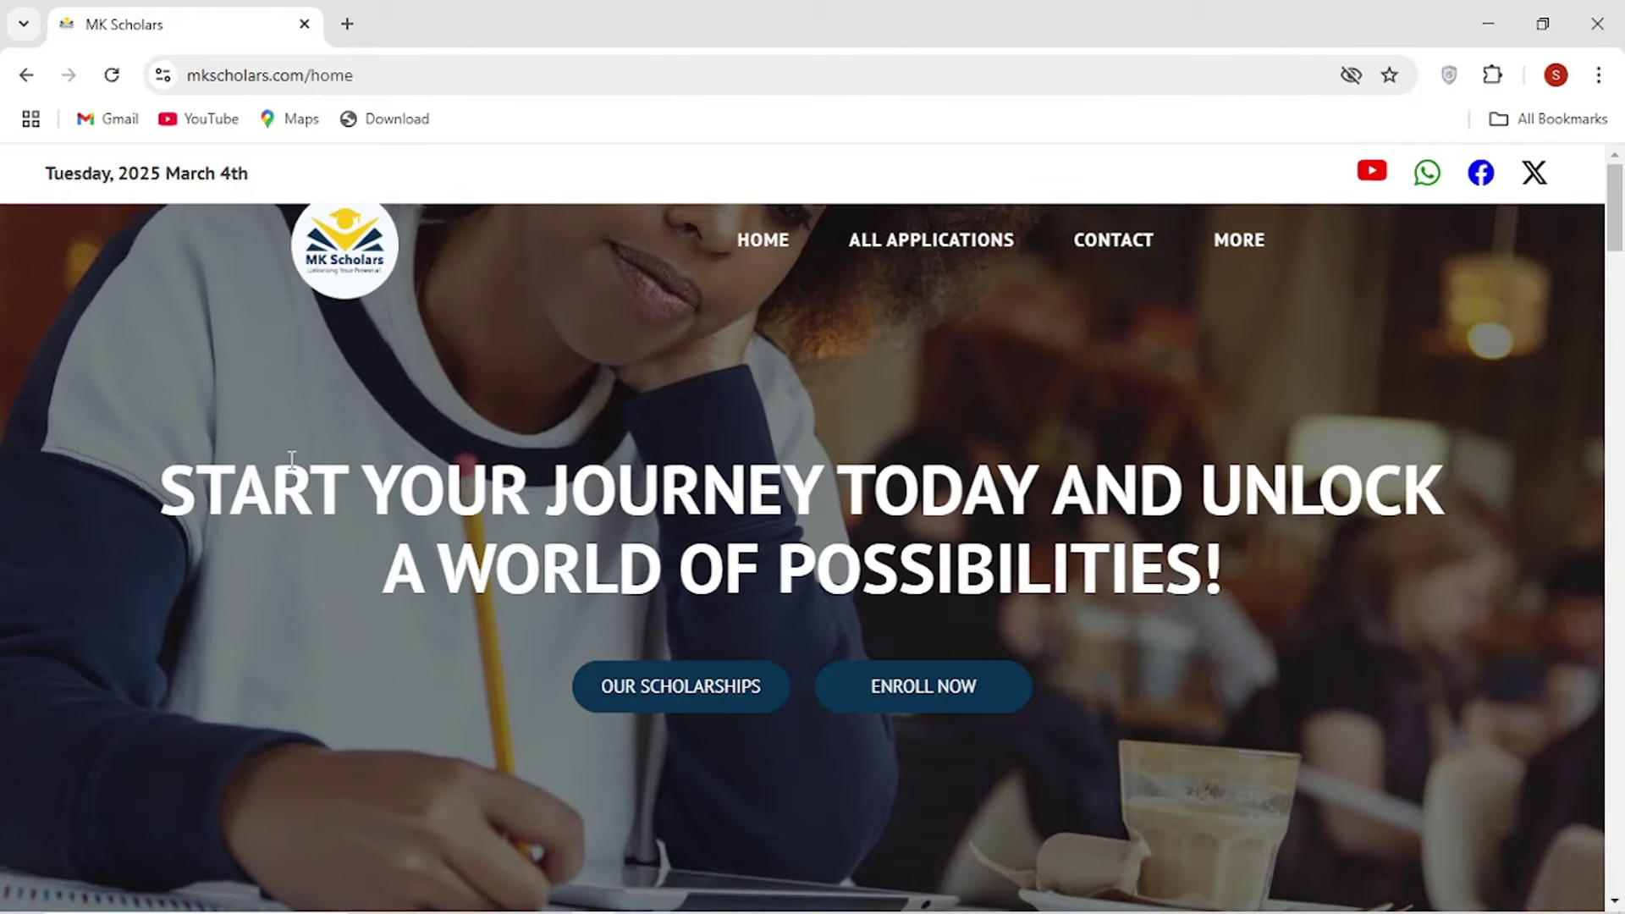
scroll(292, 466, "down", 10)
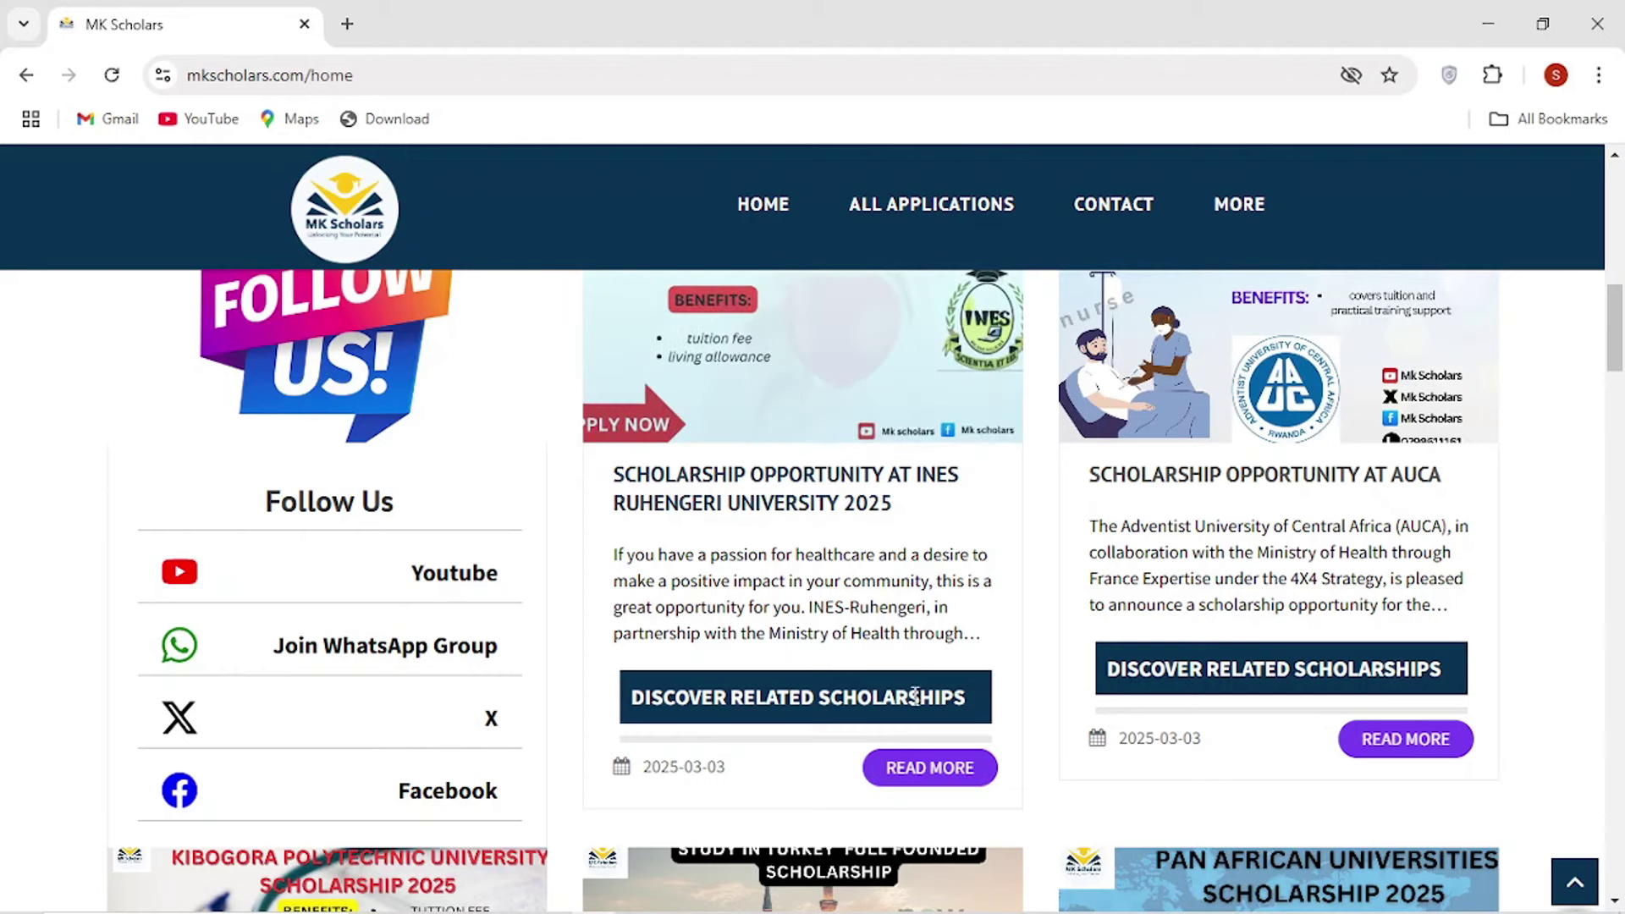
Open the INES Ruhengeri University 2025 scholarship details and scroll to its benefits and eligibility text.
left_click(935, 774)
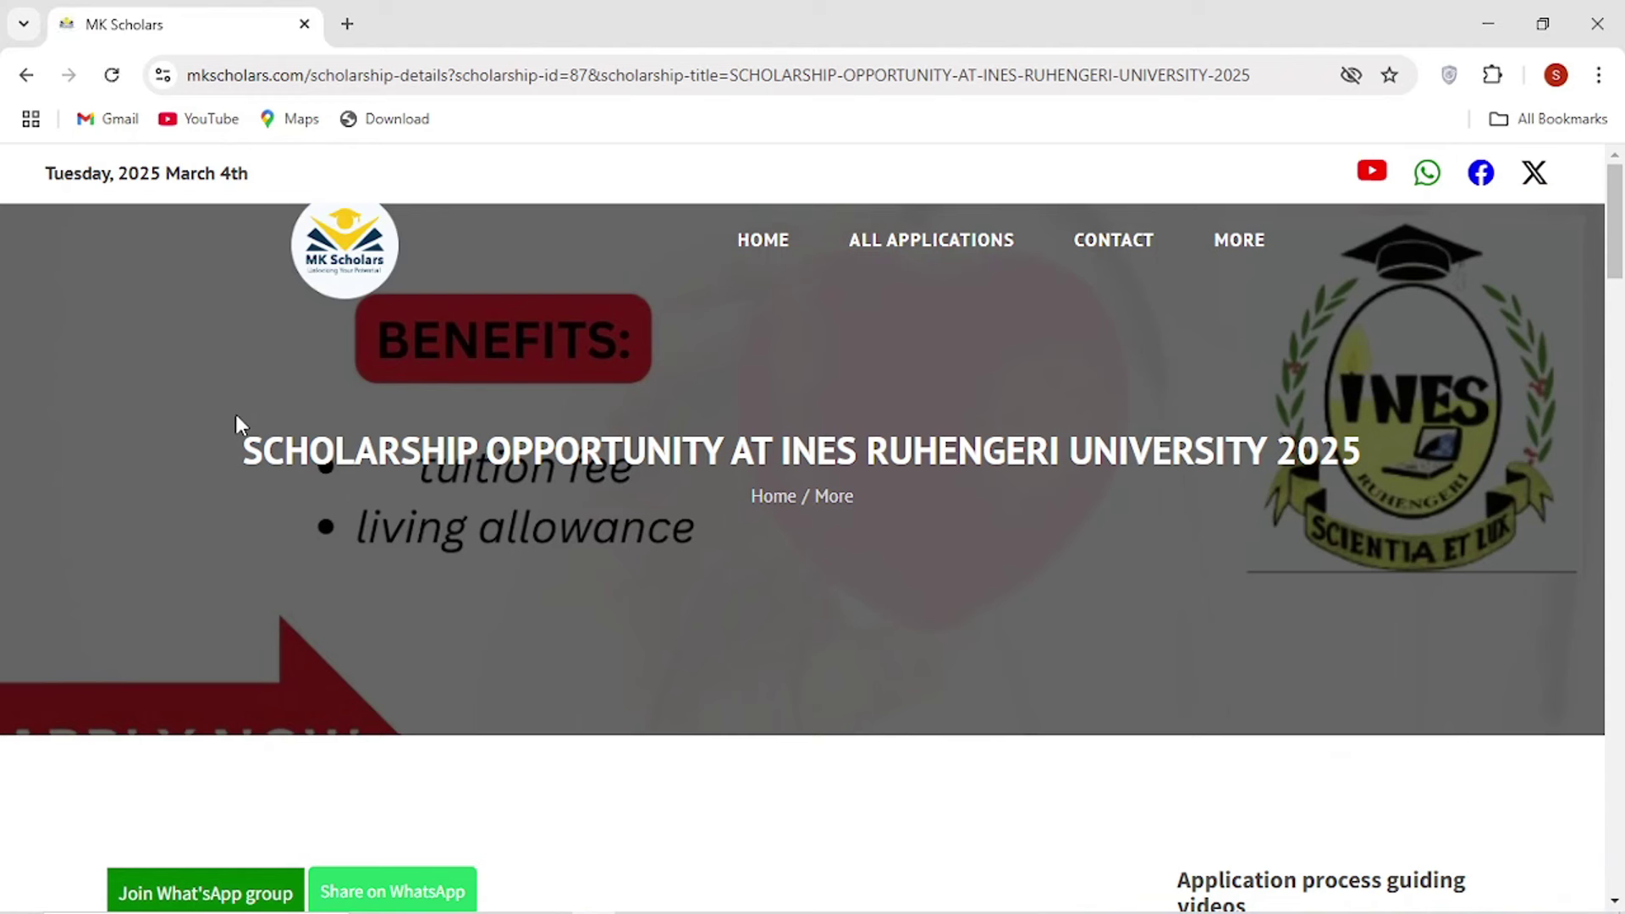
left_click_drag(777, 449, 1239, 464)
left_click(820, 455)
scroll(256, 457, "down", 8)
scroll(256, 457, "down", 1)
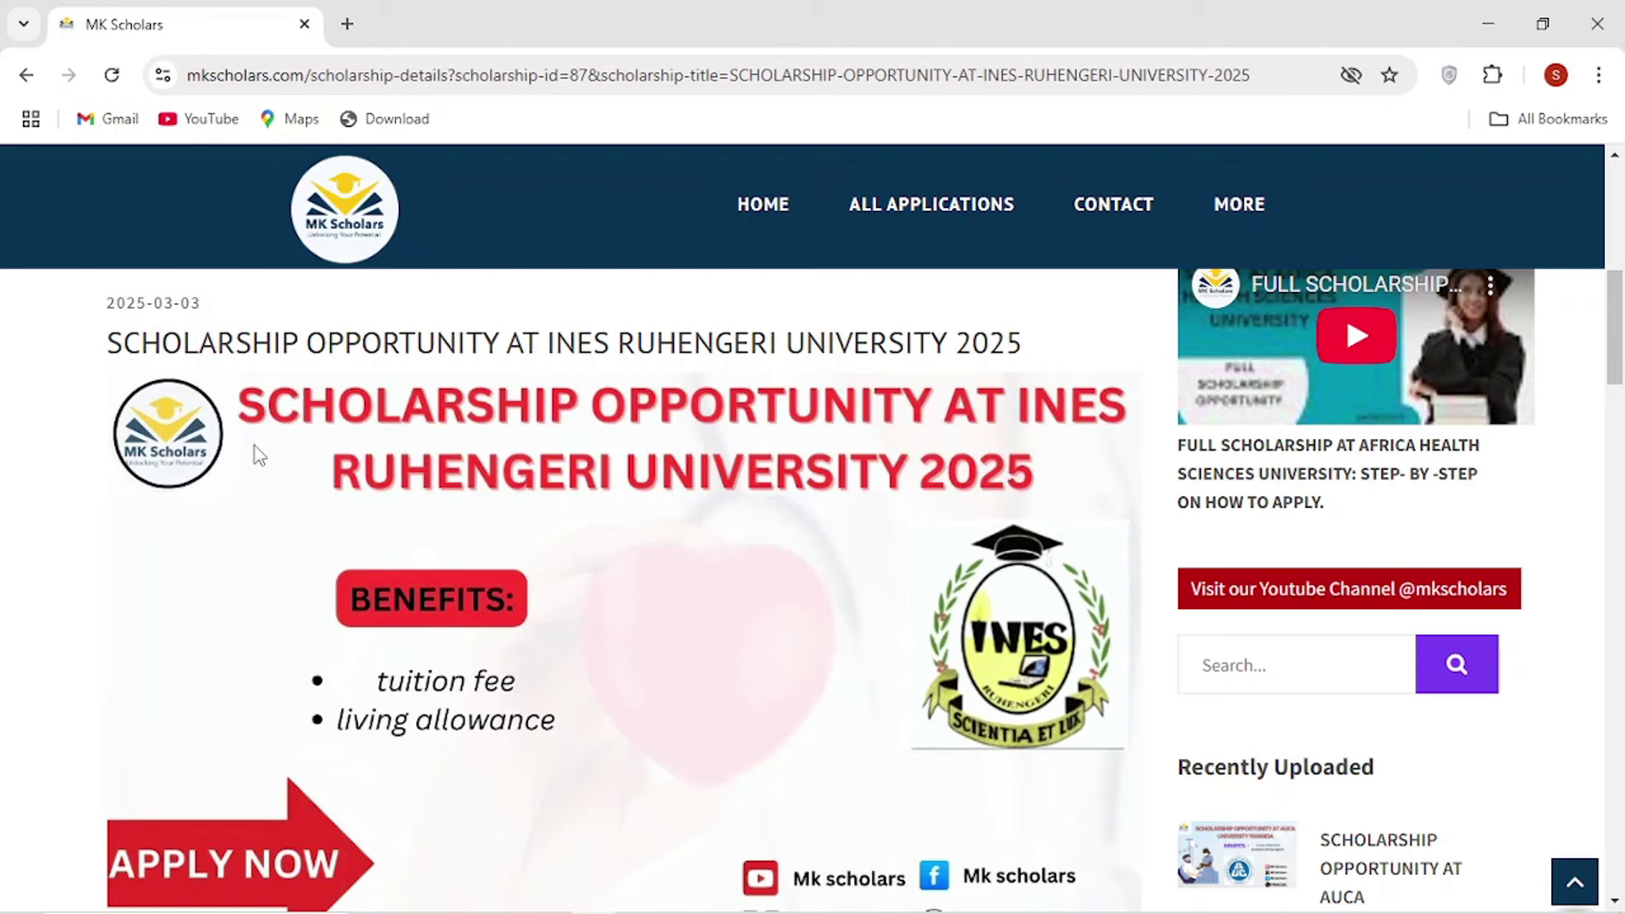
scroll(256, 454, "down", 4)
scroll(258, 456, "down", 3)
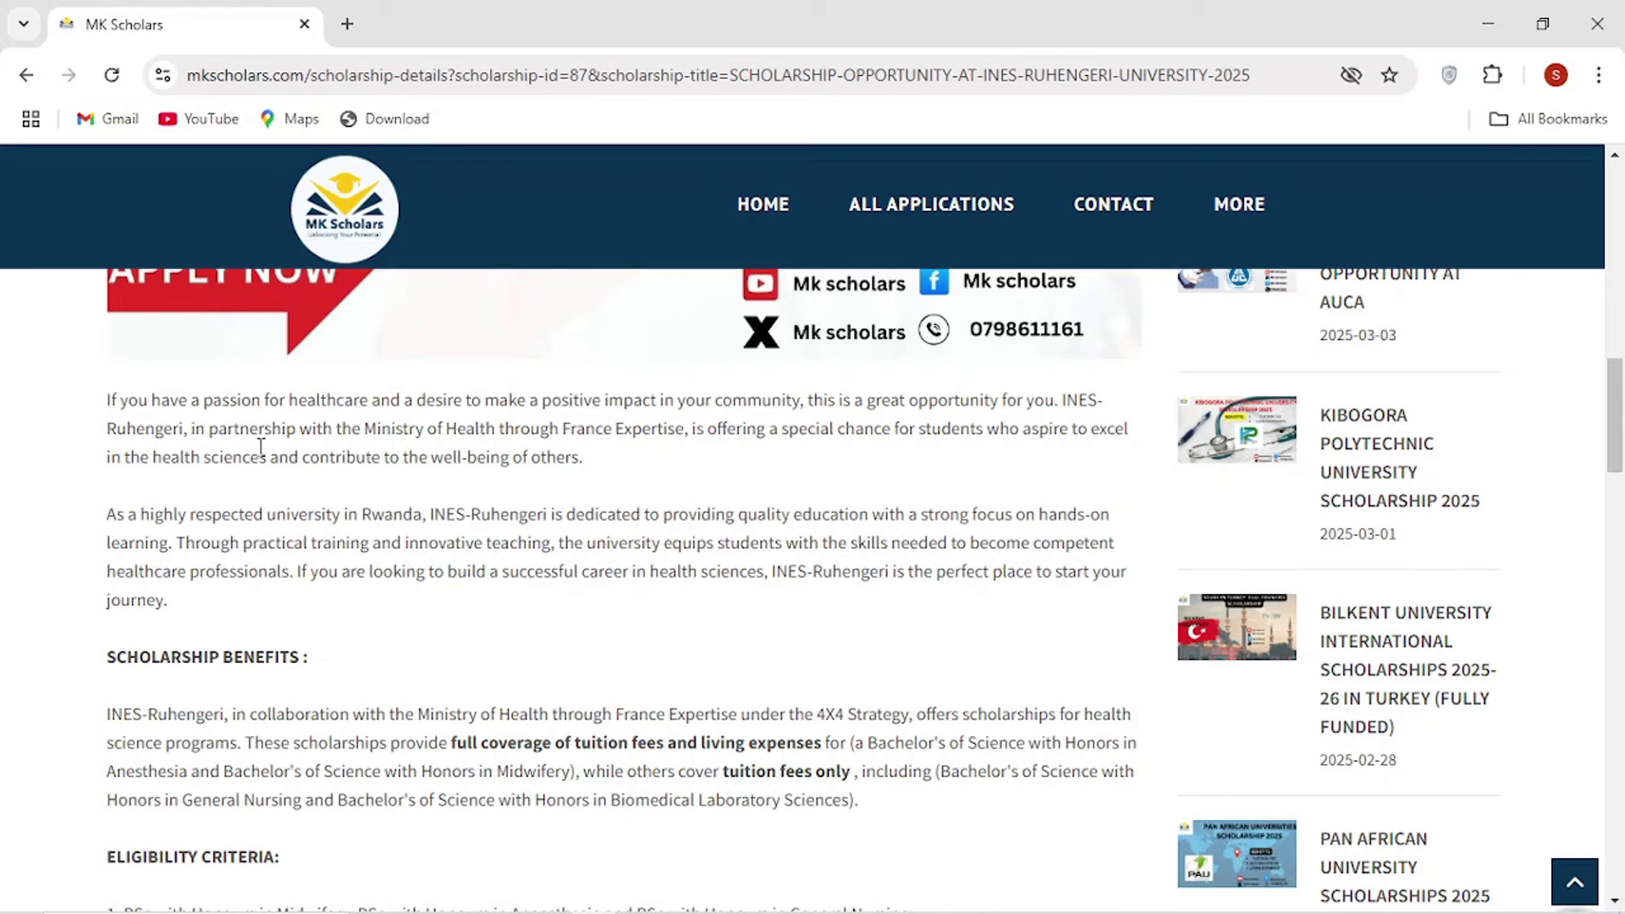
scroll(261, 446, "down", 3)
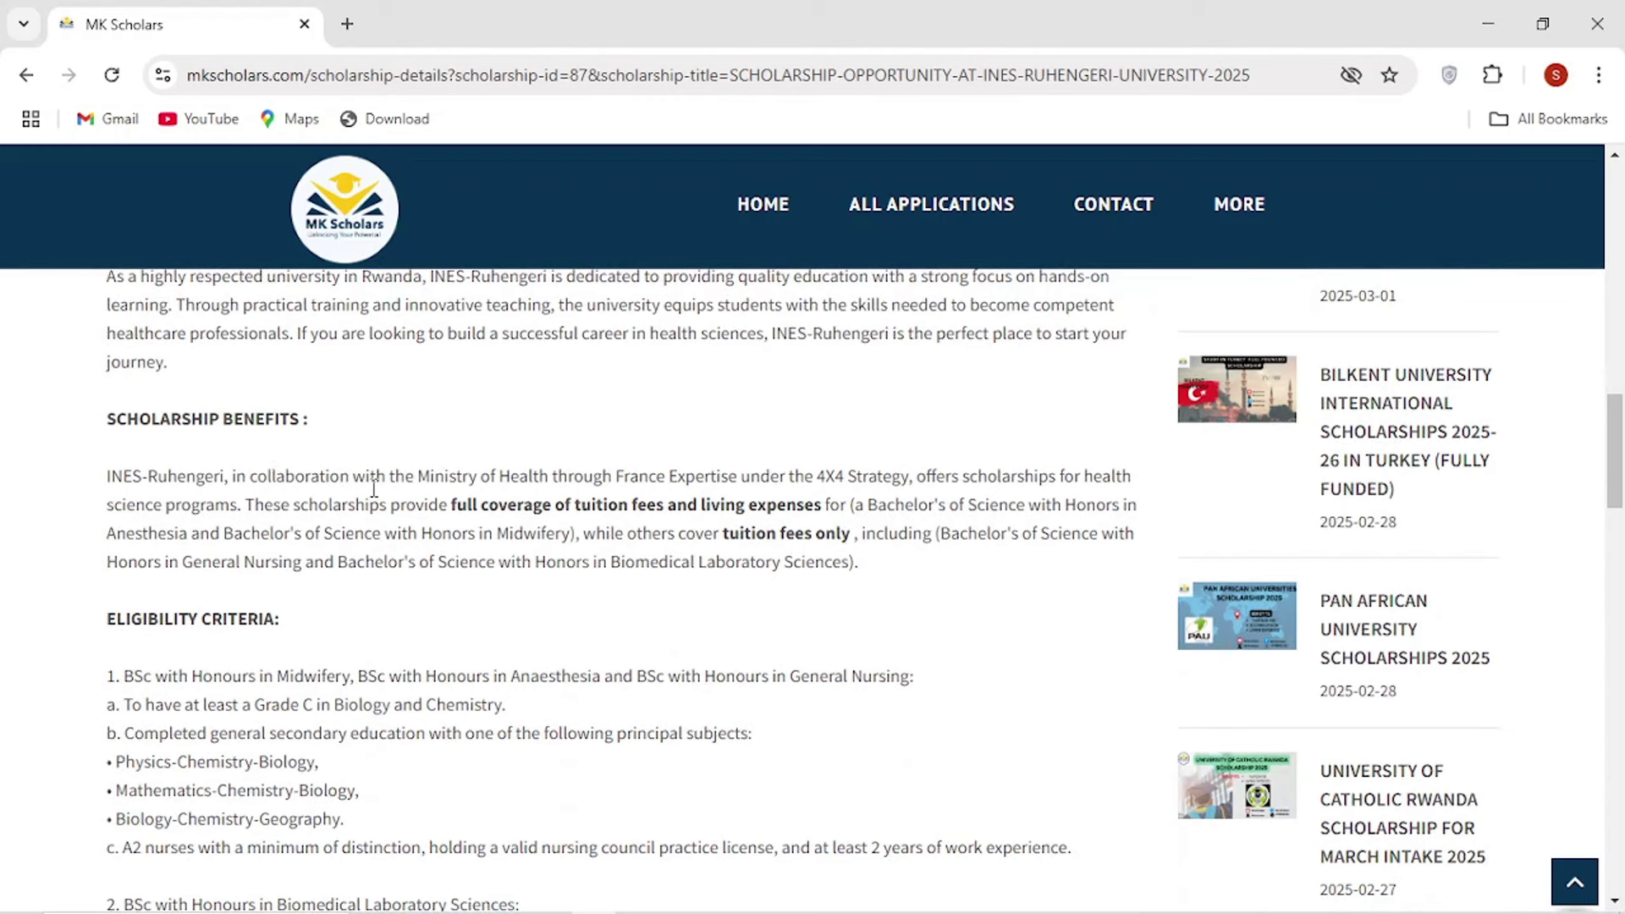
left_click_drag(449, 506, 825, 506)
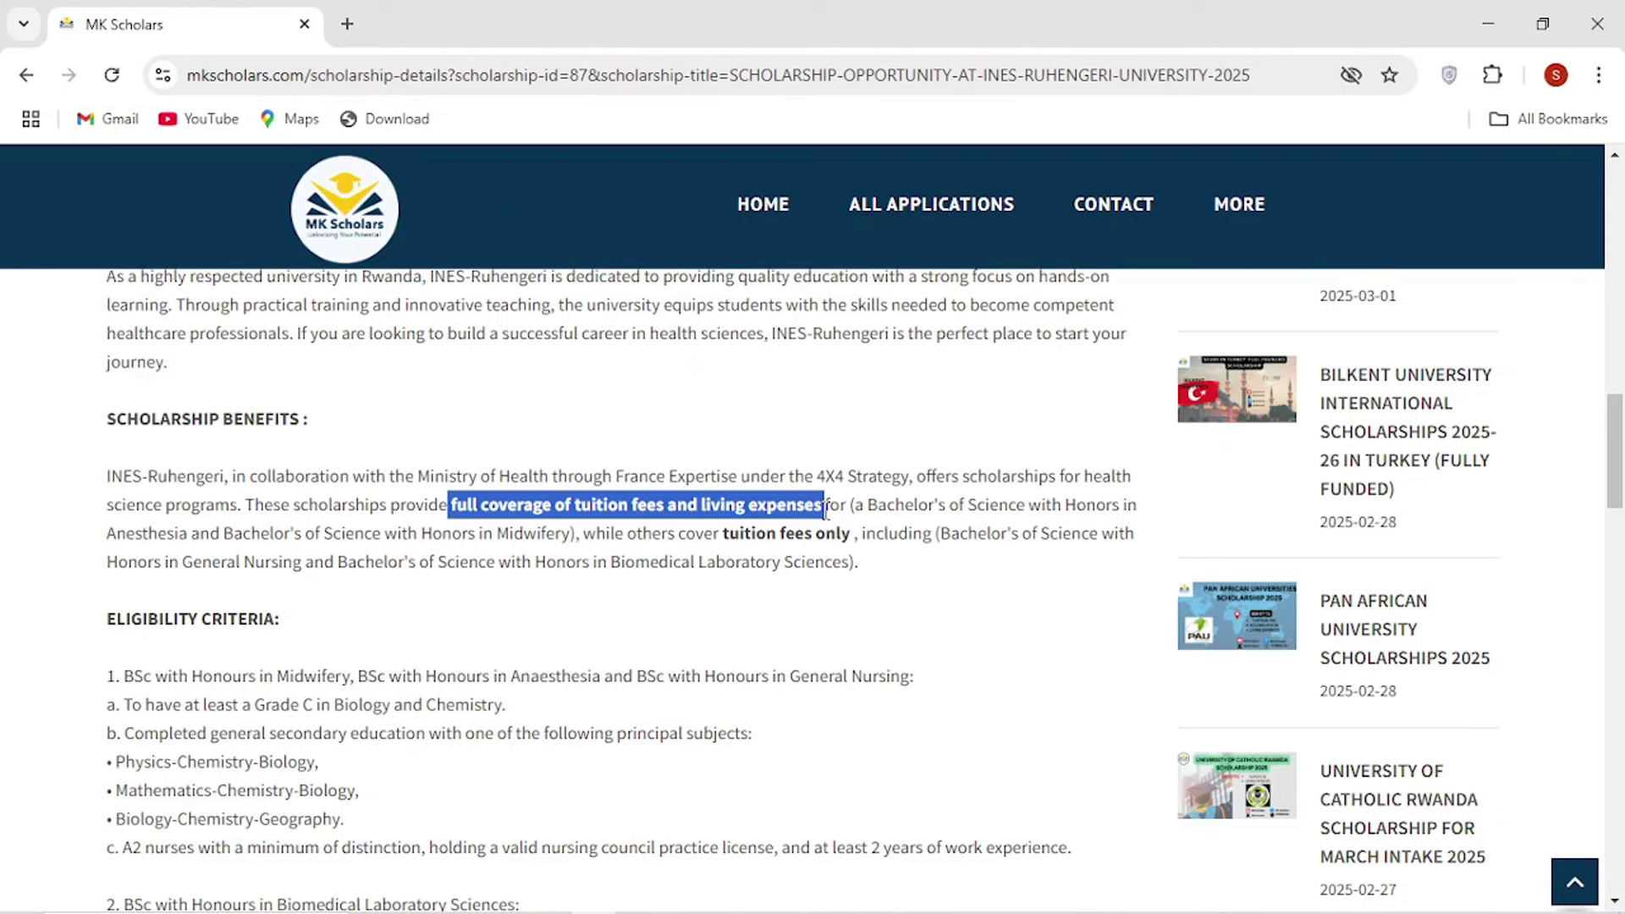
left_click(418, 526)
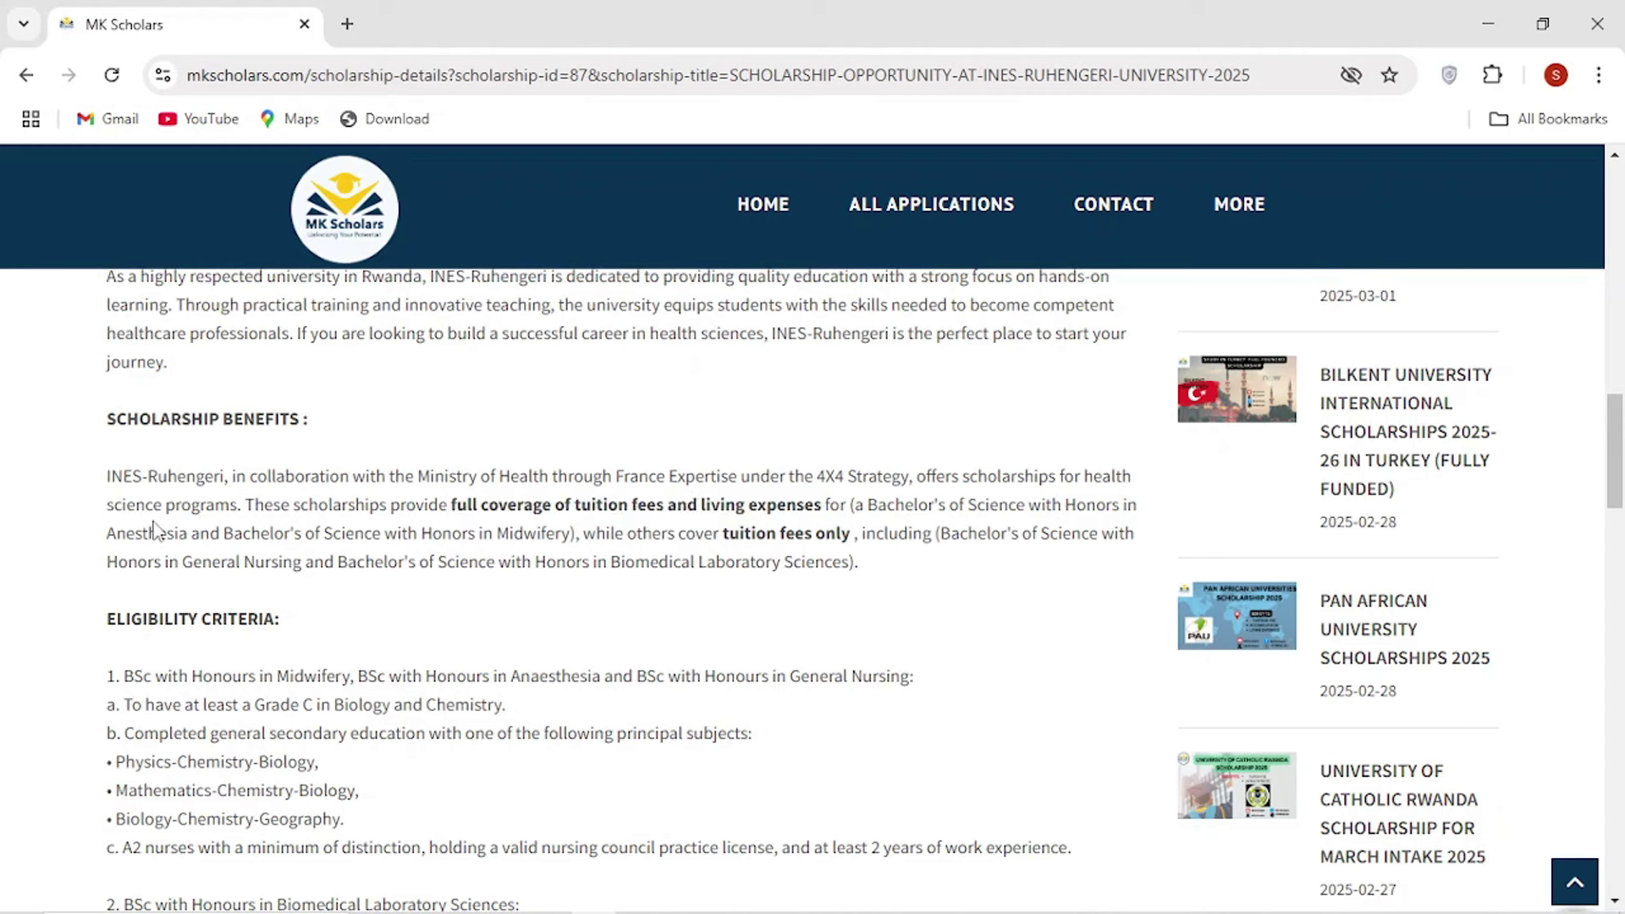
left_click_drag(113, 534, 571, 533)
left_click(696, 557)
left_click_drag(183, 562, 803, 588)
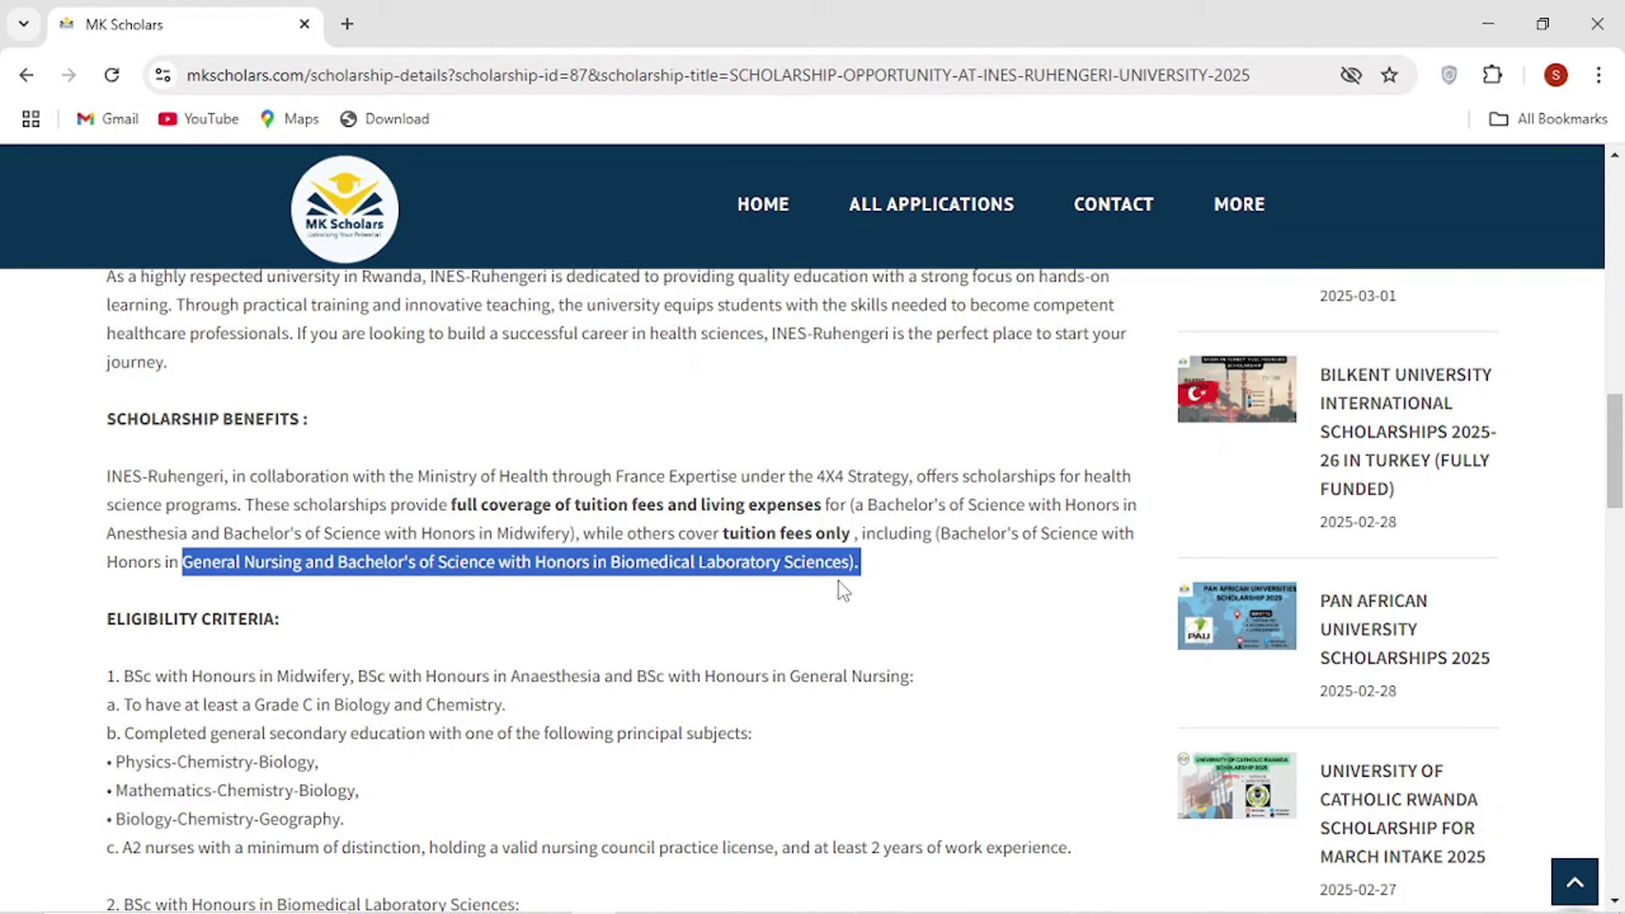
left_click(179, 462)
scroll(180, 464, "down", 3)
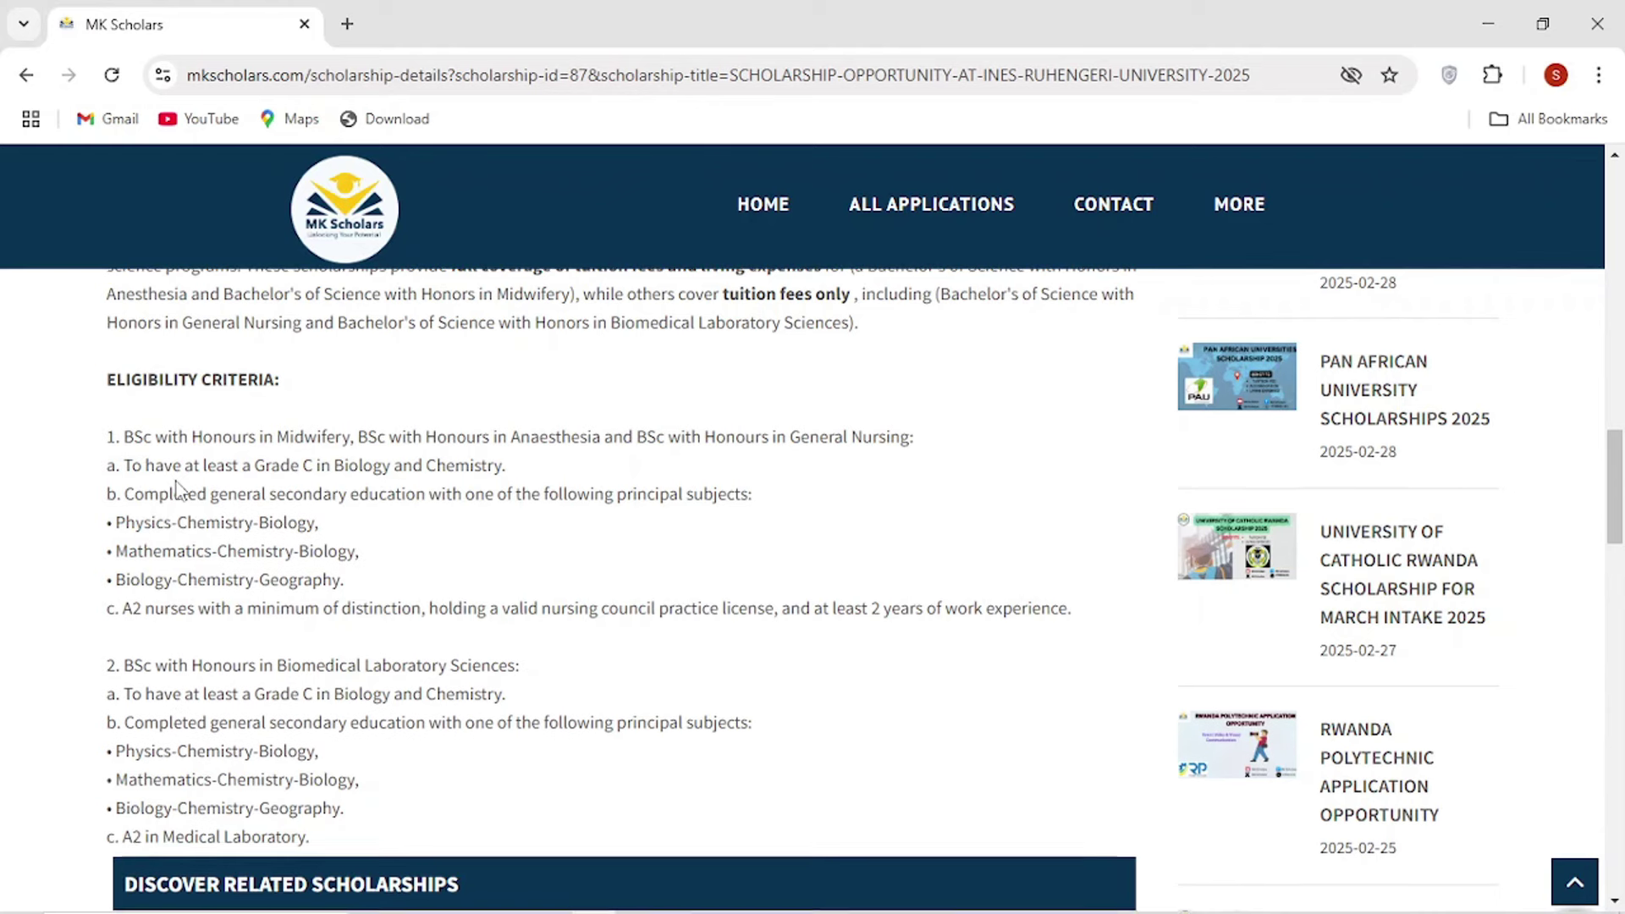
scroll(177, 486, "down", 1)
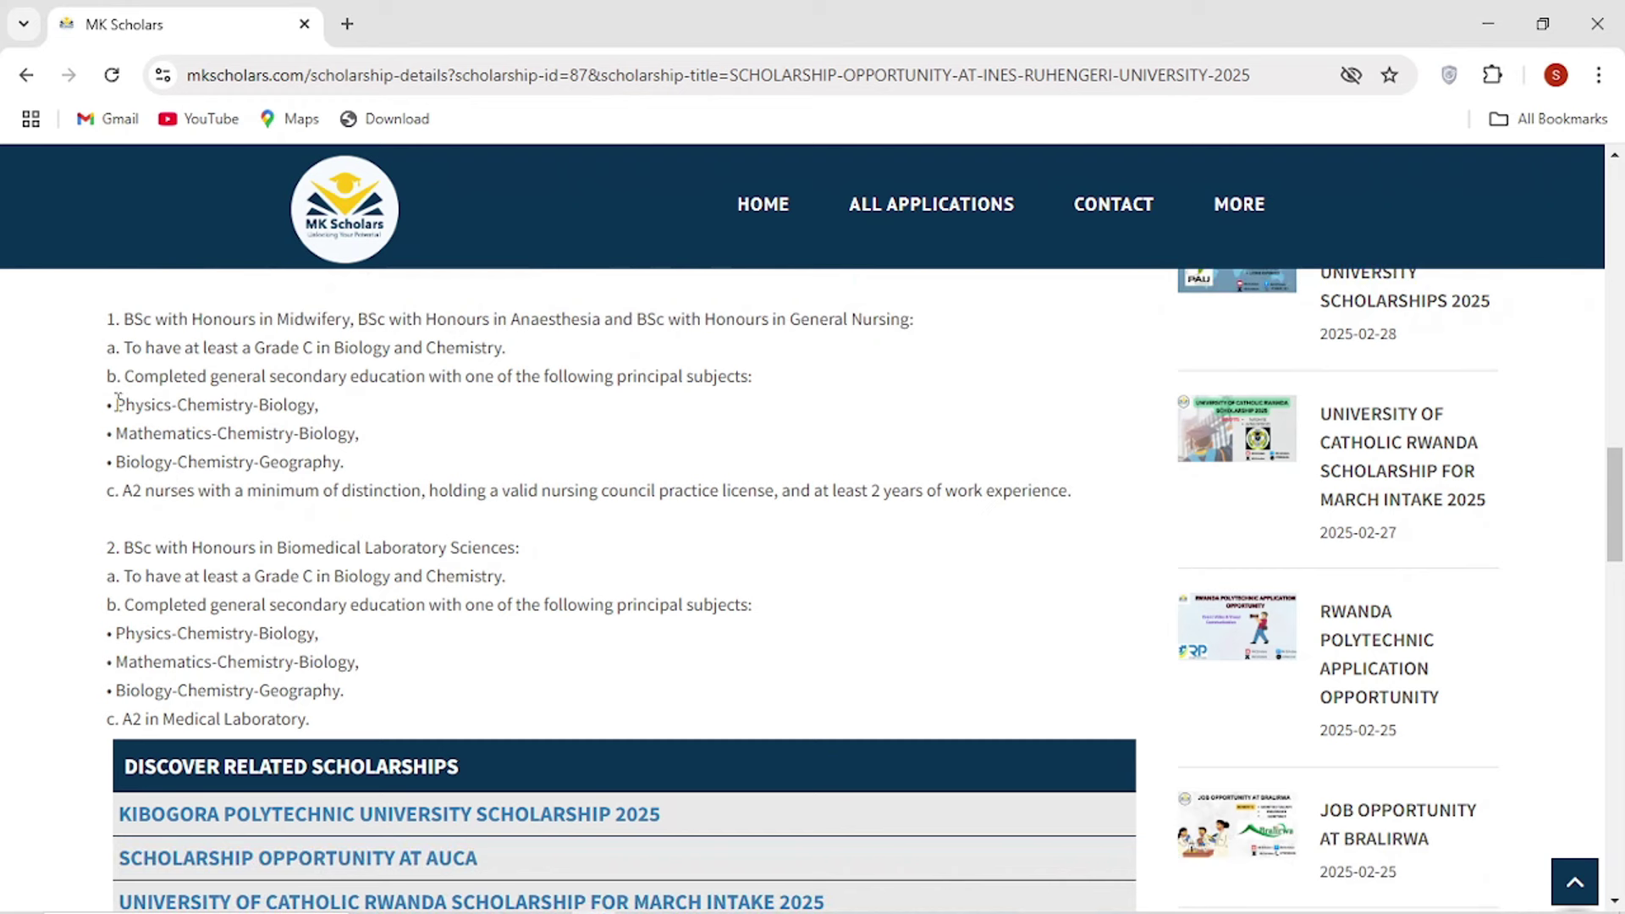
left_click_drag(115, 405, 370, 457)
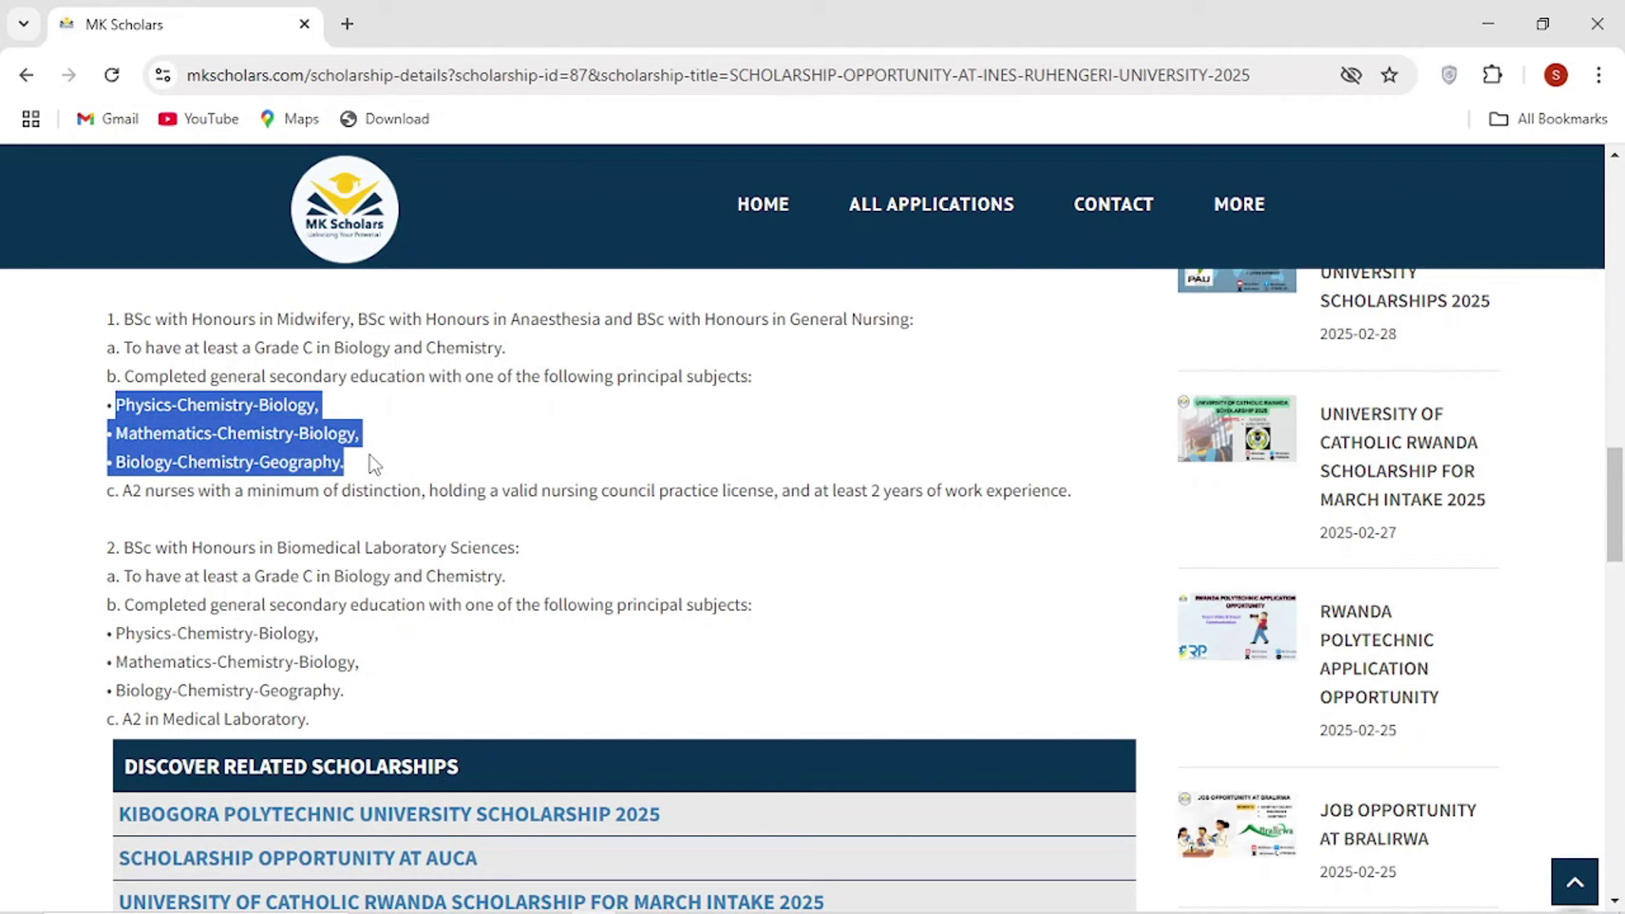
left_click(373, 464)
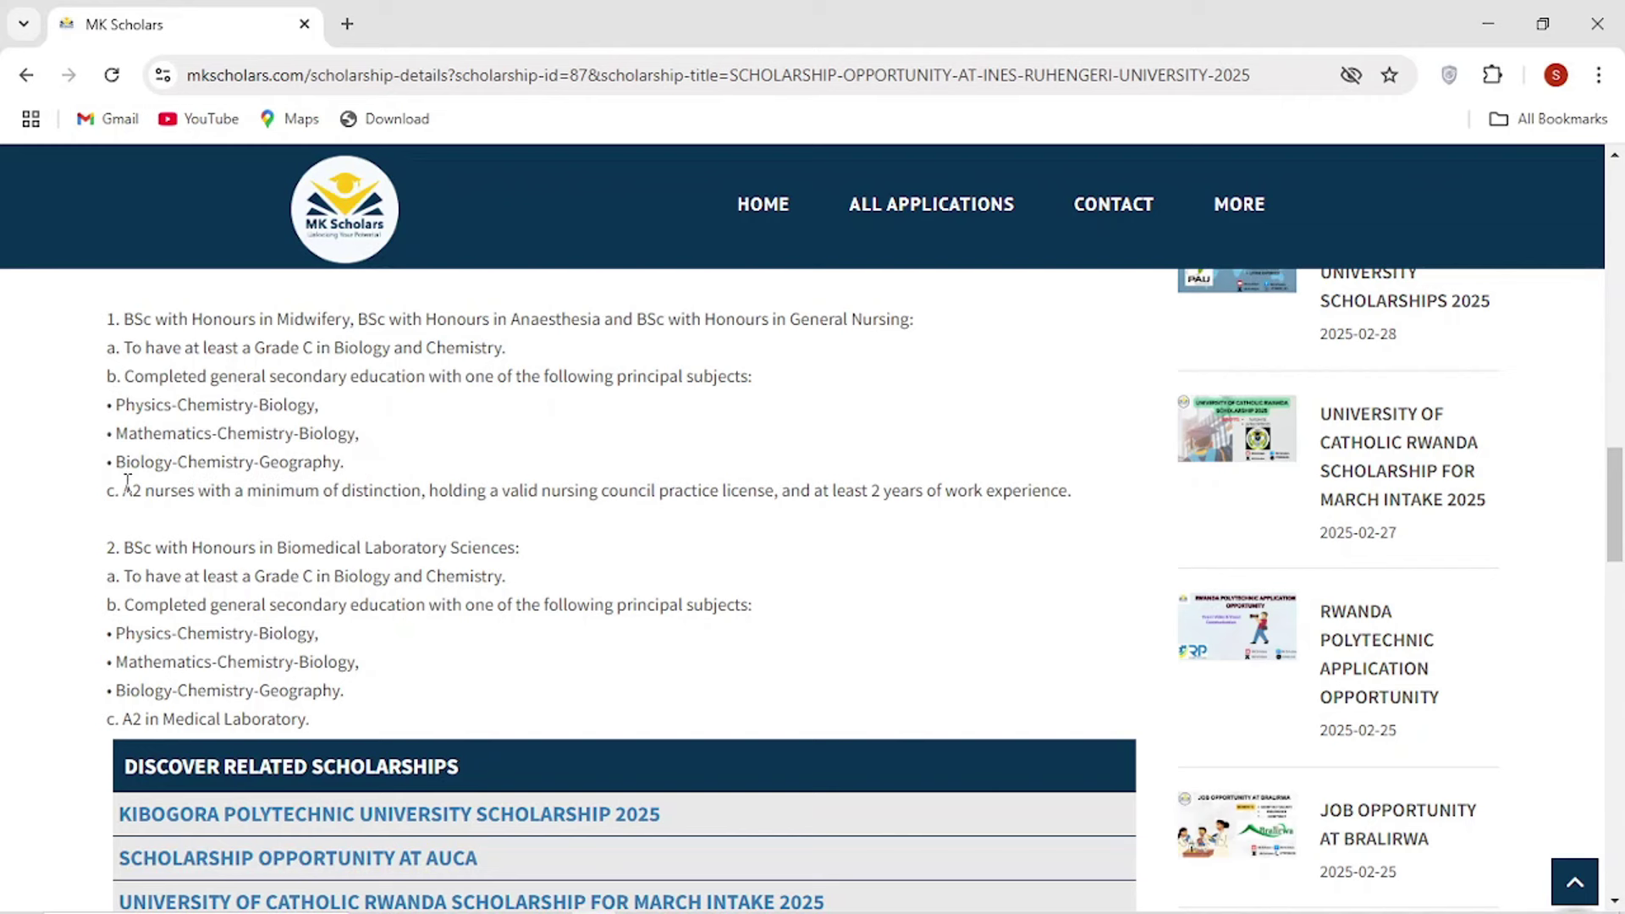
left_click_drag(123, 490, 417, 484)
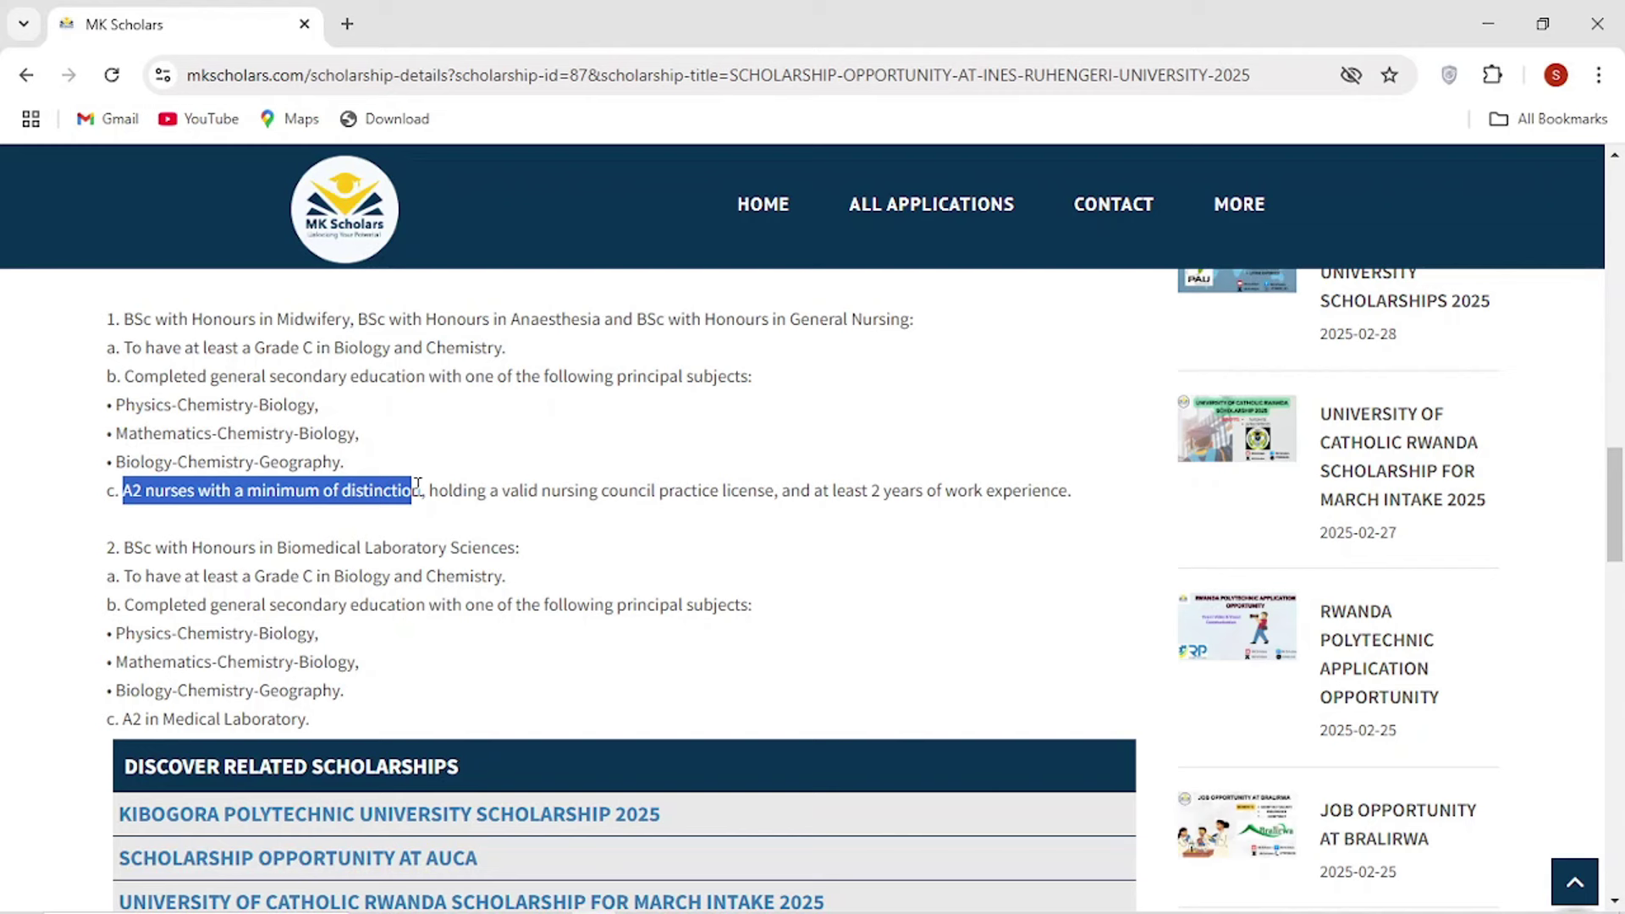
left_click(597, 491)
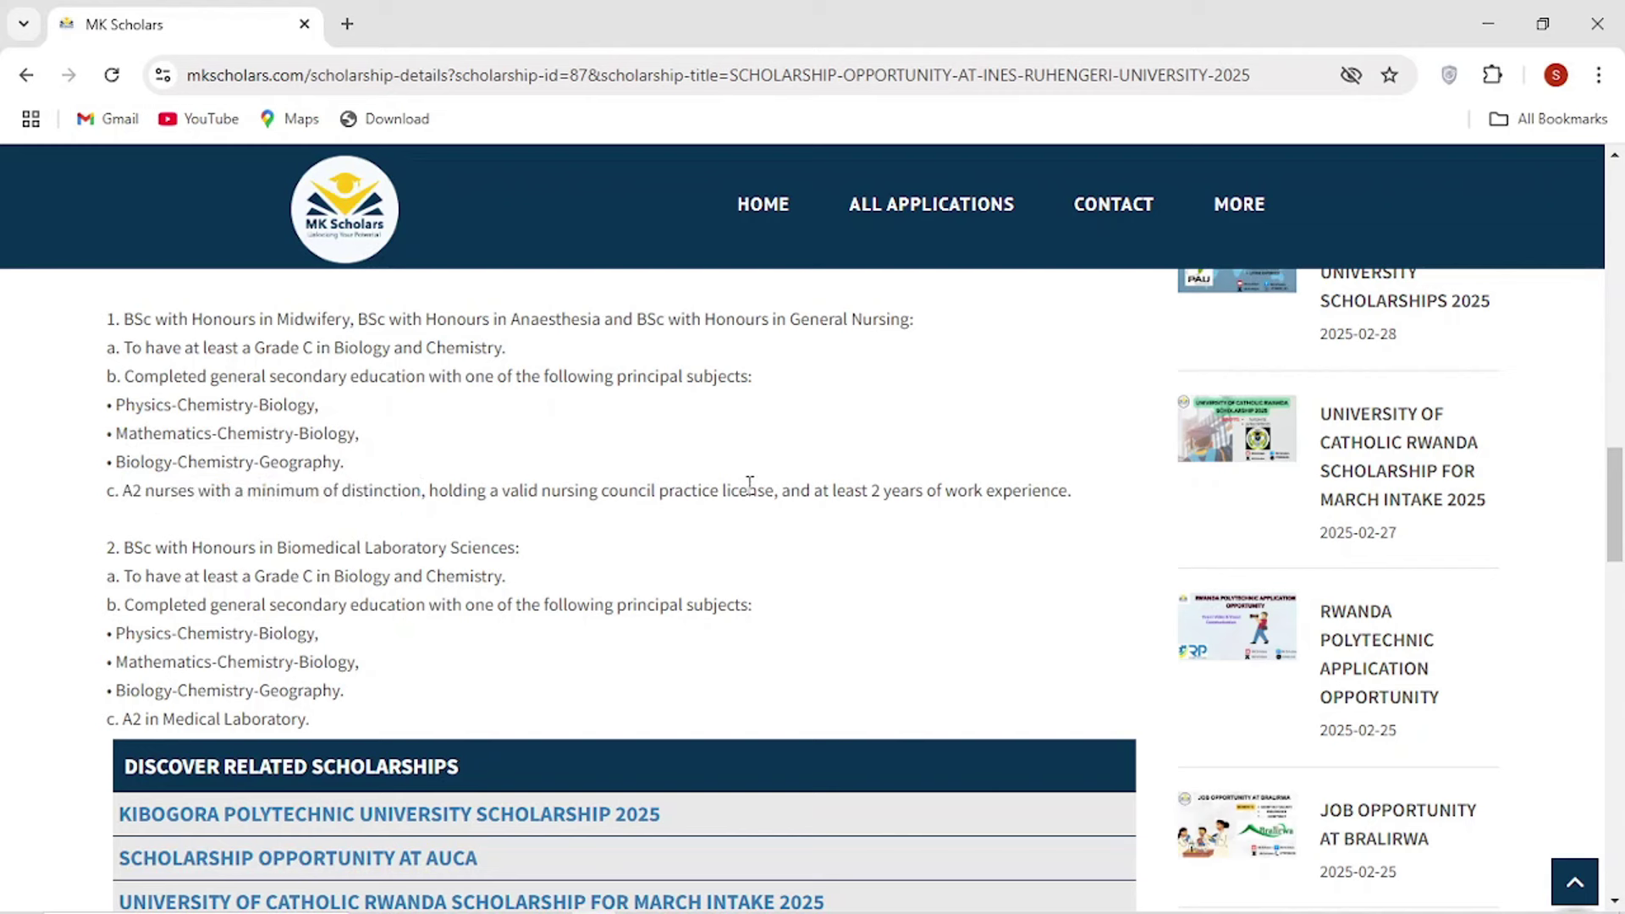
scroll(83, 575, "down", 3)
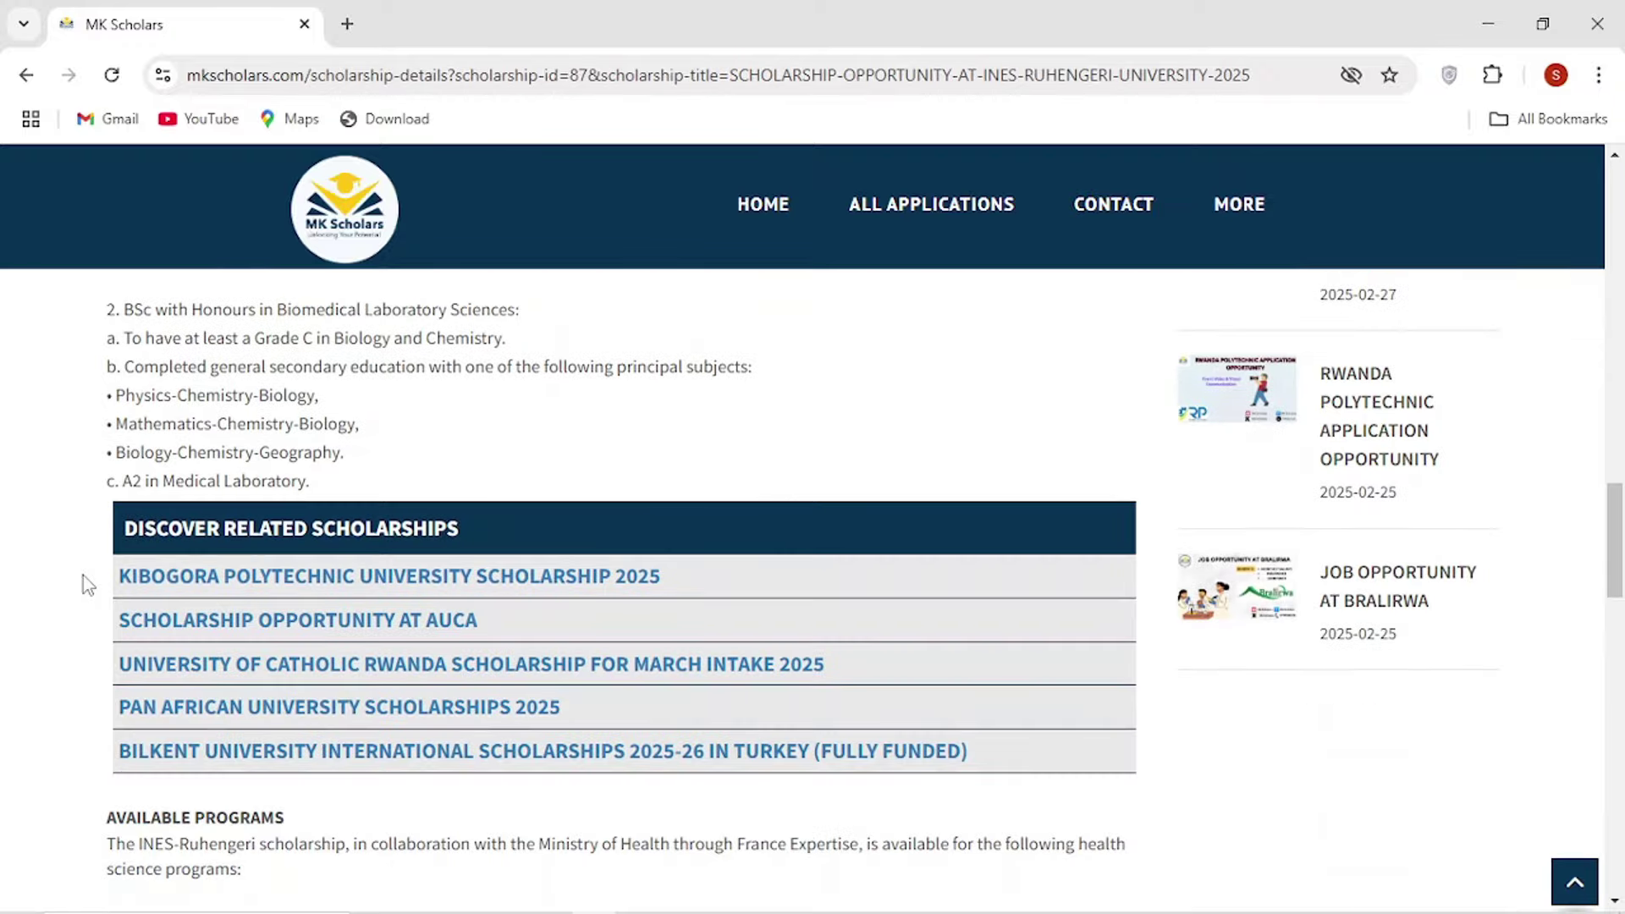
scroll(83, 575, "up", 3)
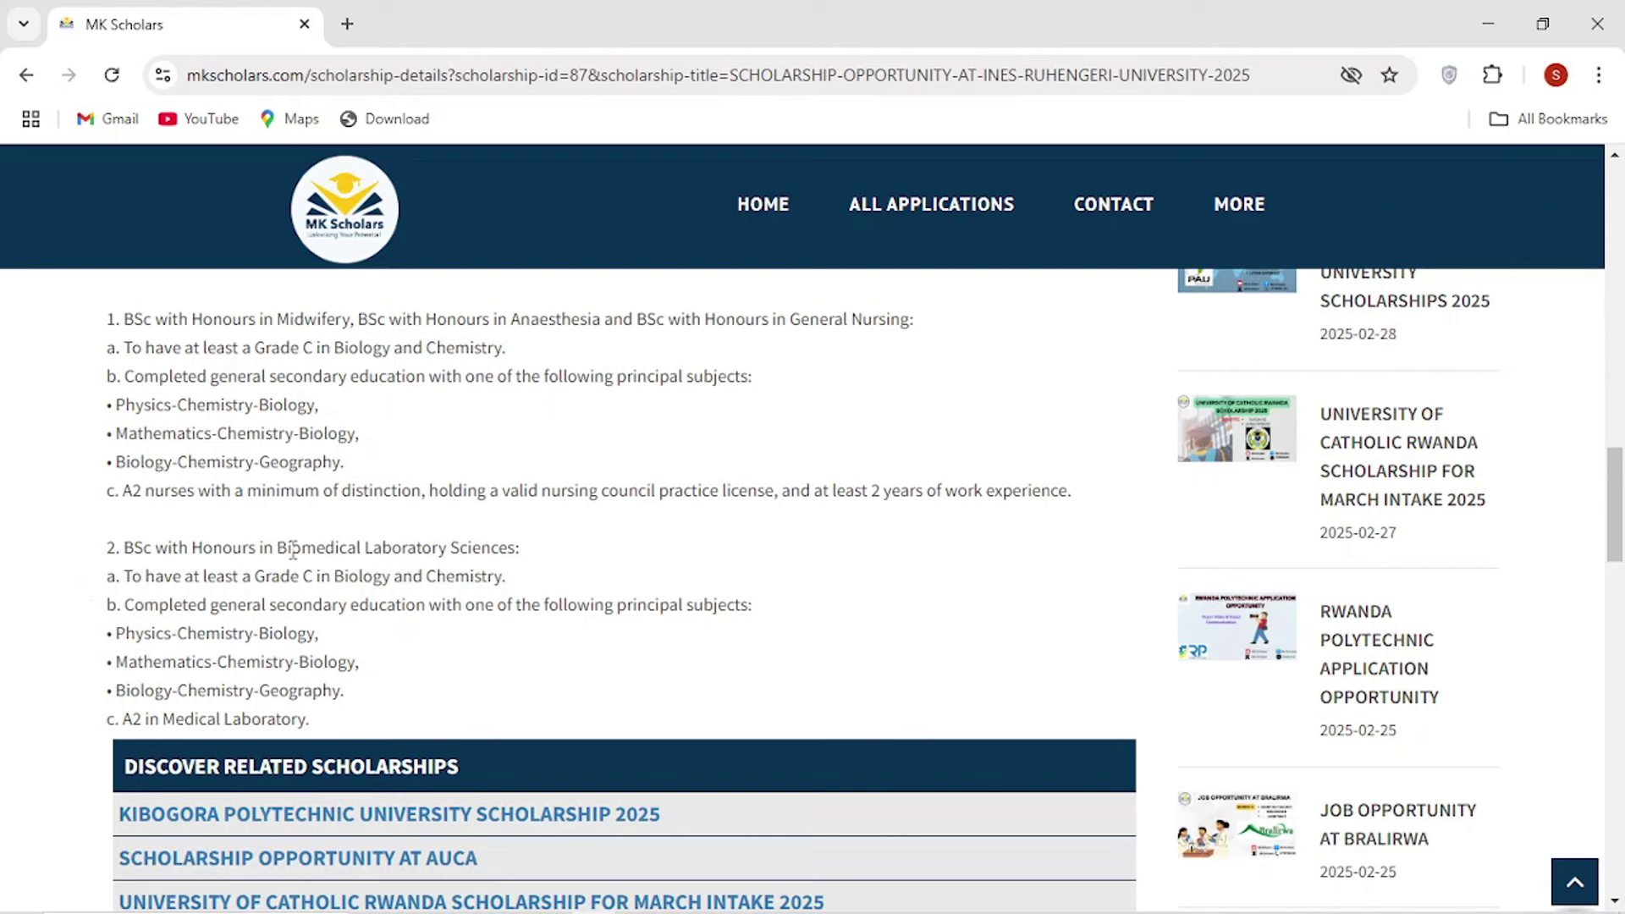
left_click_drag(276, 548, 558, 555)
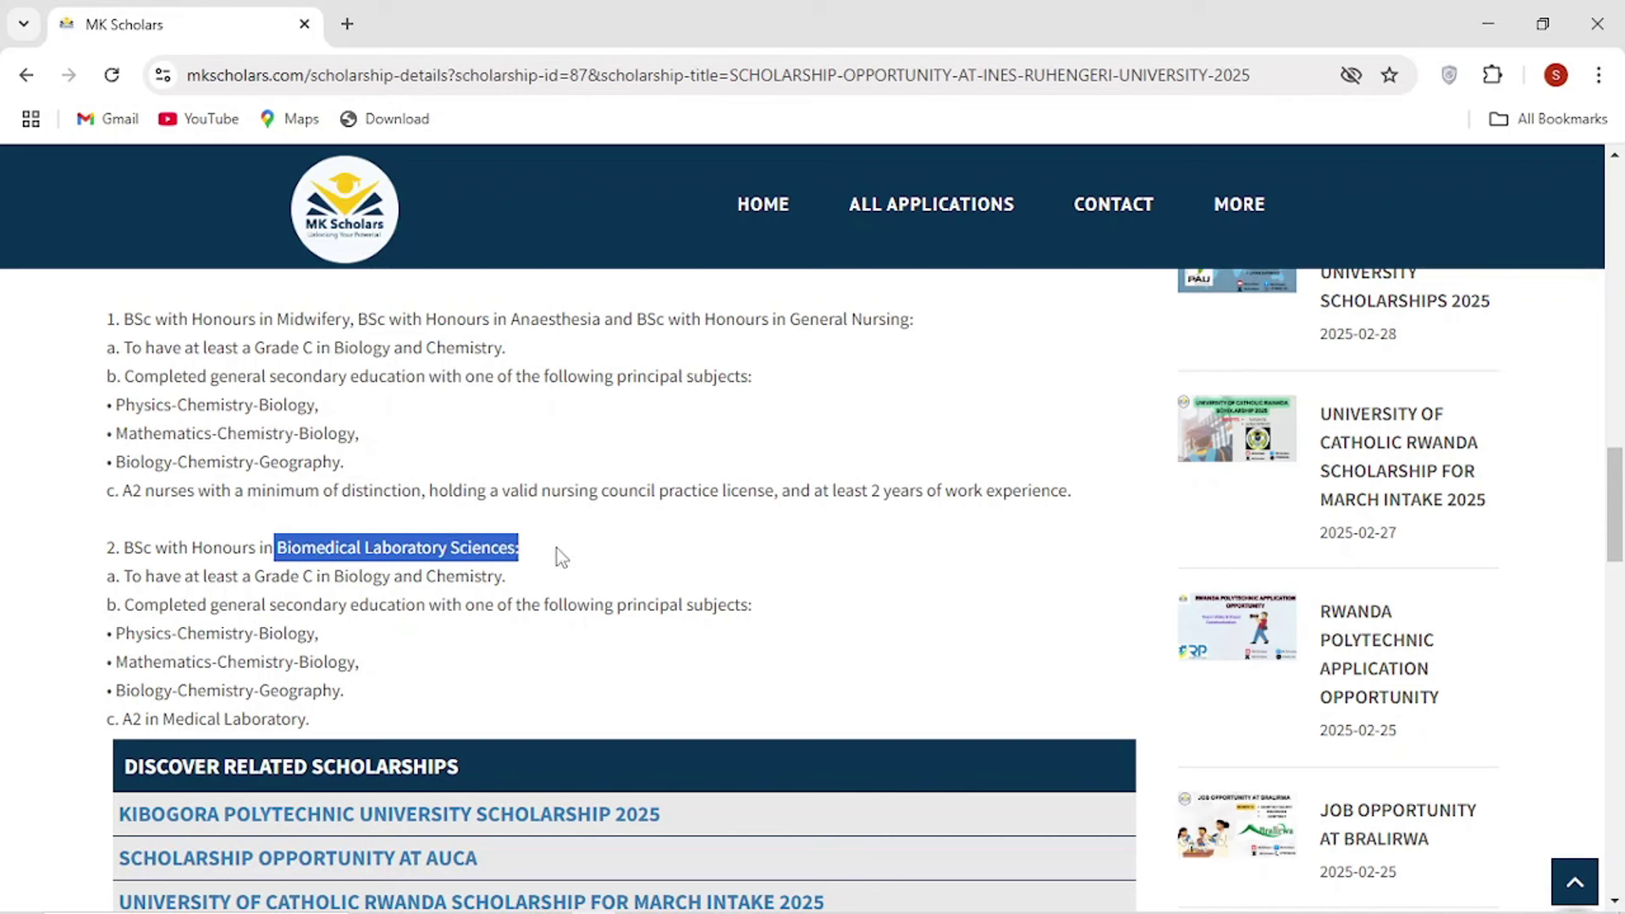
left_click(276, 578)
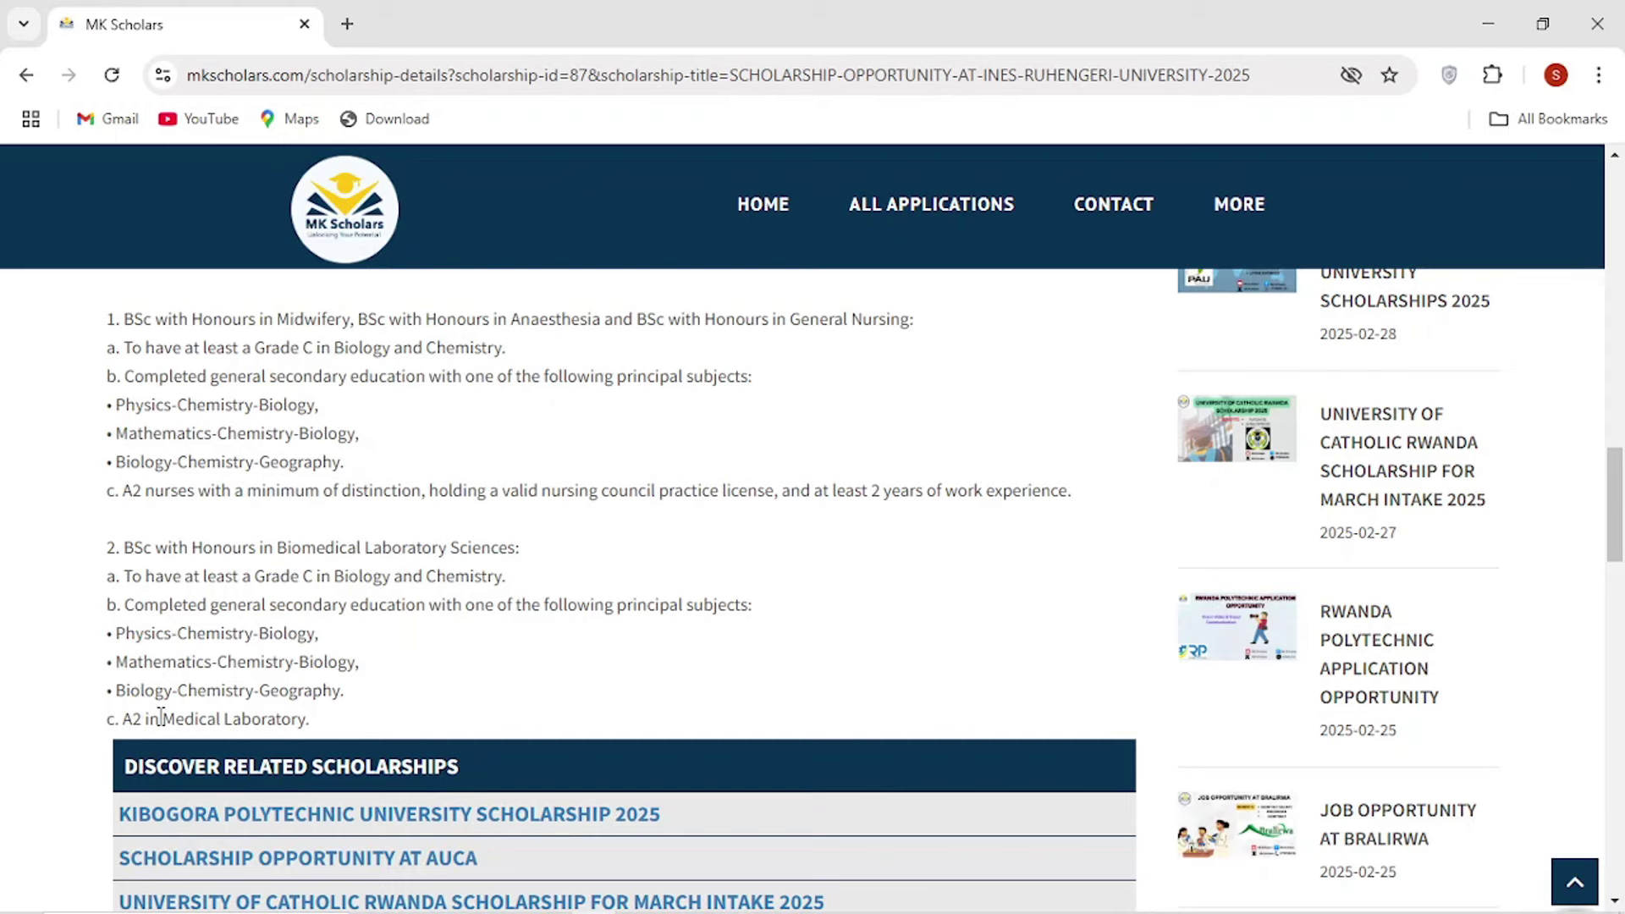
scroll(212, 713, "down", 1)
scroll(216, 715, "down", 3)
scroll(214, 703, "up", 4)
scroll(244, 656, "down", 8)
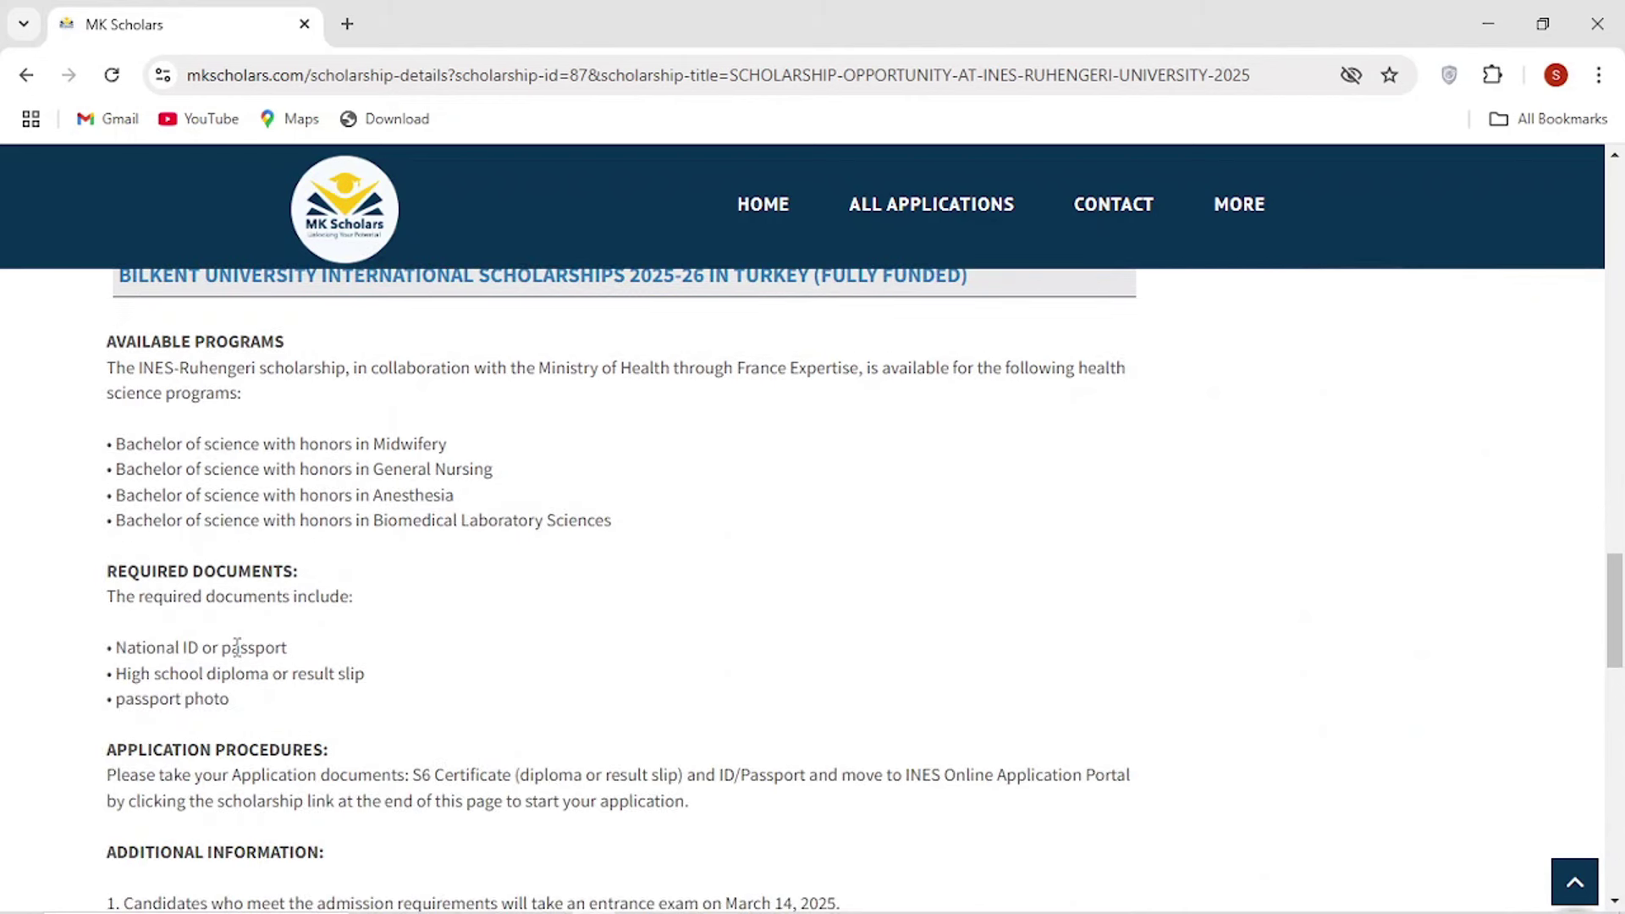
left_click_drag(611, 521, 95, 450)
left_click(367, 488)
left_click_drag(473, 520, 660, 533)
left_click(344, 518)
scroll(330, 529, "down", 1)
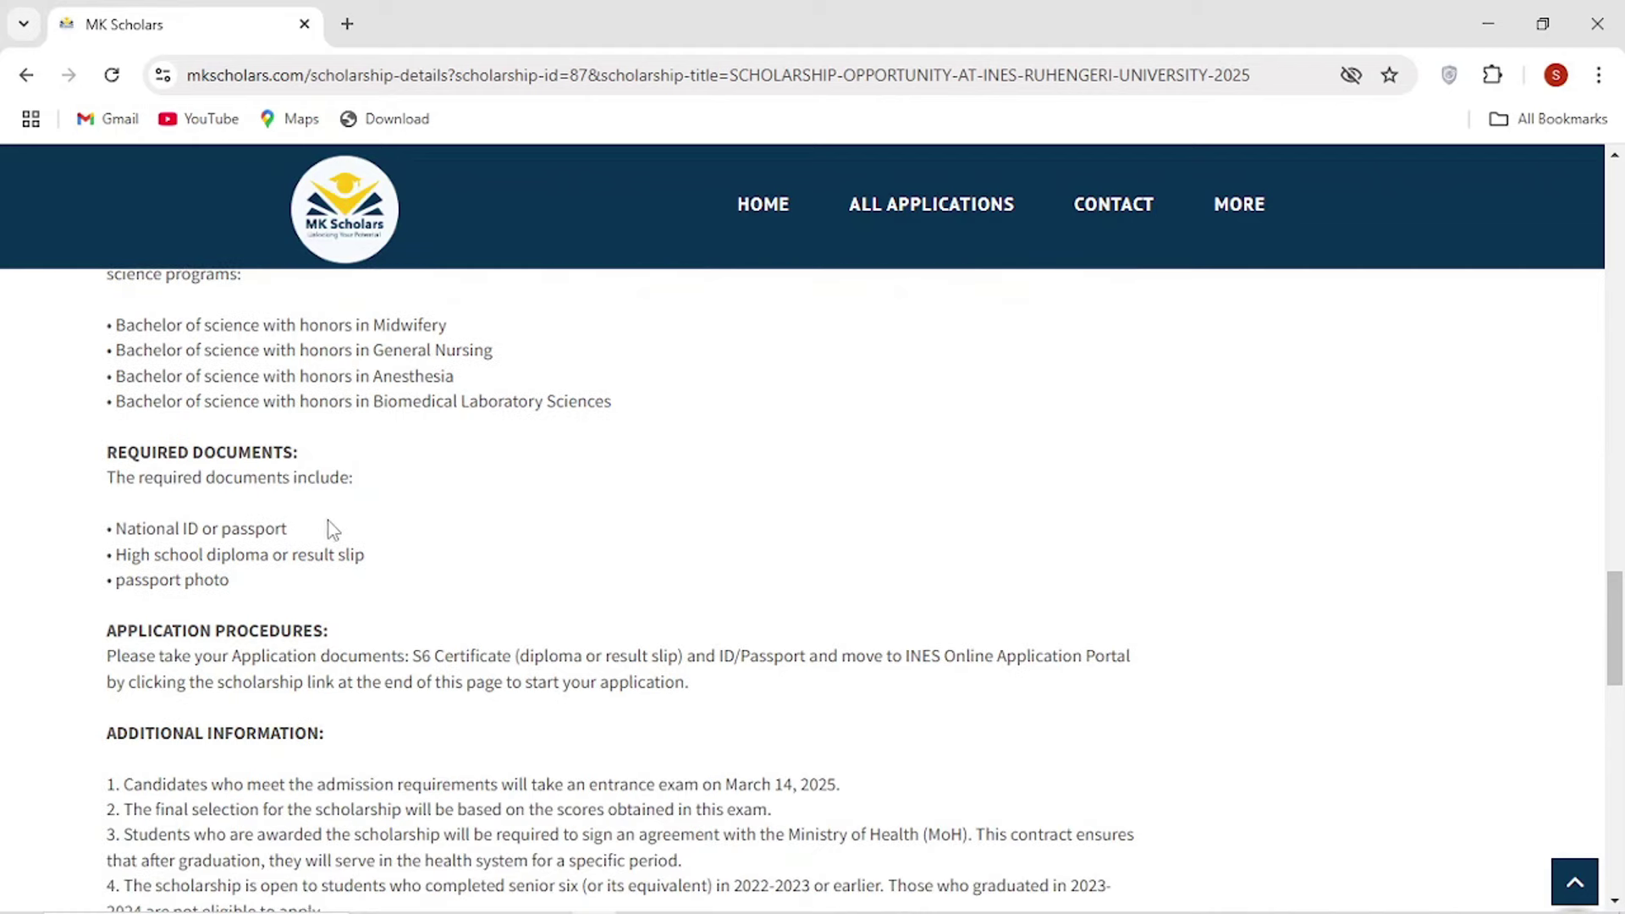
left_click_drag(119, 528, 364, 583)
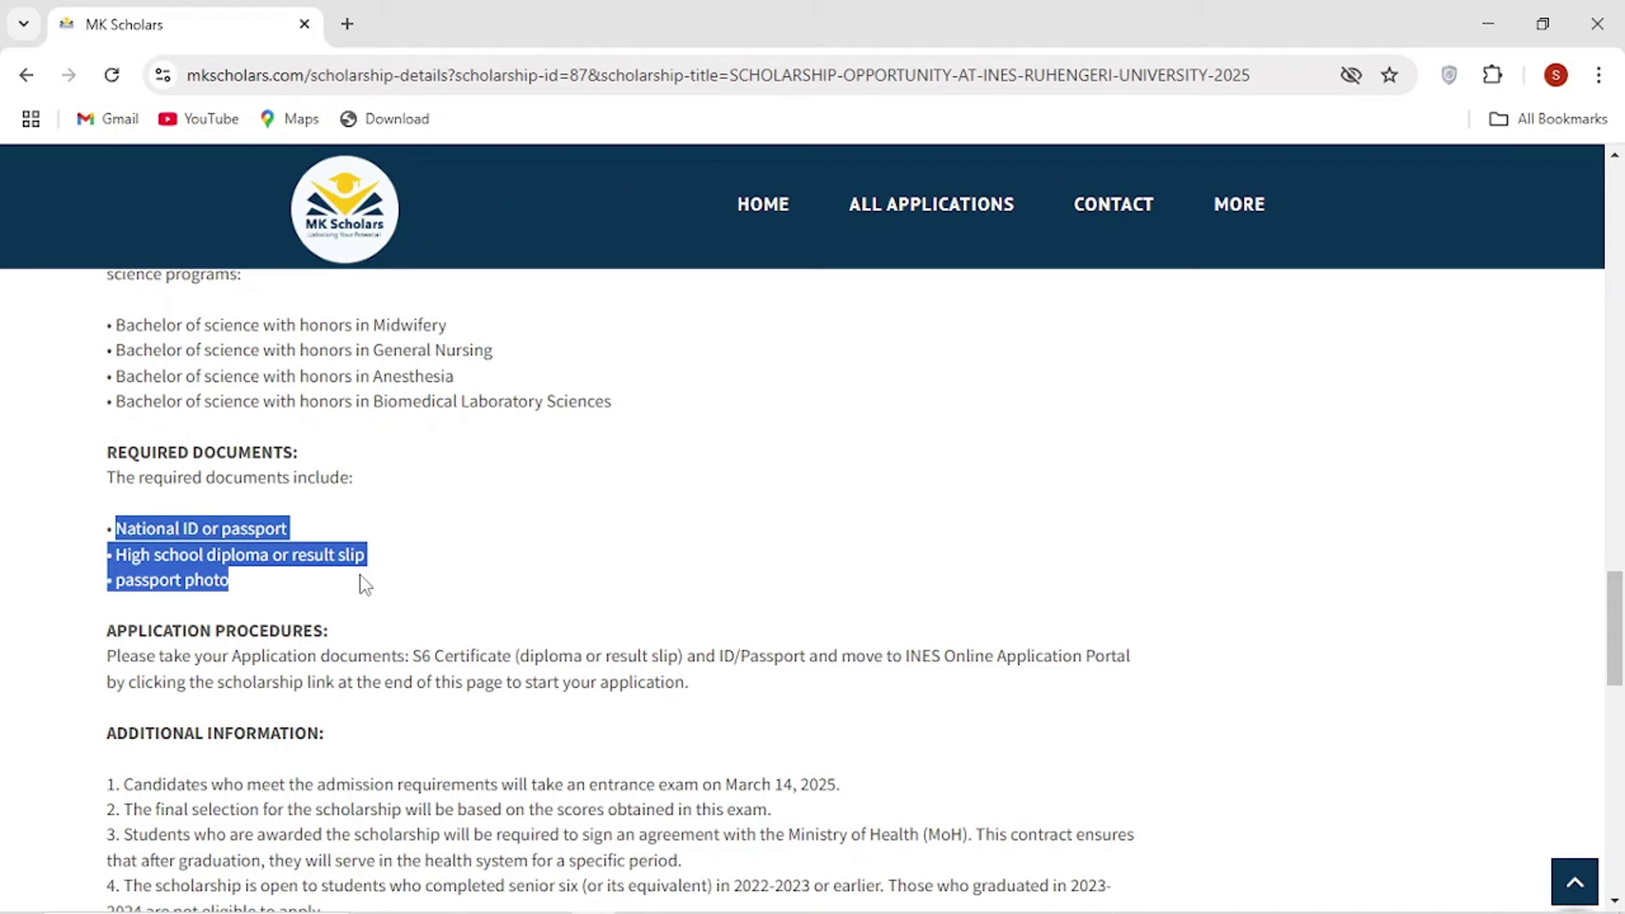
left_click(173, 568)
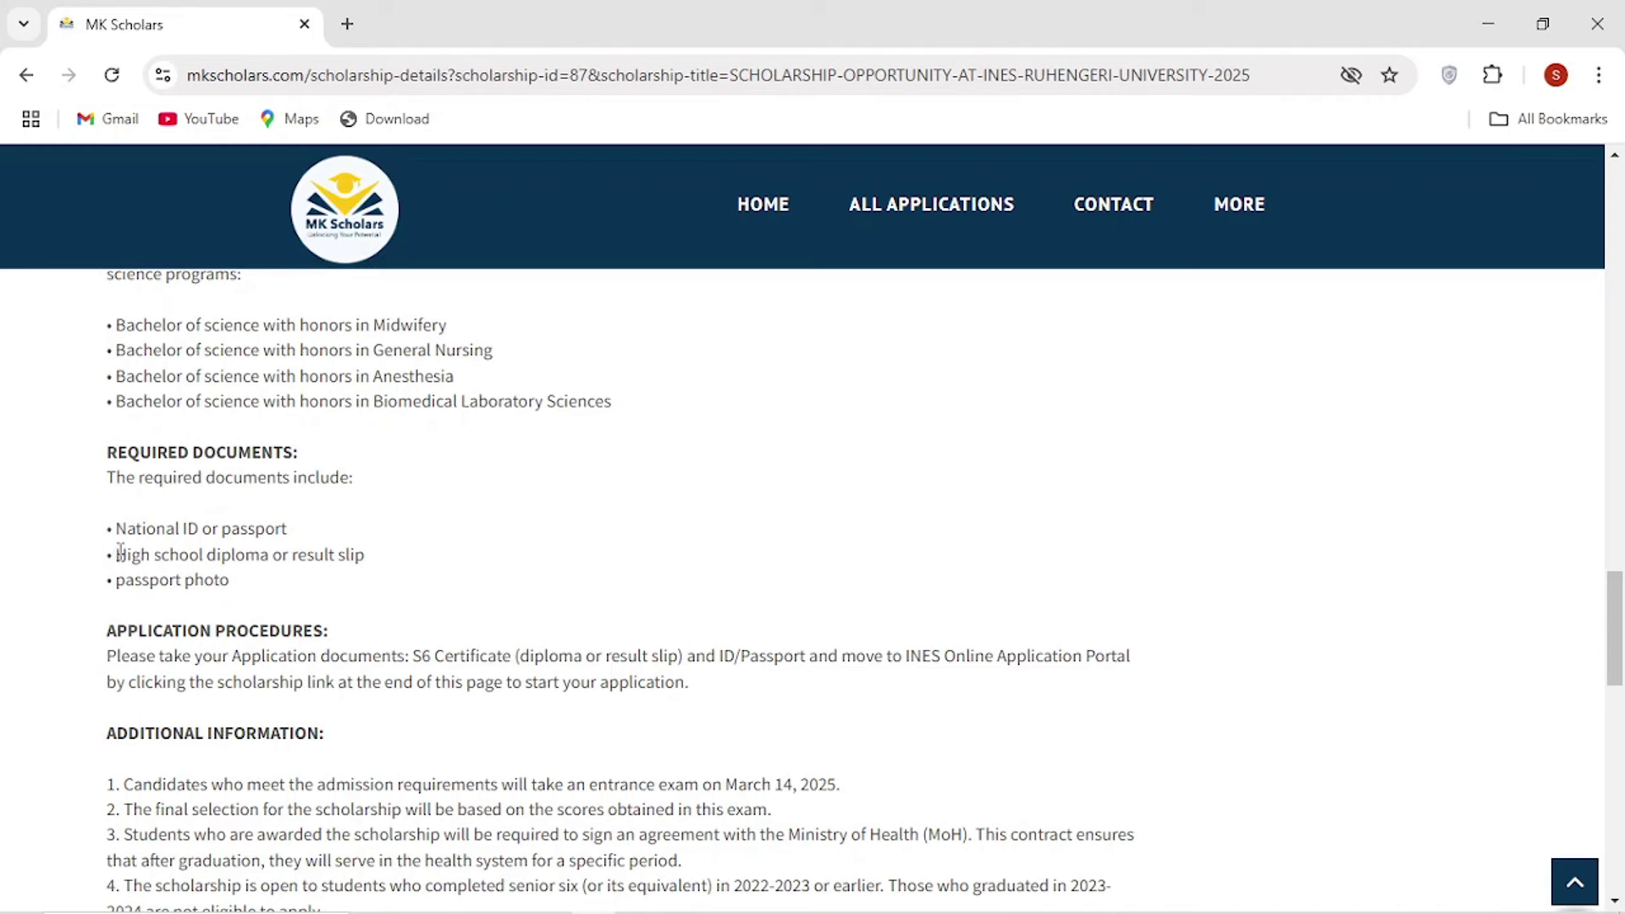
left_click_drag(115, 555, 380, 567)
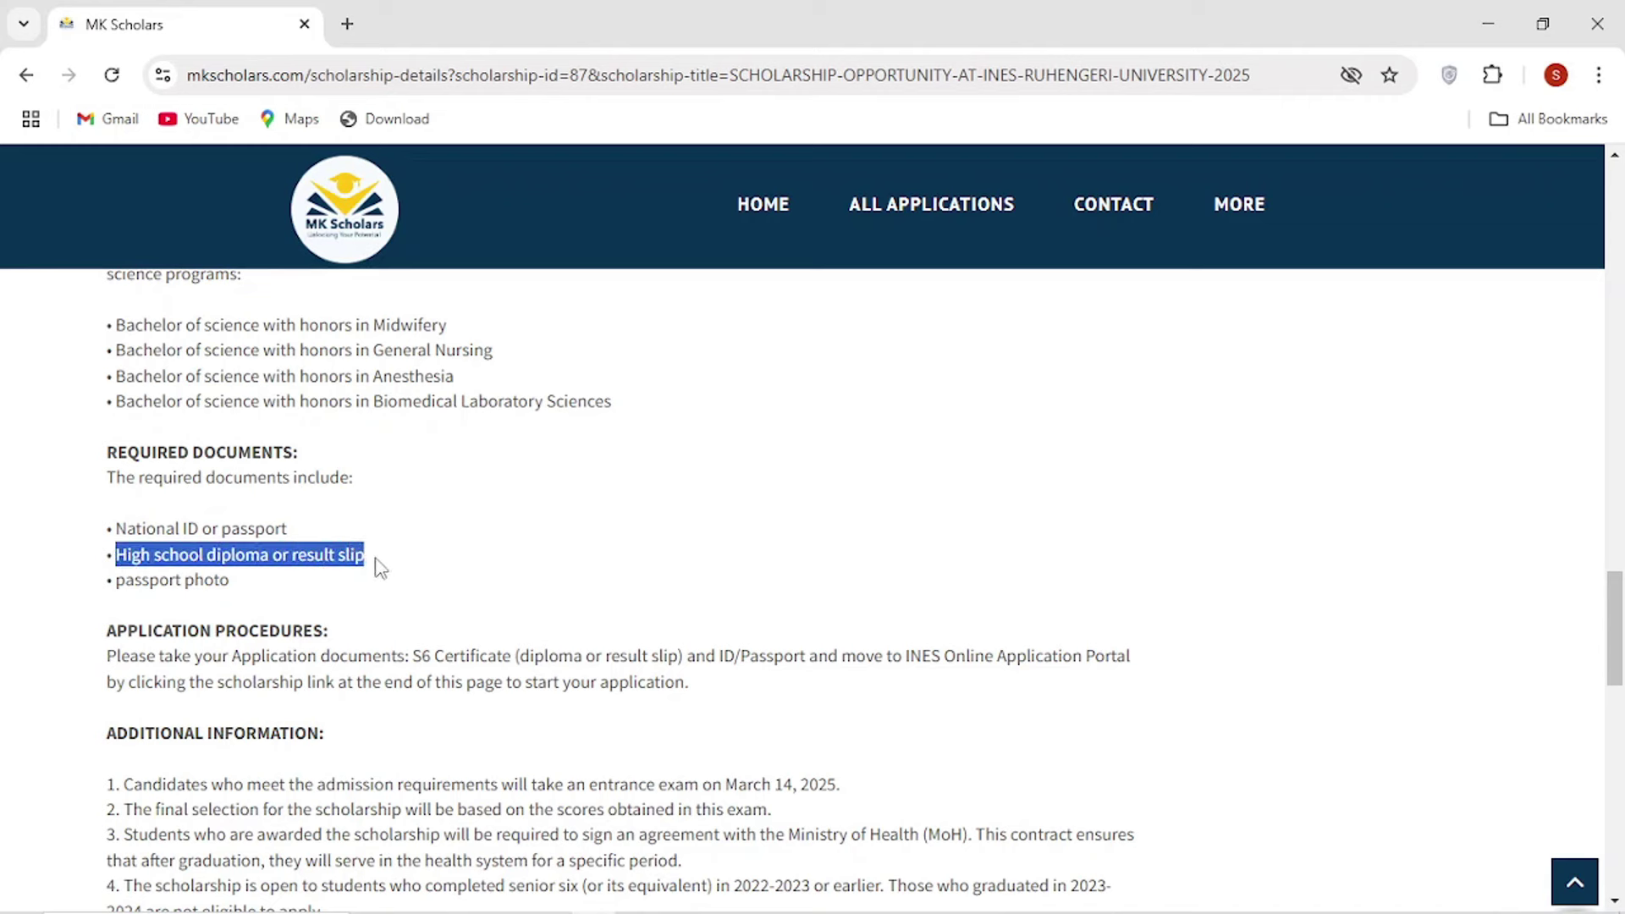
left_click(378, 567)
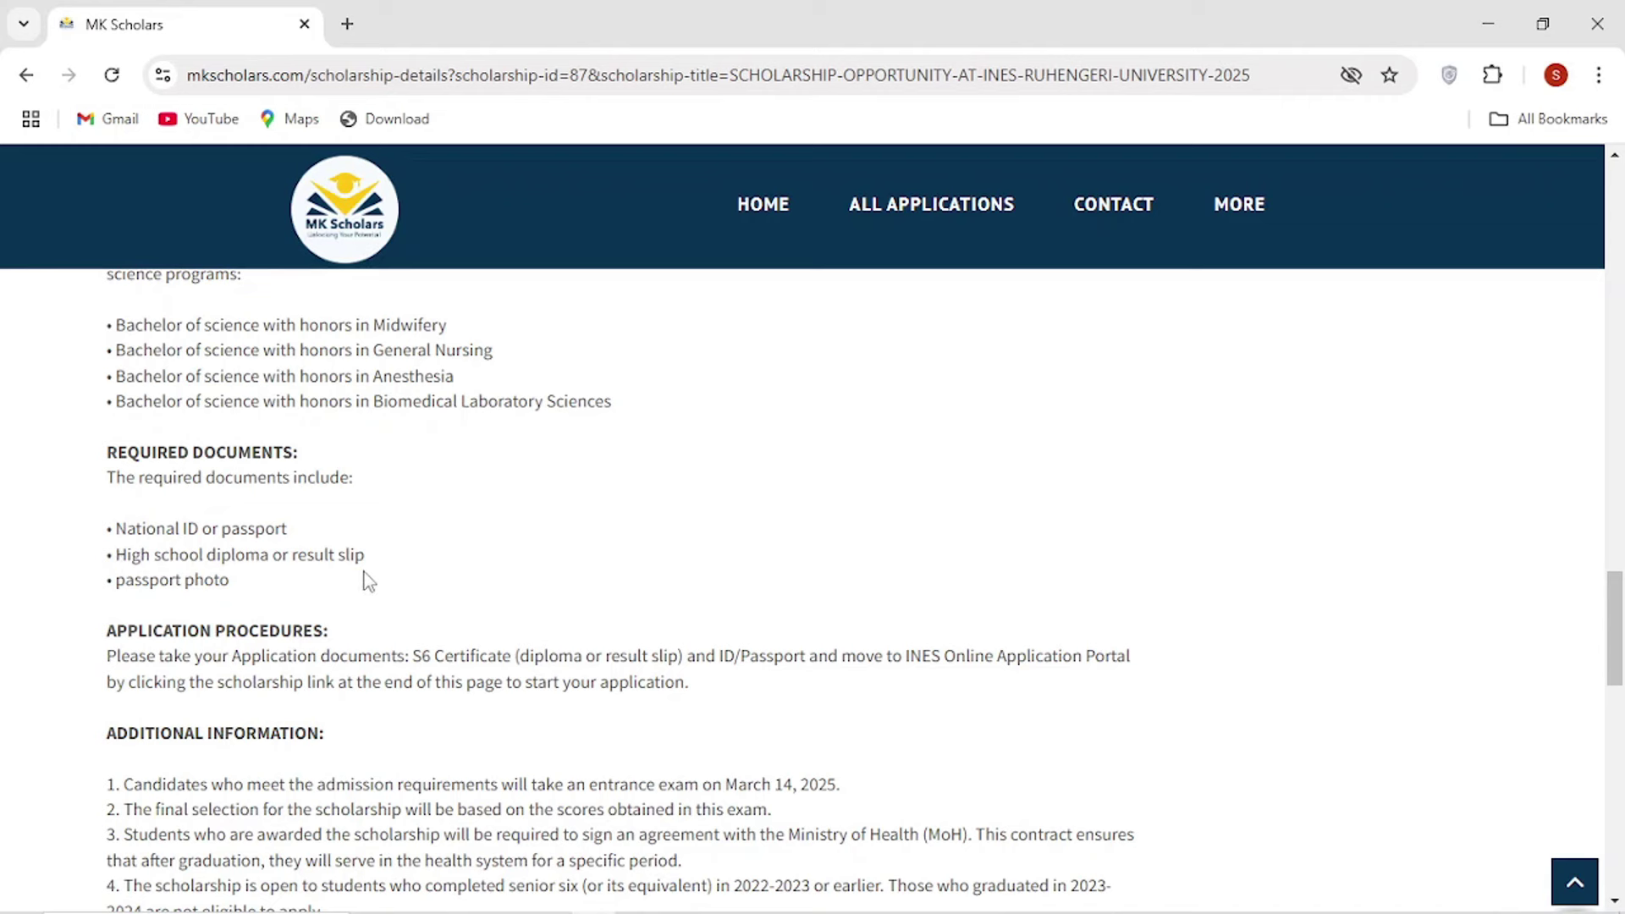
left_click_drag(116, 579, 299, 593)
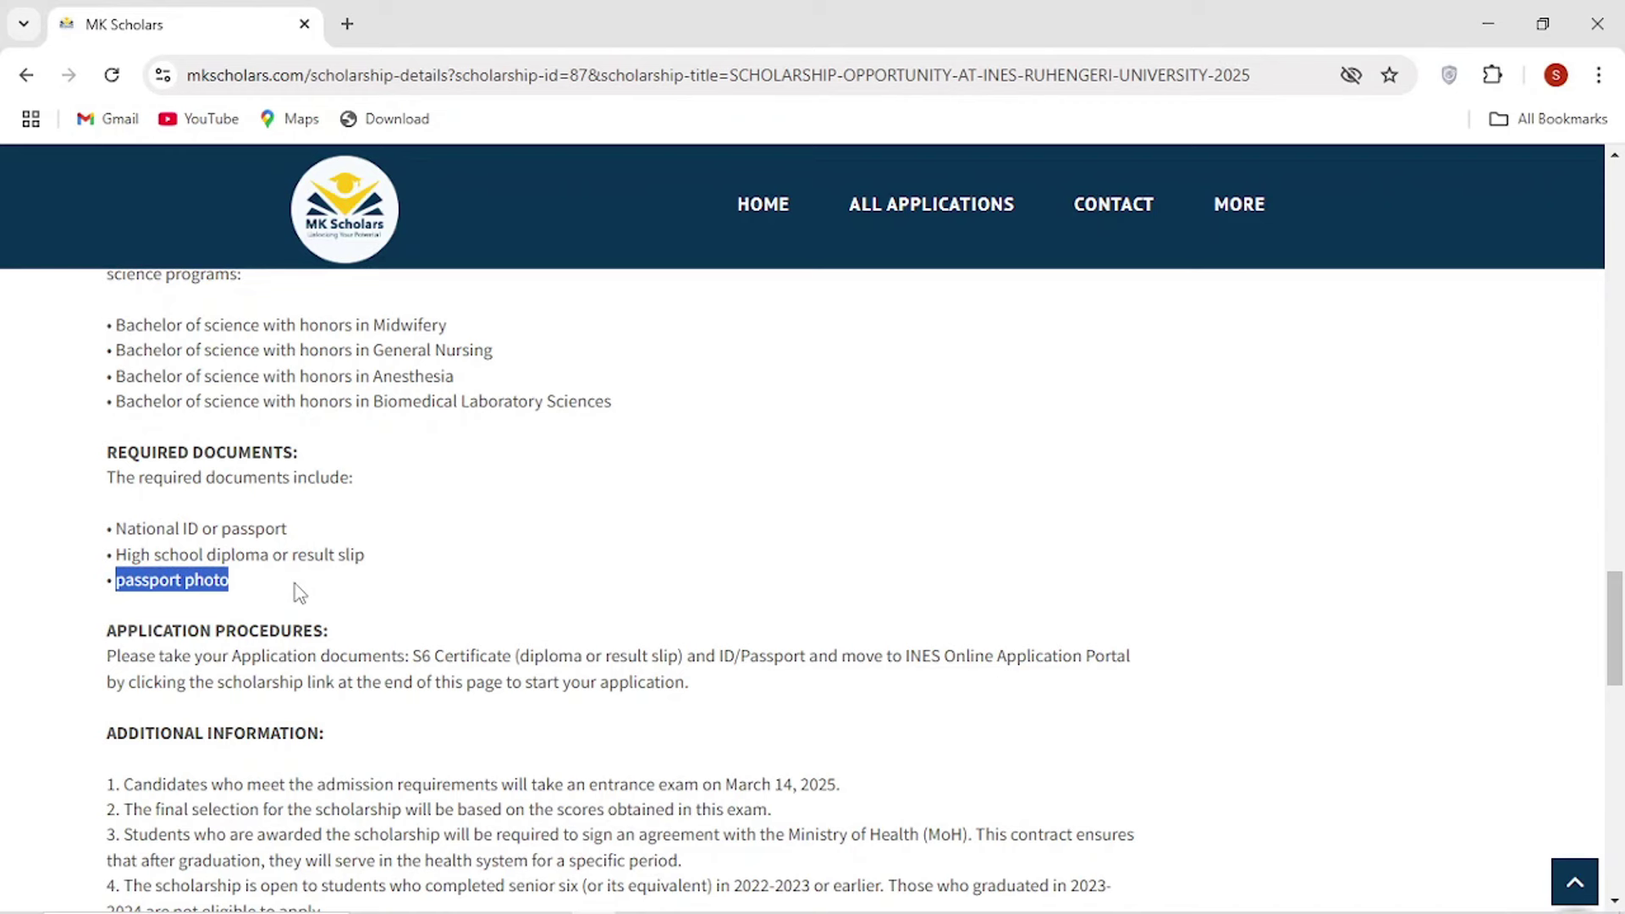
left_click(298, 592)
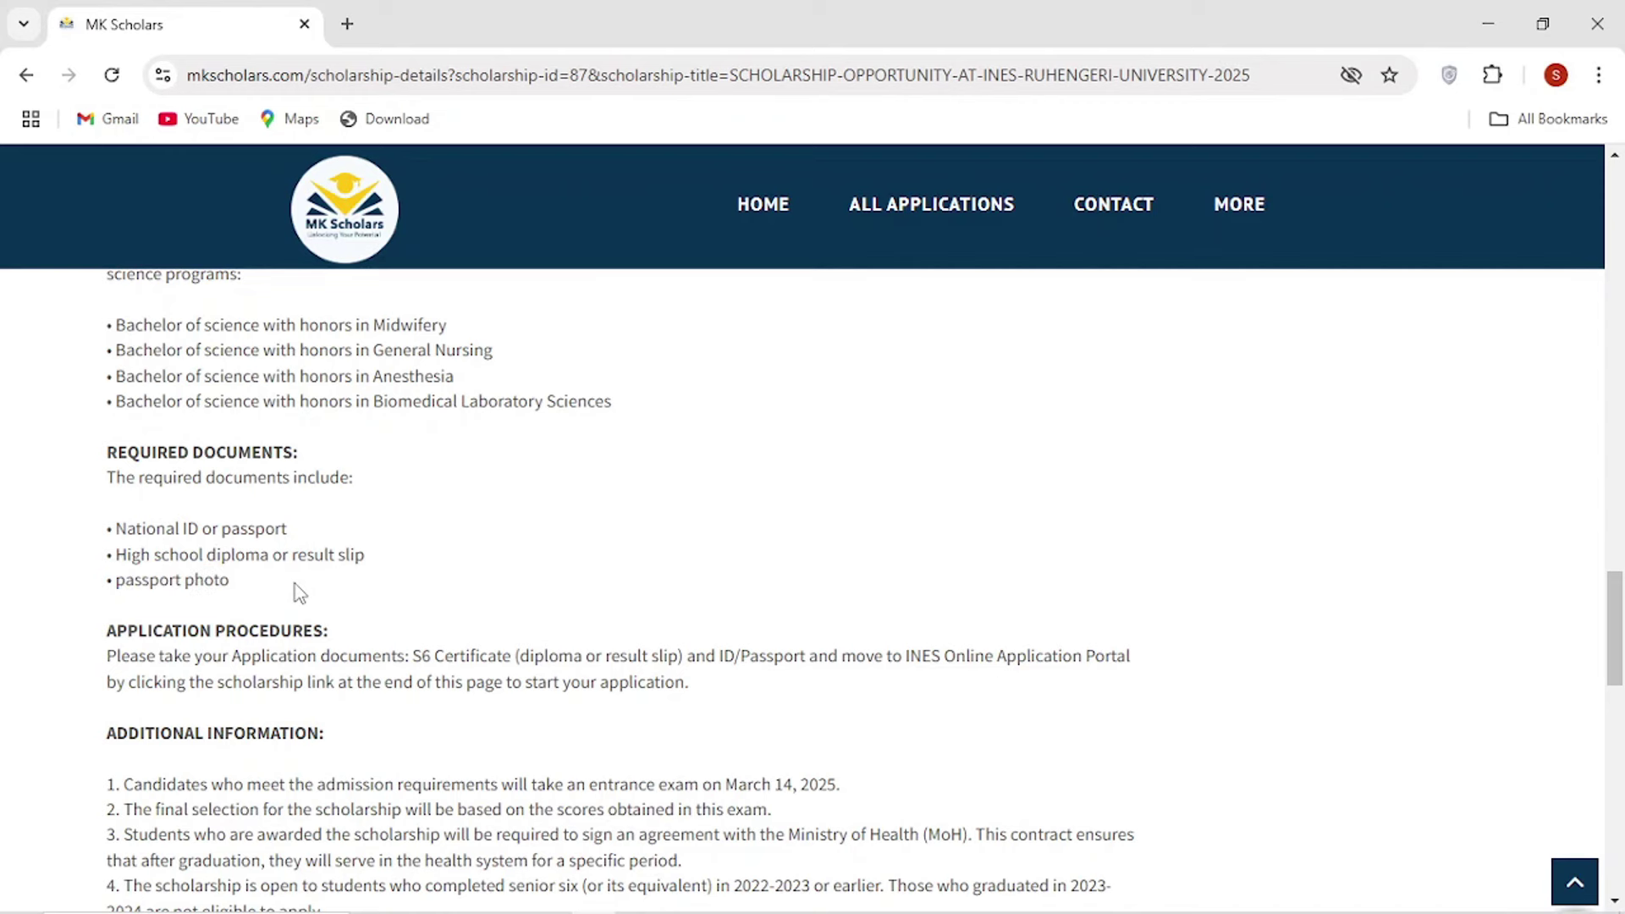
scroll(298, 592, "down", 2)
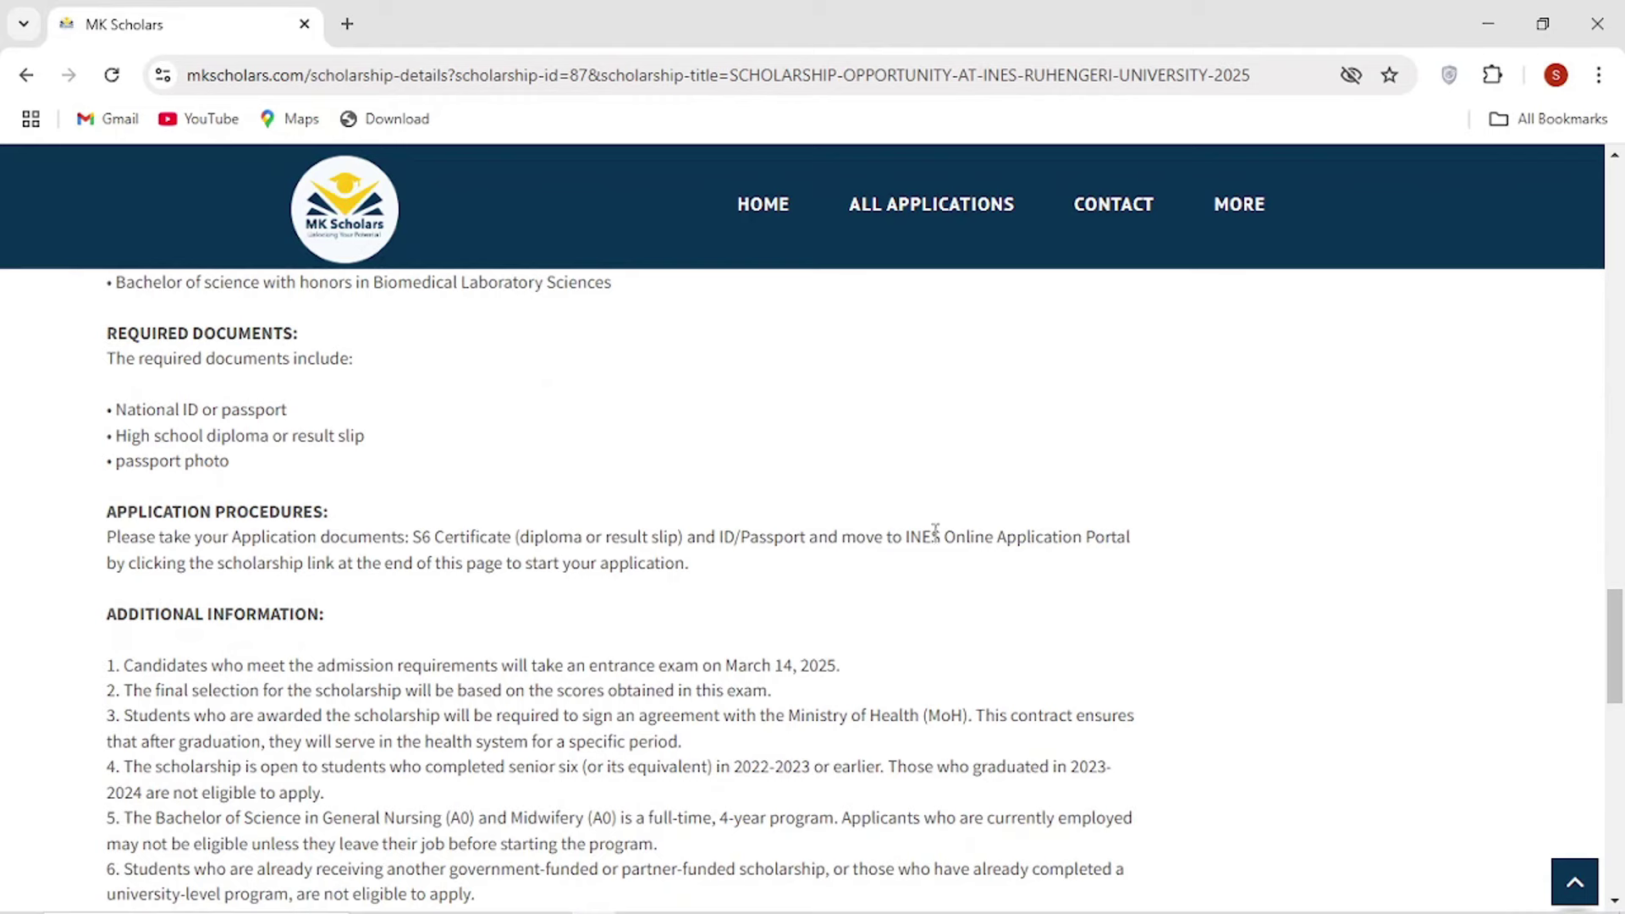
left_click_drag(945, 537, 973, 590)
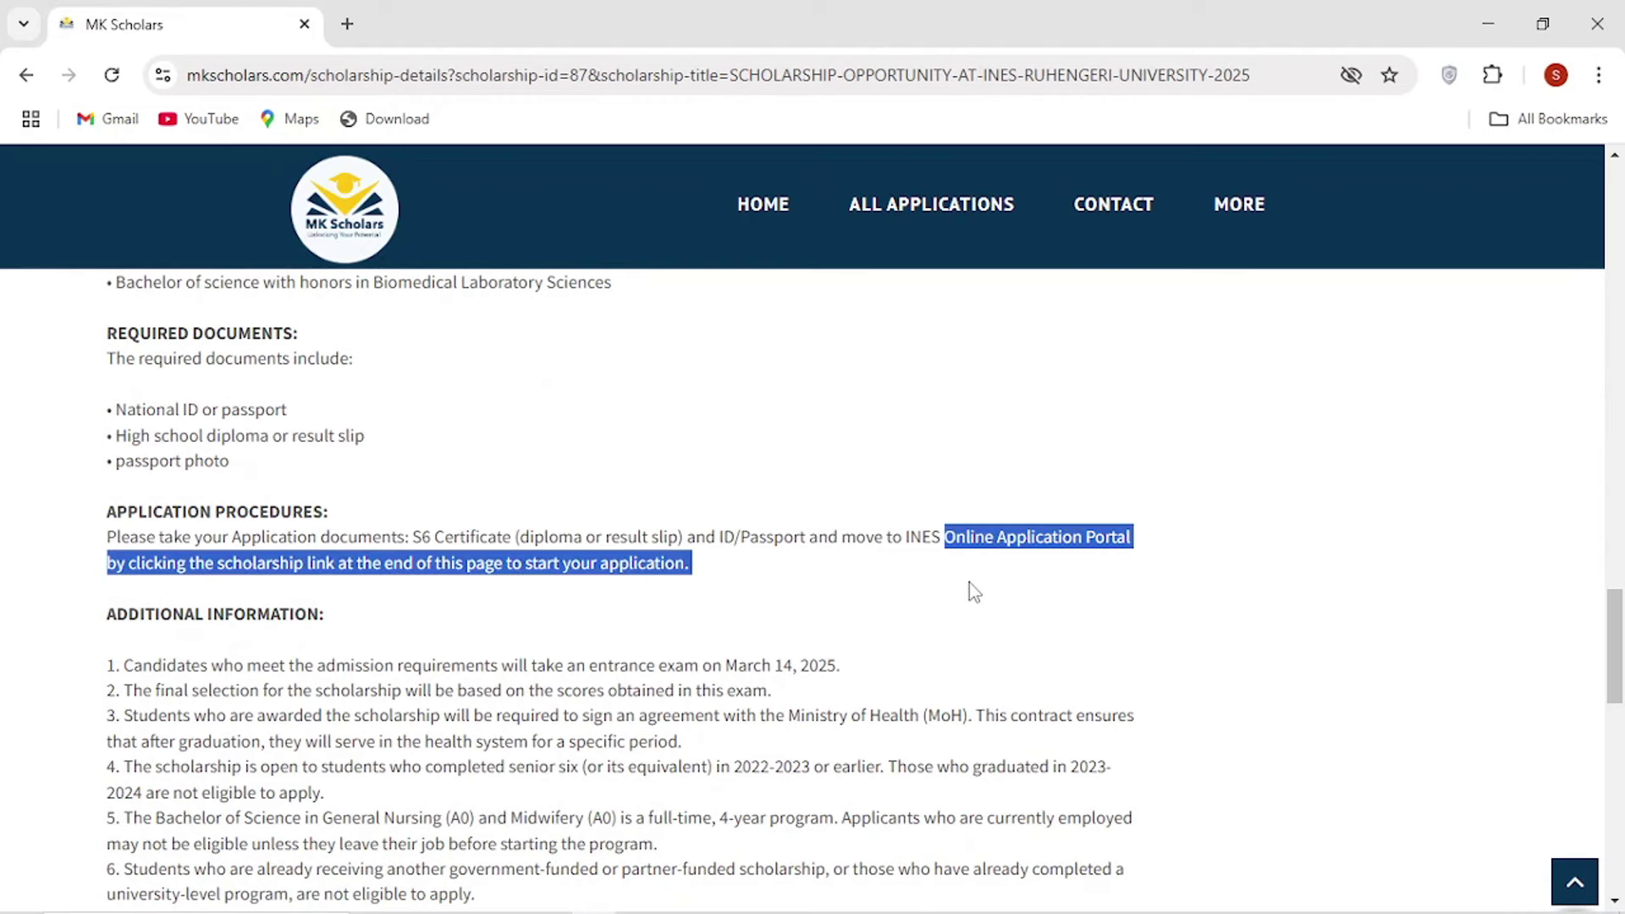
left_click(359, 495)
scroll(362, 503, "down", 3)
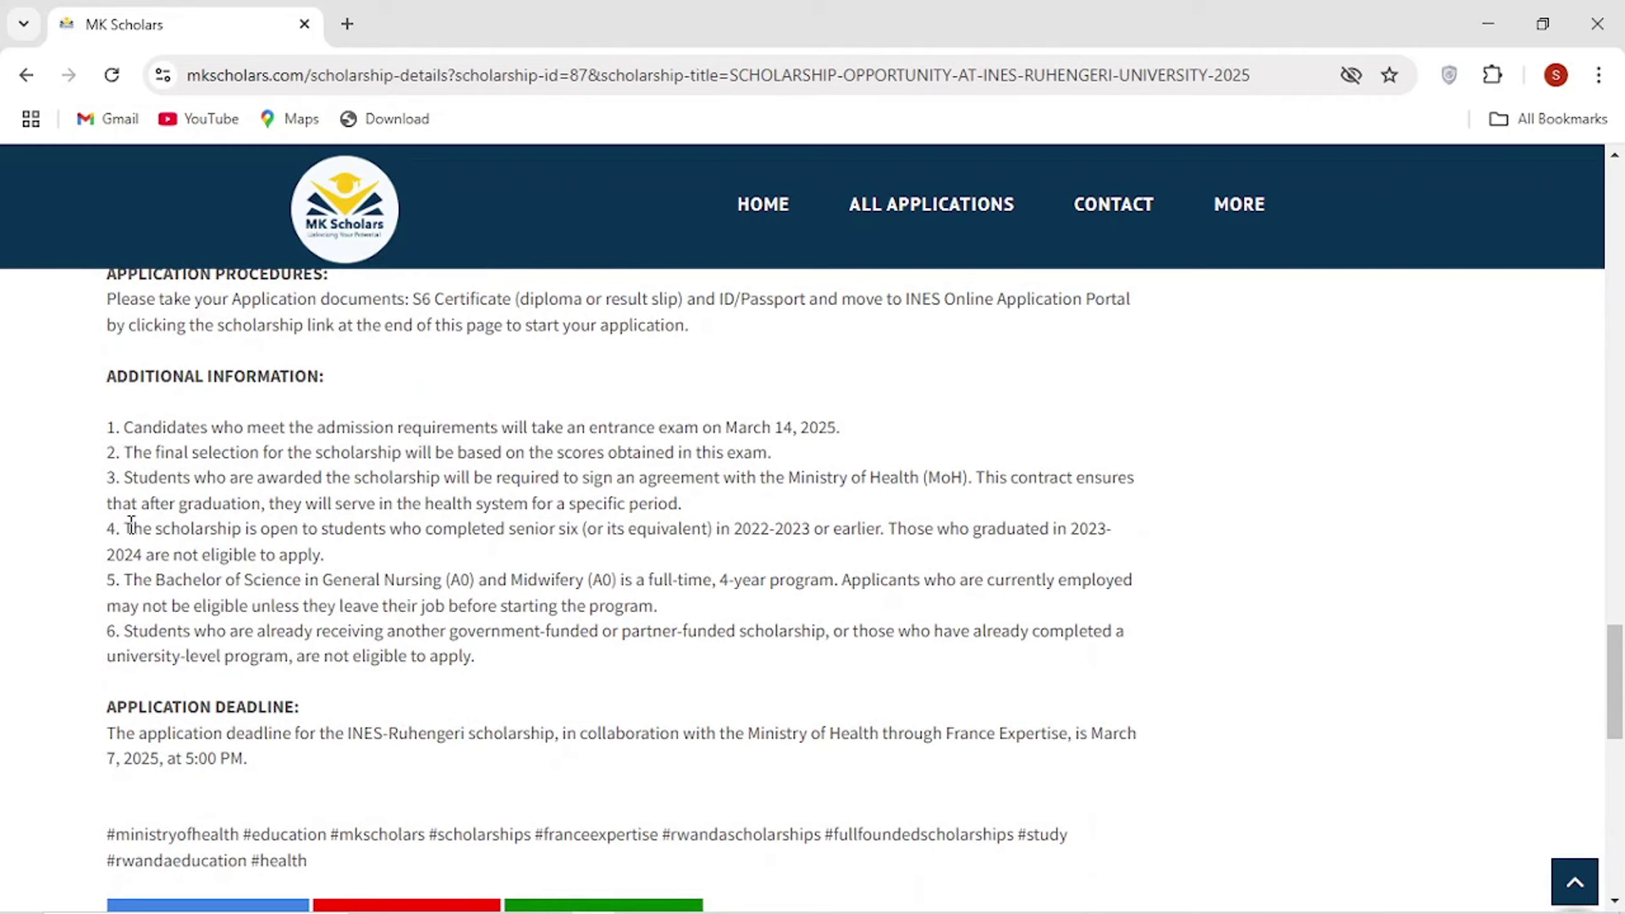
left_click_drag(134, 530, 354, 561)
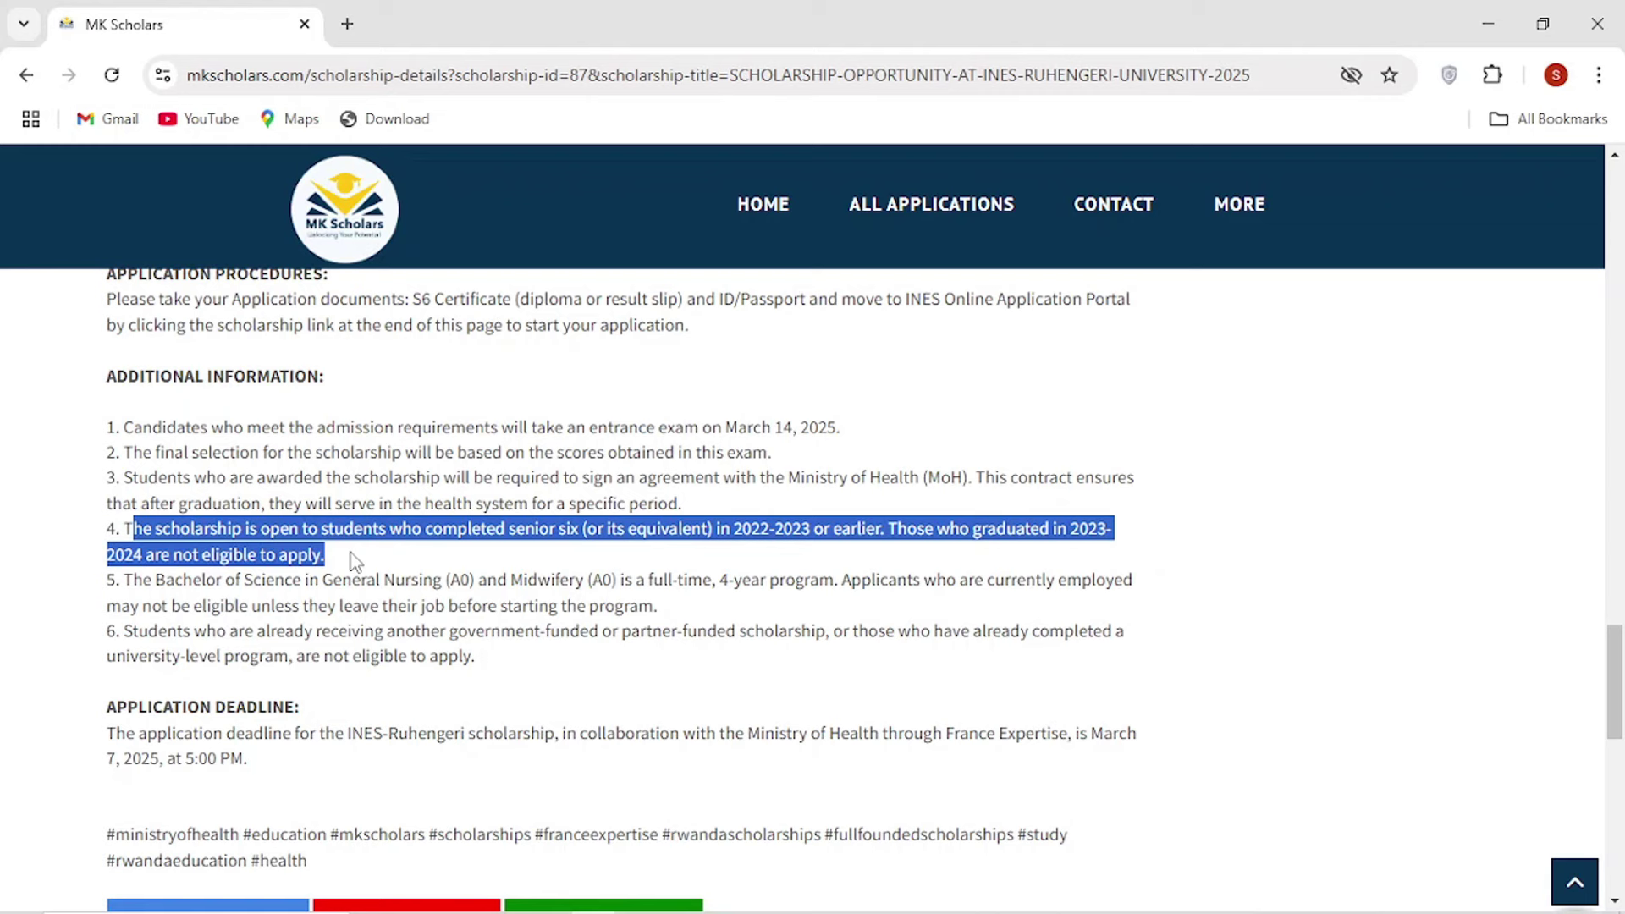
left_click(471, 474)
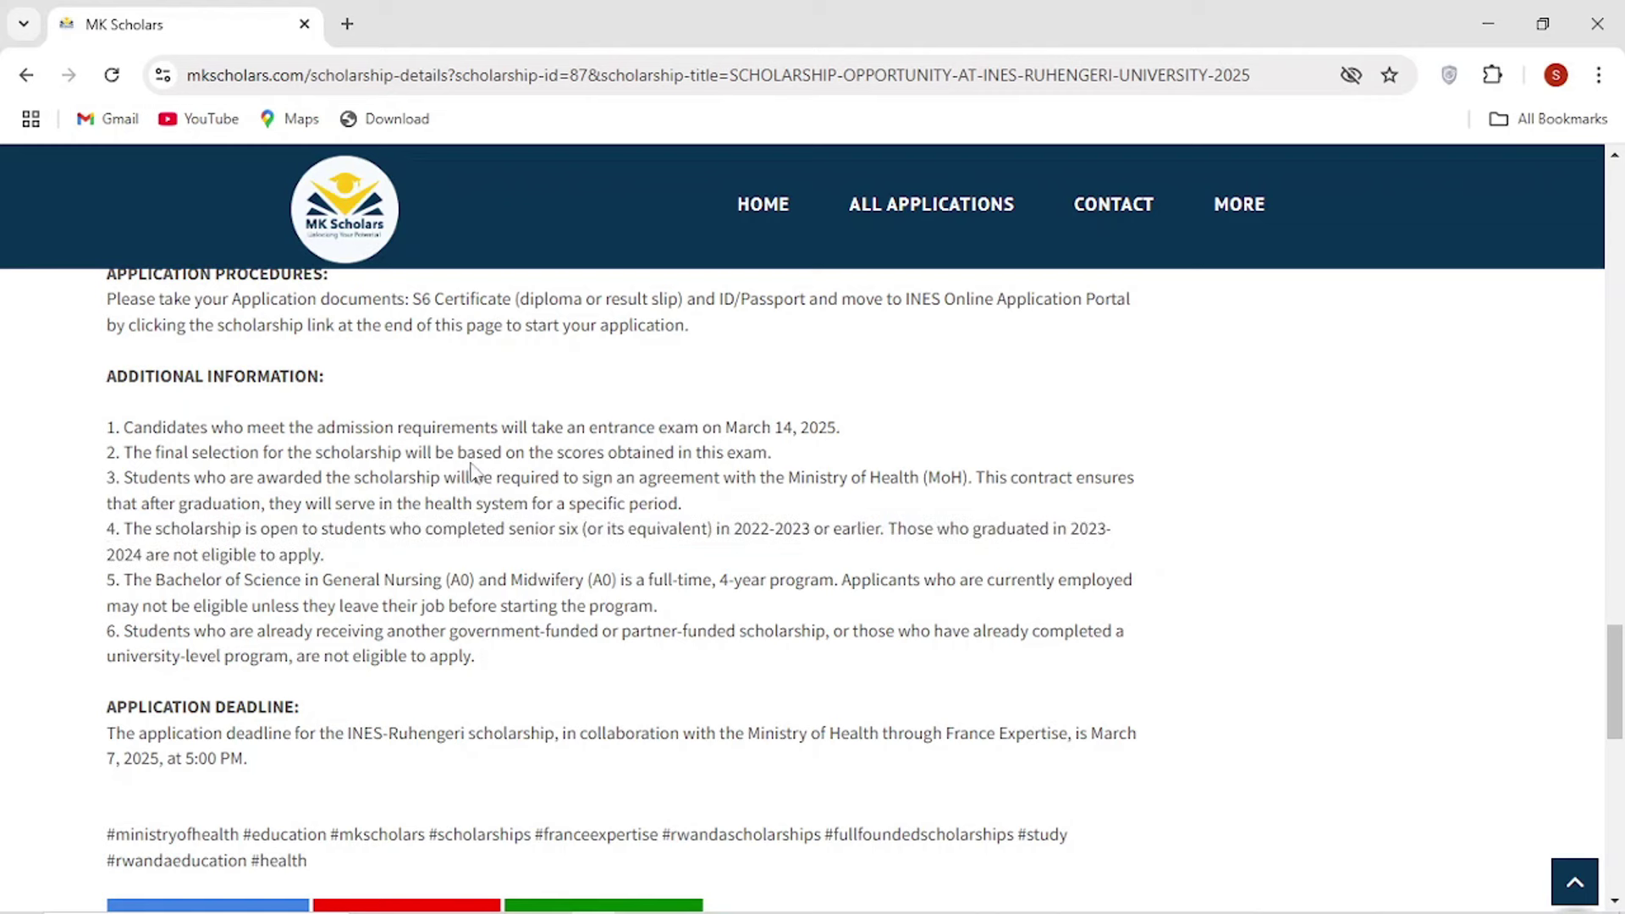
left_click_drag(711, 428, 870, 438)
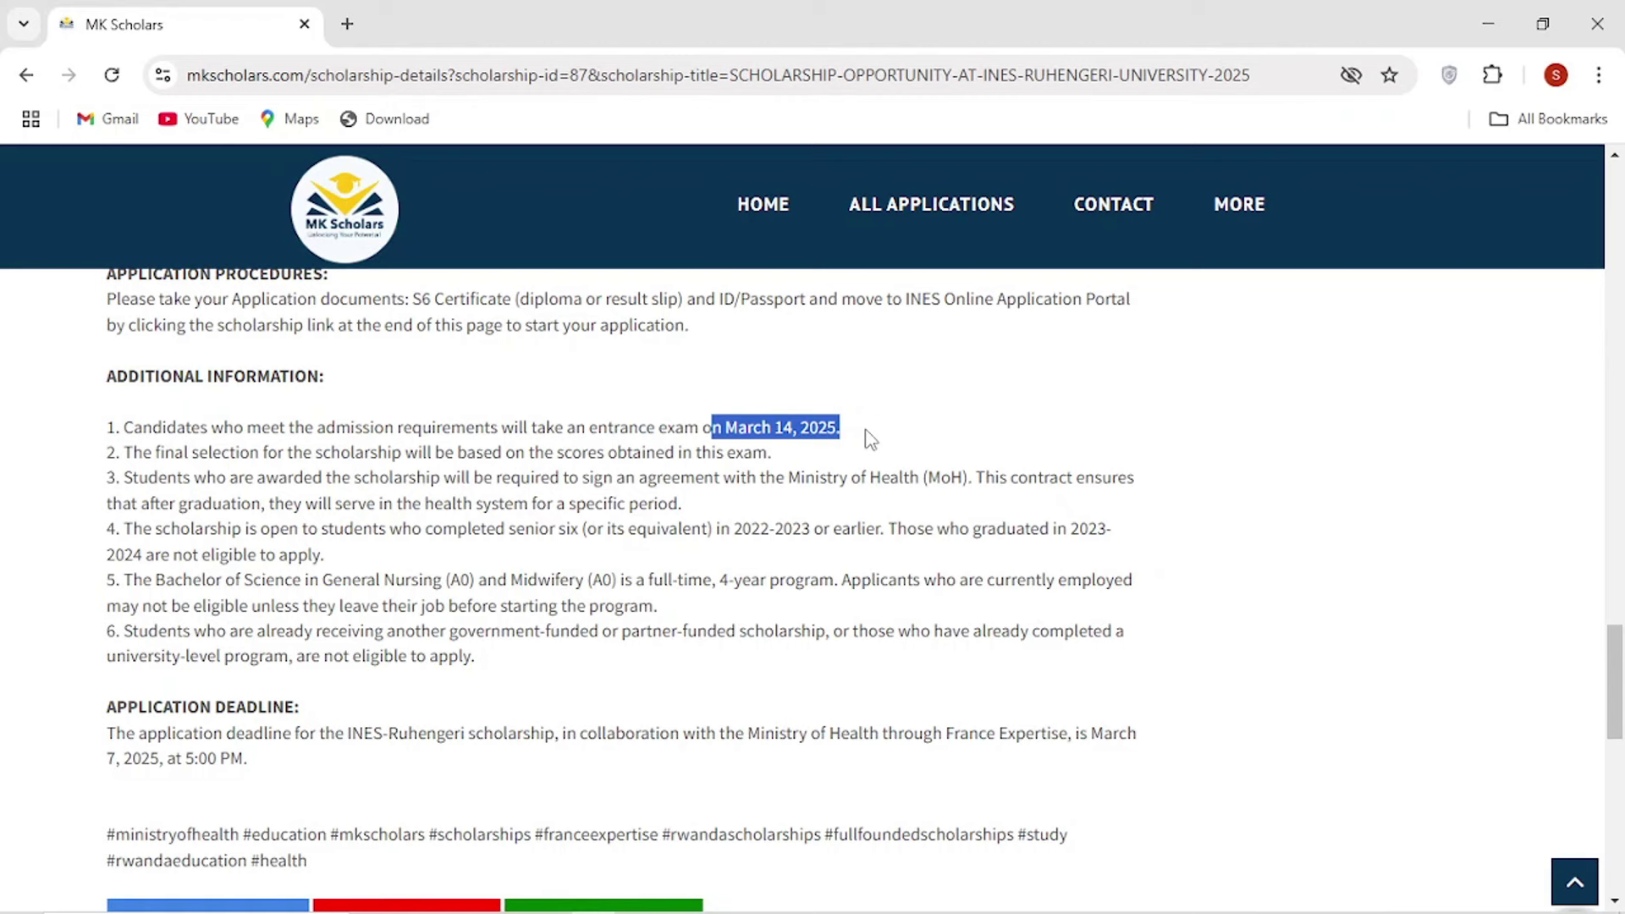
scroll(290, 603, "down", 3)
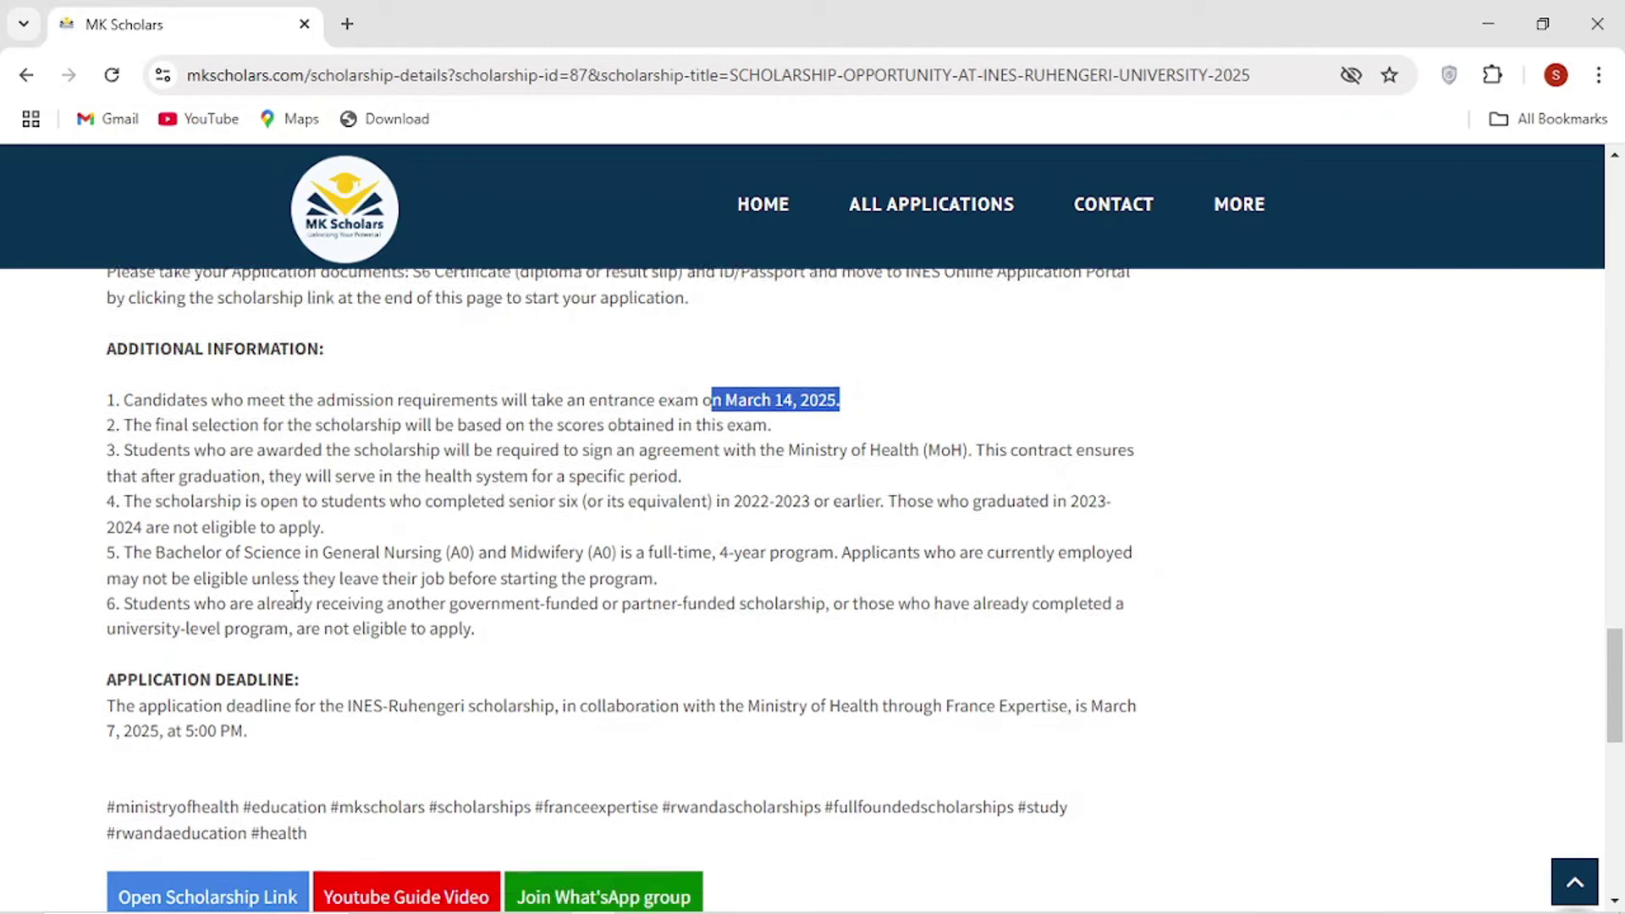
left_click_drag(108, 520, 239, 523)
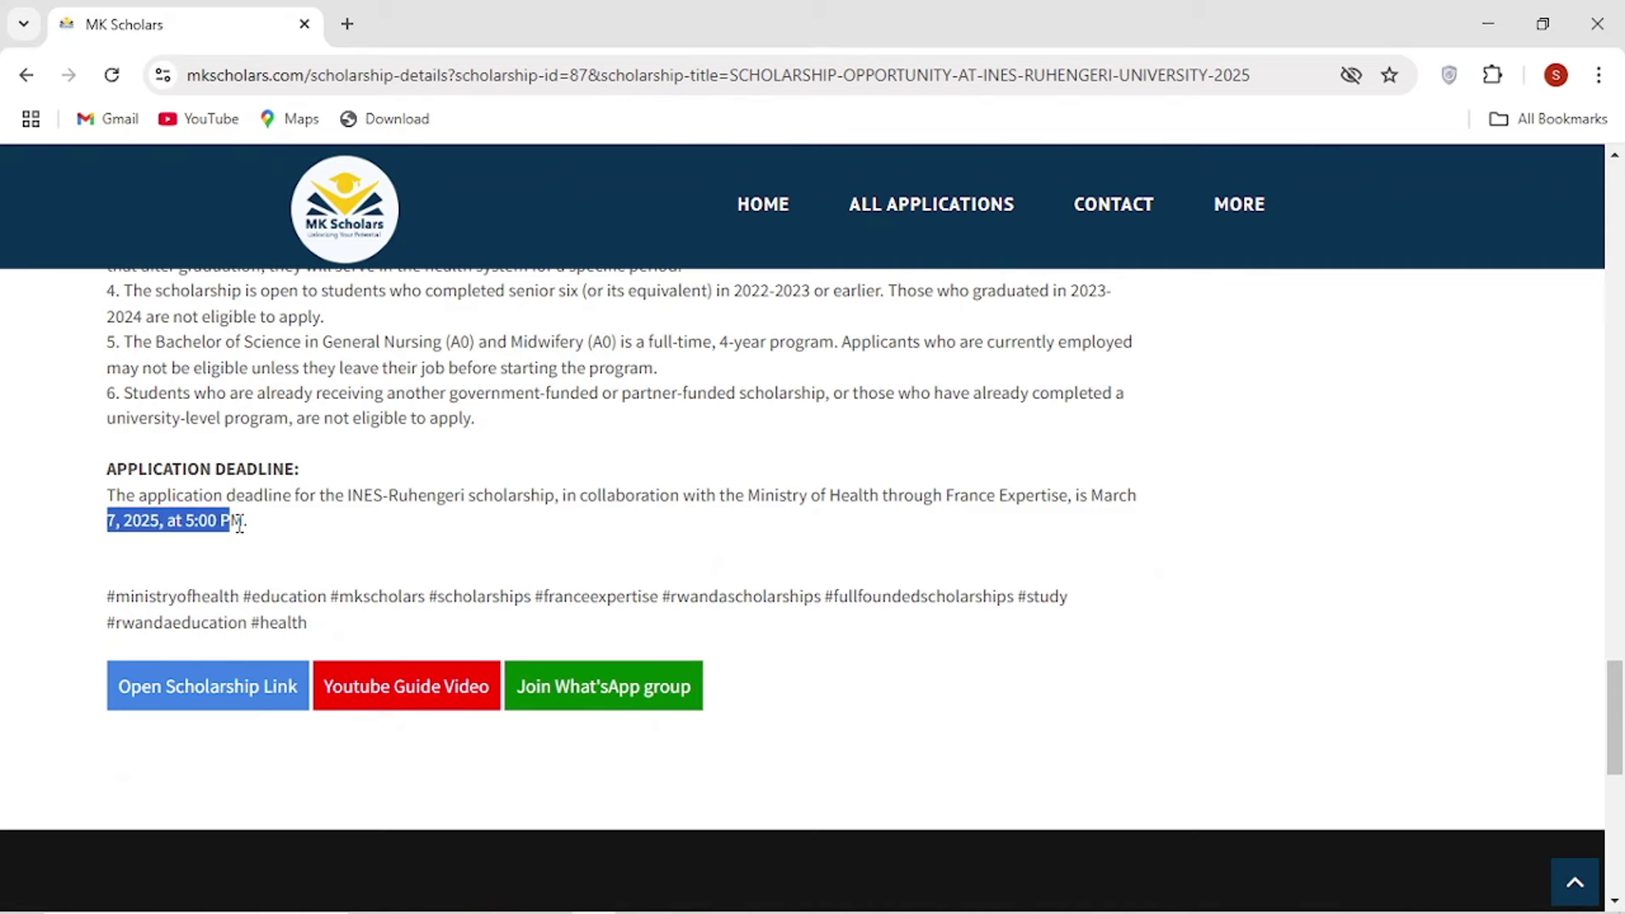
Open the scholarship link, apply, and continue to the blank Ministry of Health Personal information form.
left_click(217, 691)
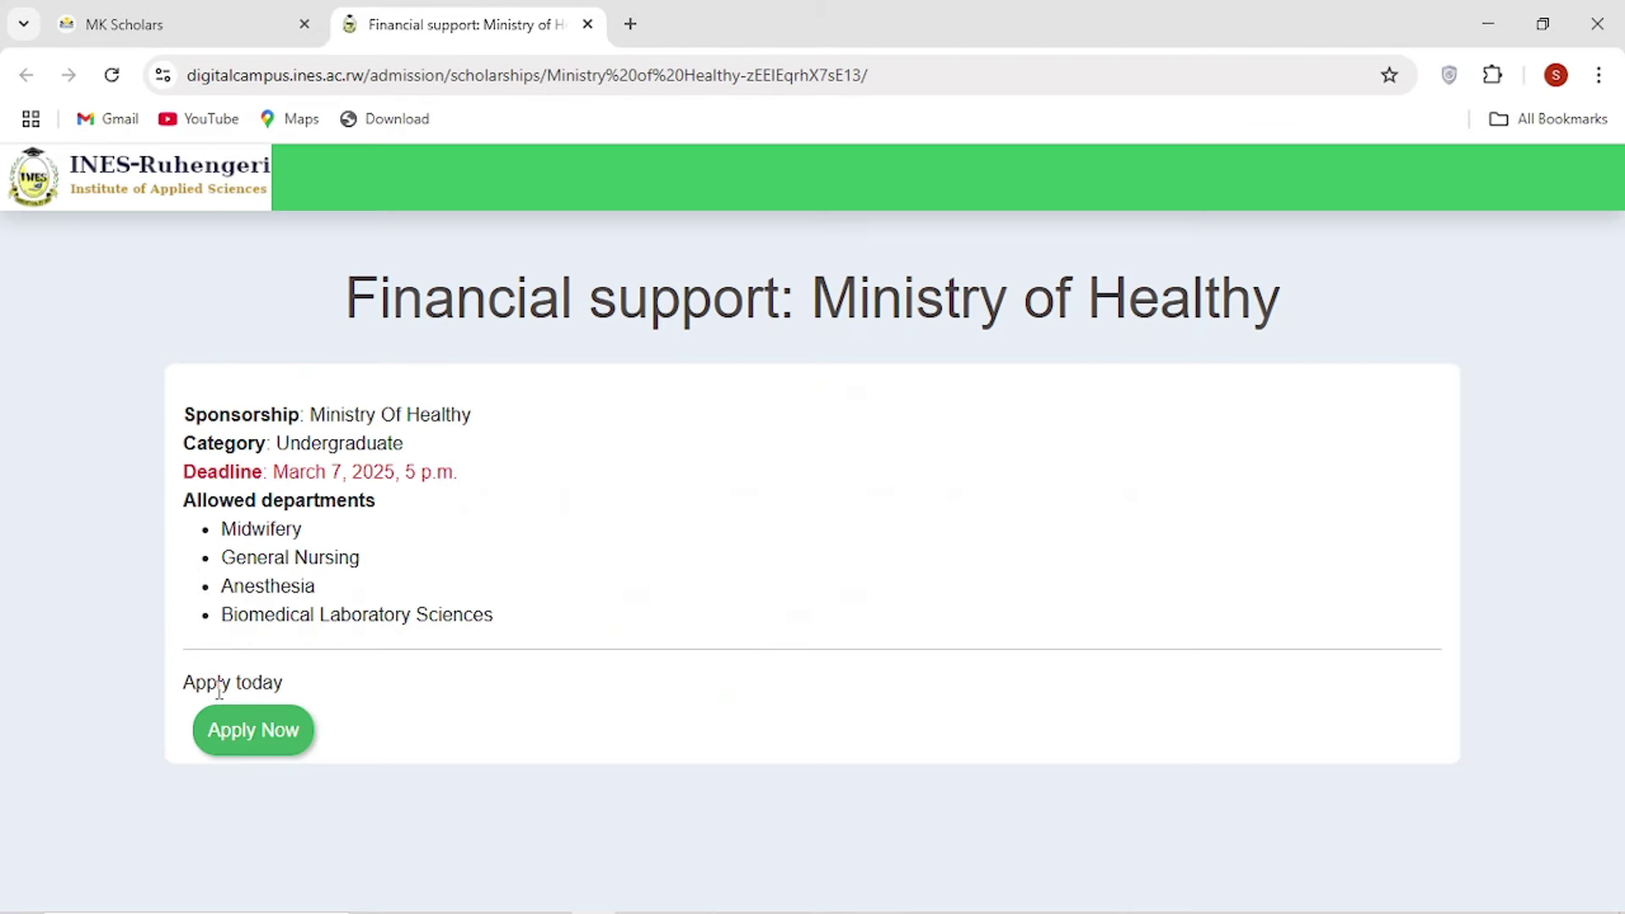
left_click(244, 730)
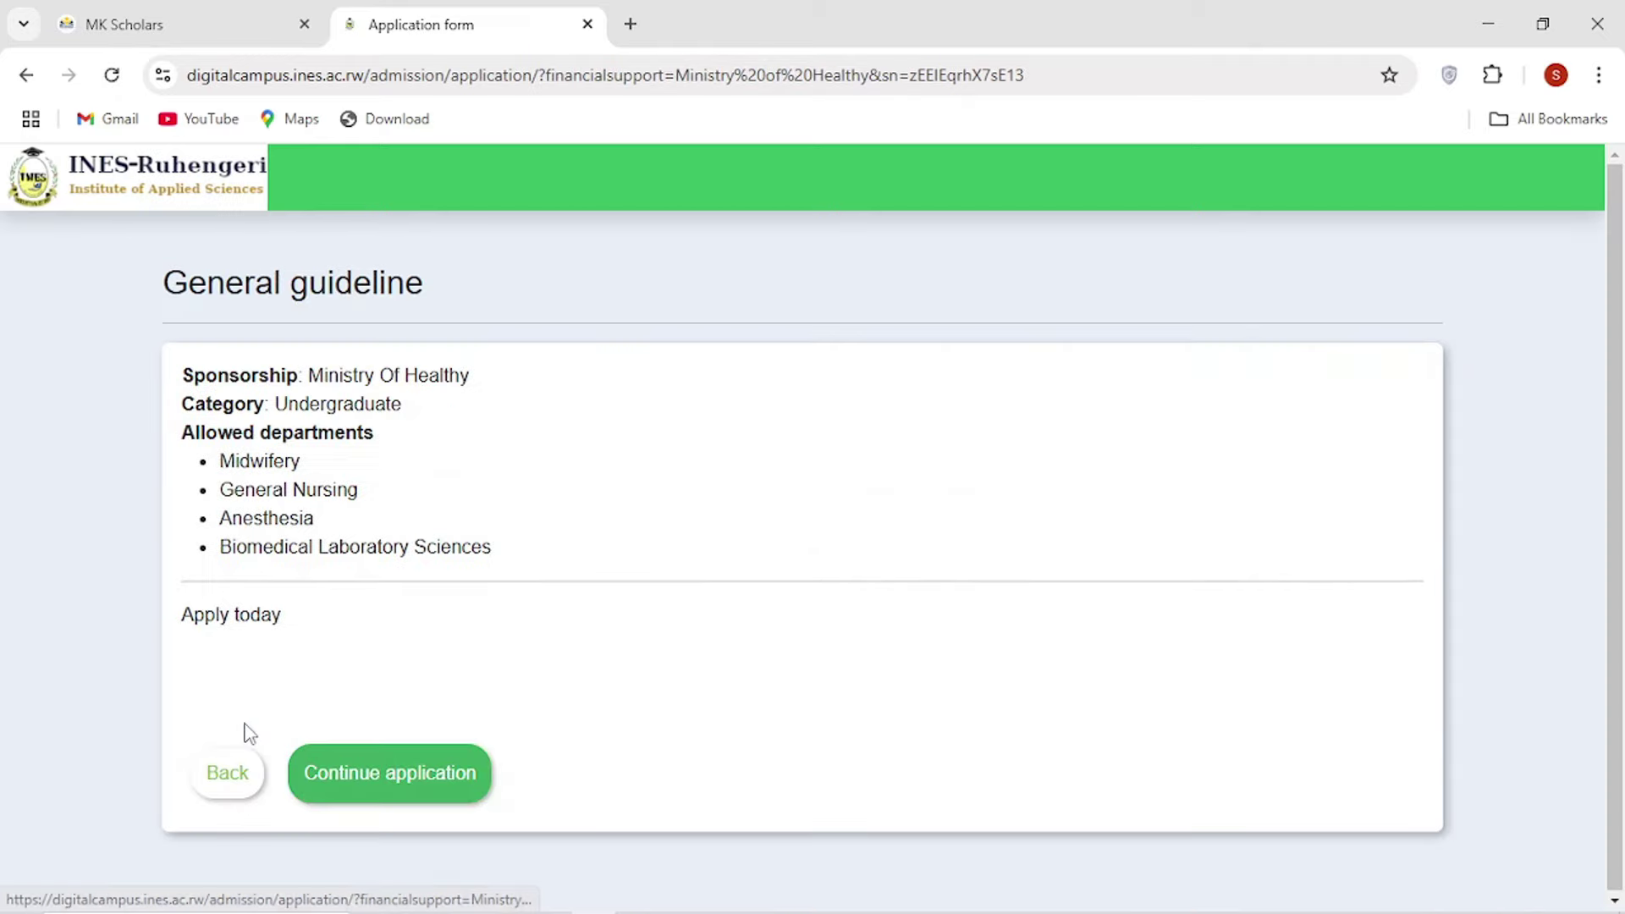
left_click(353, 773)
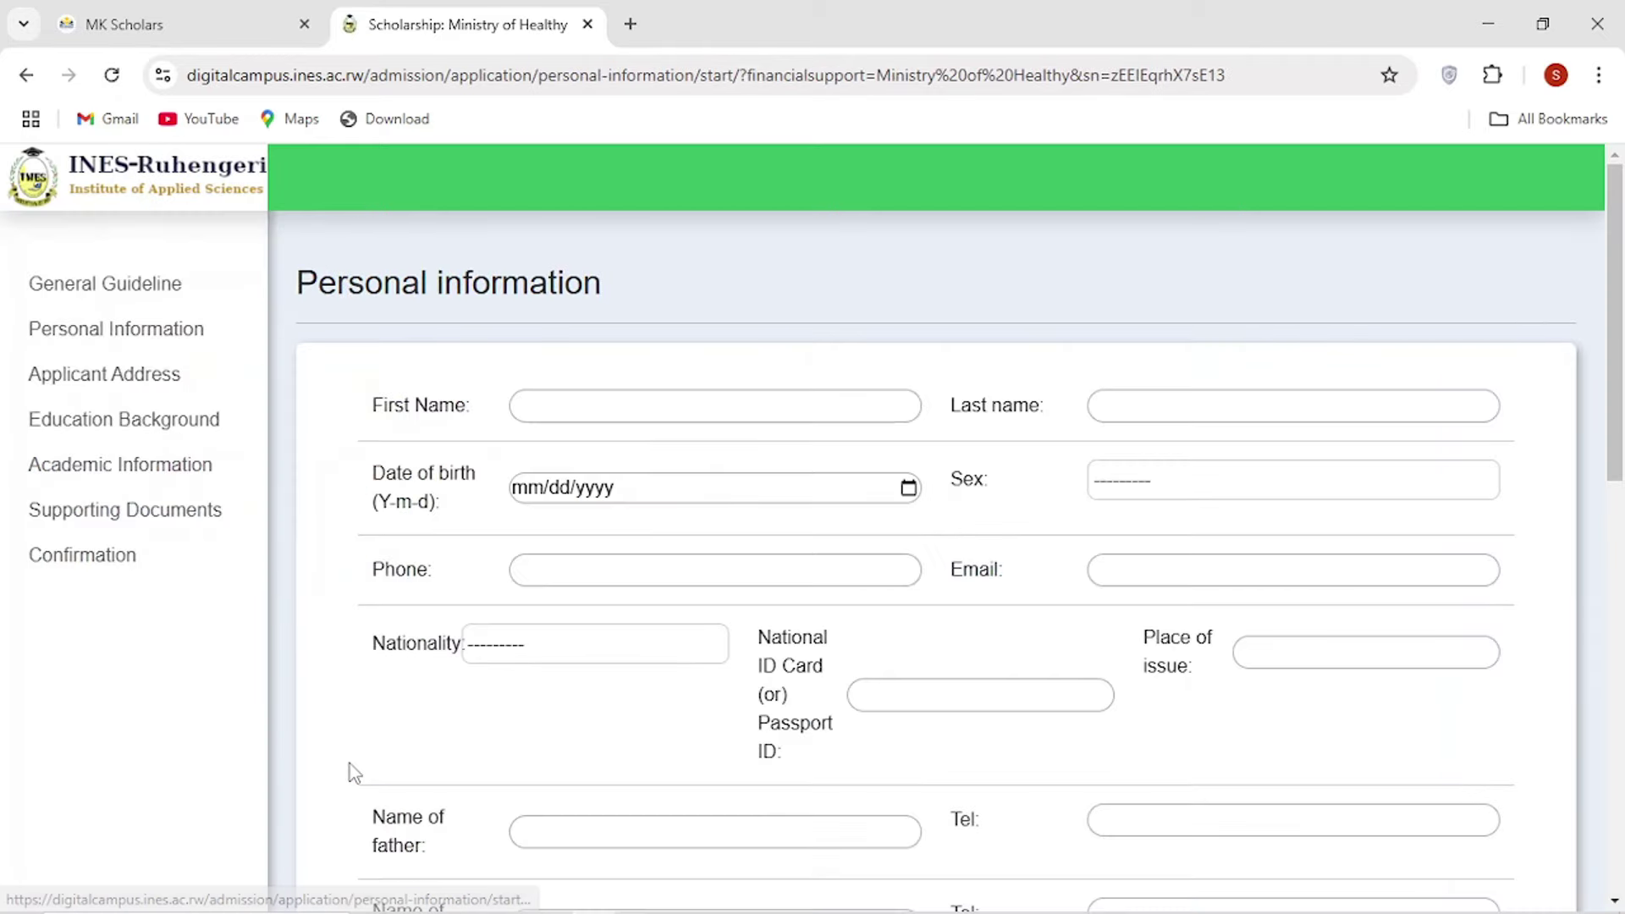
scroll(646, 449, "down", 12)
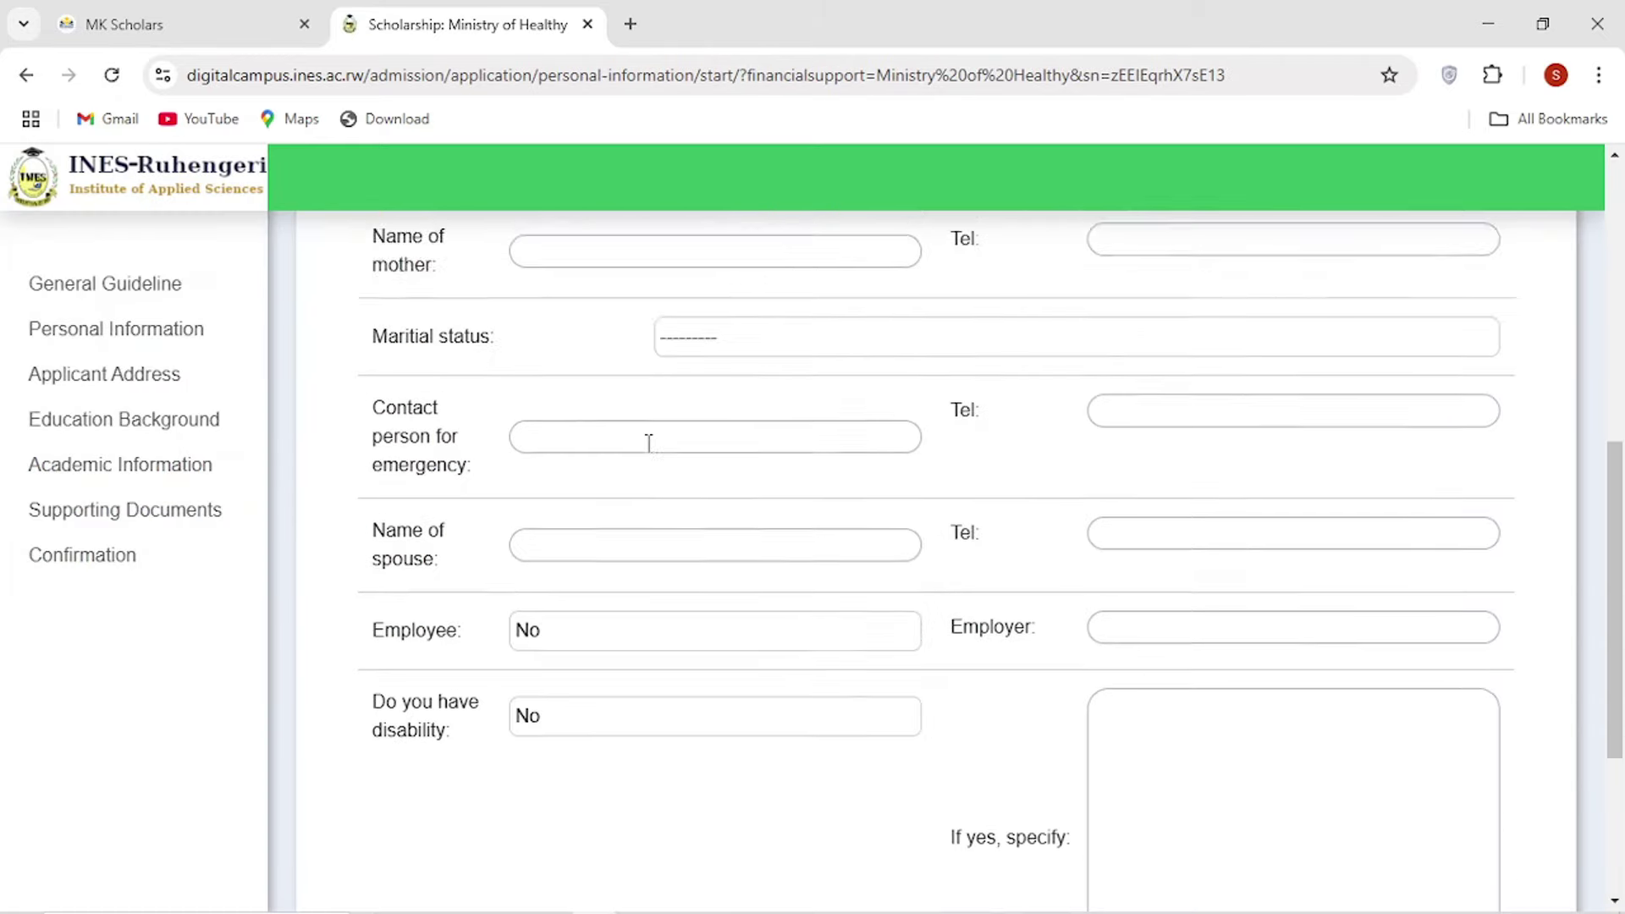
scroll(648, 461, "up", 12)
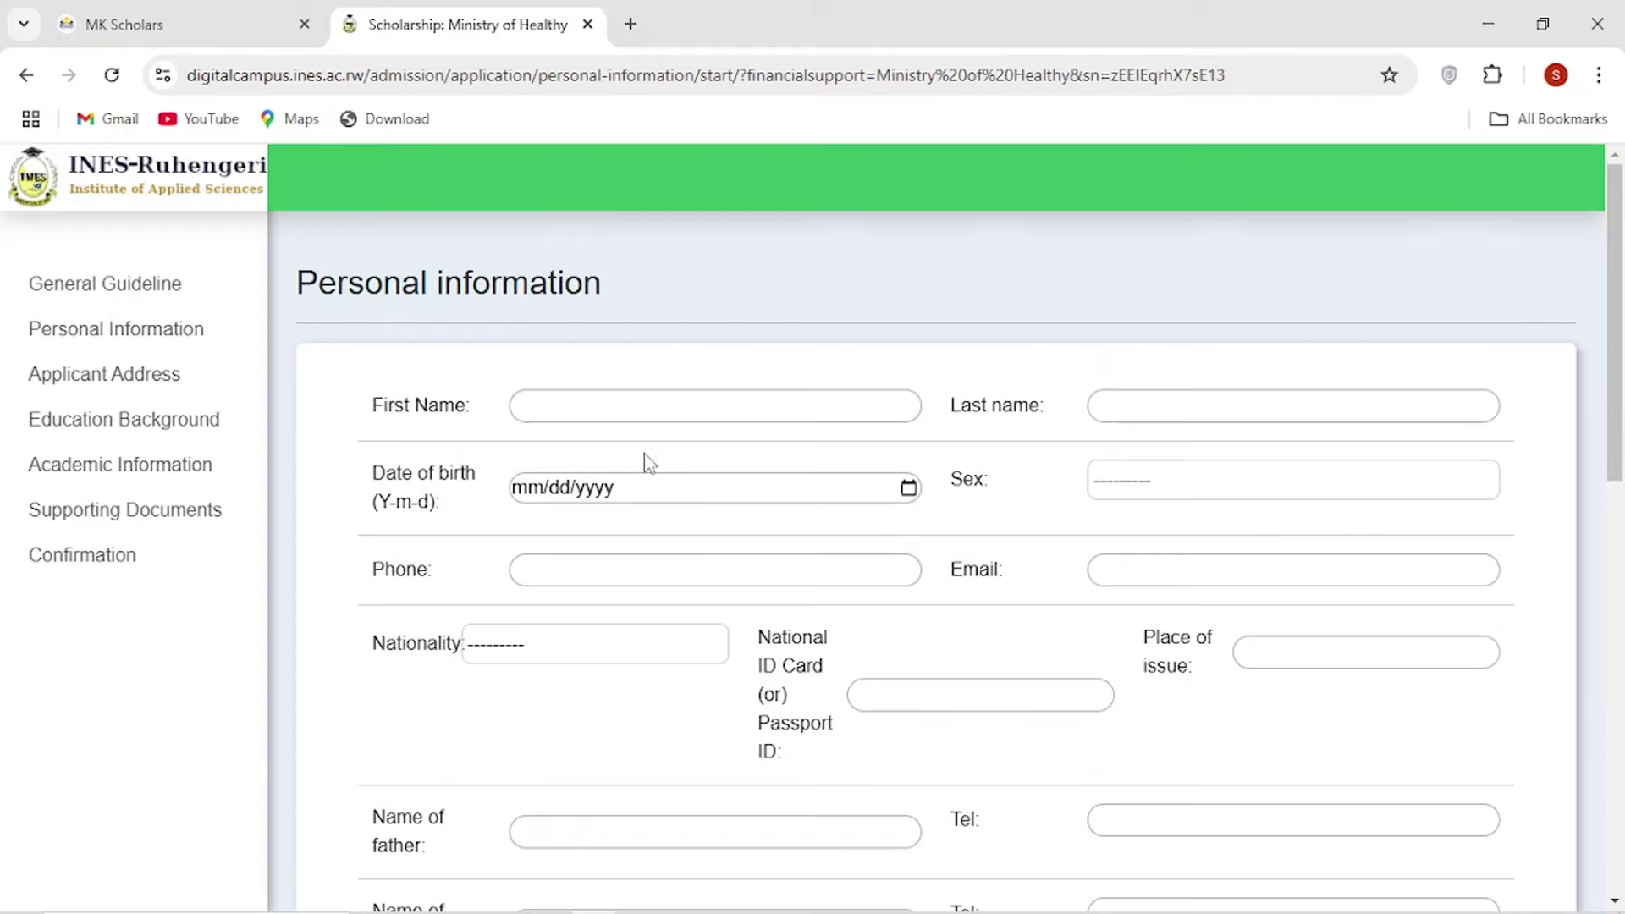
Enter the applicant's first and last name, set sex to Male and birth date 03/04/2025.
left_click(602, 396)
left_click(575, 407)
left_click(575, 407)
type("mk")
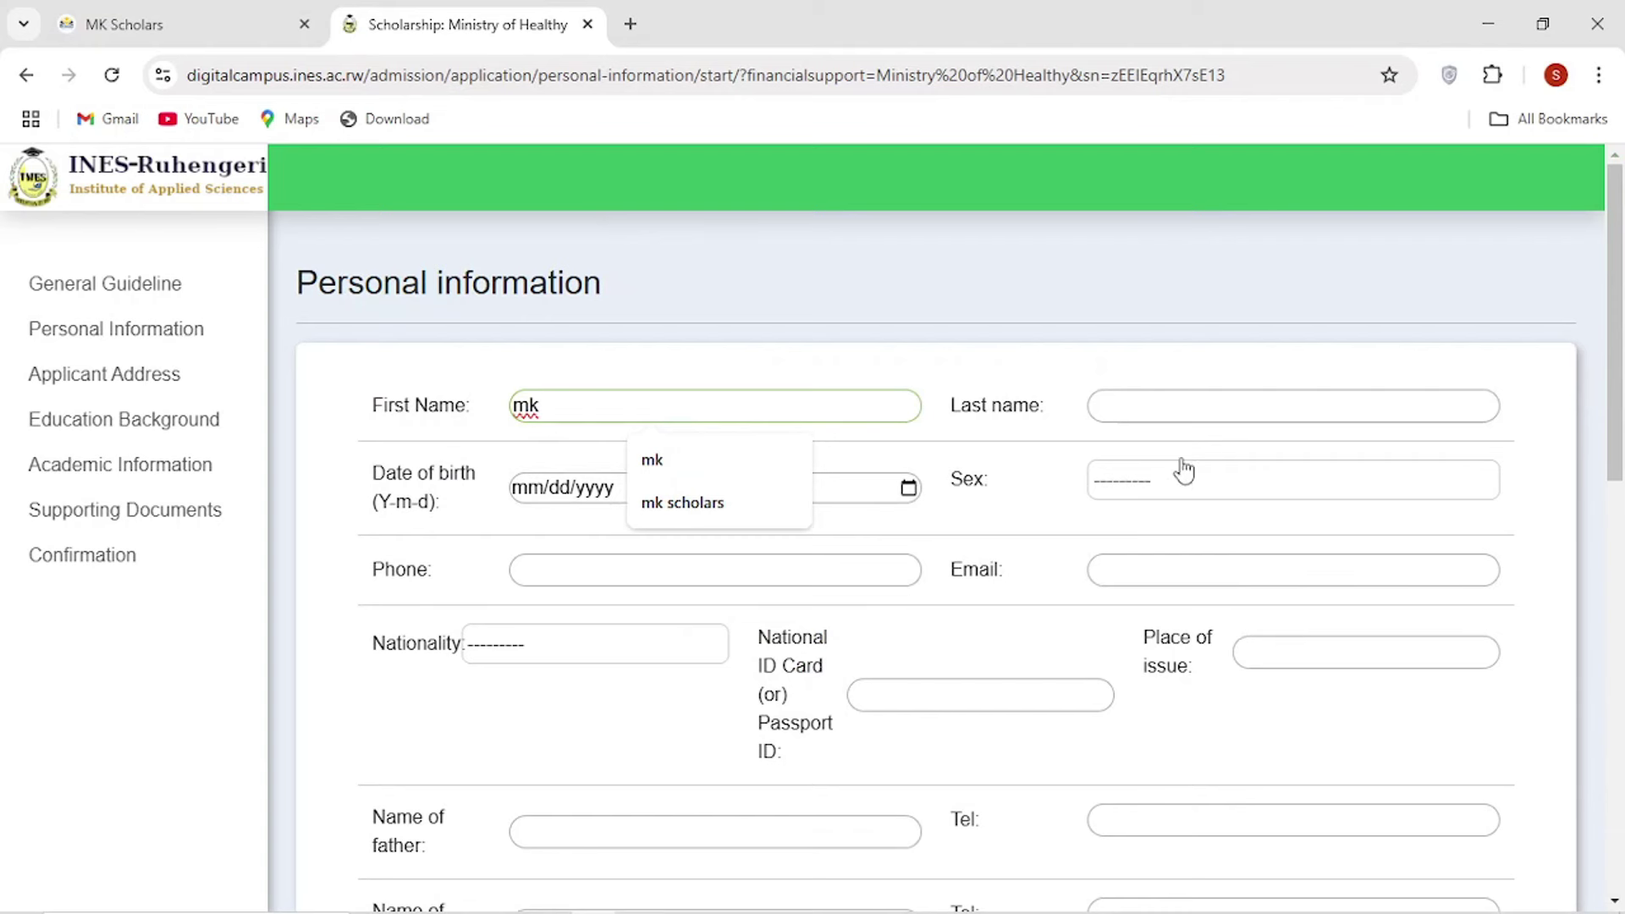
left_click(1183, 410)
type("scholars")
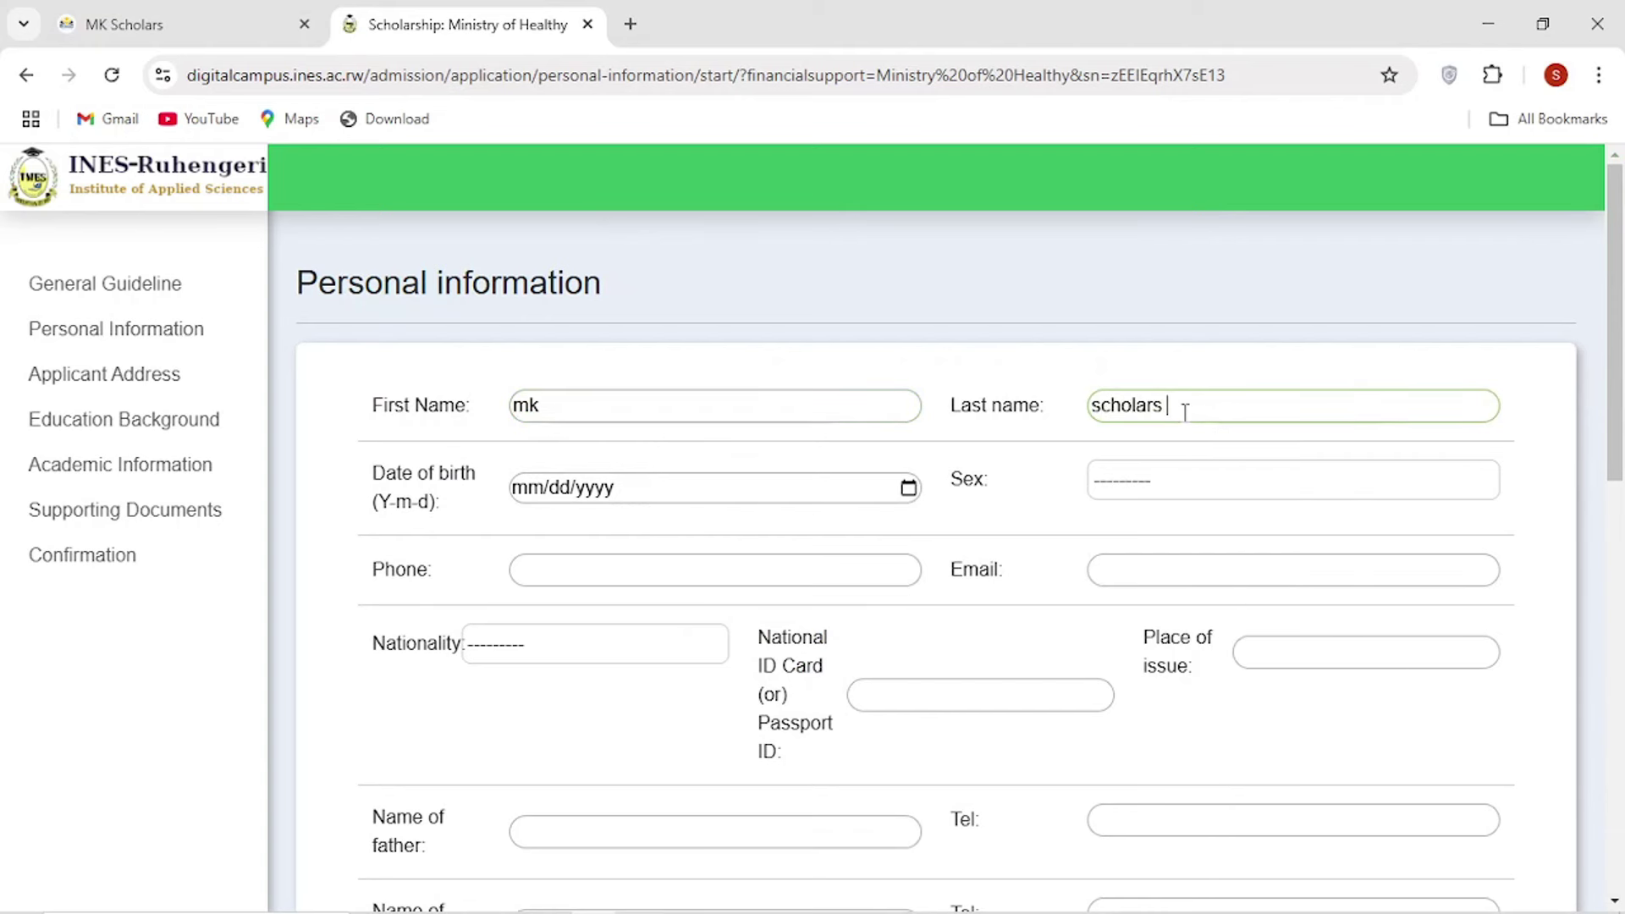
left_click(1114, 489)
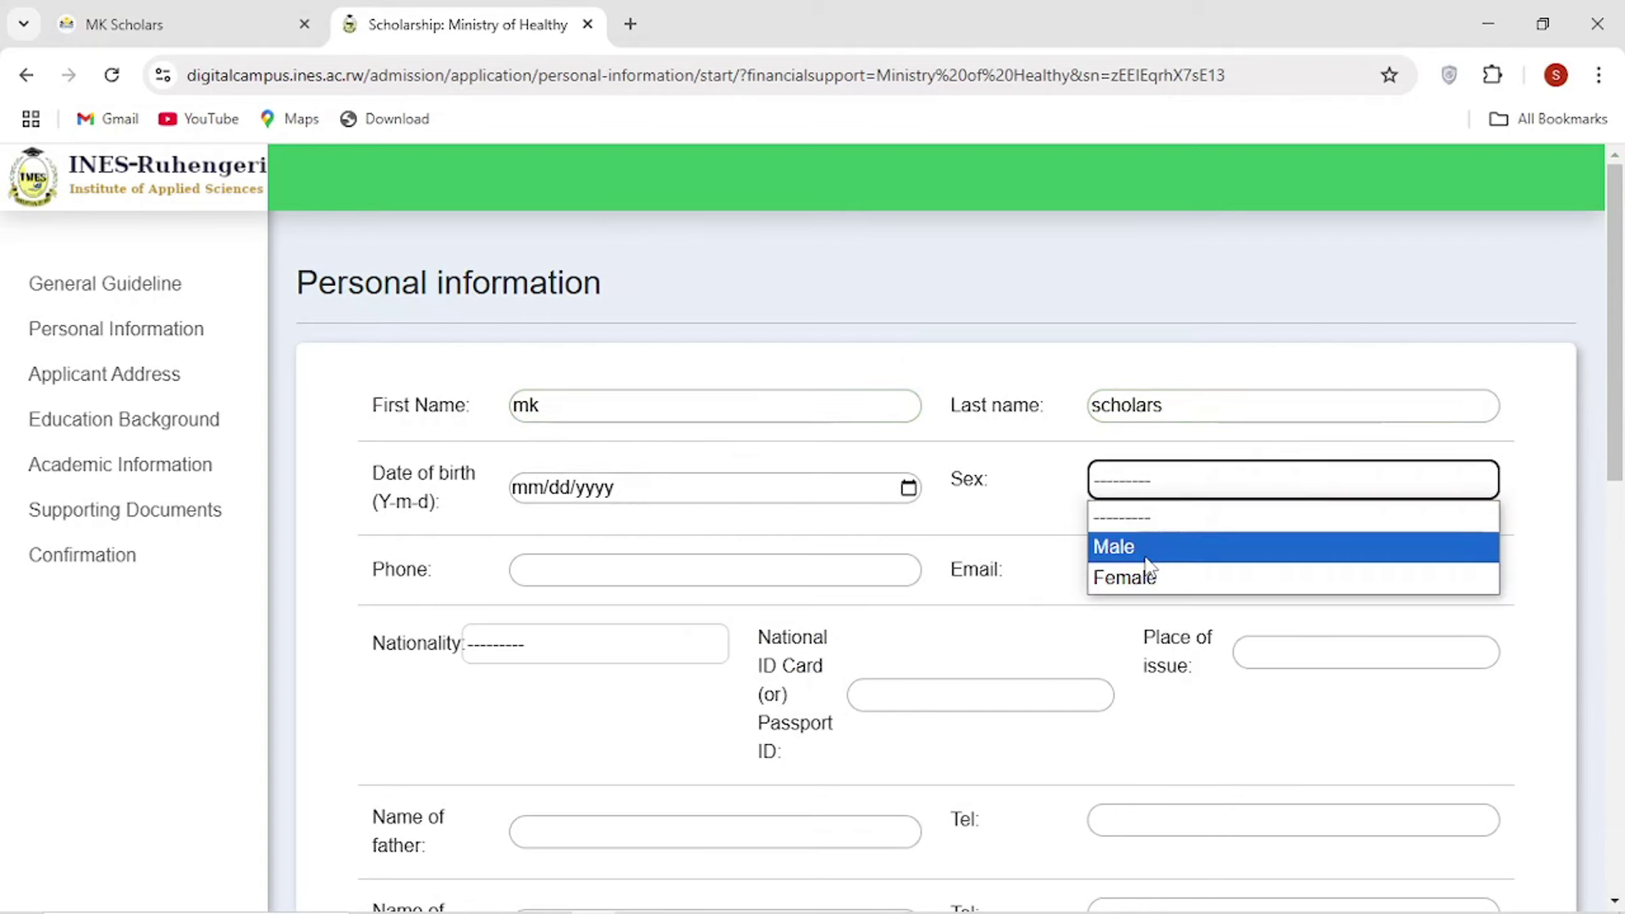
left_click(1148, 550)
left_click(907, 488)
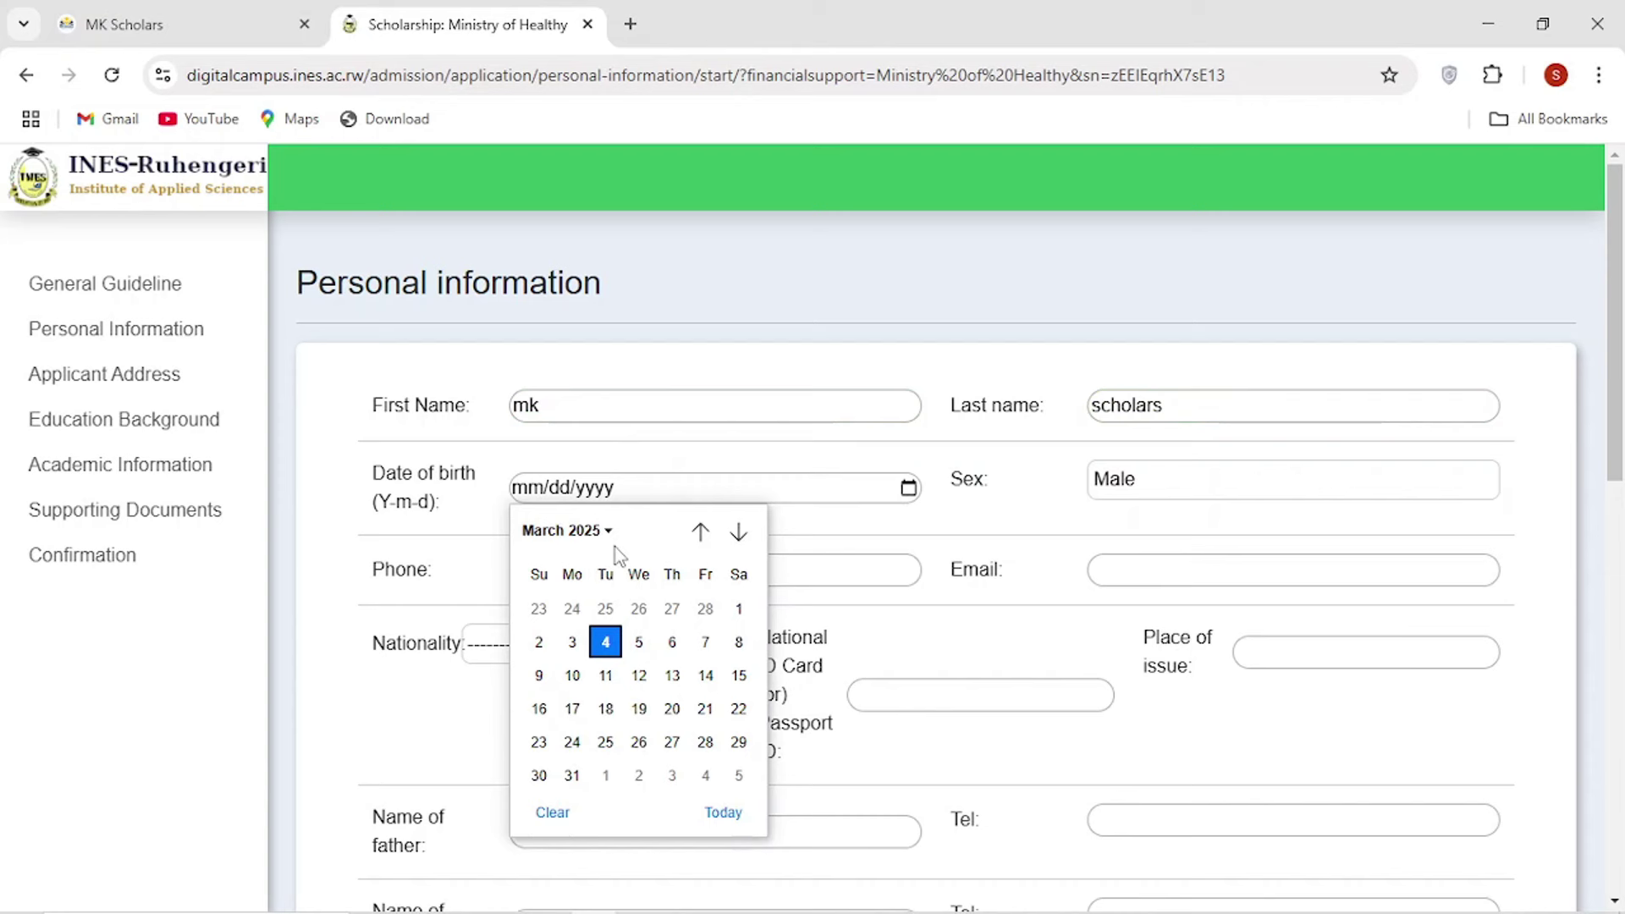
left_click(606, 642)
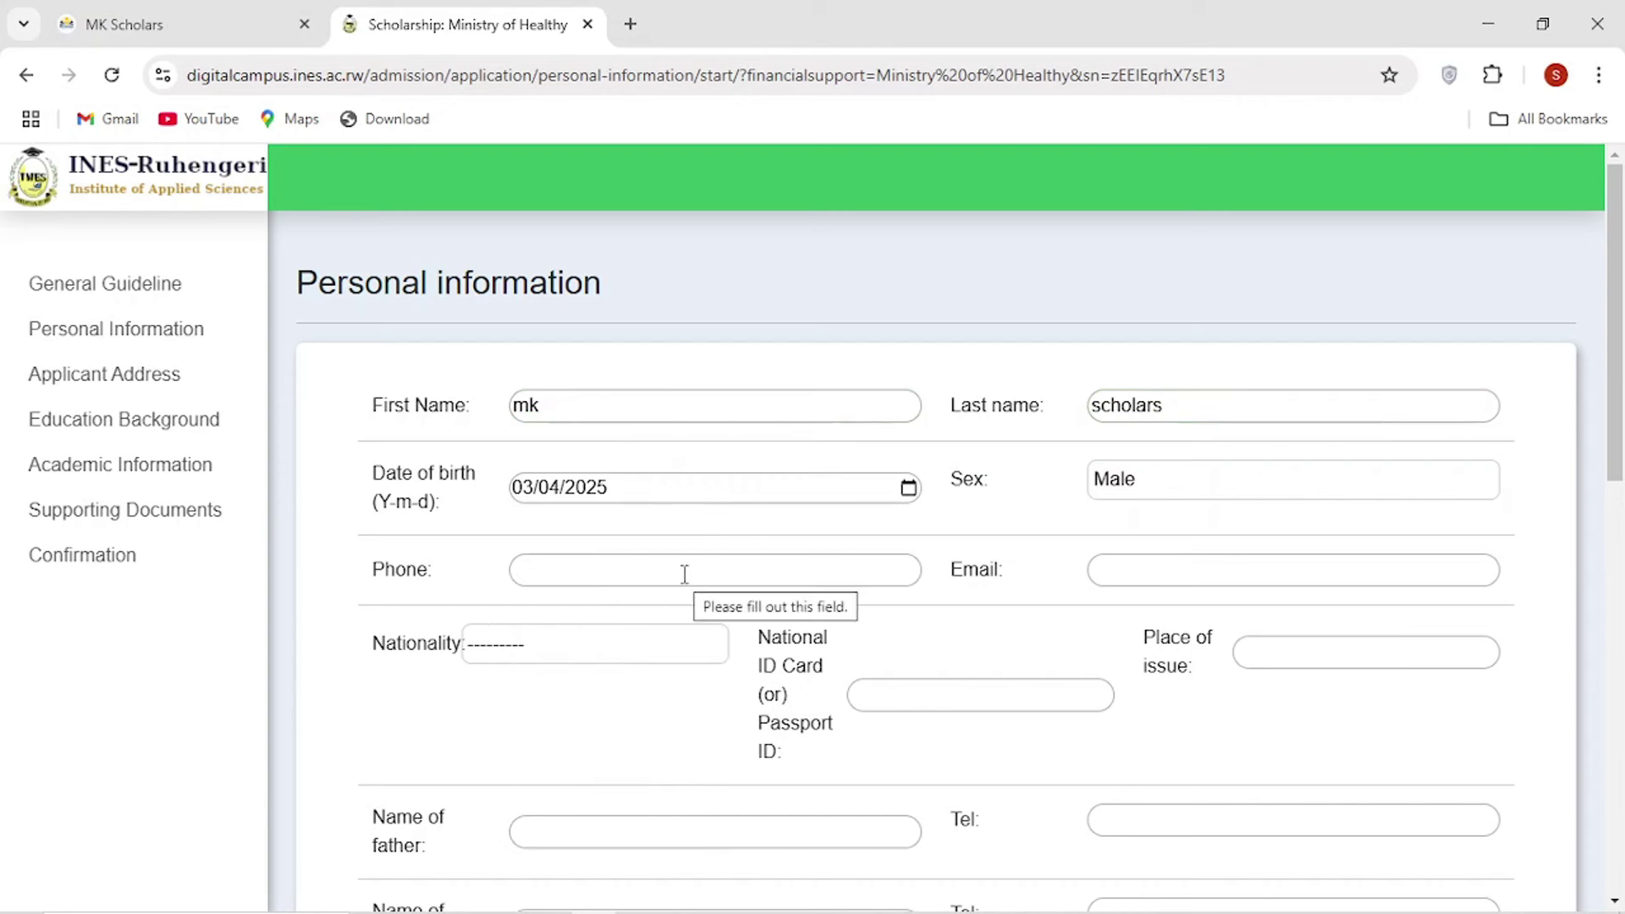
Fill the phone from a saved number and start typing a new email address.
left_click(688, 570)
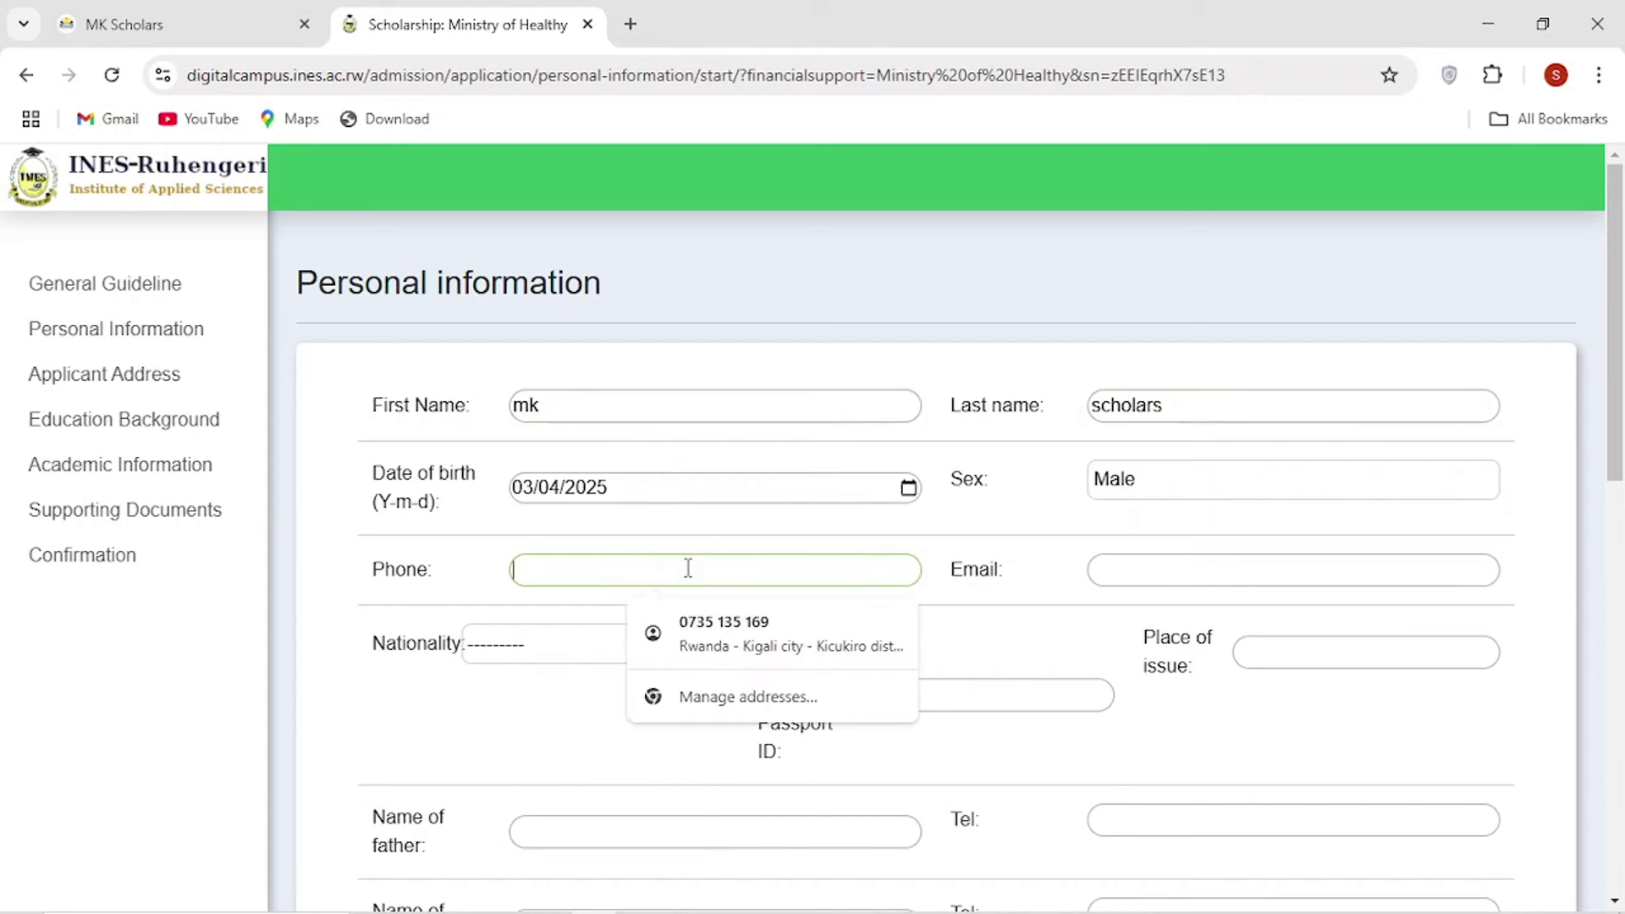
type("0798")
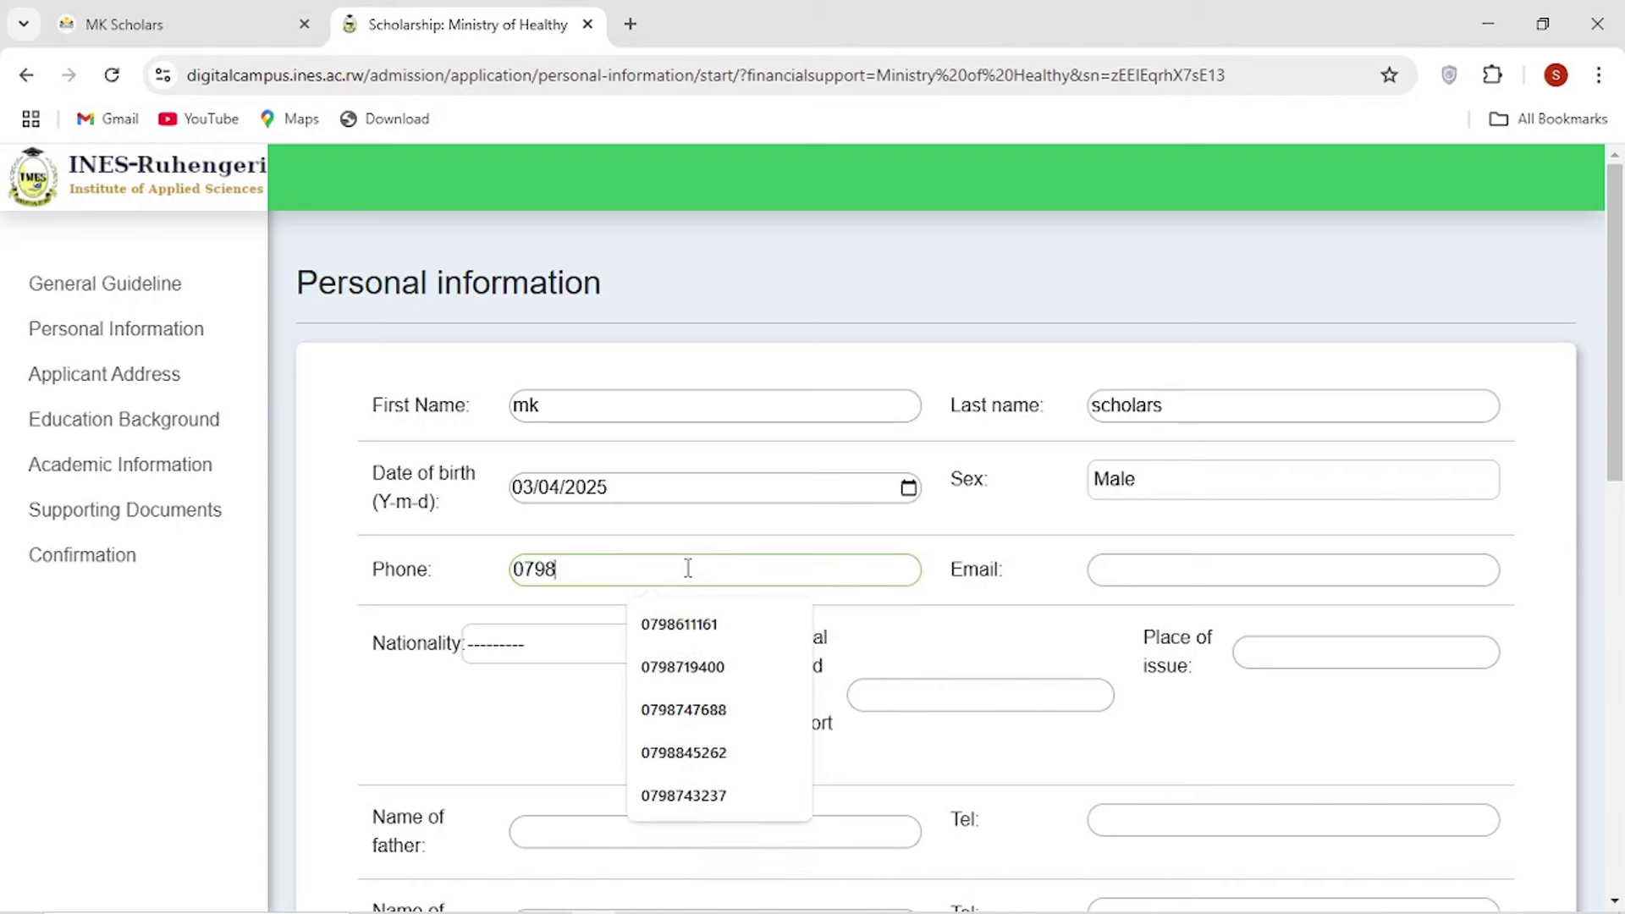
left_click(700, 624)
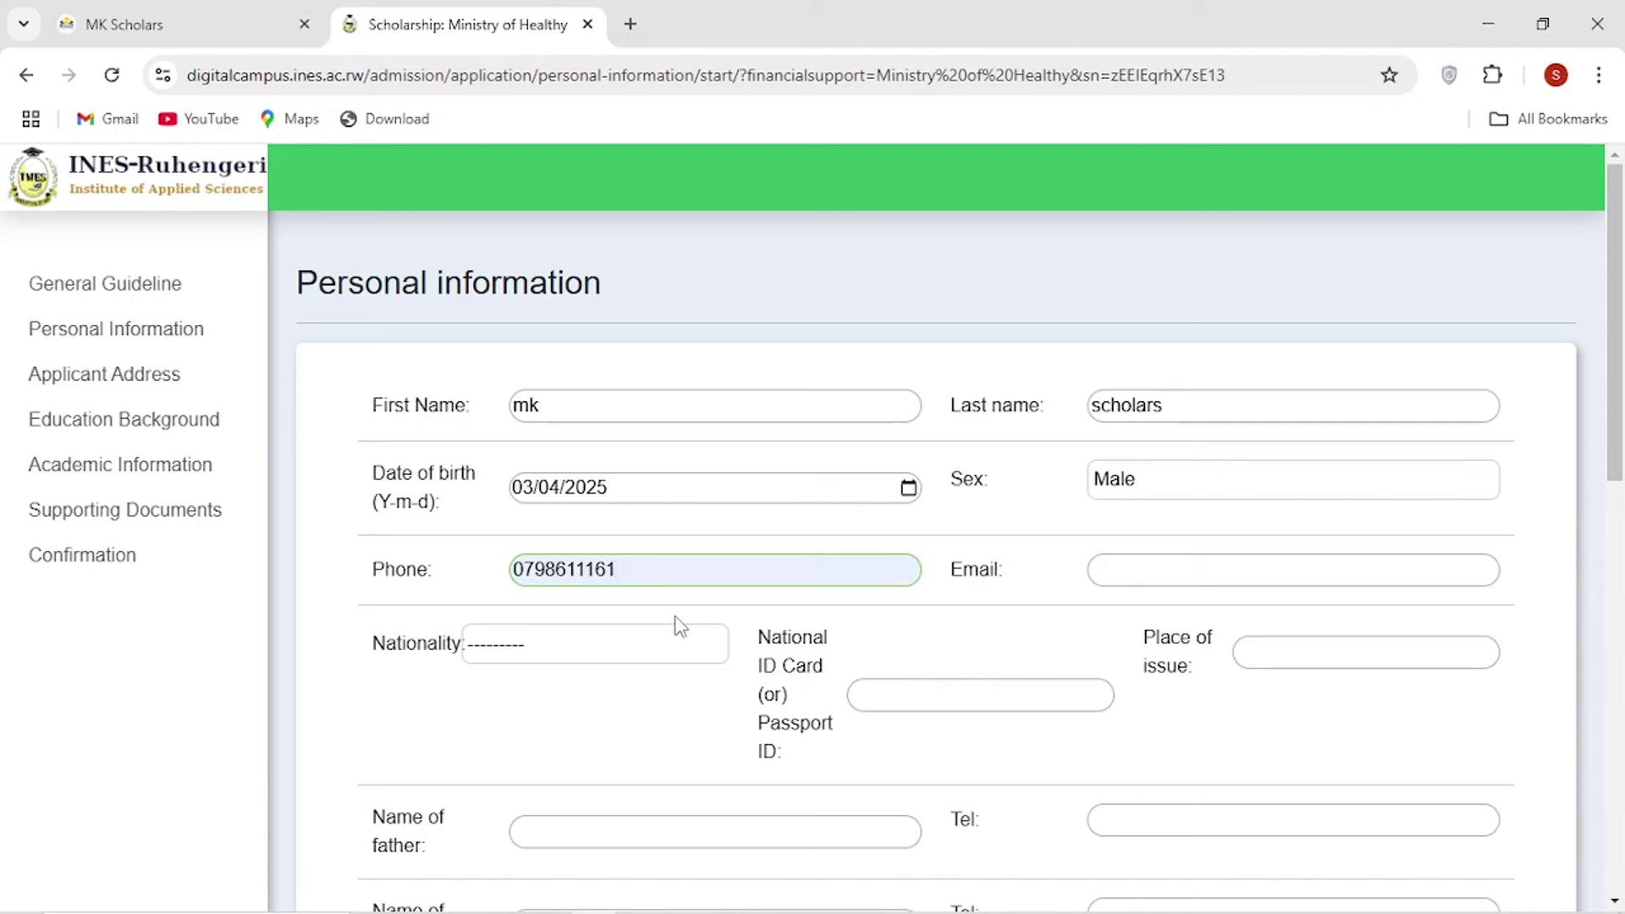
left_click(1121, 572)
left_click(1126, 575)
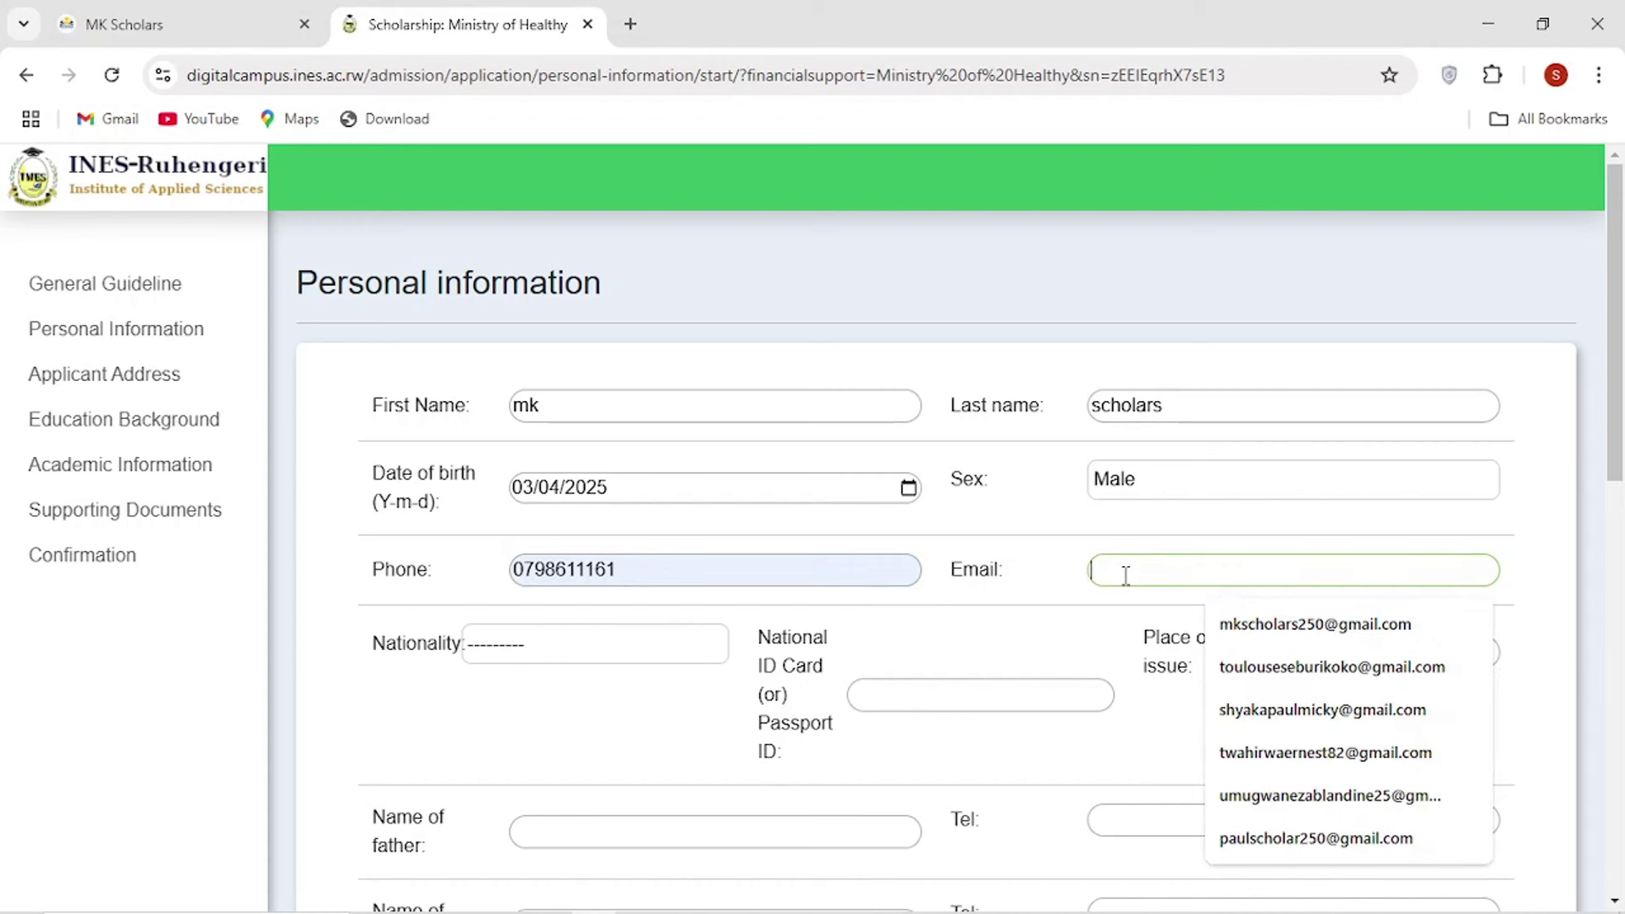
left_click(1196, 630)
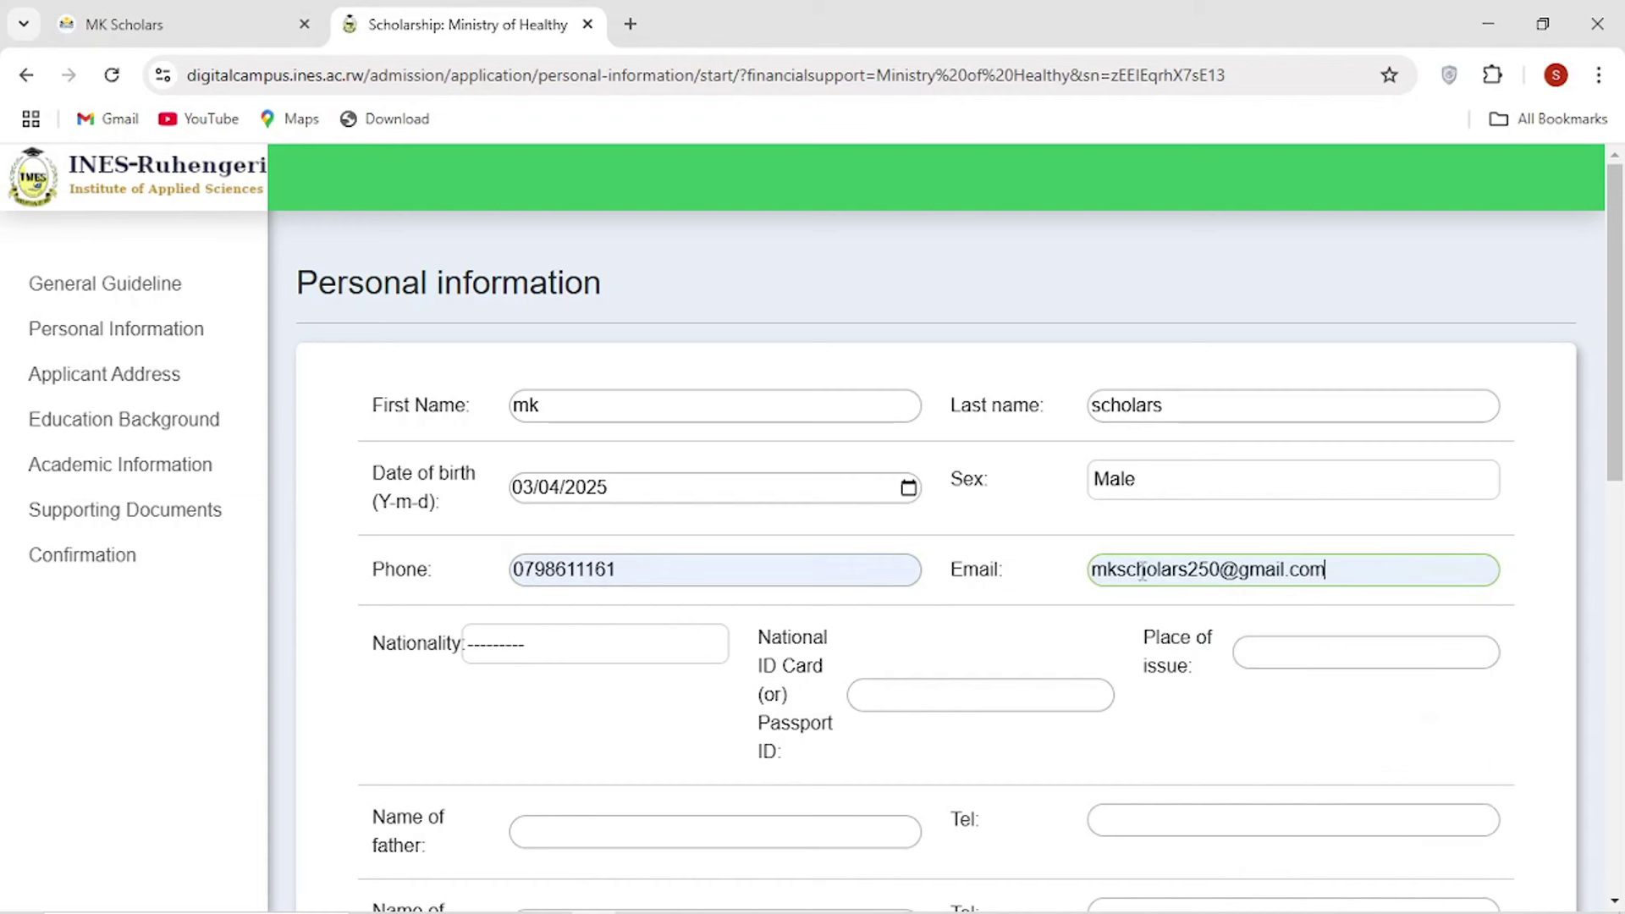
key("ctrl+a")
key("BackSpace")
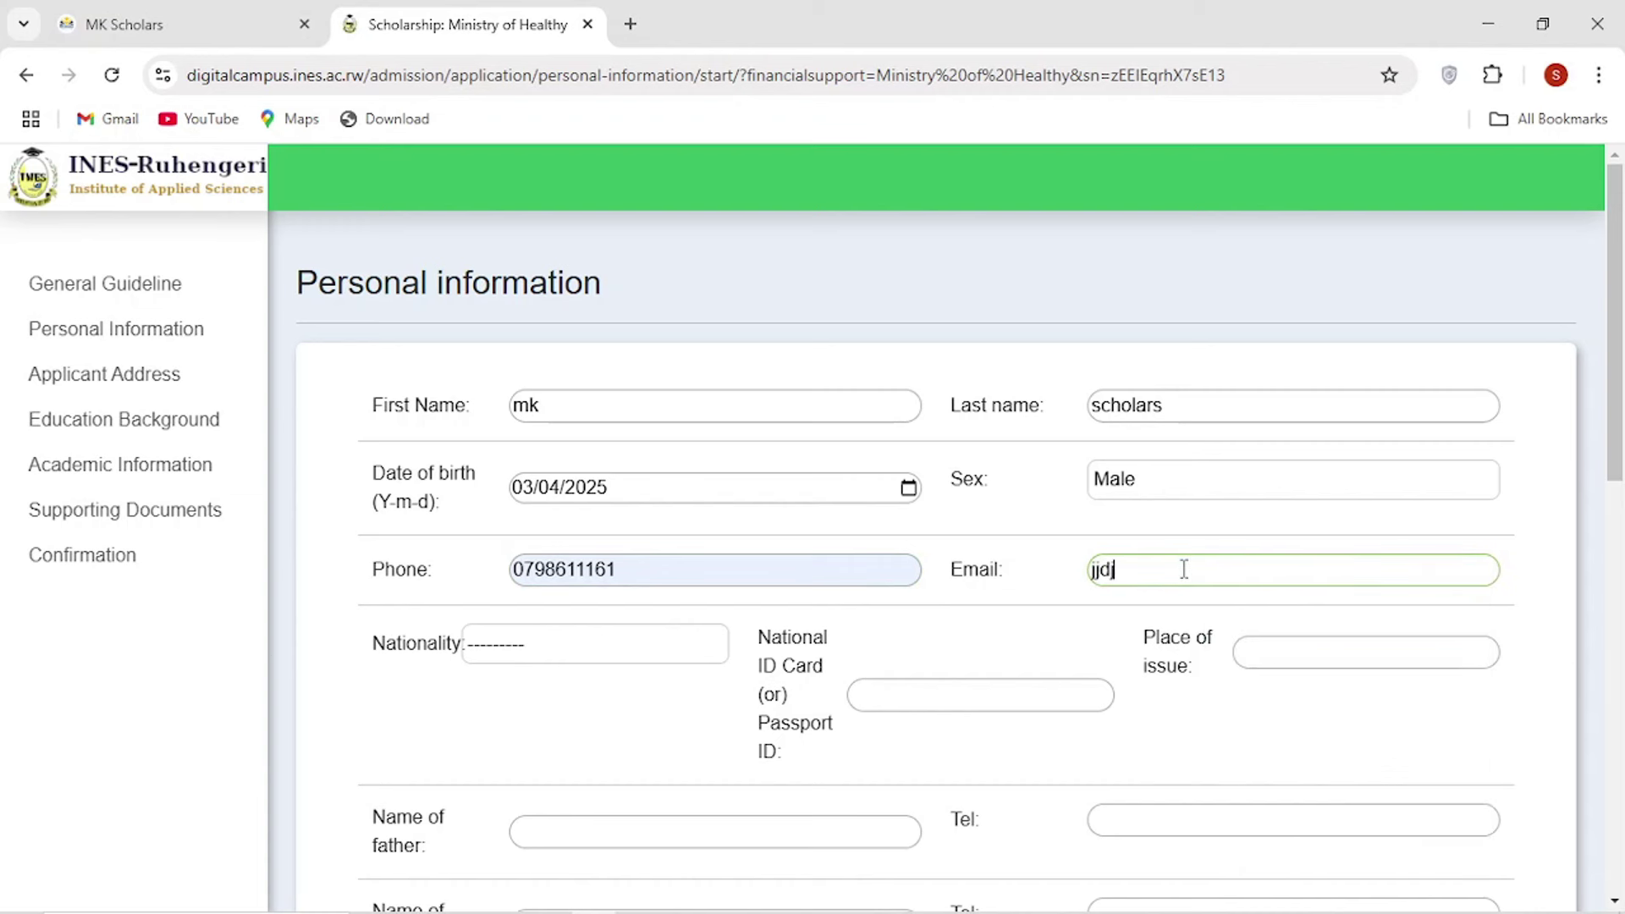
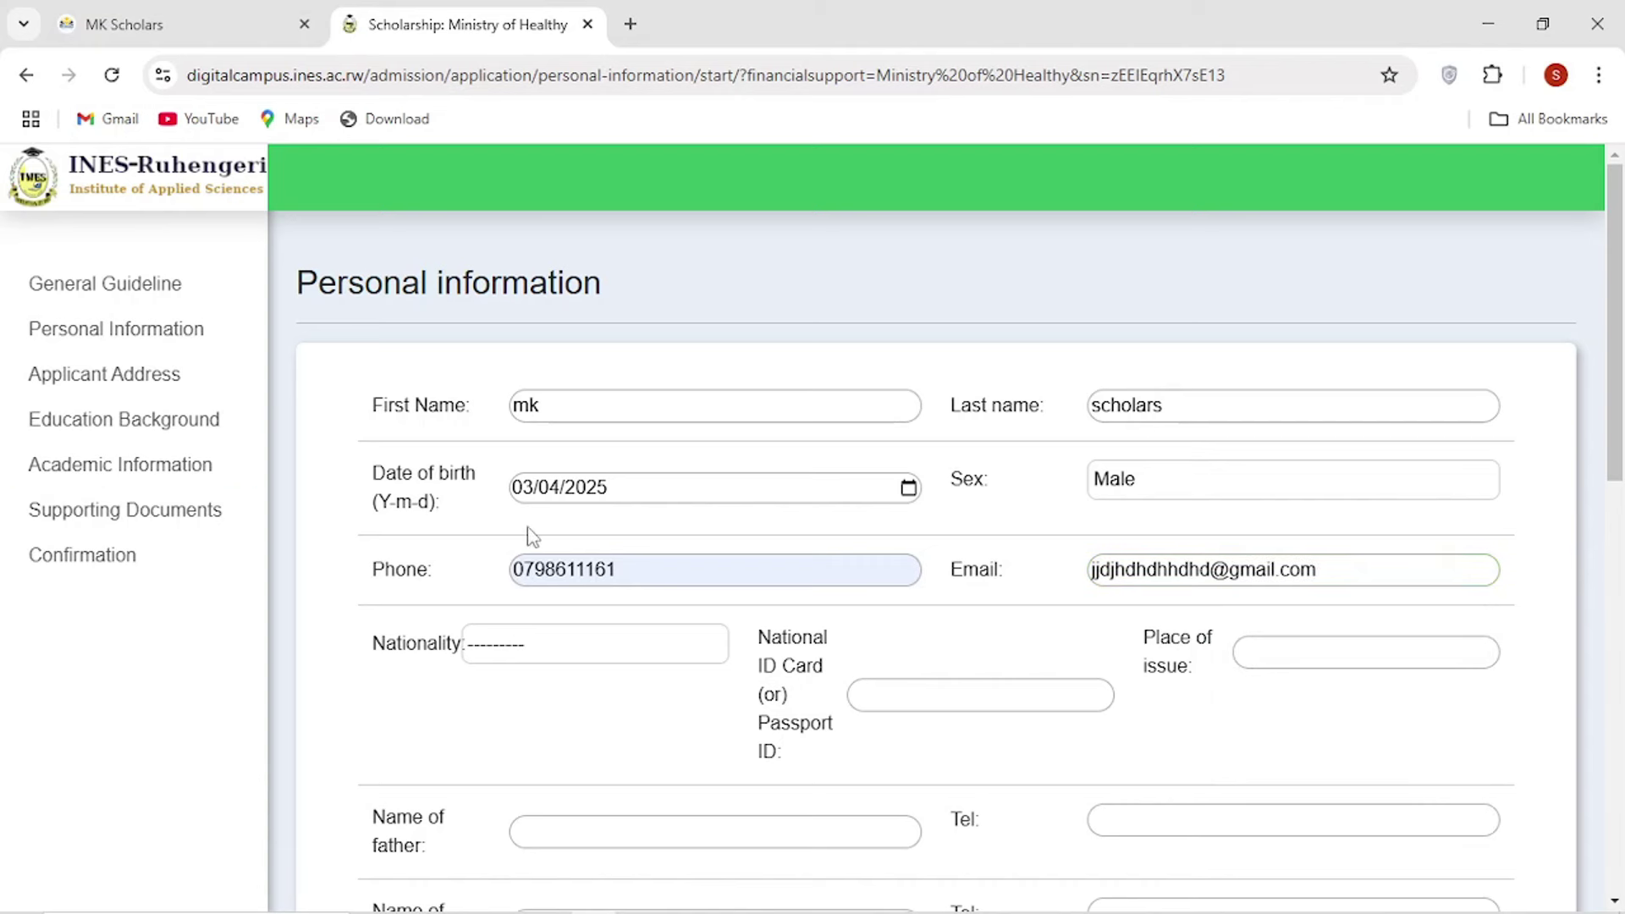
Finish the email entry, close the VeePN breach-alert popup, and scroll the form down slightly.
left_click(442, 526)
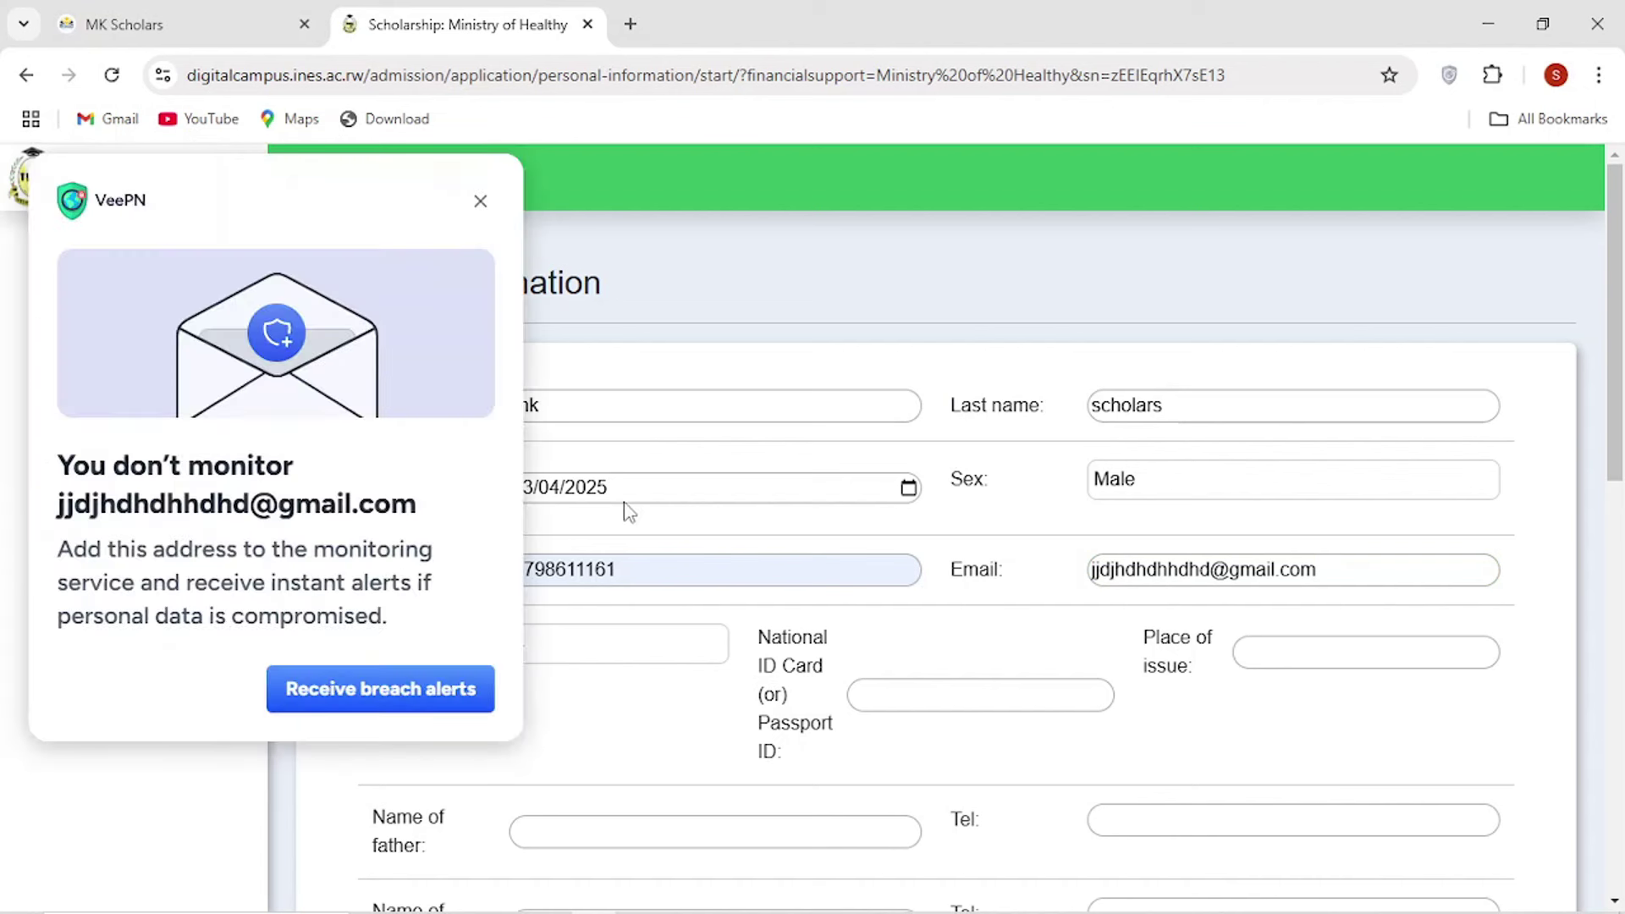
left_click(480, 203)
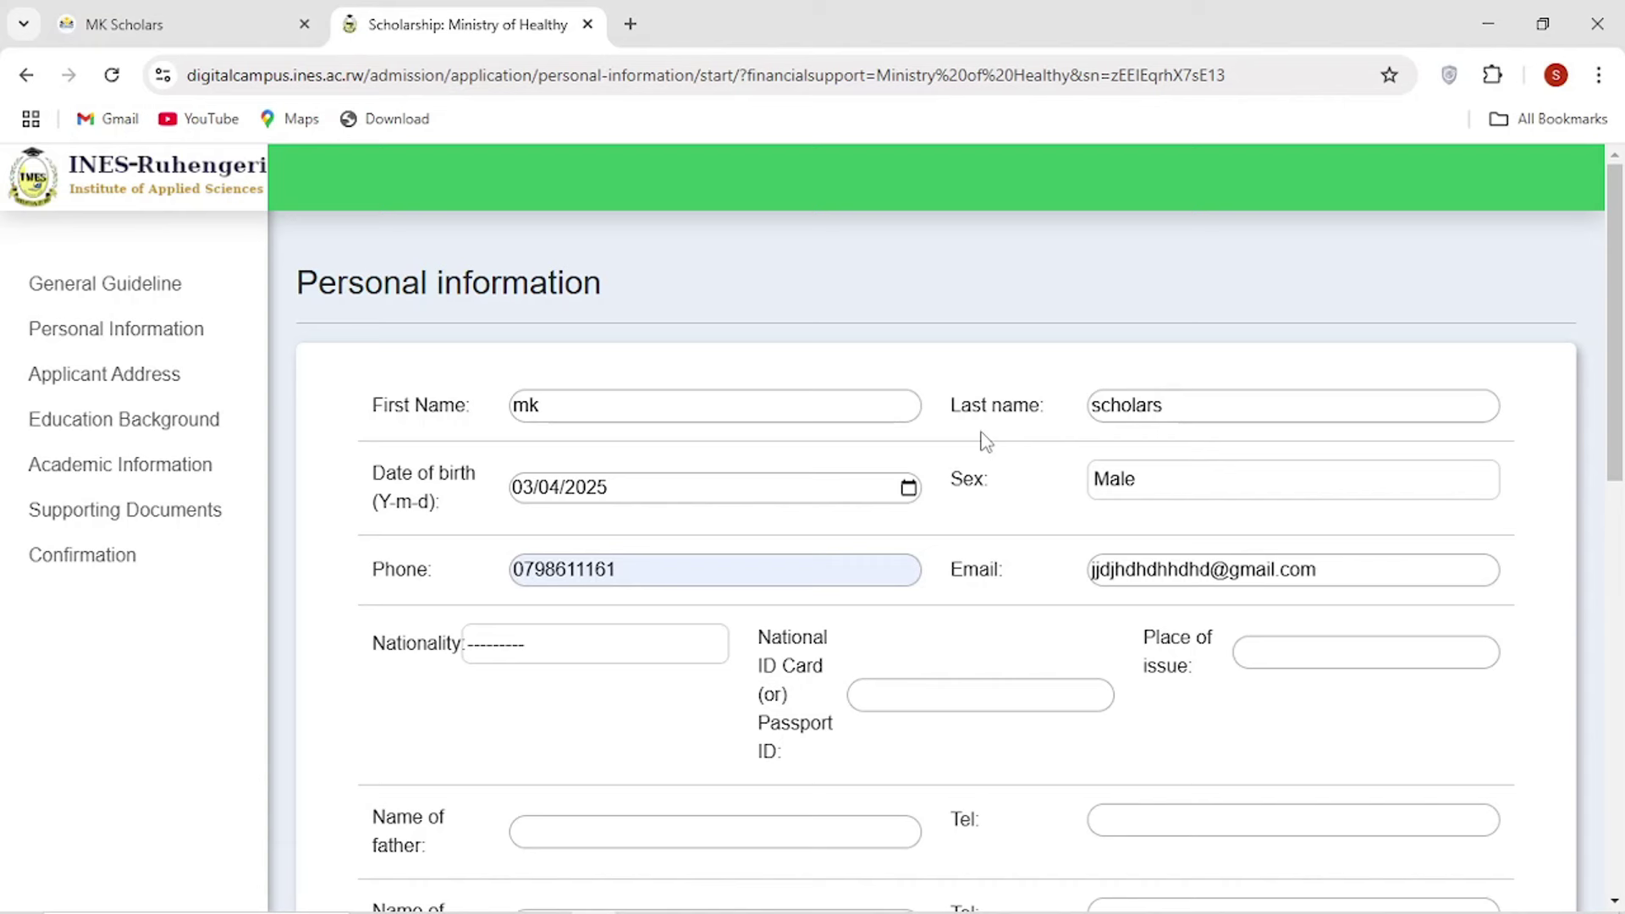
scroll(966, 430, "down", 1)
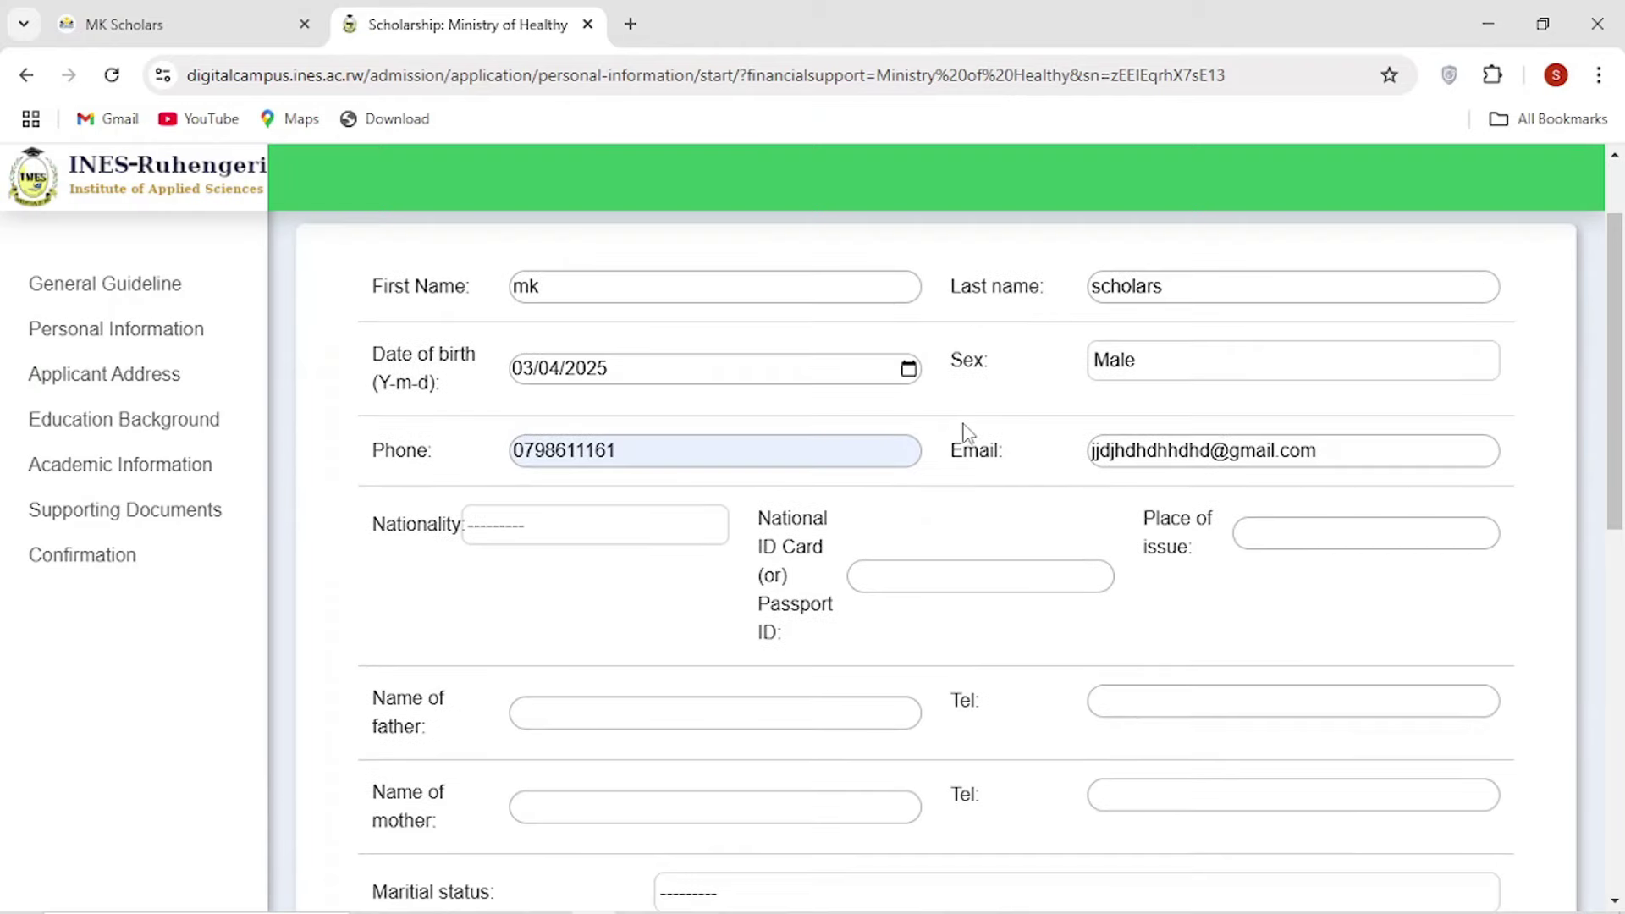
Set nationality to Rwanda, enter the national ID number, and choose Nyarugenge as place of issue.
left_click(603, 533)
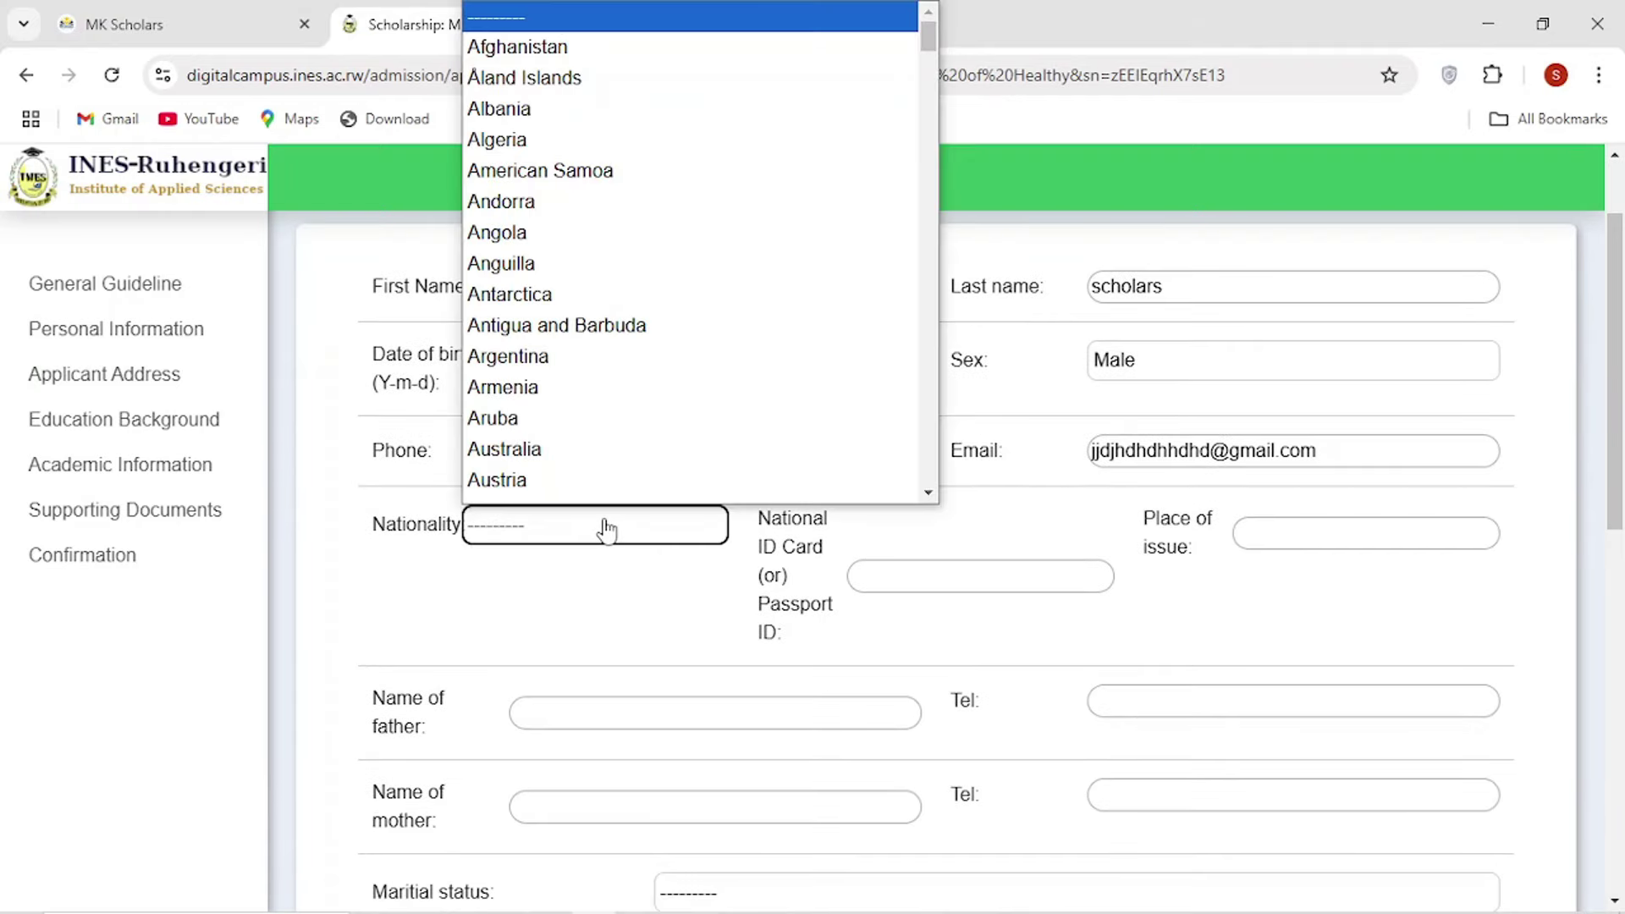
left_click(604, 530)
left_click(572, 527)
type("rwanda")
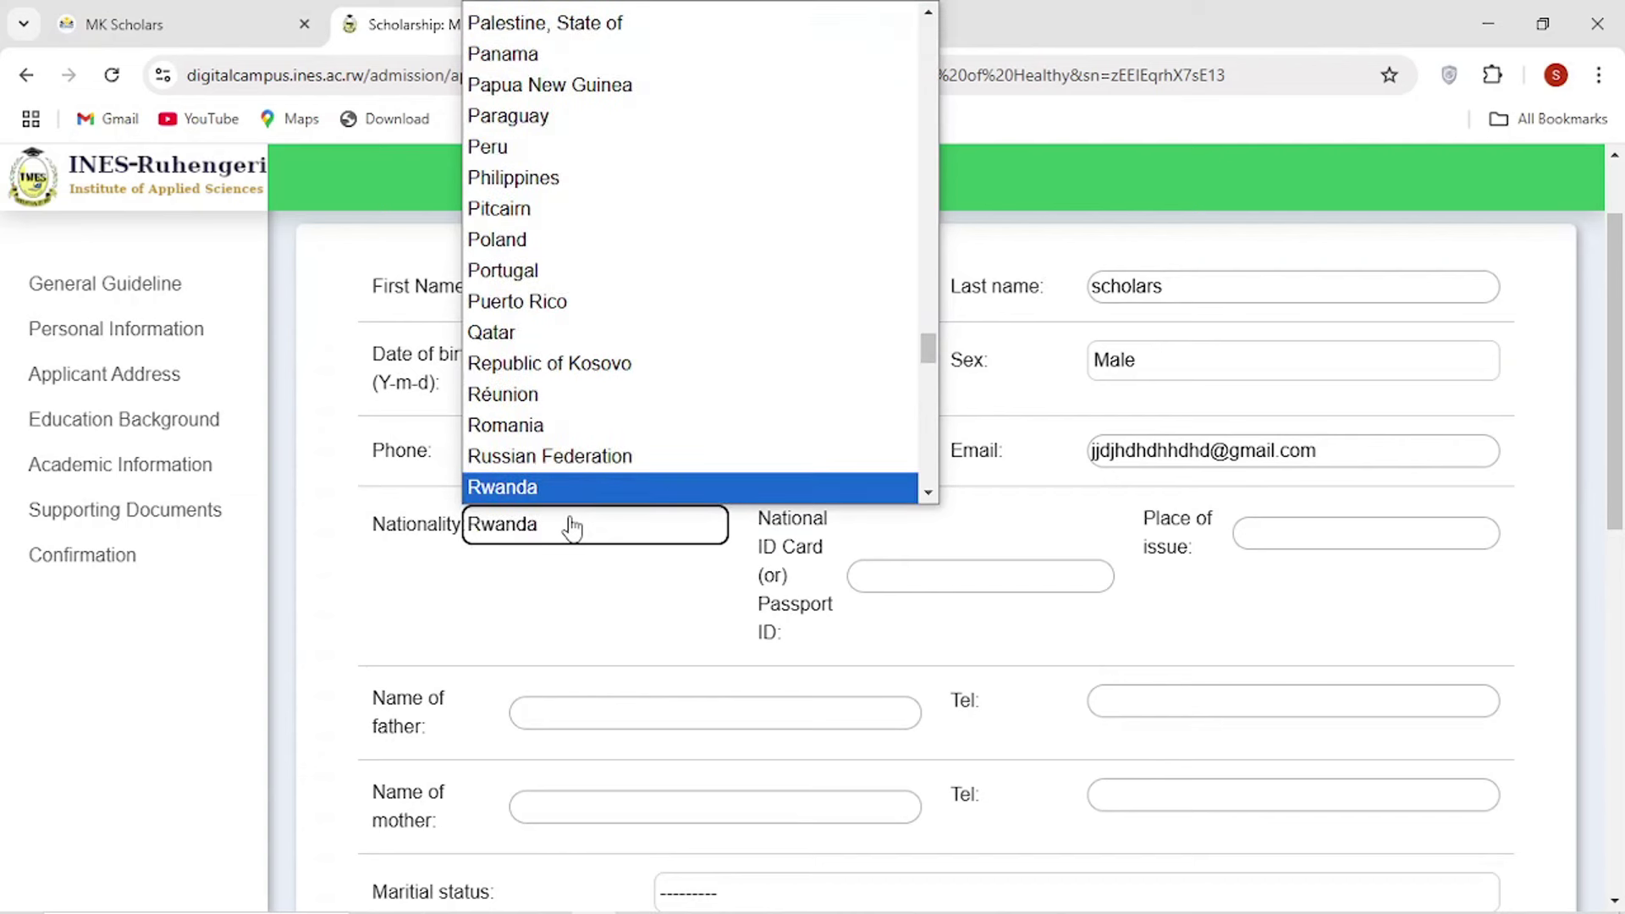
left_click(532, 486)
left_click(895, 570)
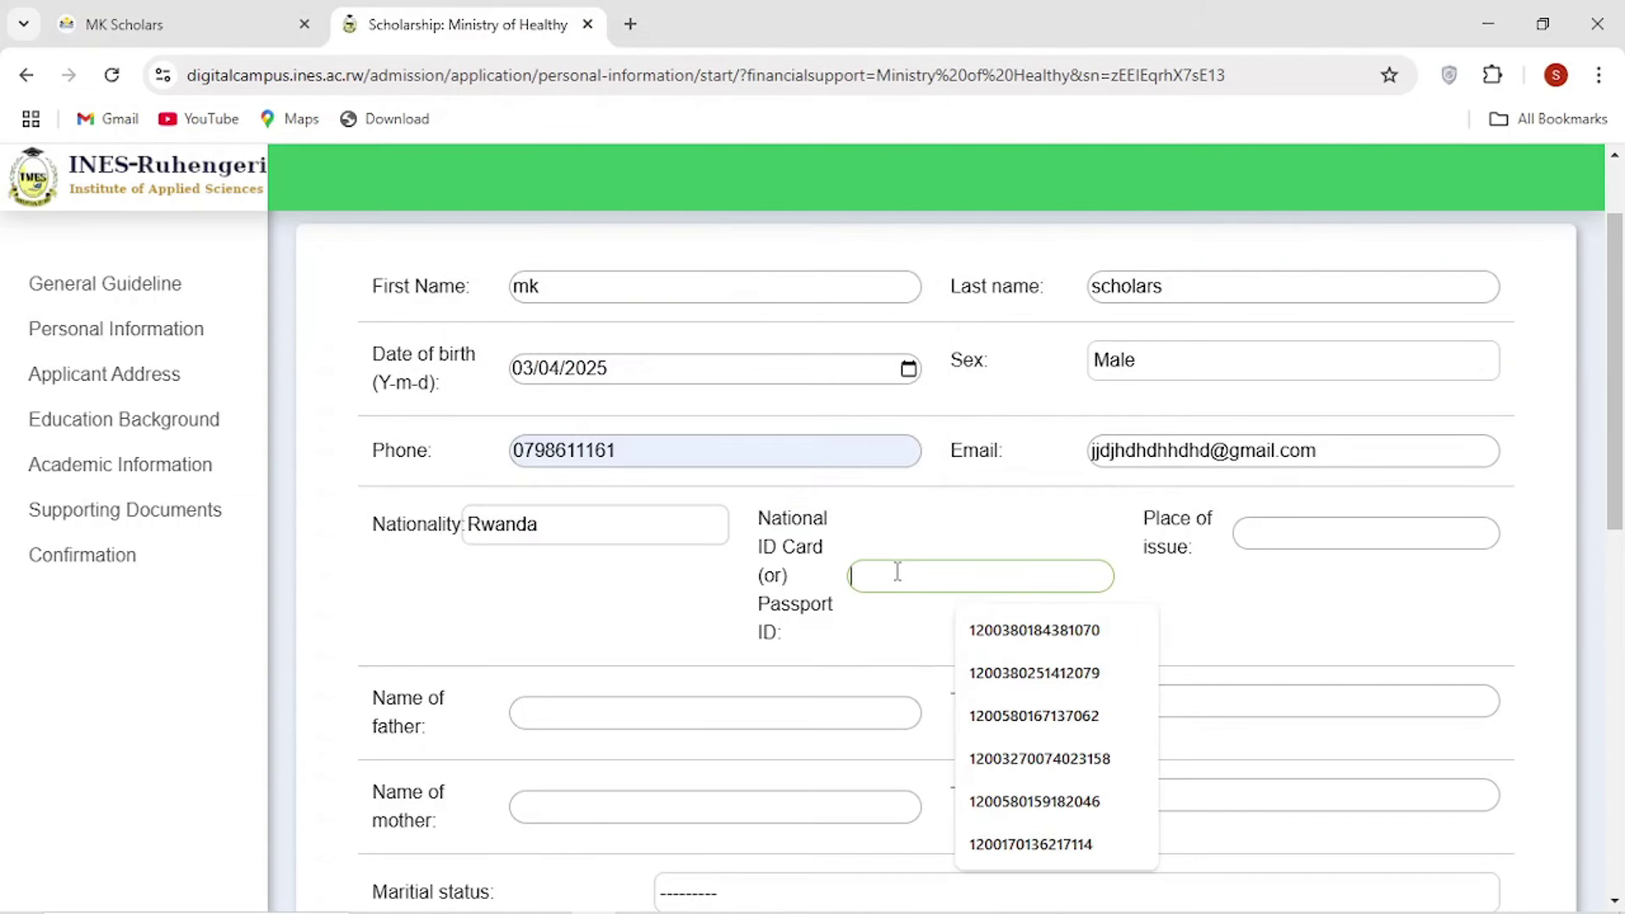
type("546467487896789648746")
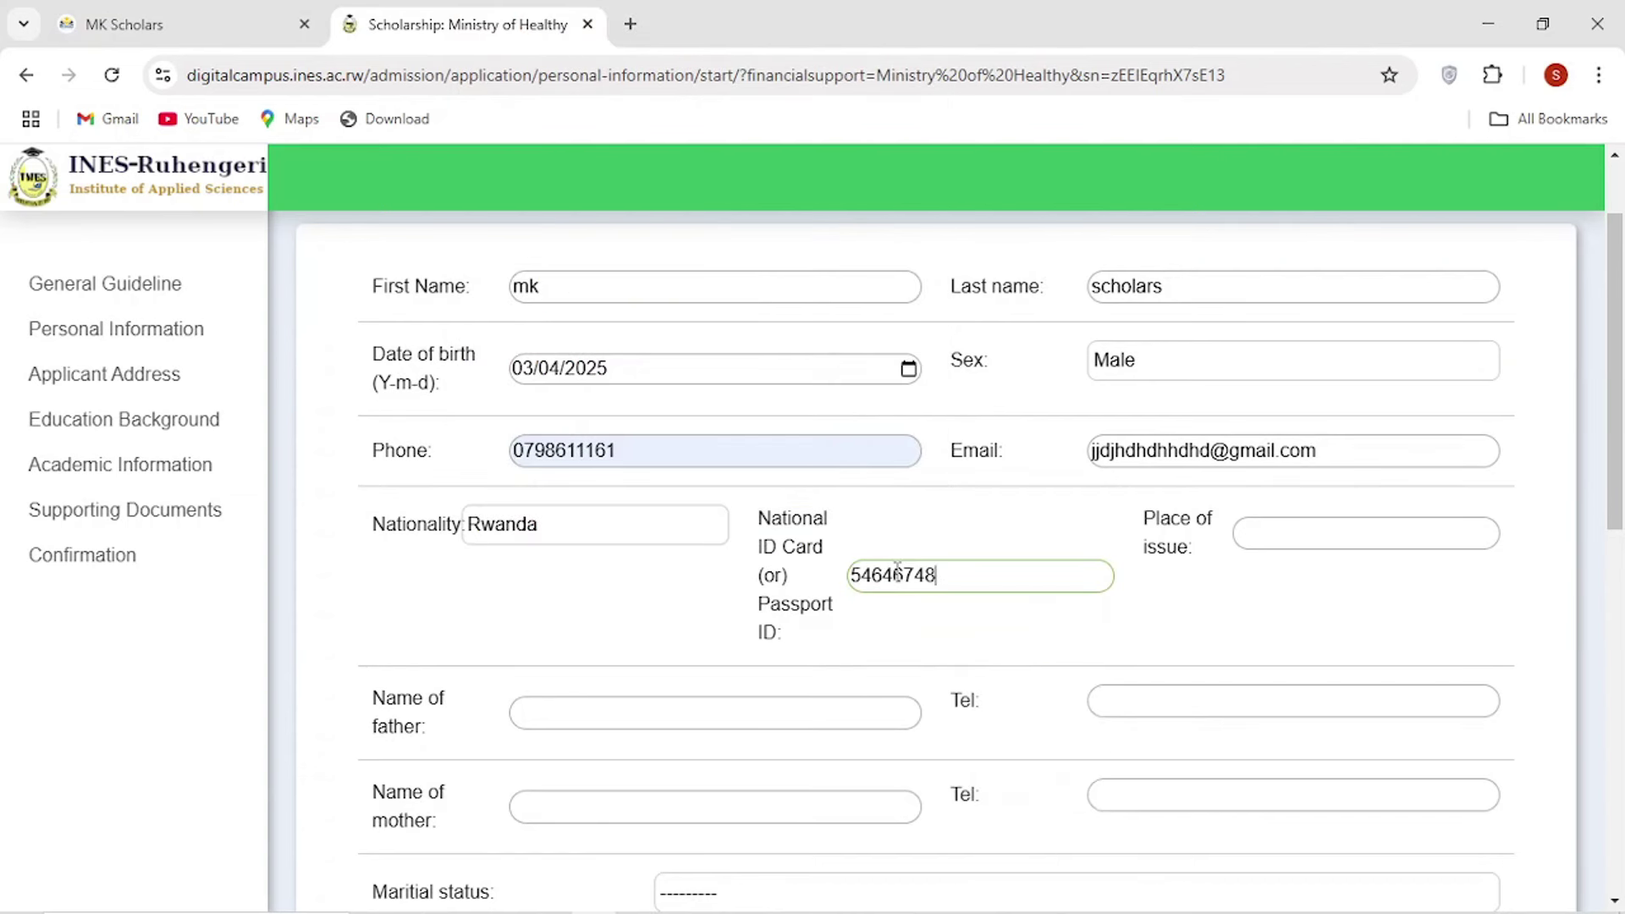
type("4")
left_click(1283, 527)
left_click(1367, 589)
scroll(857, 639, "down", 8)
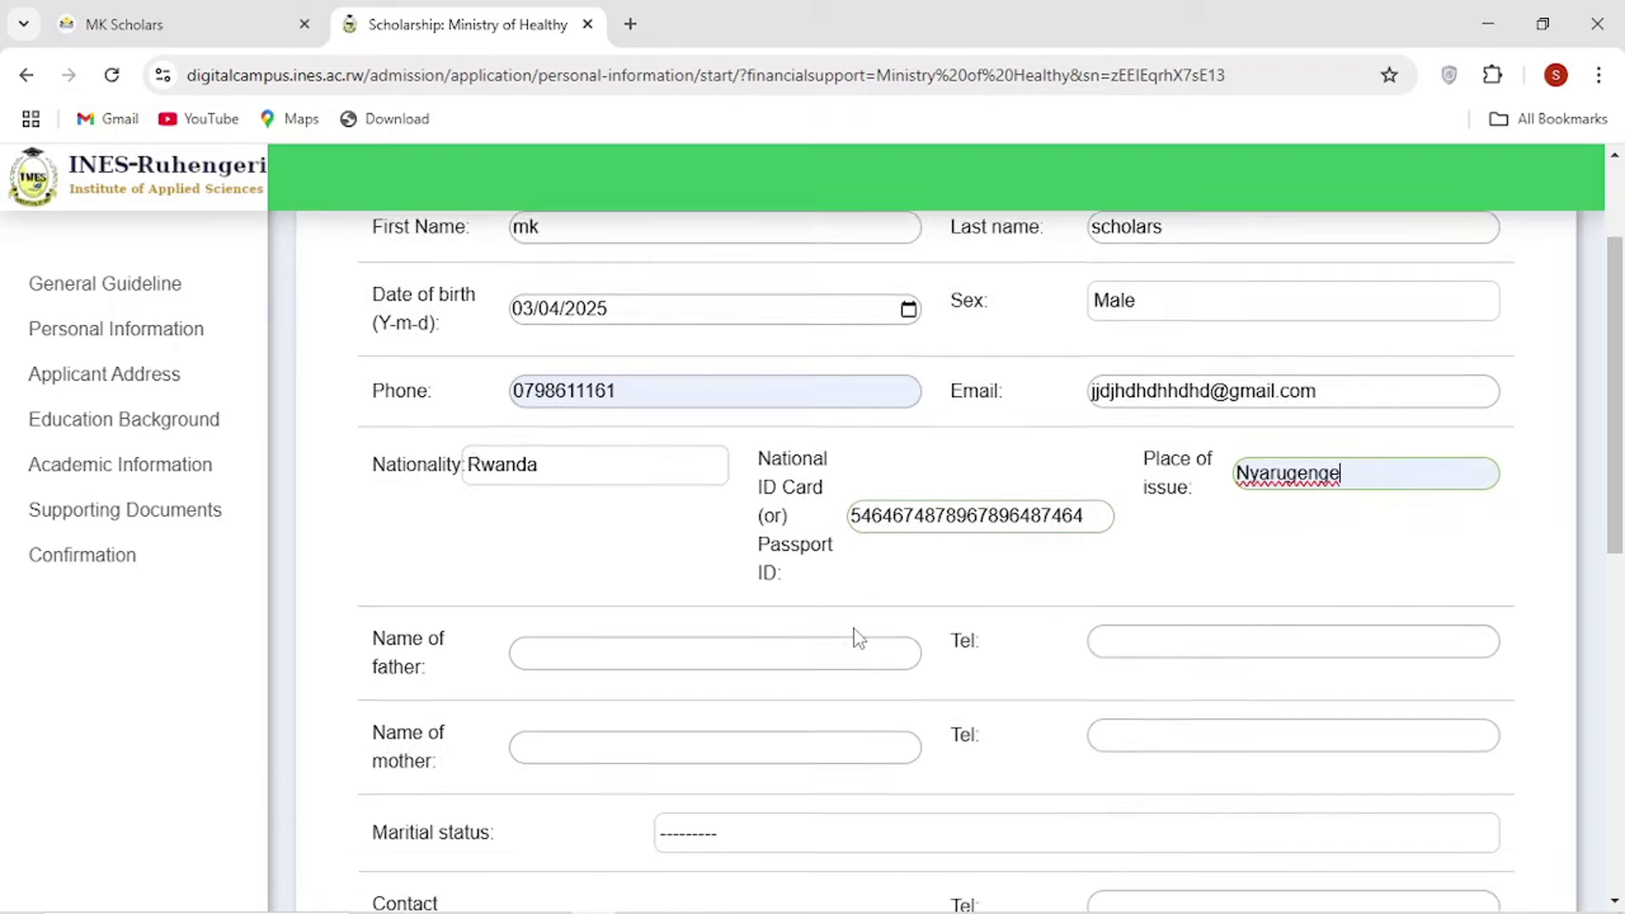
scroll(835, 642, "down", 2)
Enter the father's name and fill his phone number from the saved suggestion.
left_click(608, 749)
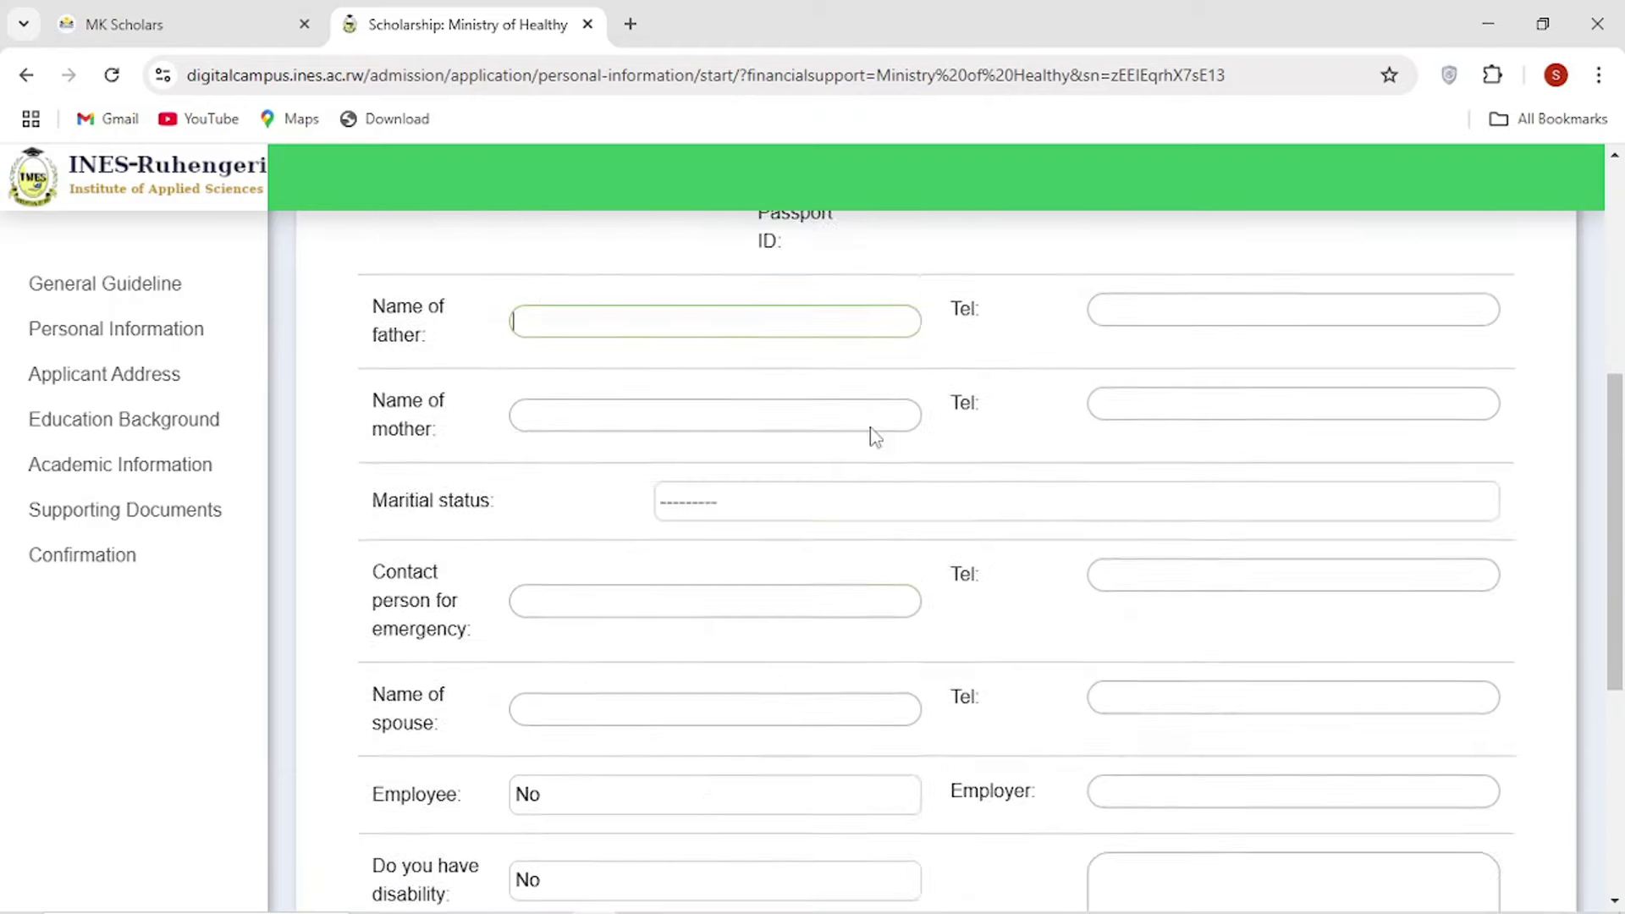
left_click(603, 525)
left_click(666, 581)
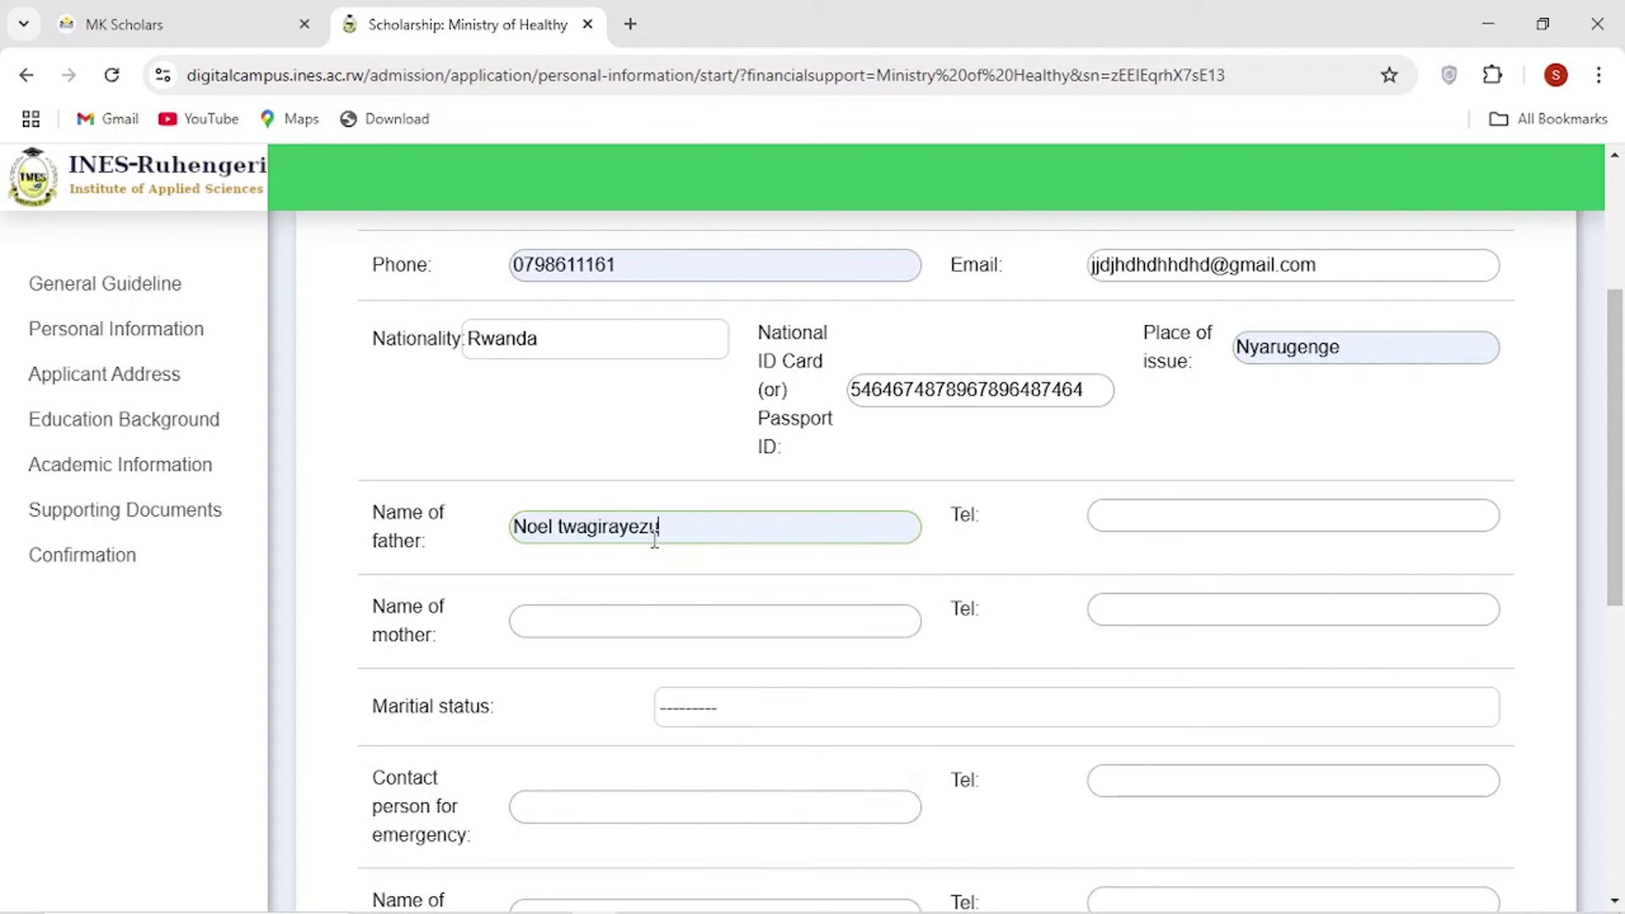
key("ctrl+a")
key("BackSpace")
type("m")
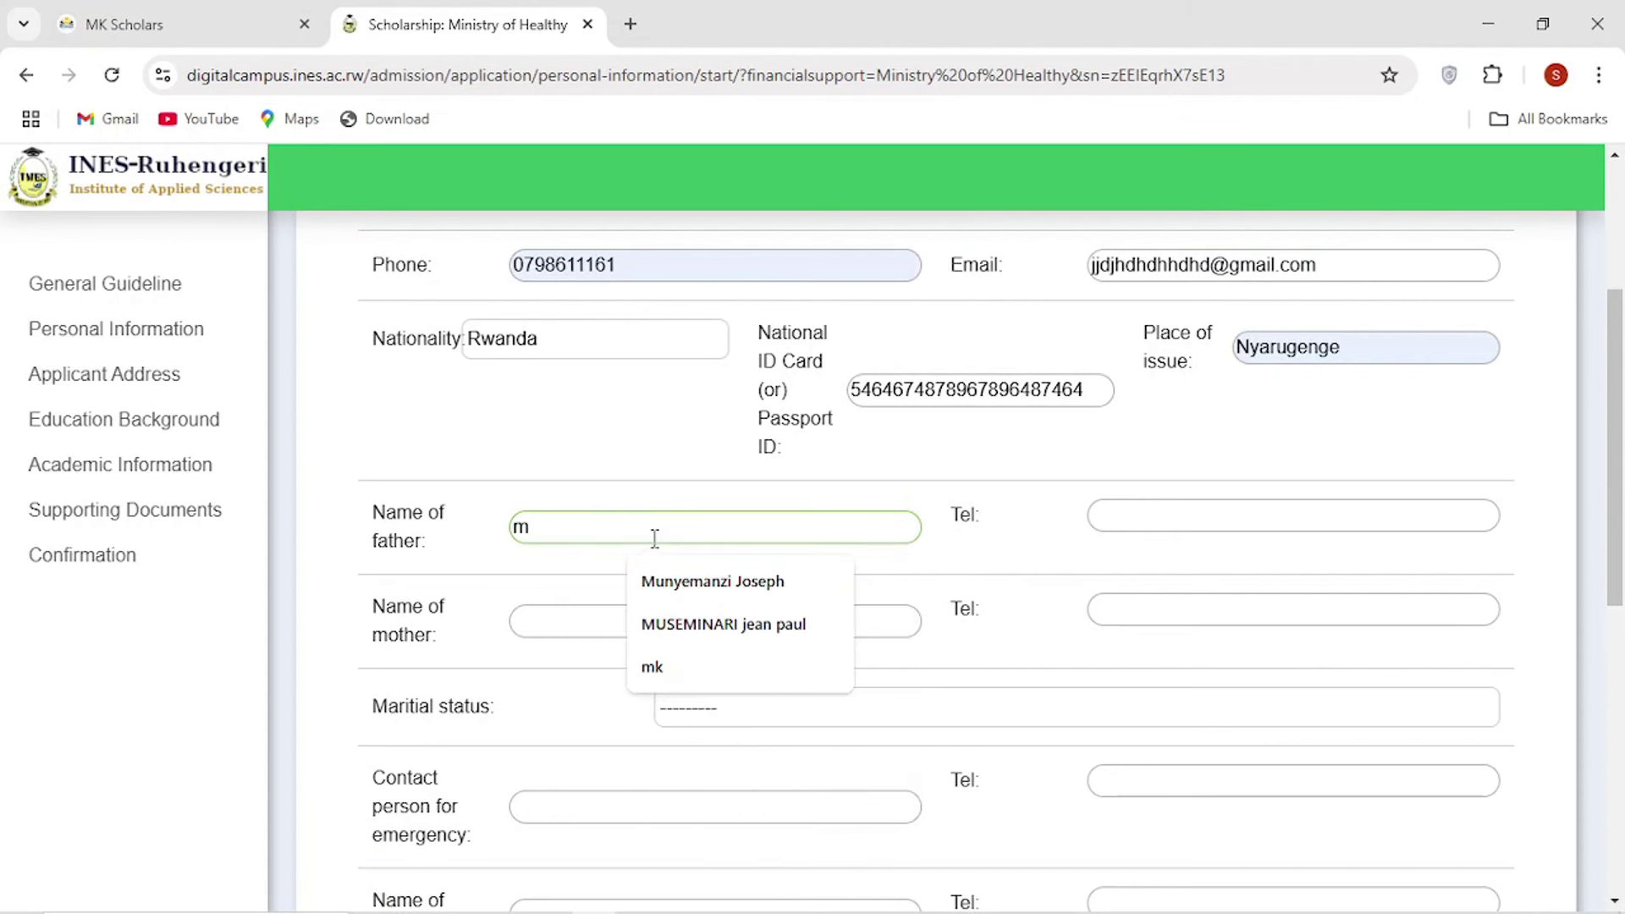
type("k")
left_click(1173, 517)
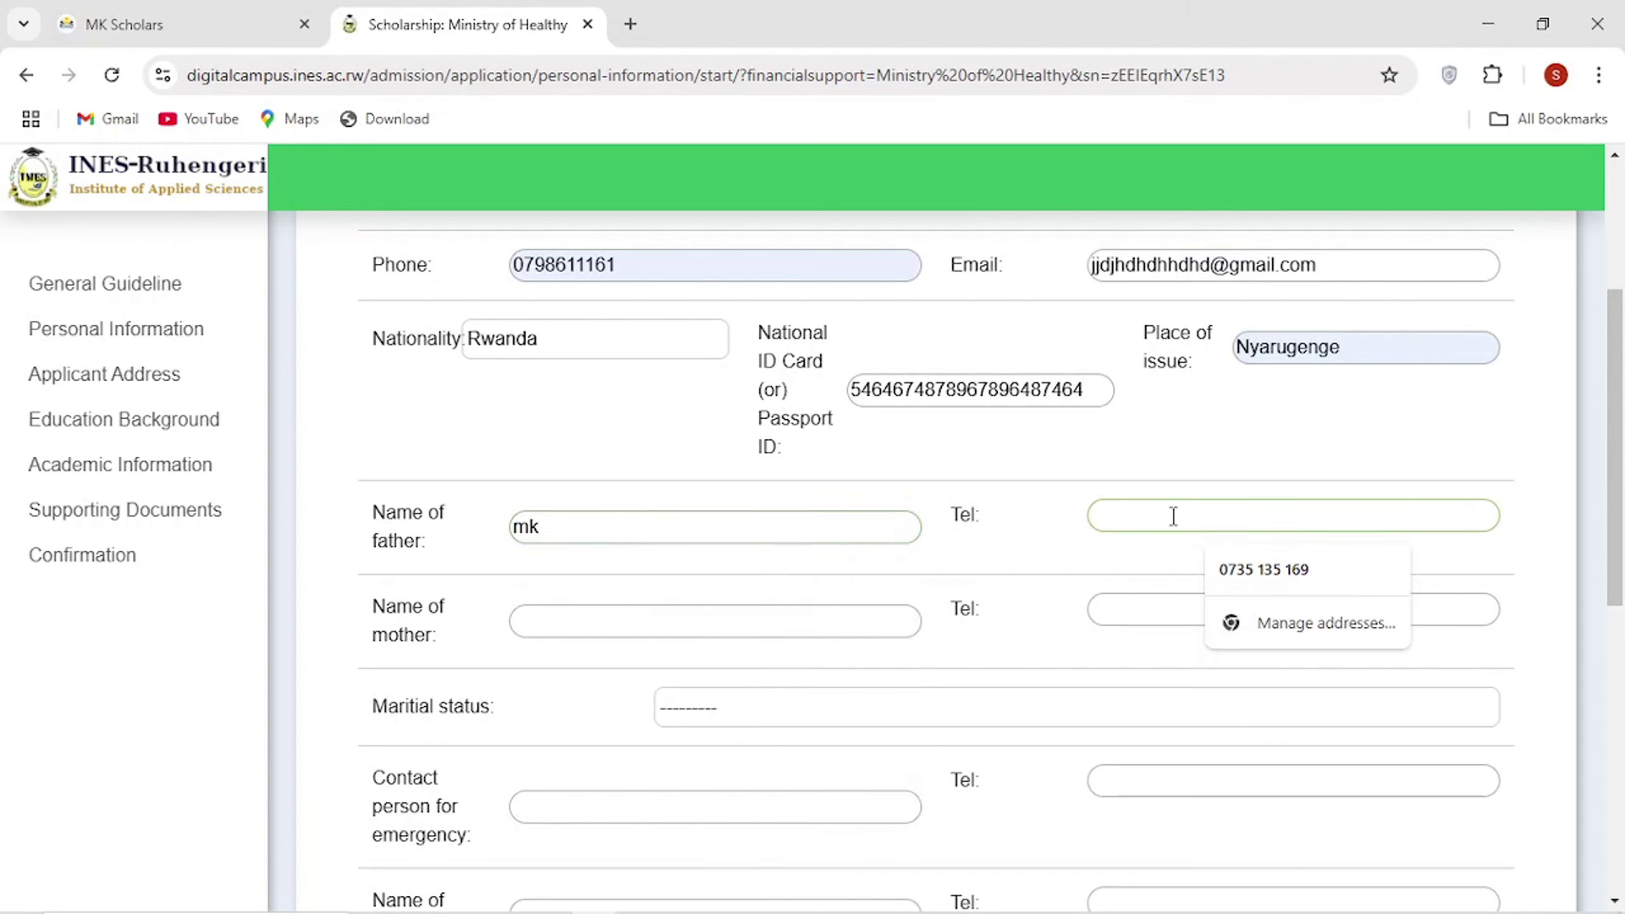
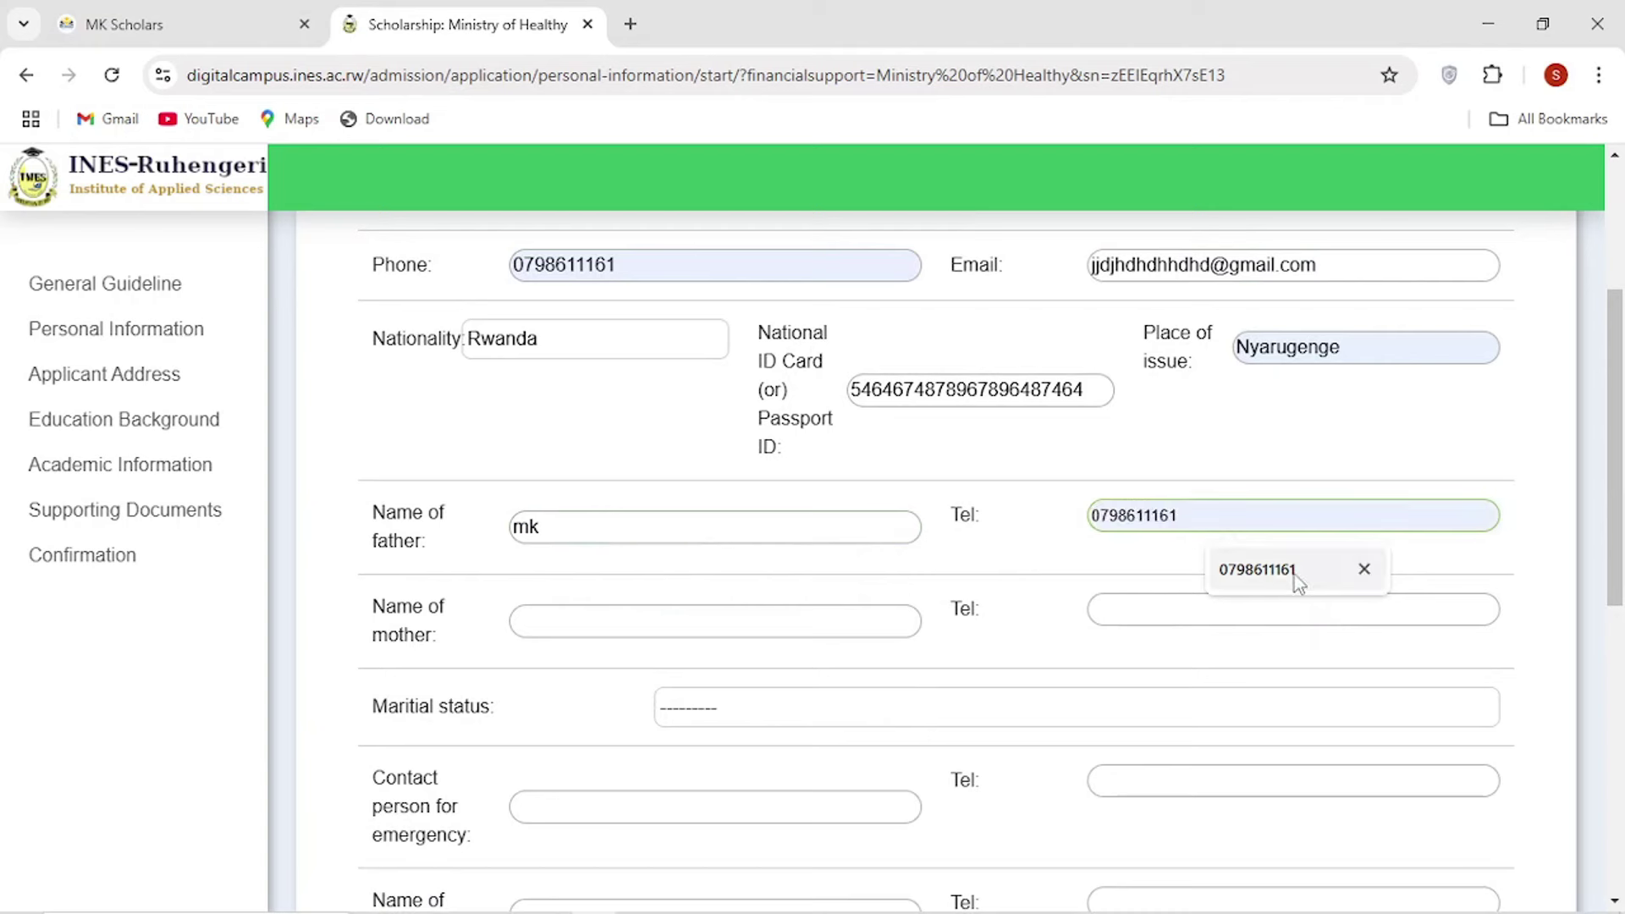
left_click(1293, 575)
Enter the mother's name and paste the phone number into her Tel field.
left_click(711, 617)
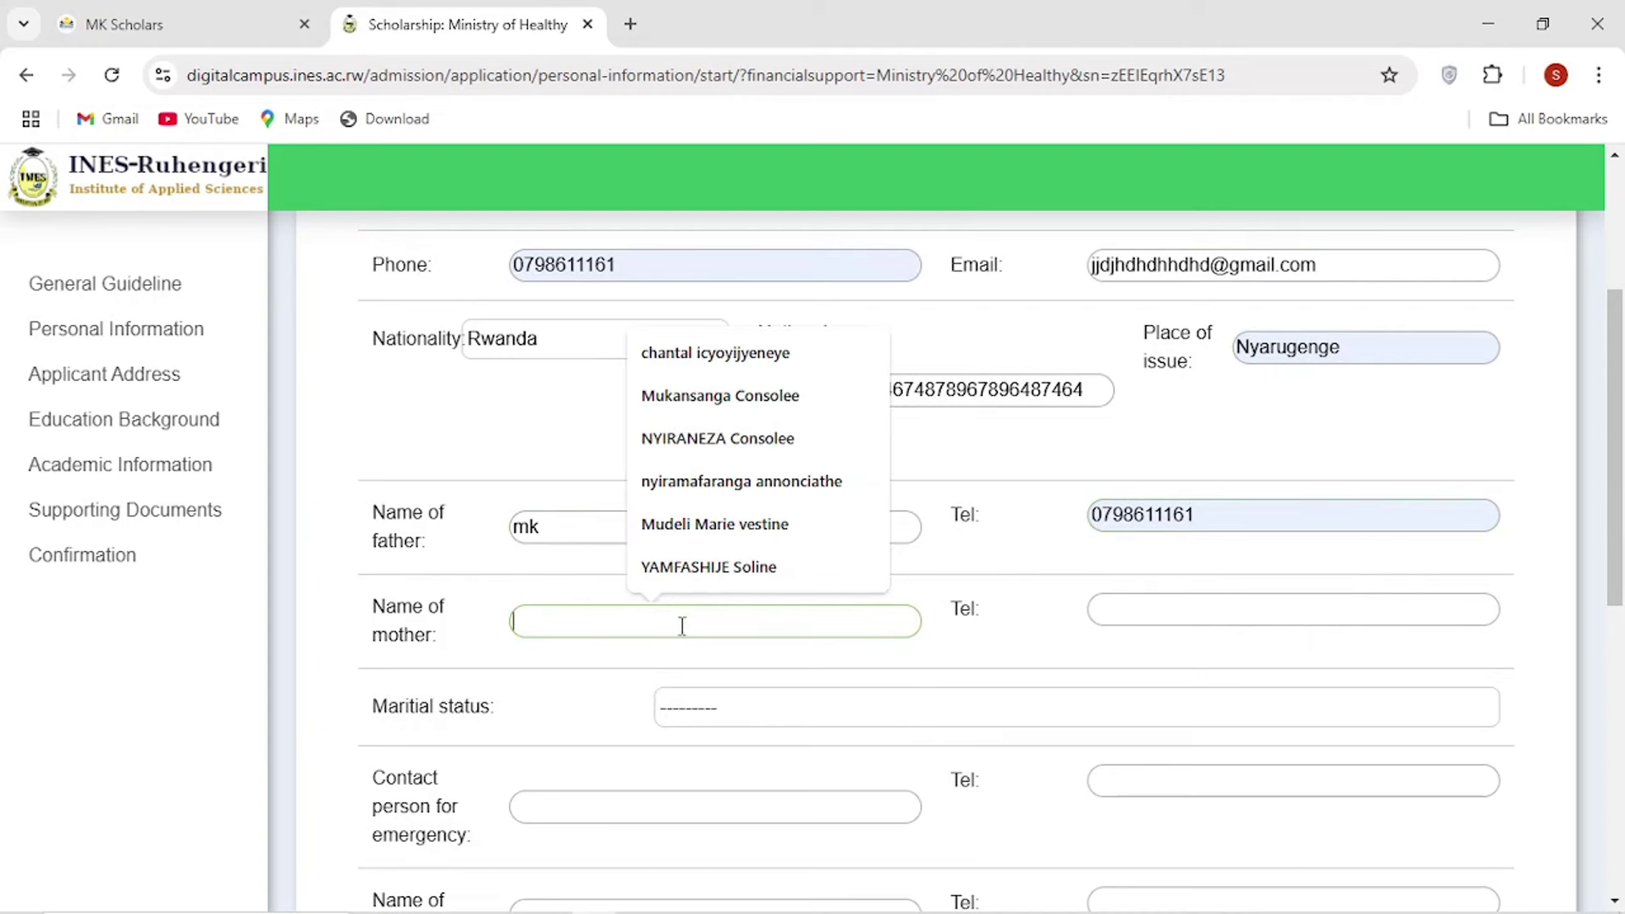
type("mk")
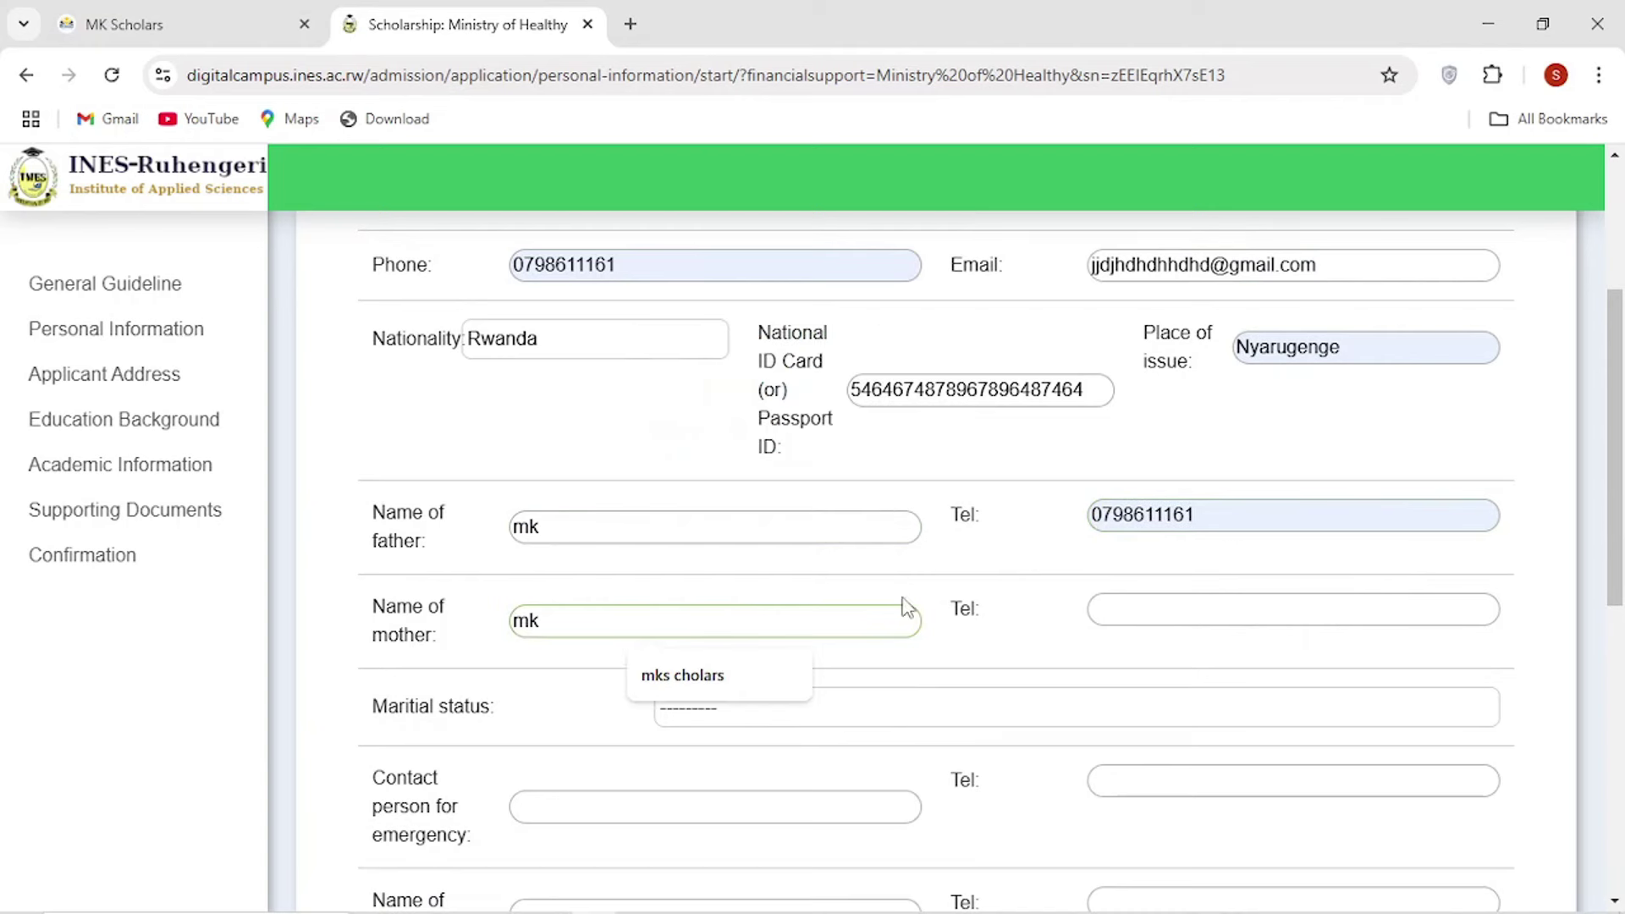
left_click(669, 676)
left_click(1125, 616)
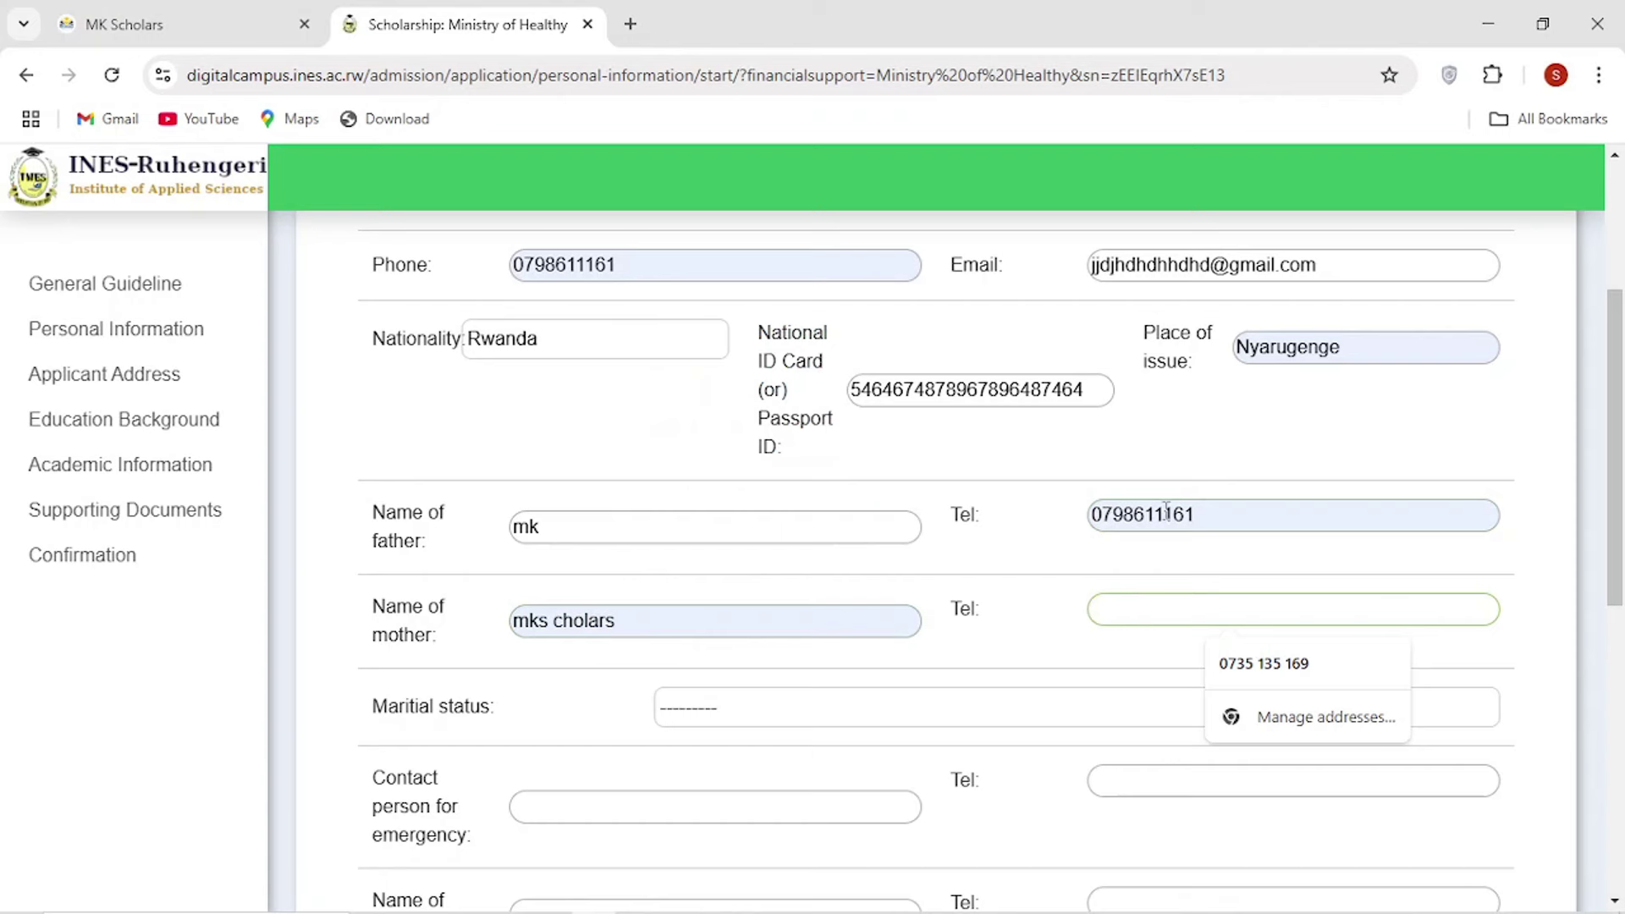
left_click(1184, 513)
double_click(1198, 515)
key("ctrl+c")
left_click(1131, 605)
key("ctrl+v")
Set marital status to Single and enter the emergency contact's name and phone number.
scroll(787, 584, "down", 4)
left_click(701, 359)
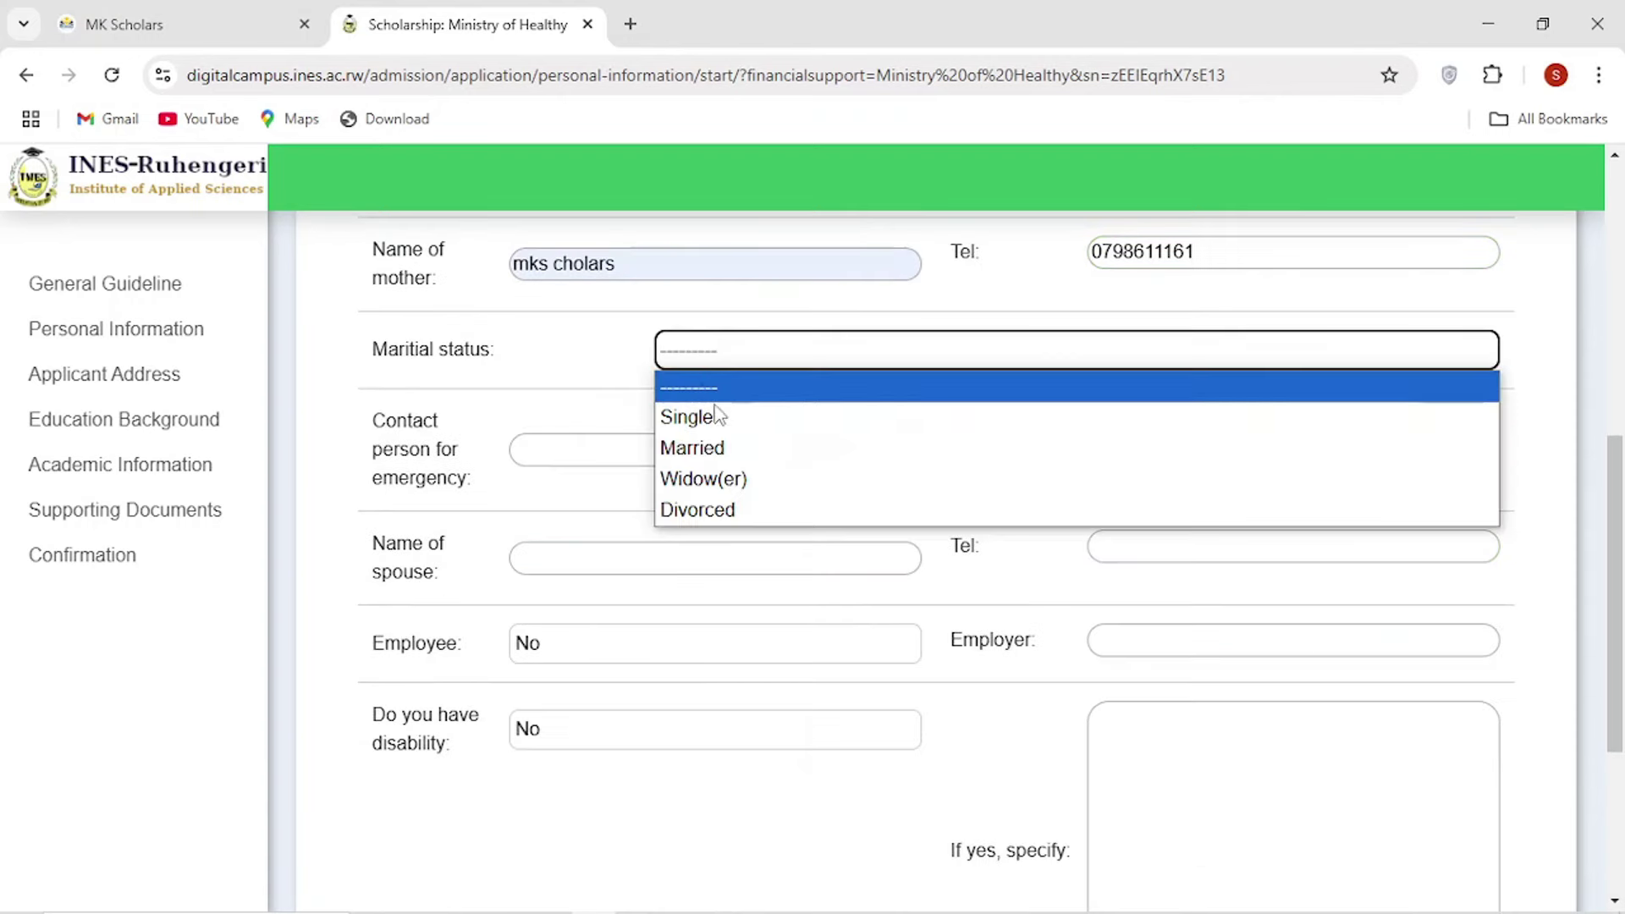
left_click(719, 417)
left_click(656, 437)
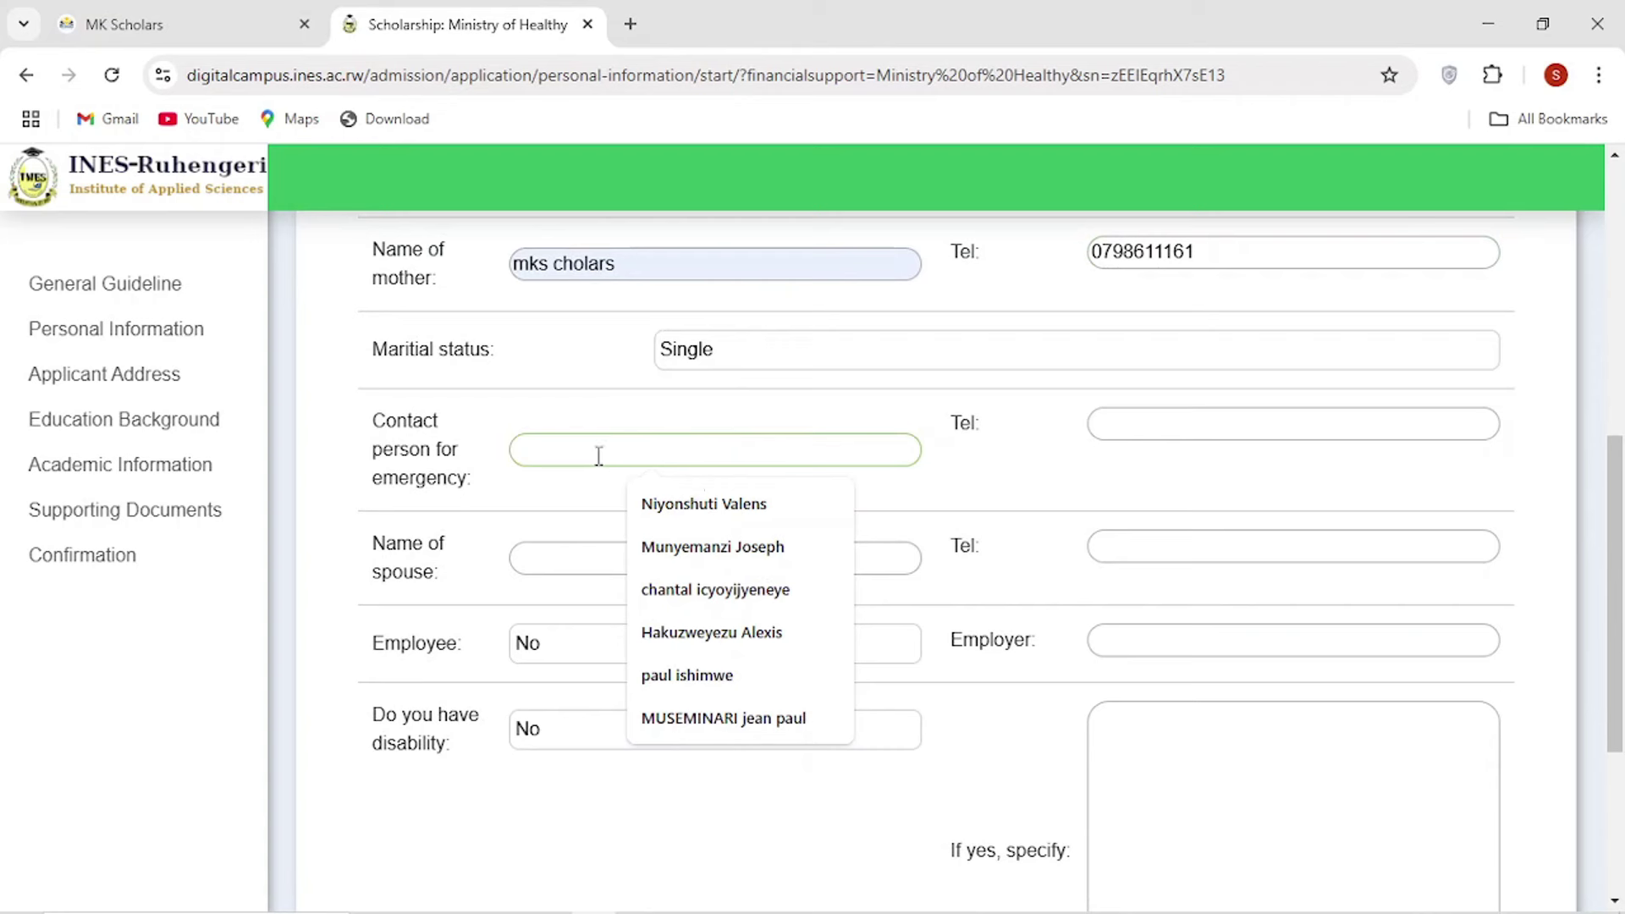
type("mk schol")
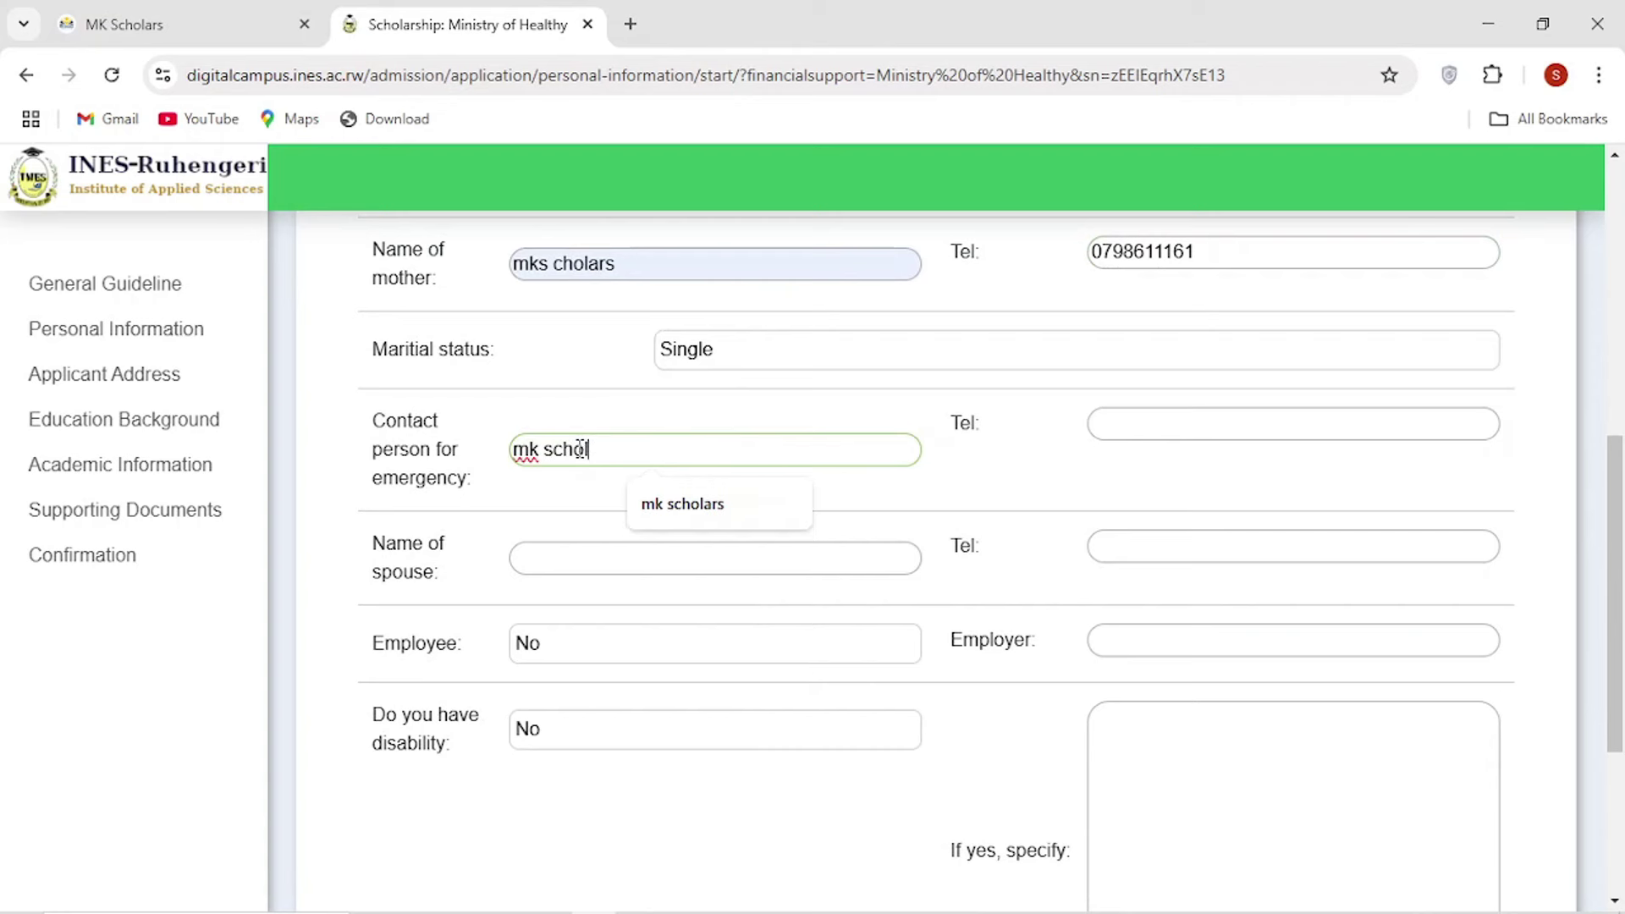
type("ars")
left_click(1215, 424)
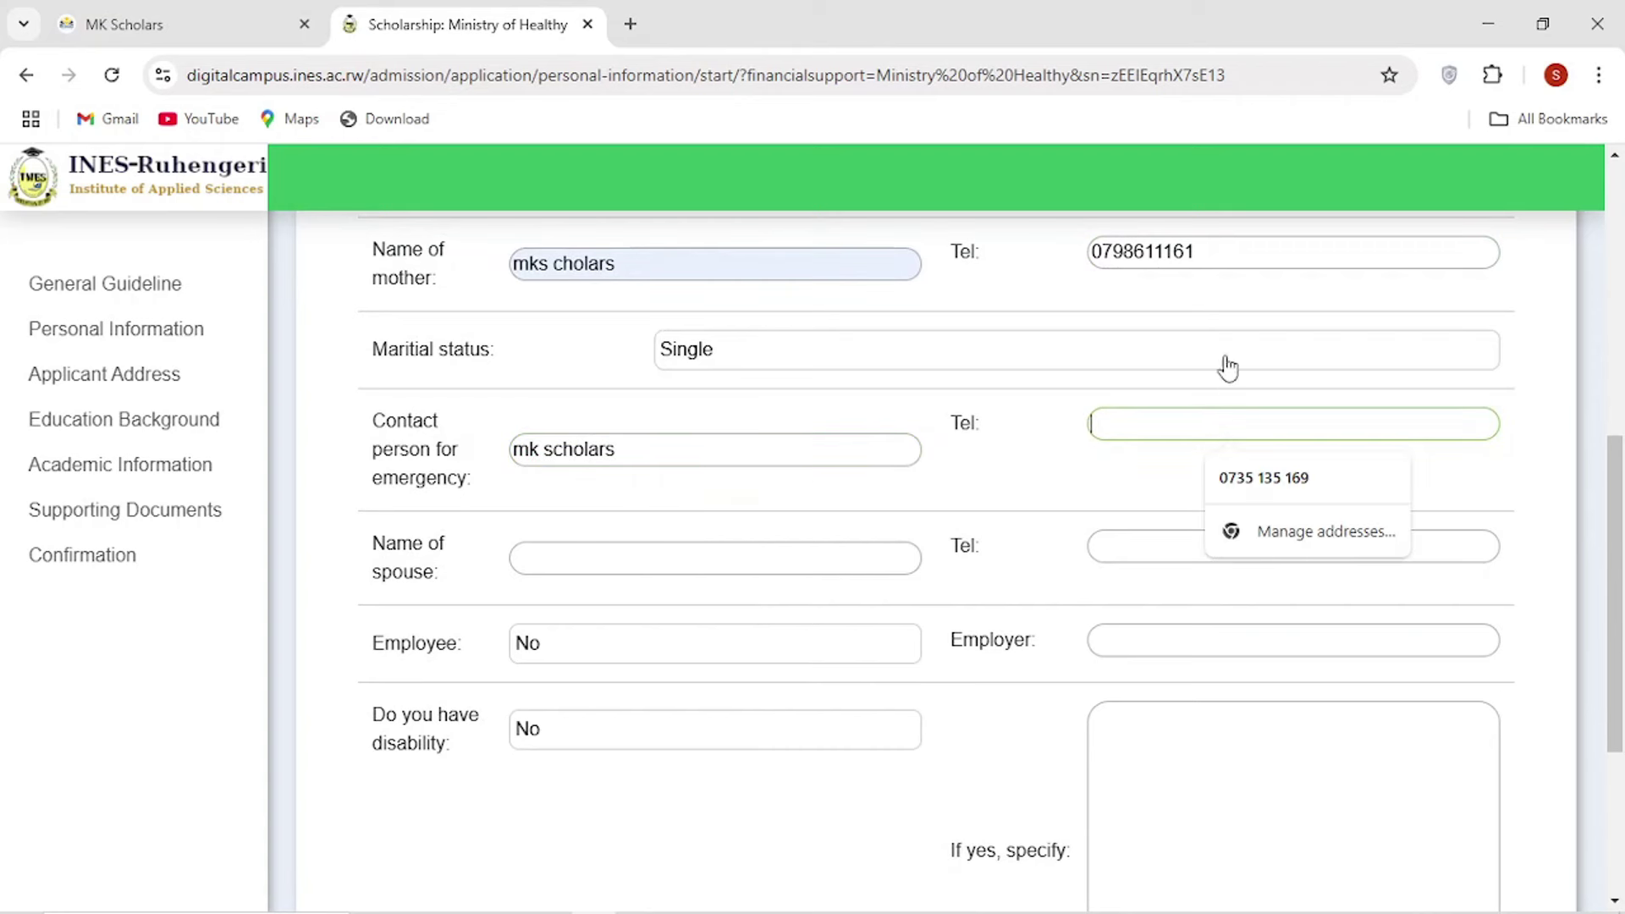
double_click(1190, 253)
key("ctrl+c")
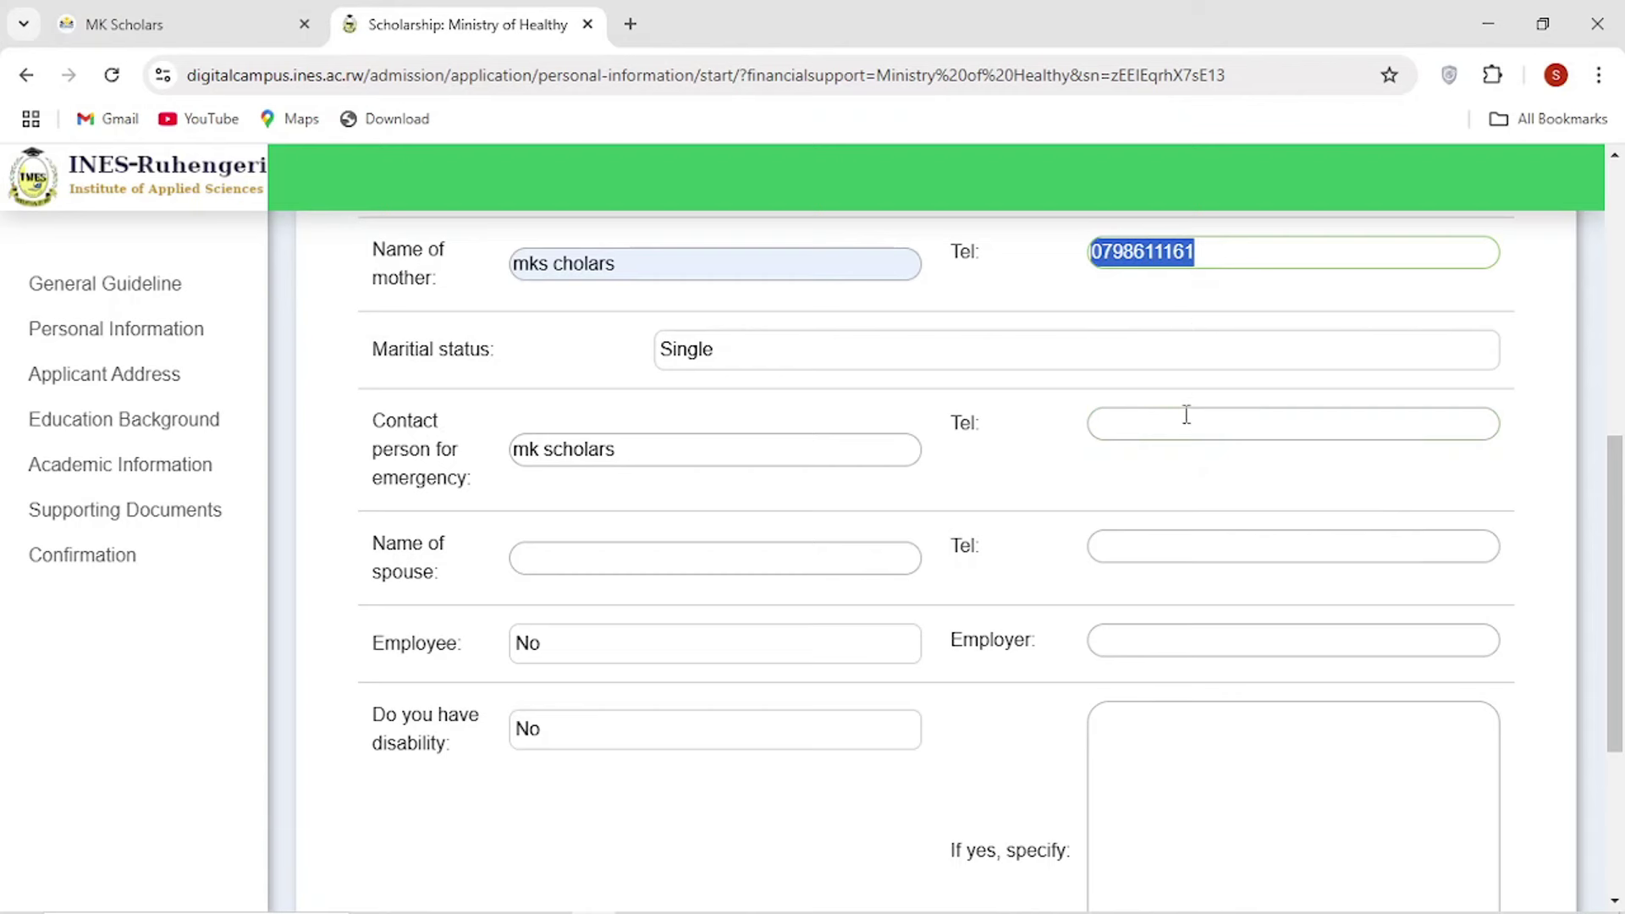
left_click(1186, 414)
key("ctrl+v")
Type none as Employer and save the personal information.
scroll(725, 415, "down", 3)
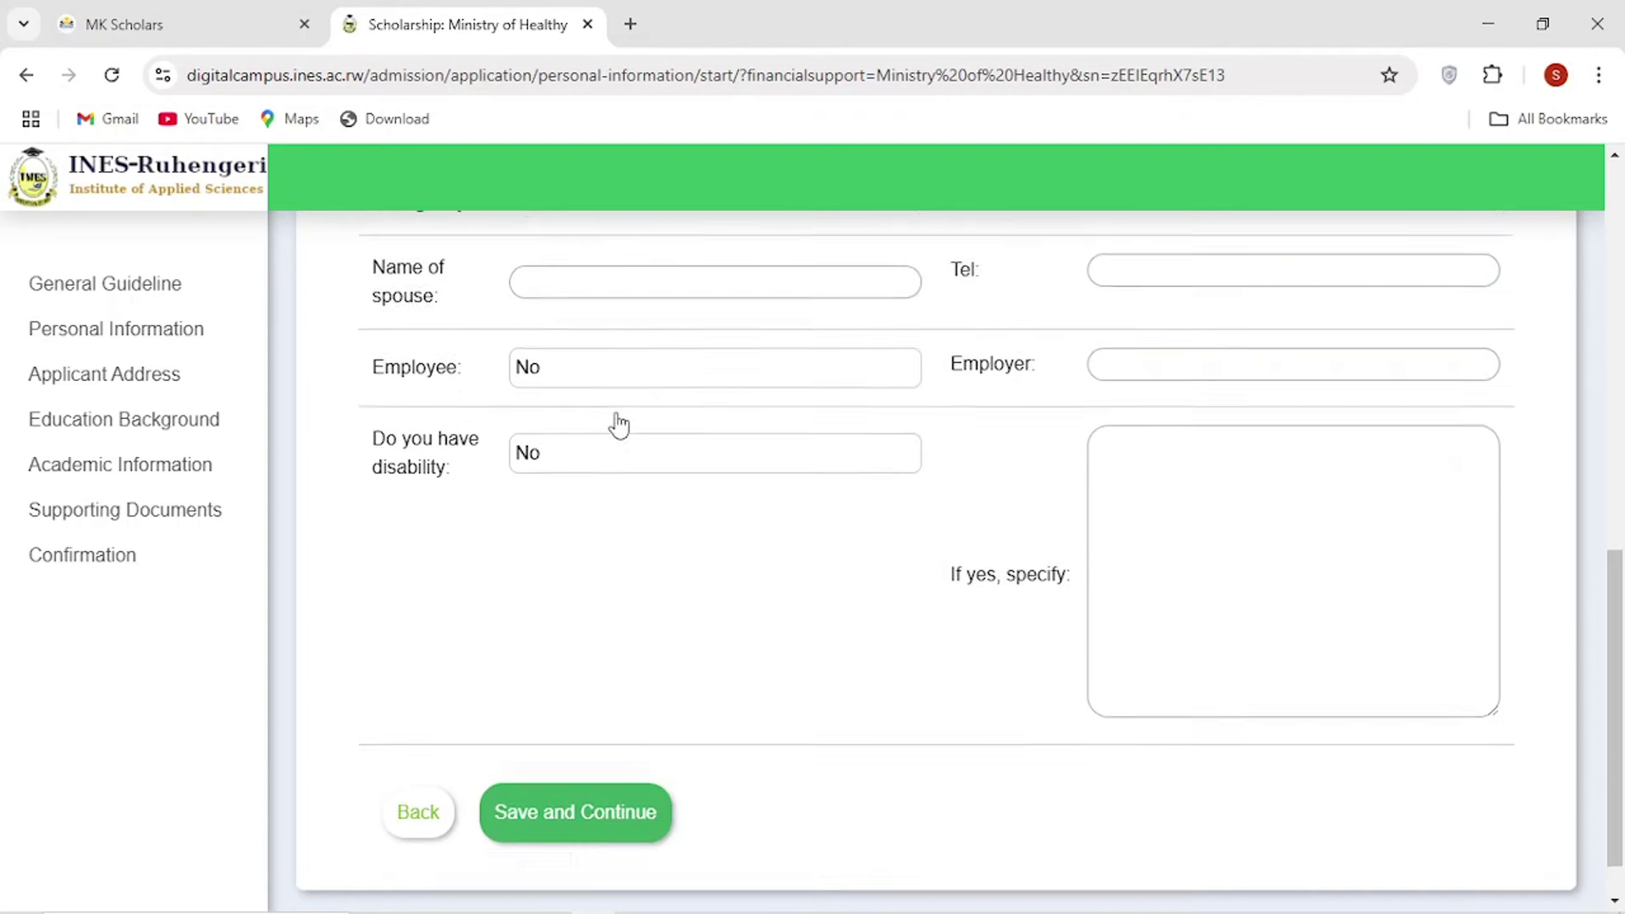
scroll(609, 398, "up", 1)
left_click(543, 875)
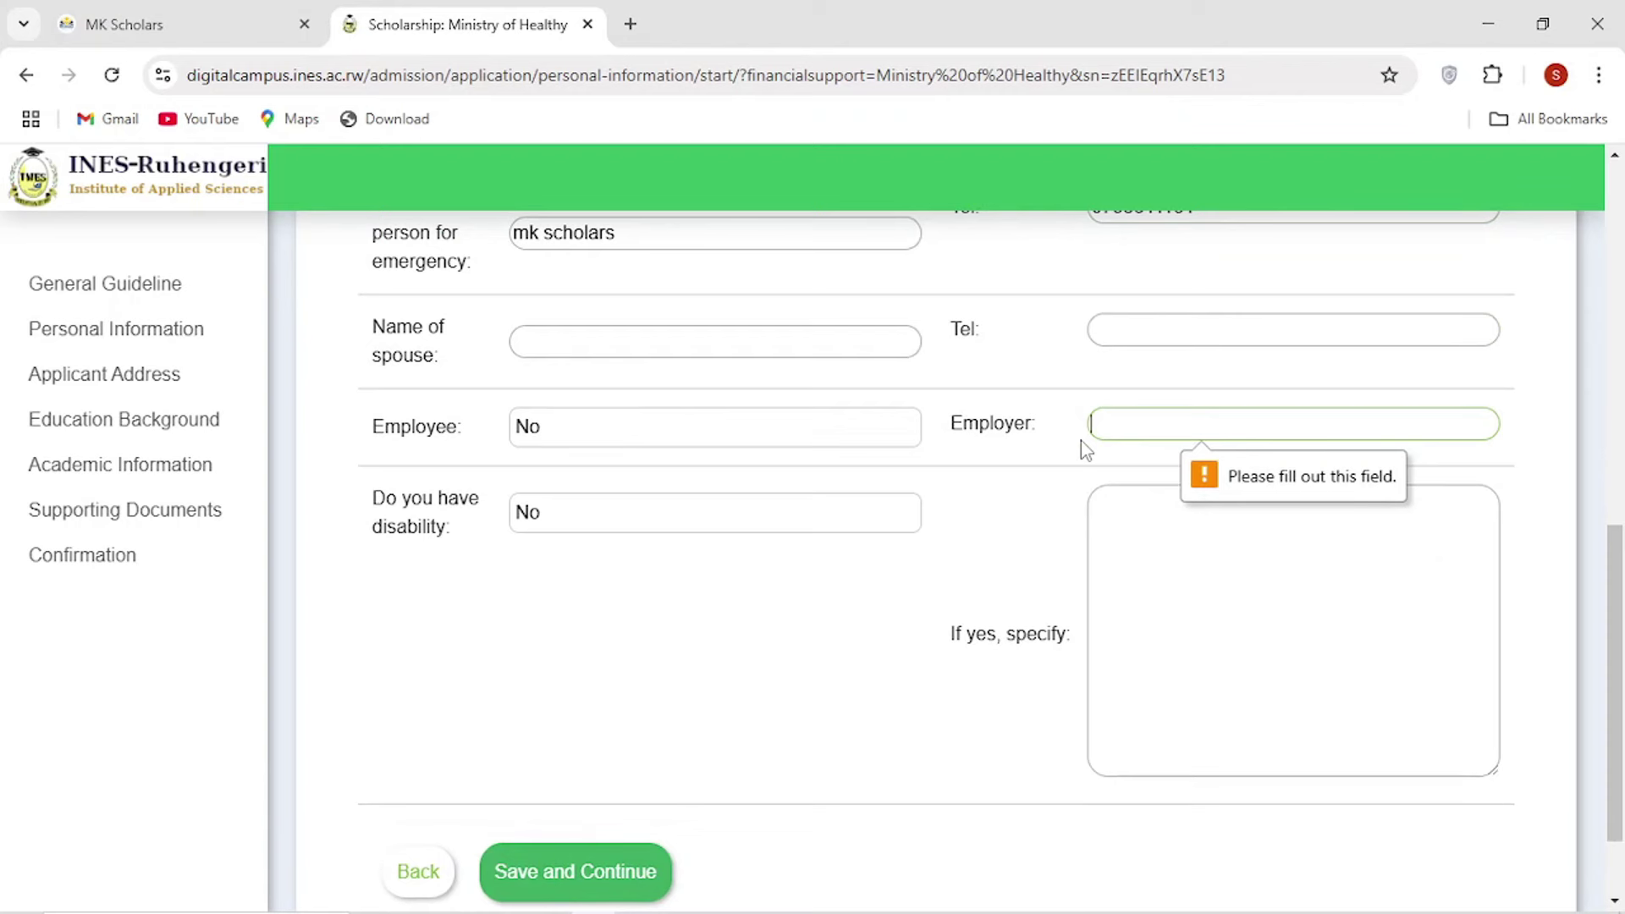
type("none")
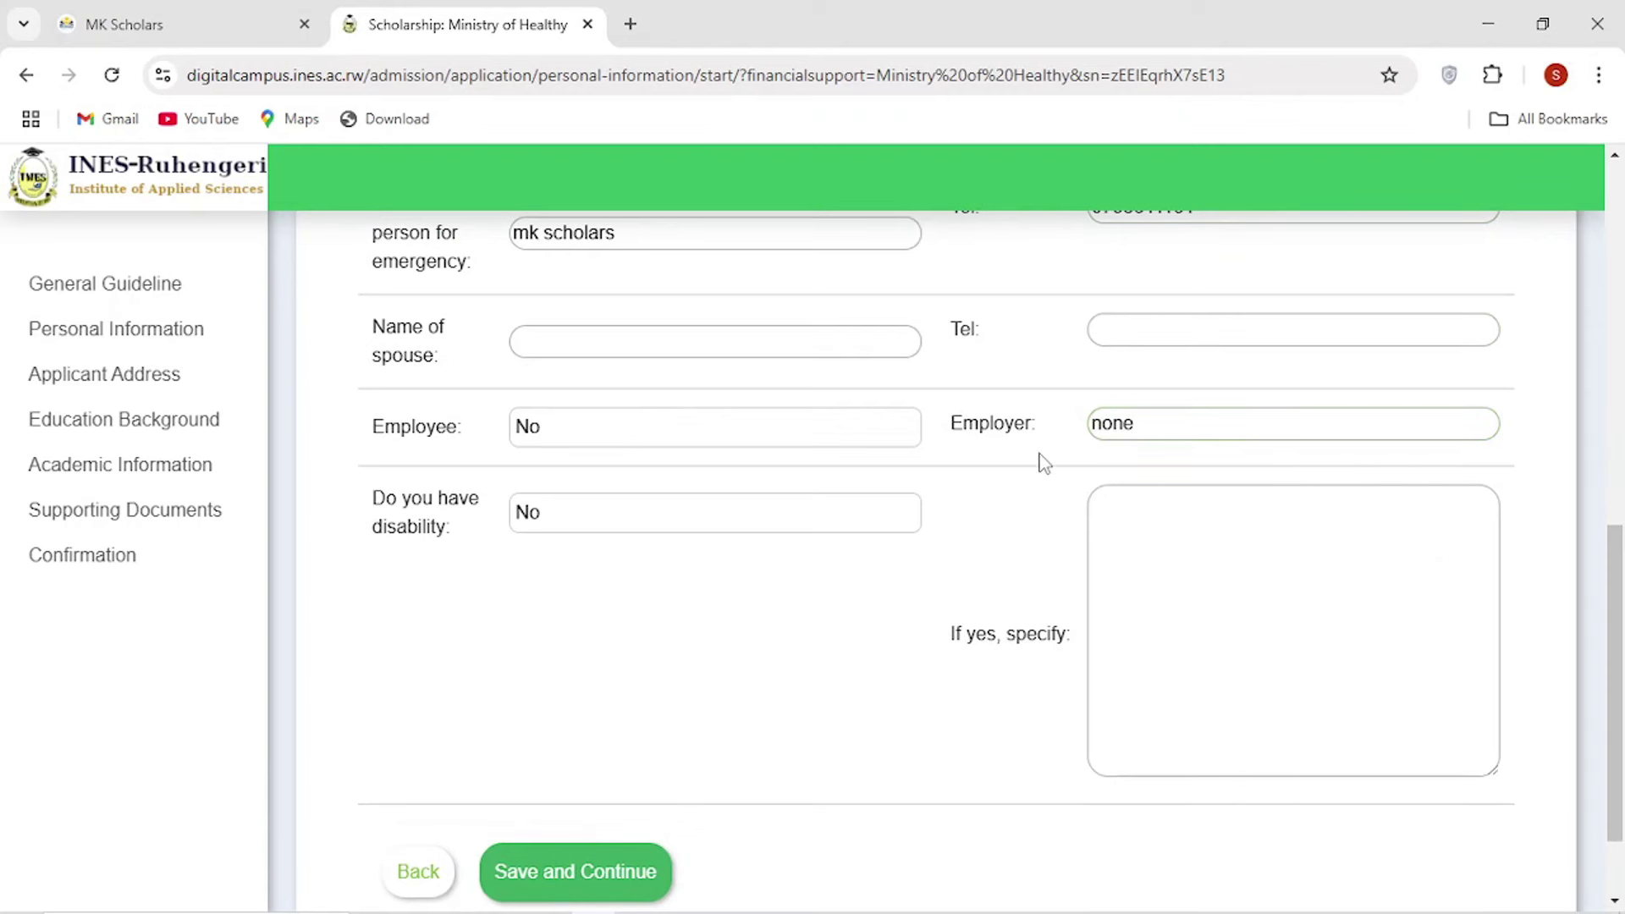
scroll(384, 522, "down", 1)
left_click(579, 761)
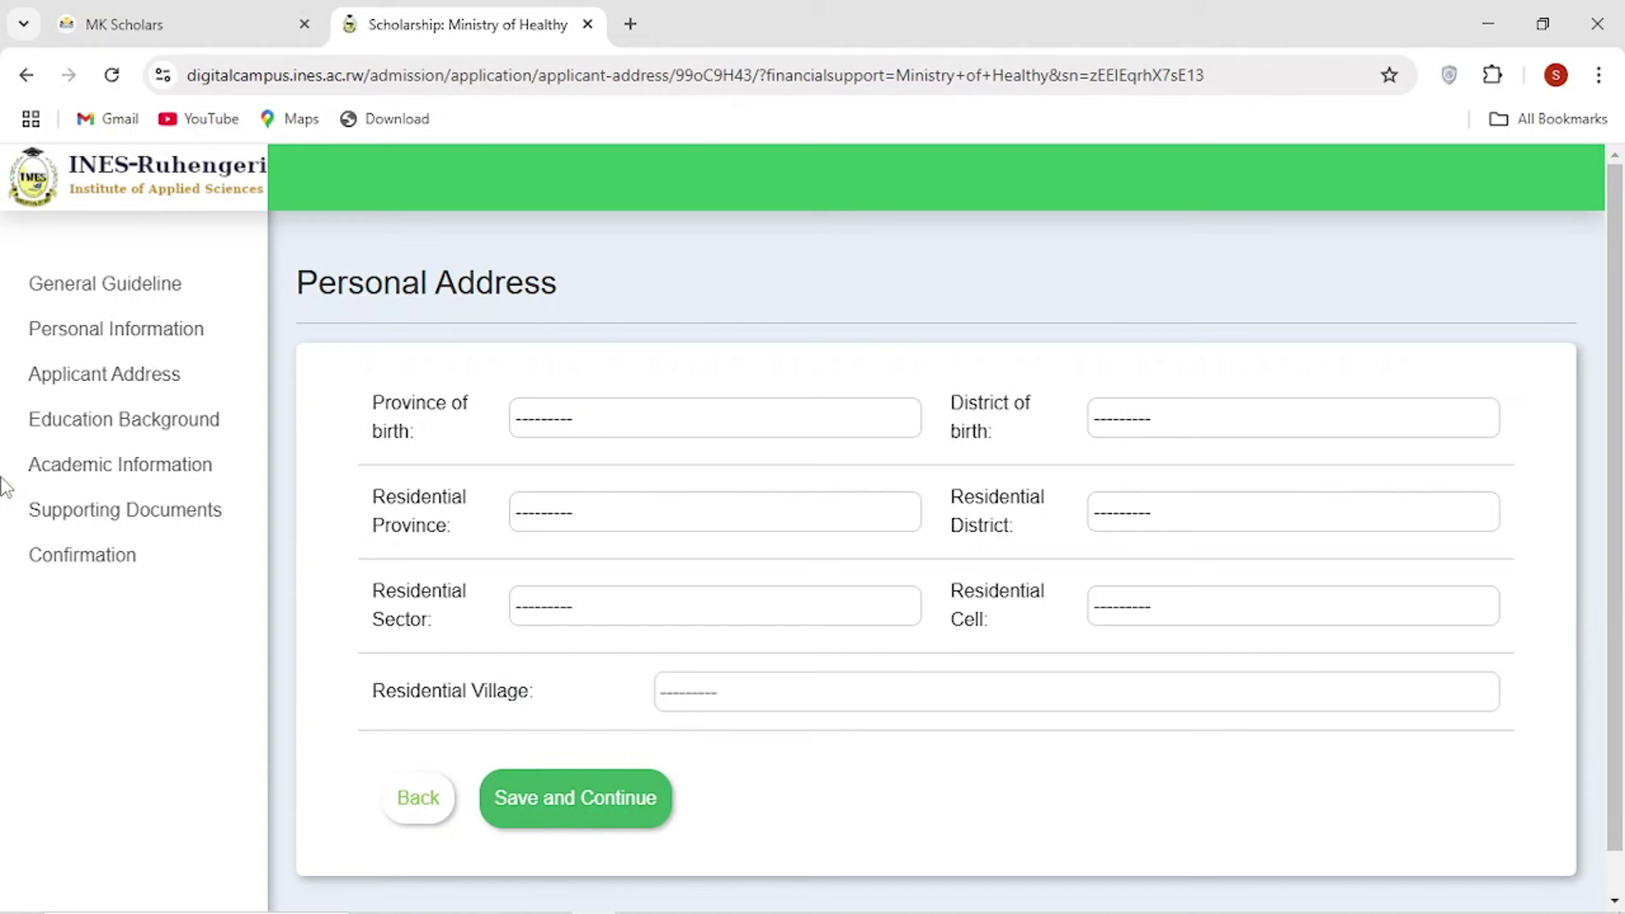
Set province of birth to Kigali and district of birth to Gasabo.
left_click(593, 430)
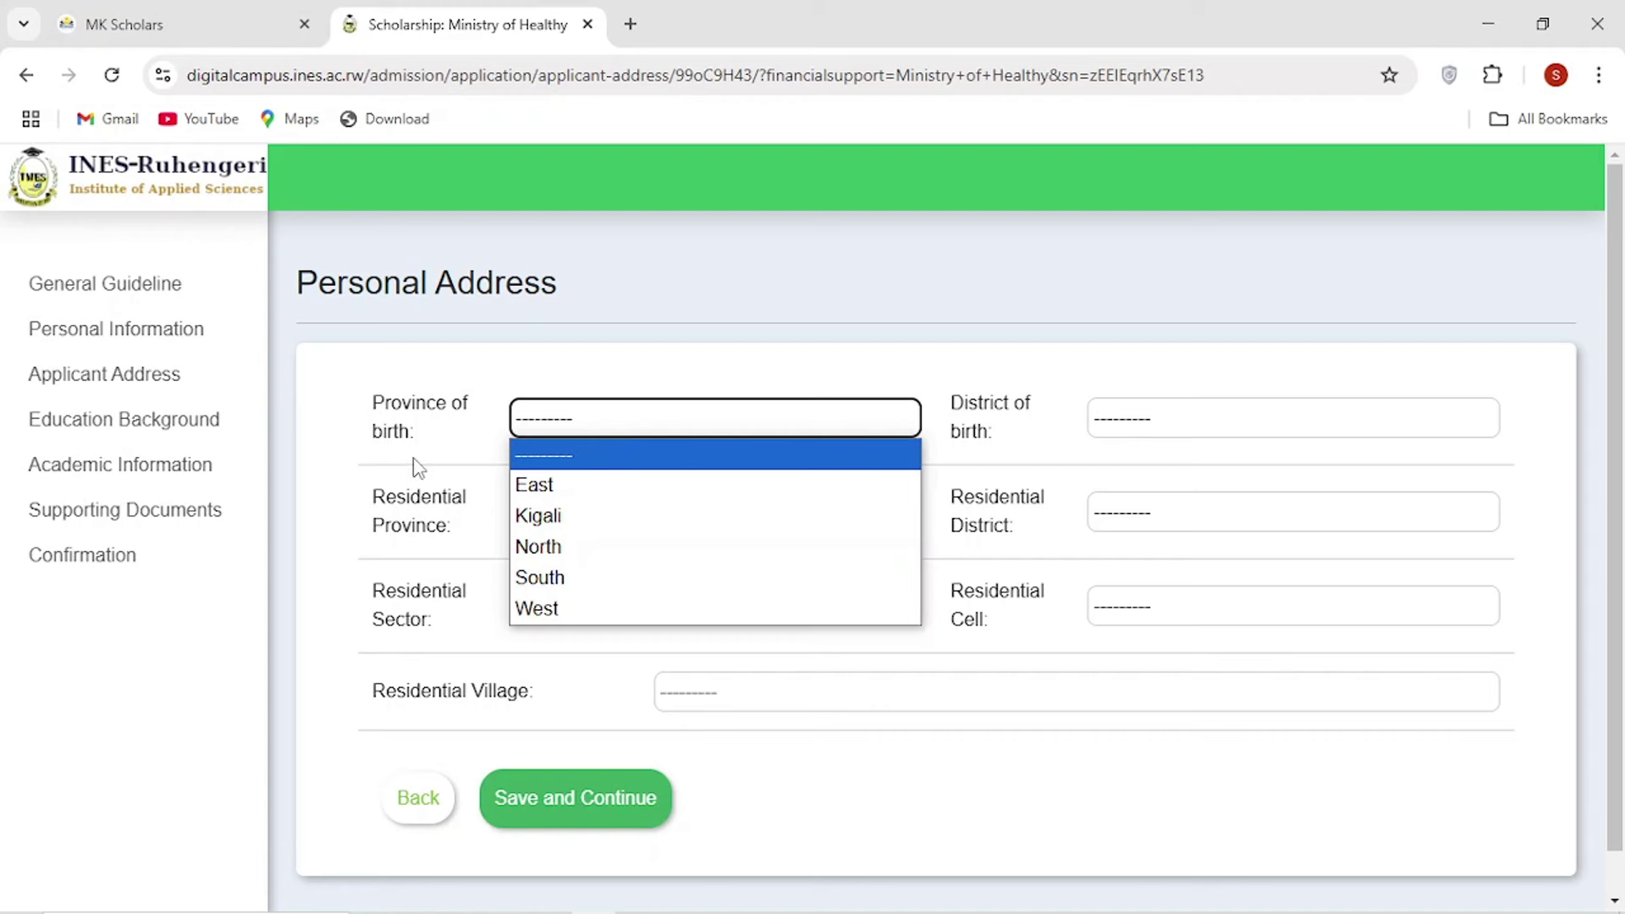
left_click(554, 515)
left_click(1166, 431)
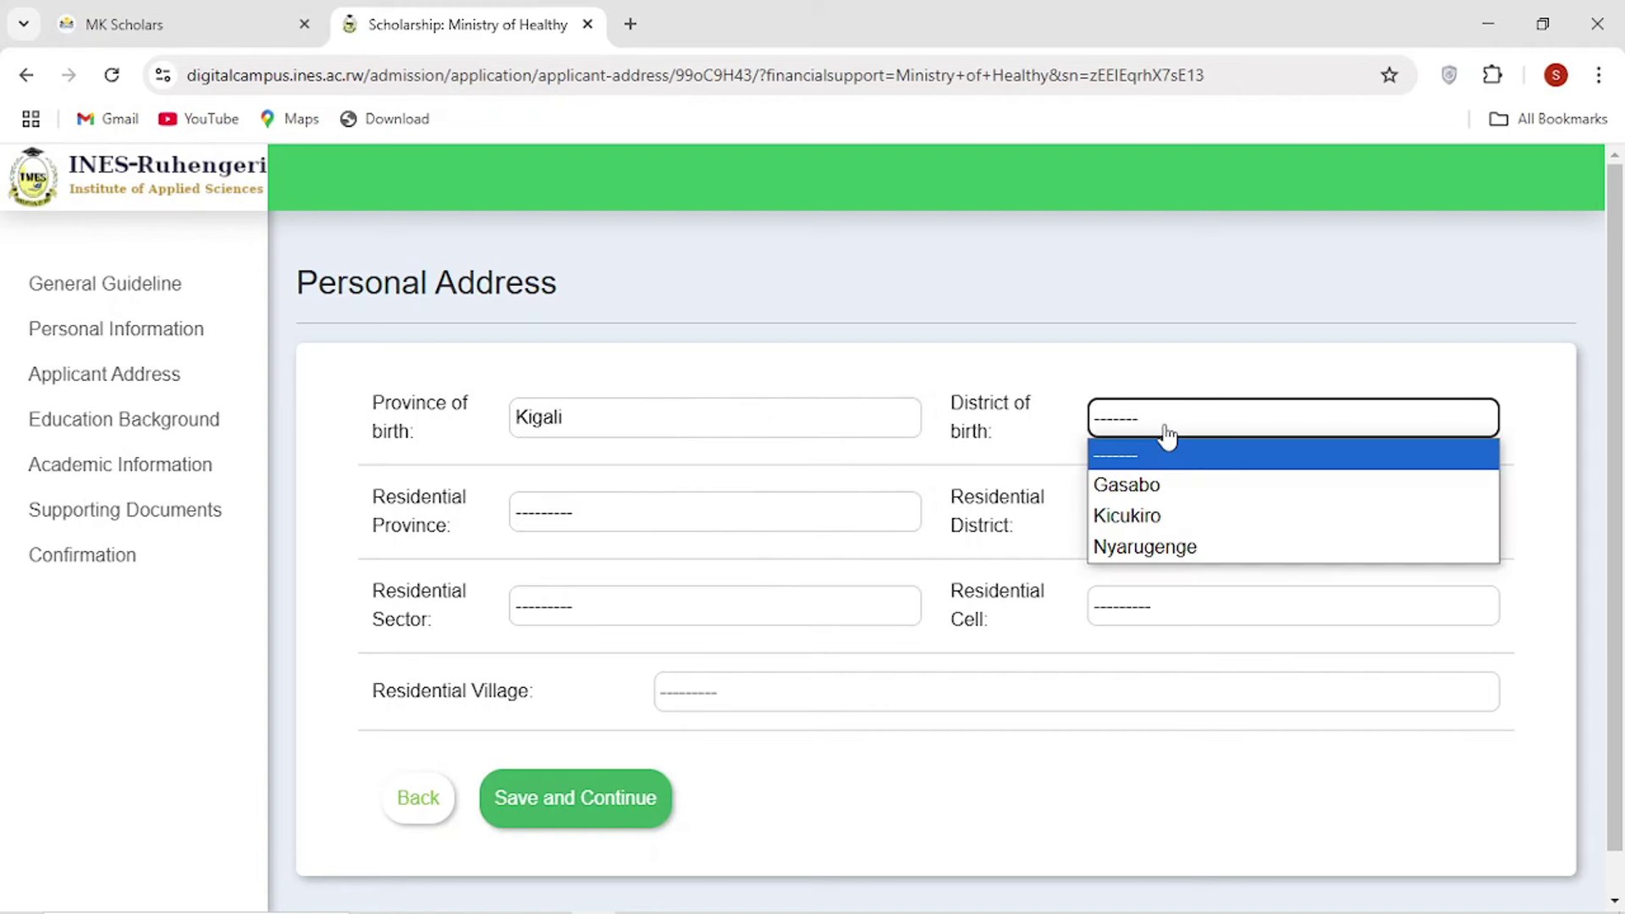
left_click(1142, 486)
left_click(668, 511)
left_click(576, 573)
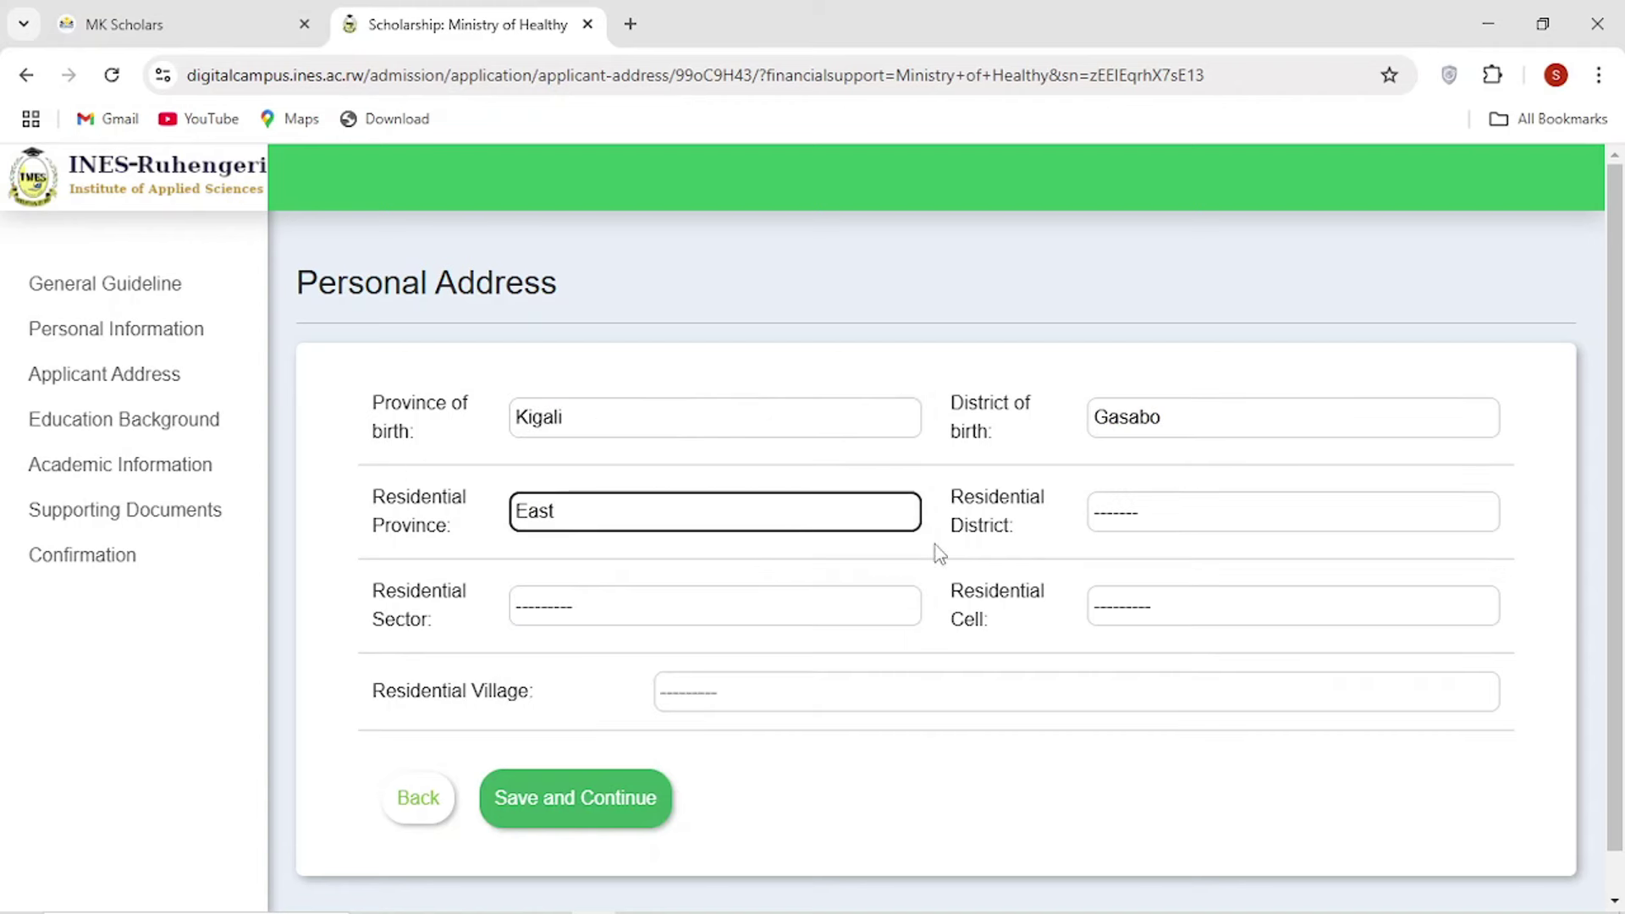
left_click(1153, 529)
left_click(1135, 522)
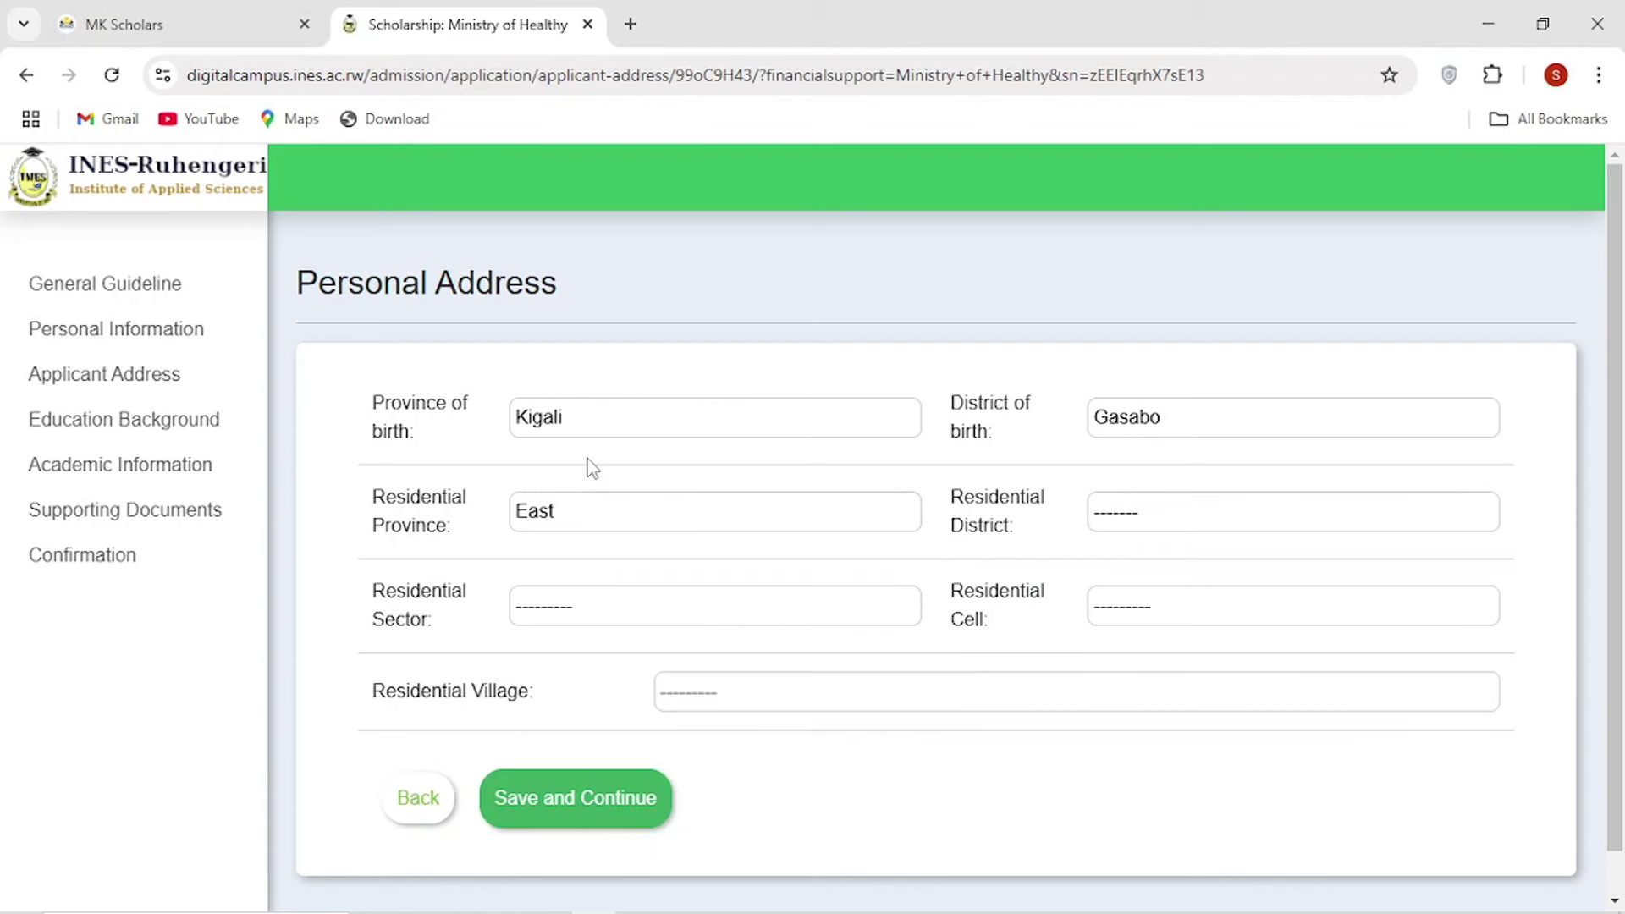
left_click(592, 423)
left_click(1149, 425)
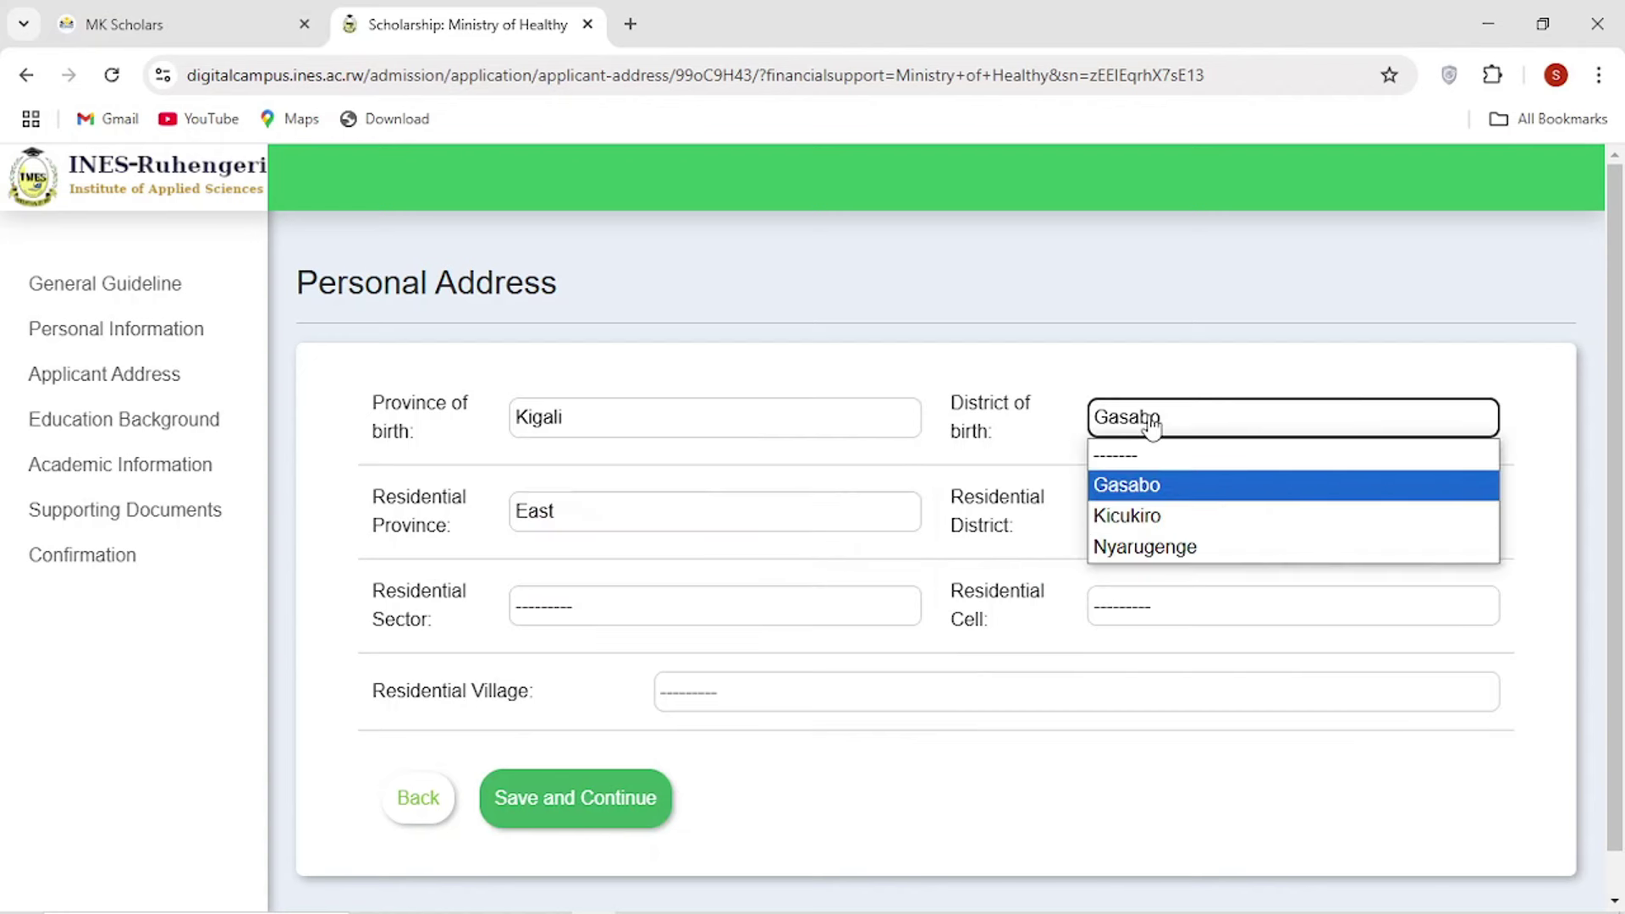
left_click(1146, 485)
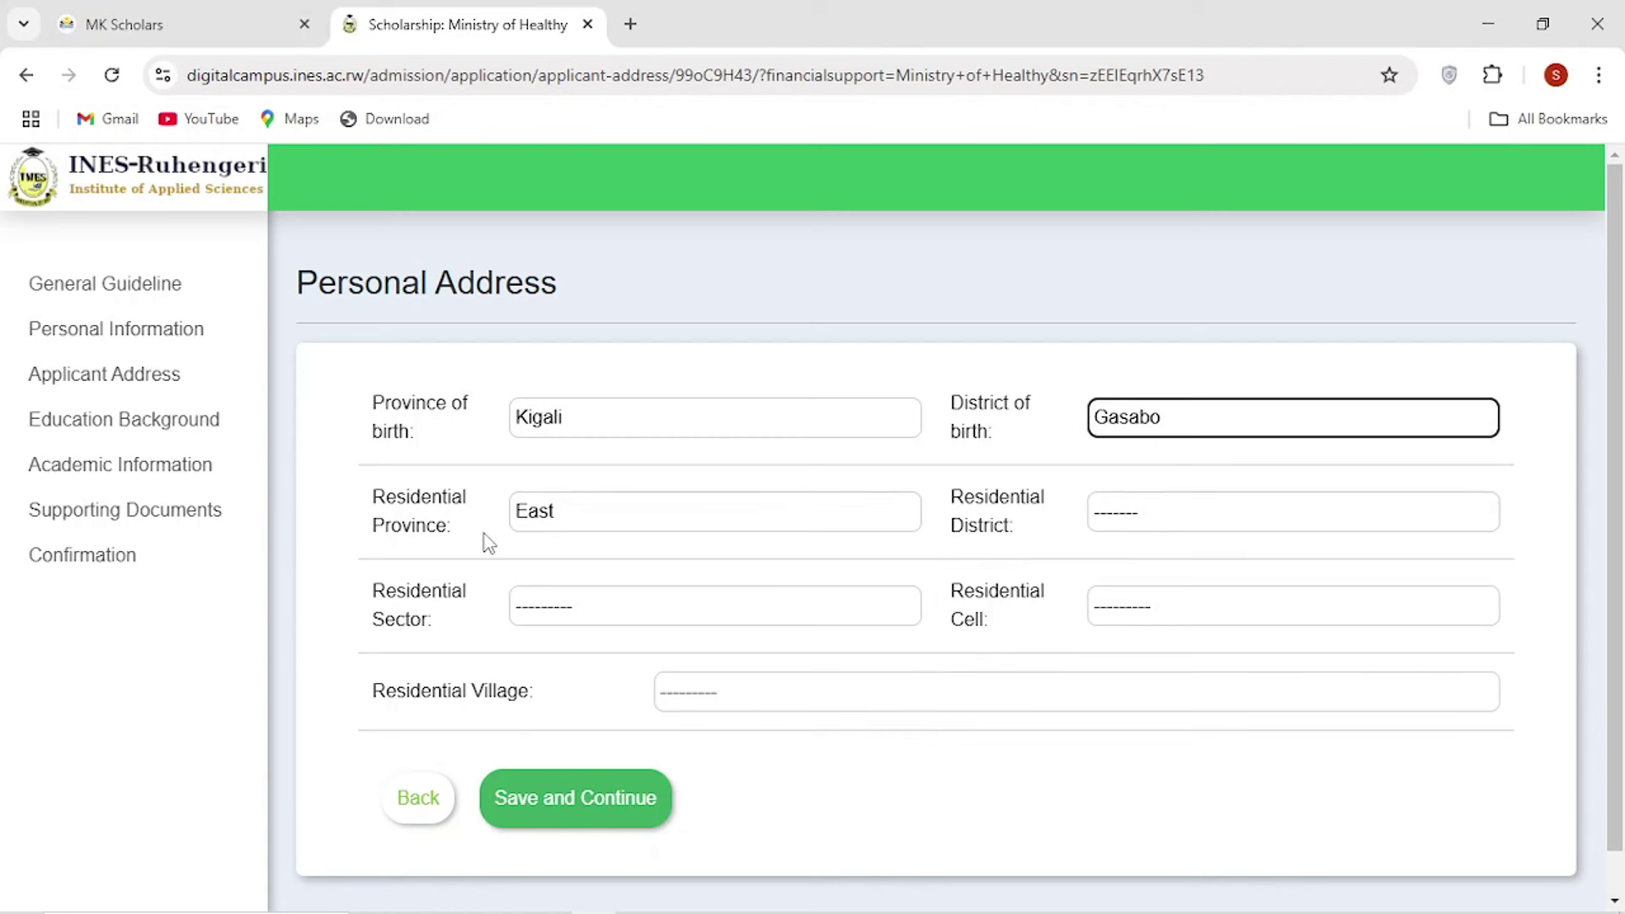
Set residence to South, Huye, sector Simbi, cell Cyendajuru, village Kigarama, and save.
left_click(576, 523)
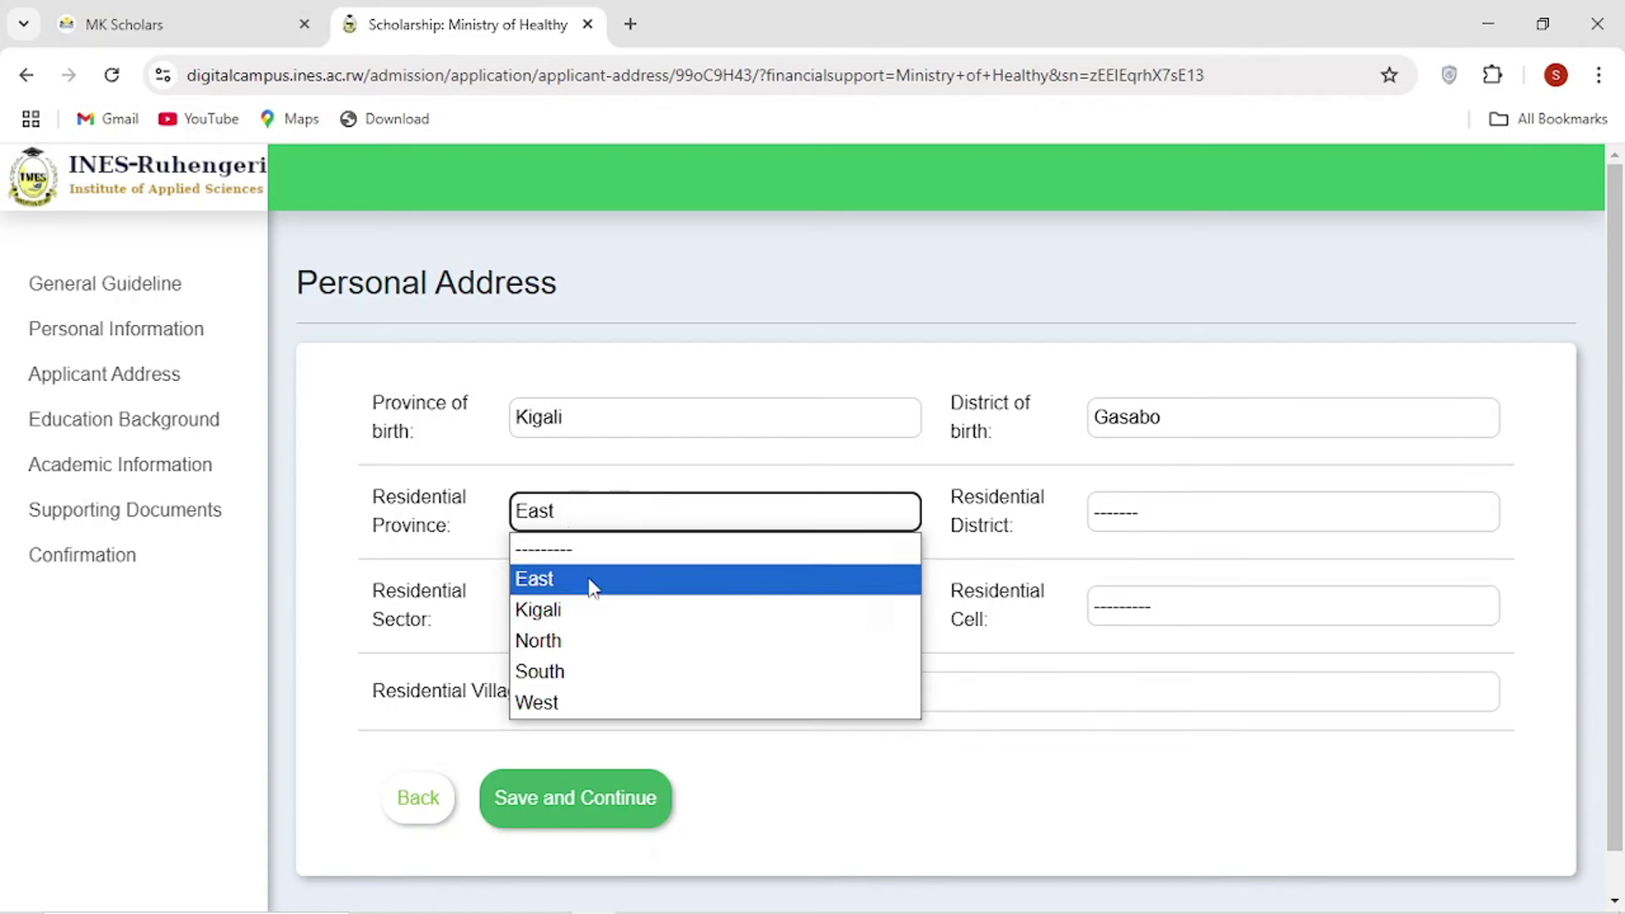
left_click(595, 609)
left_click(632, 516)
left_click(583, 672)
left_click(1108, 515)
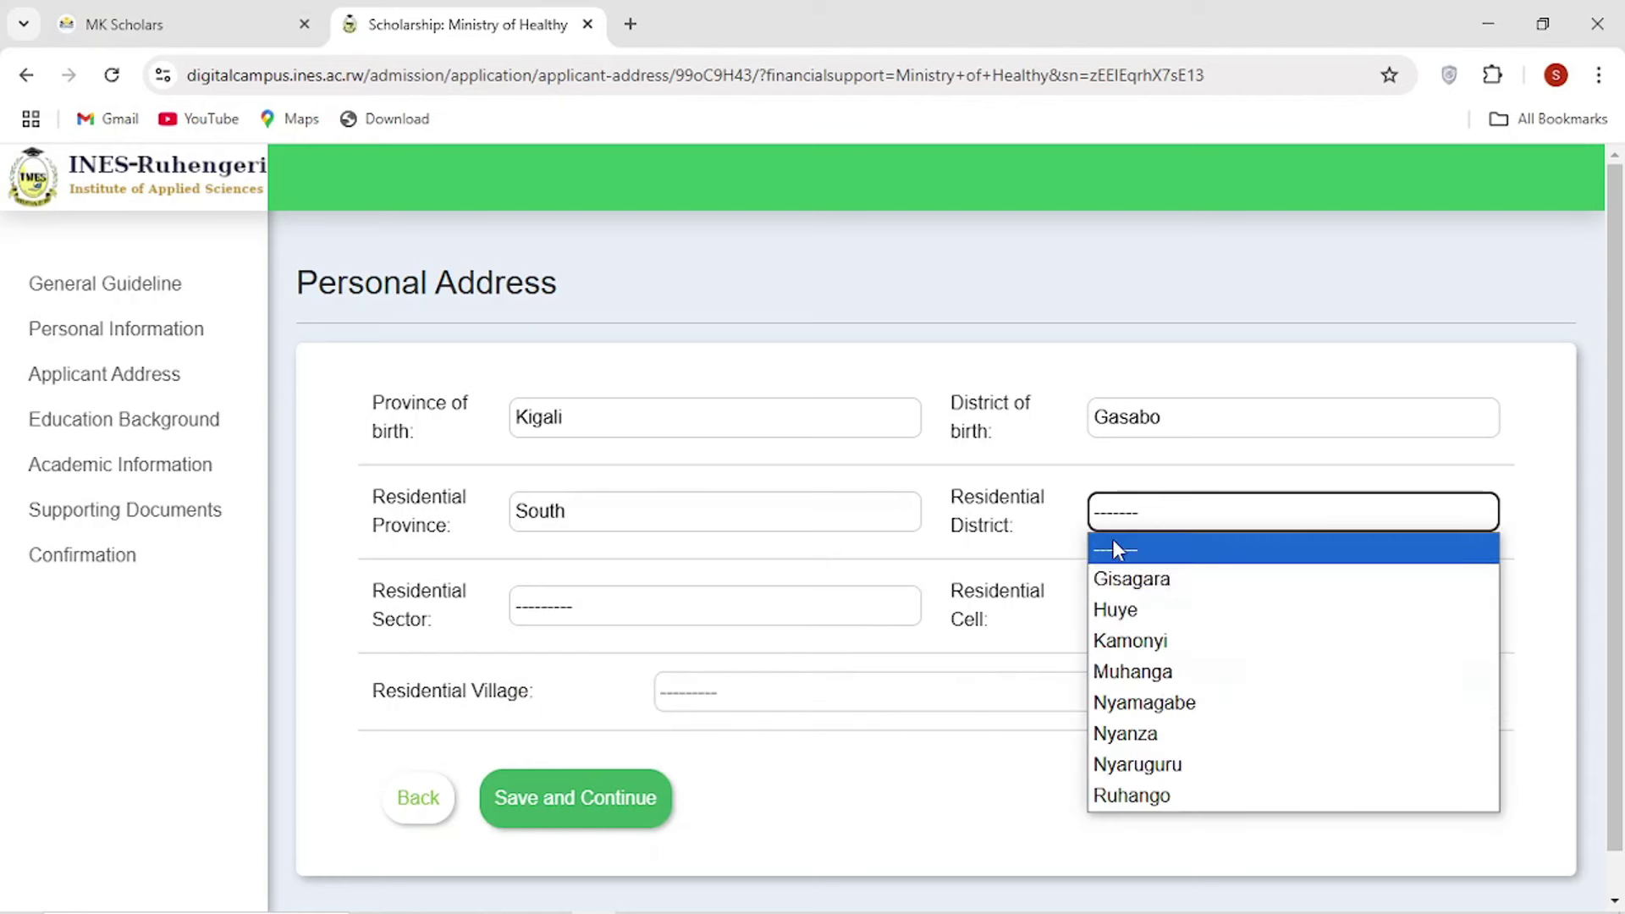
left_click(1132, 611)
left_click(671, 624)
left_click(550, 536)
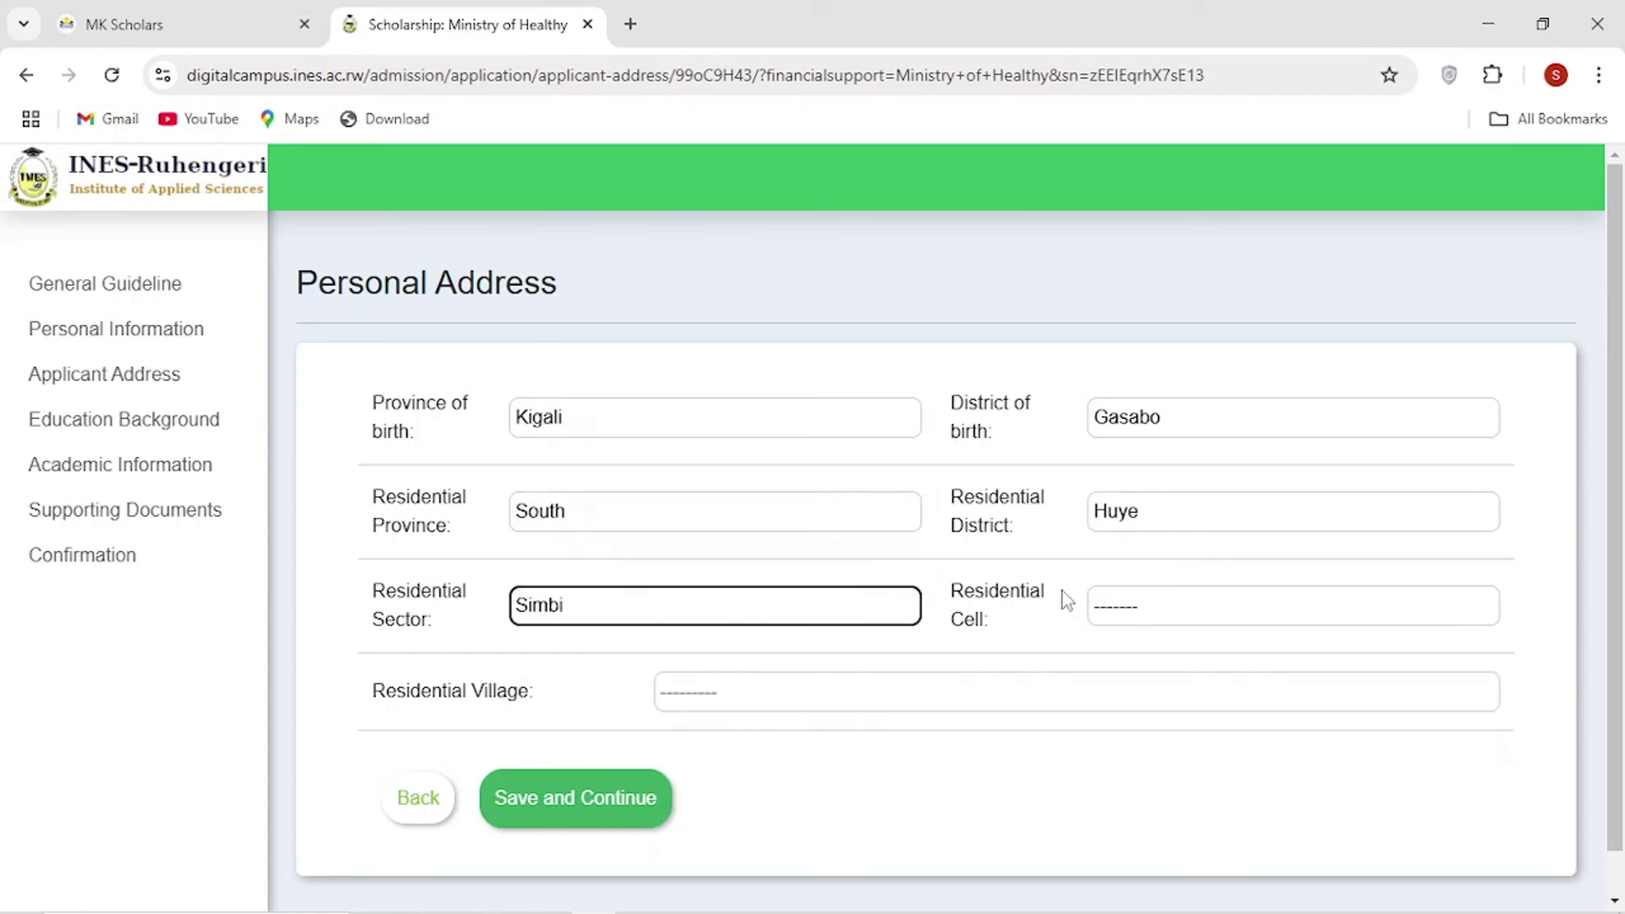
left_click(1173, 606)
left_click(1139, 673)
left_click(663, 692)
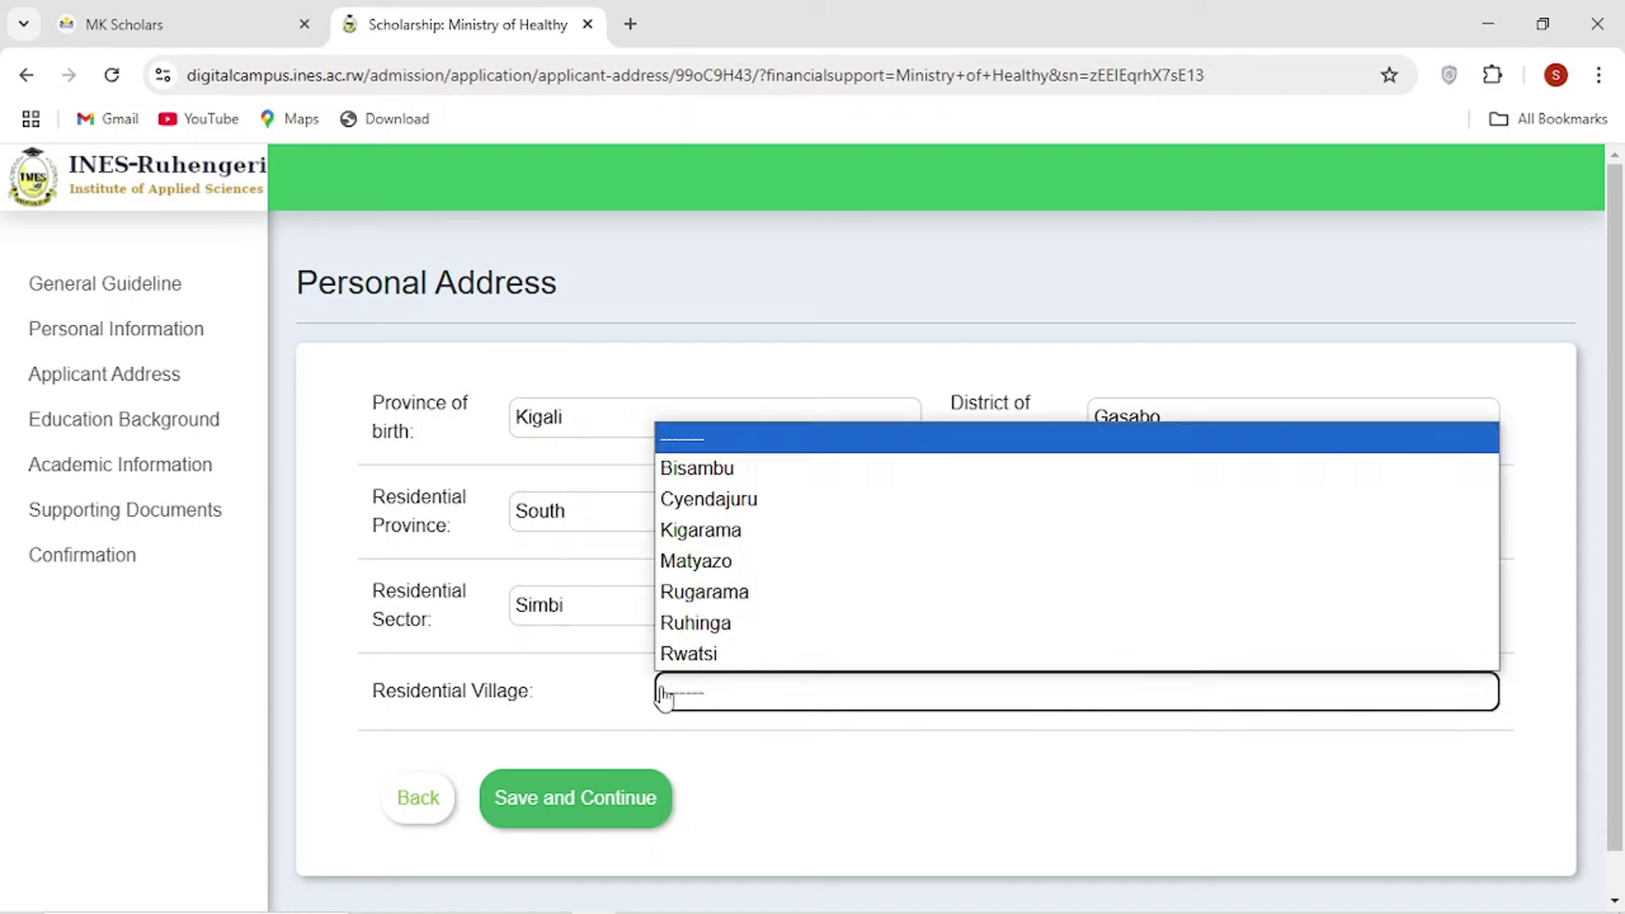
left_click(702, 530)
left_click(601, 800)
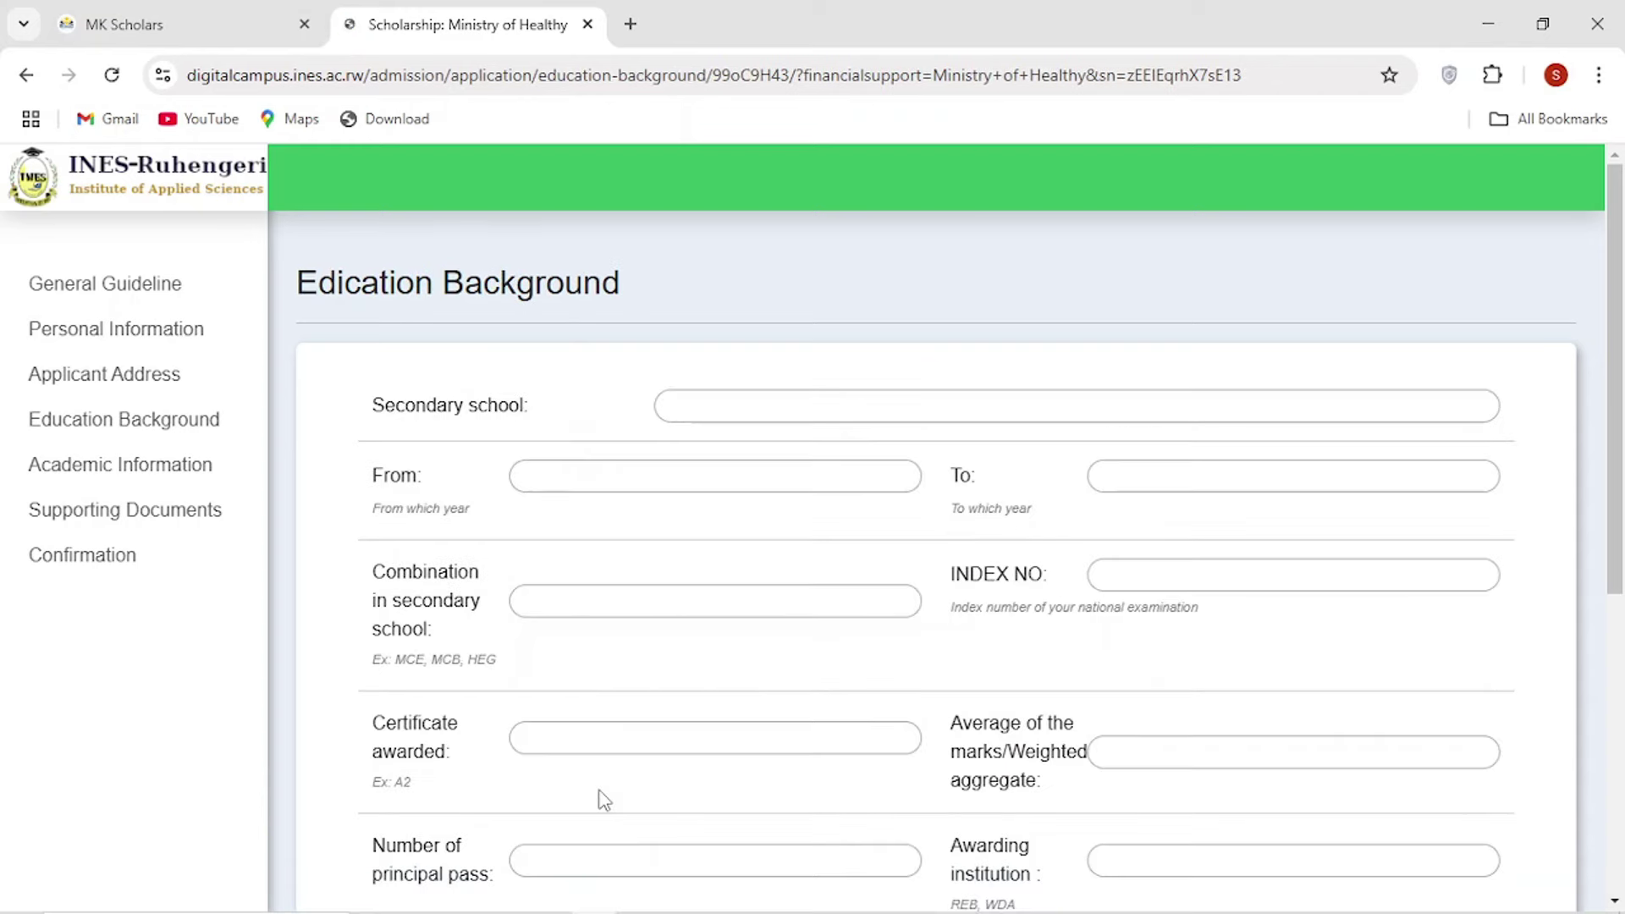
Enter secondary school mk scholars, attended from 2020 to 2023.
left_click(732, 409)
type("mk scholars")
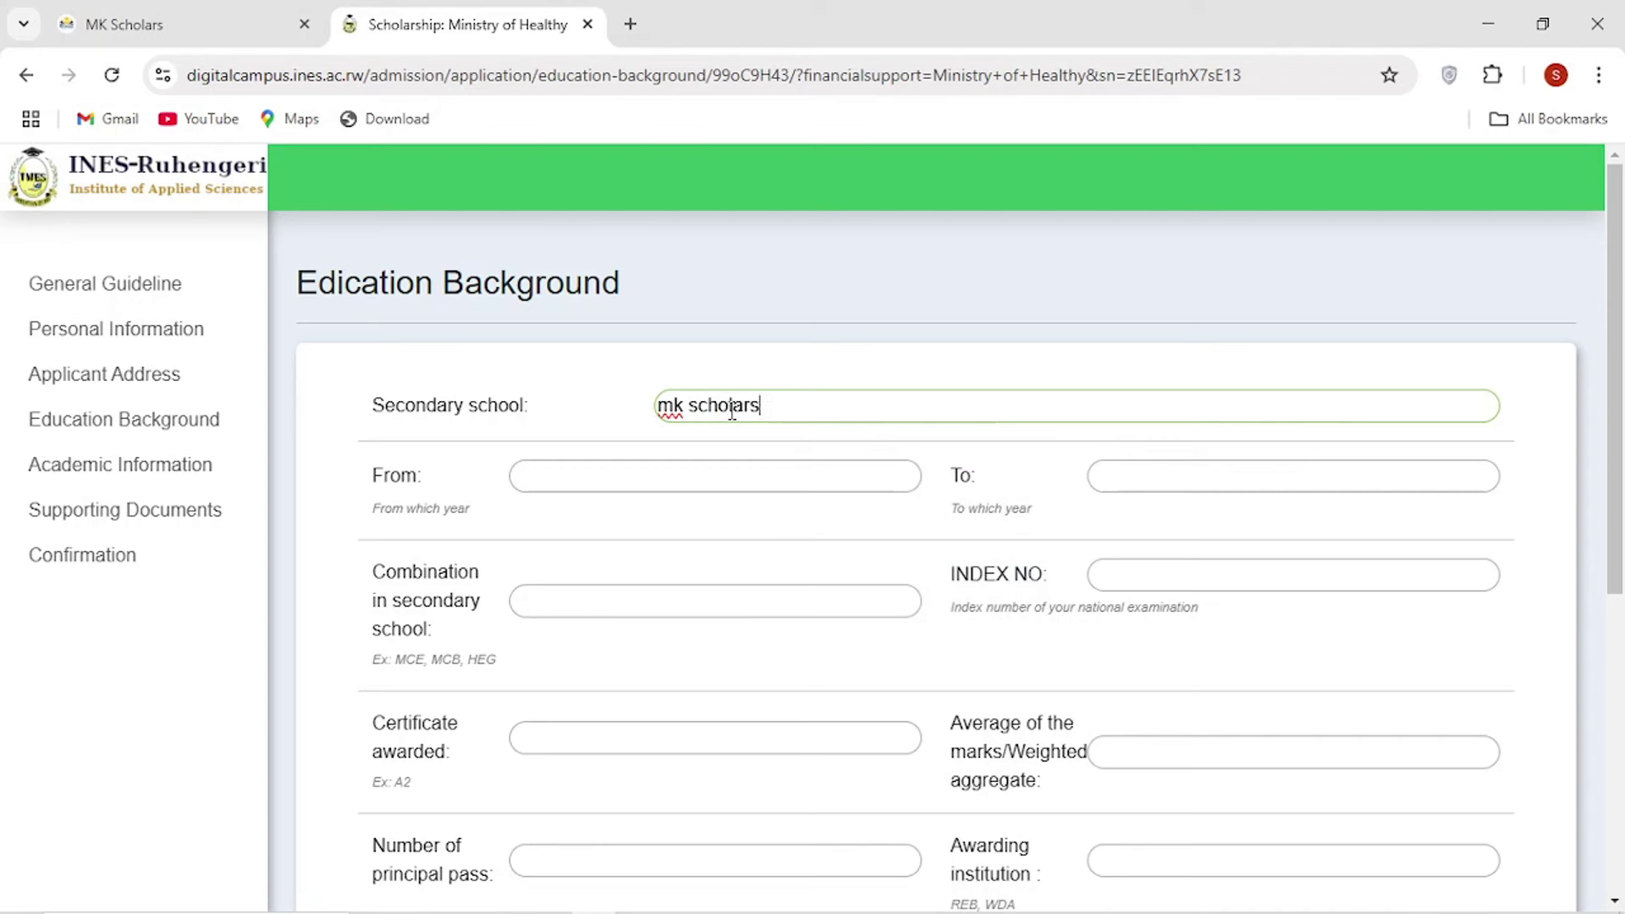
left_click(596, 382)
scroll(608, 408, "down", 1)
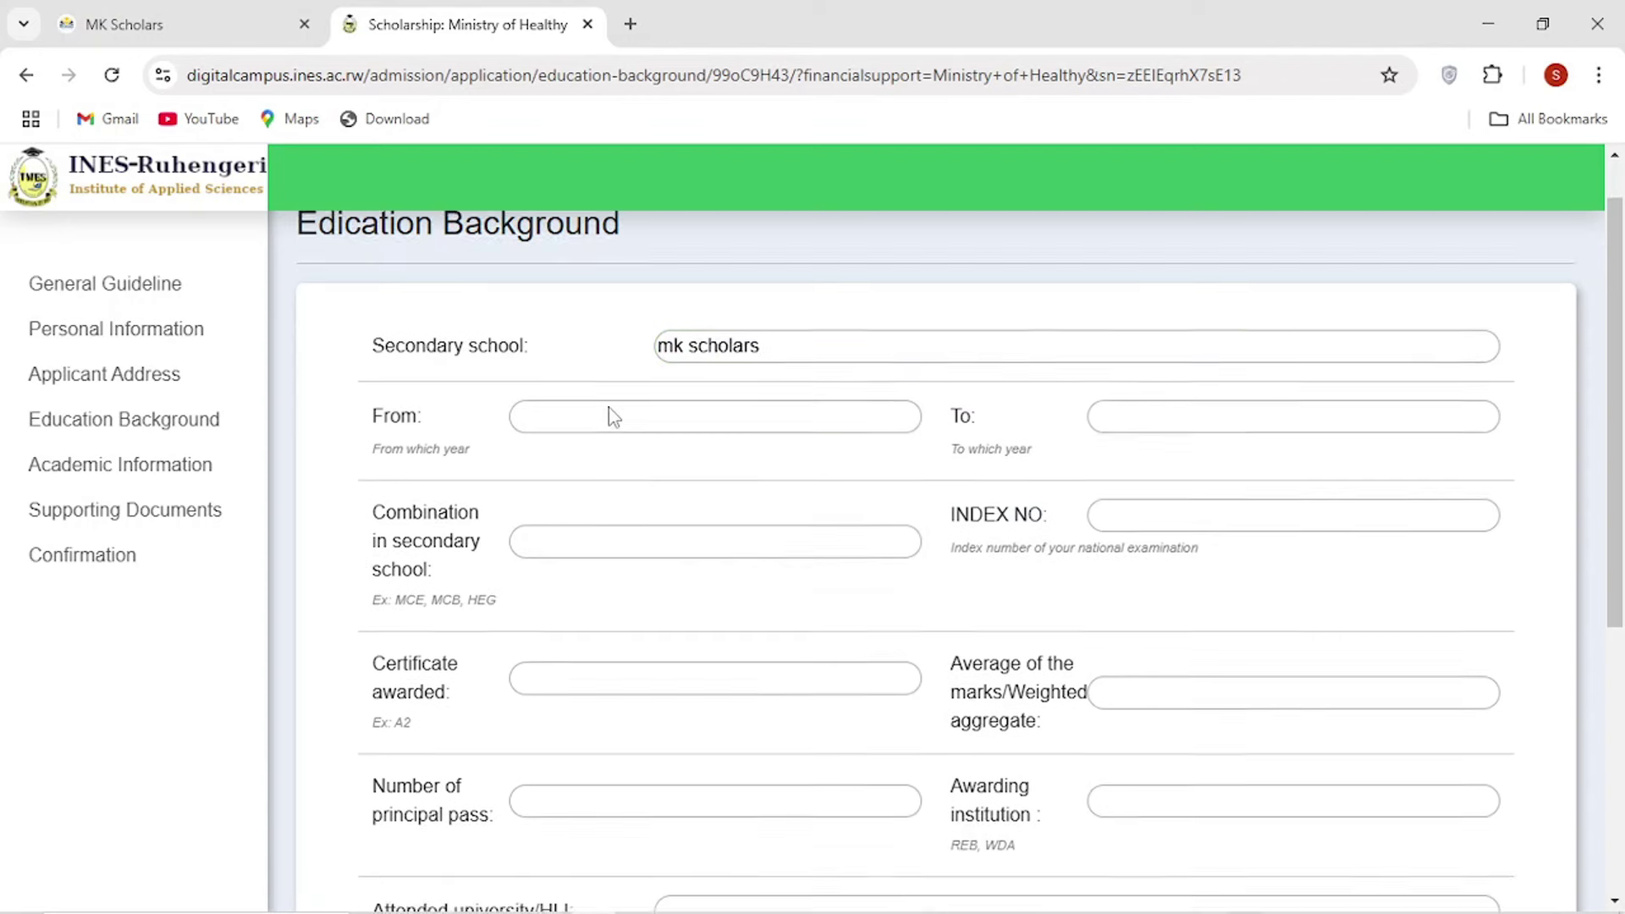
scroll(607, 408, "up", 1)
left_click(749, 404)
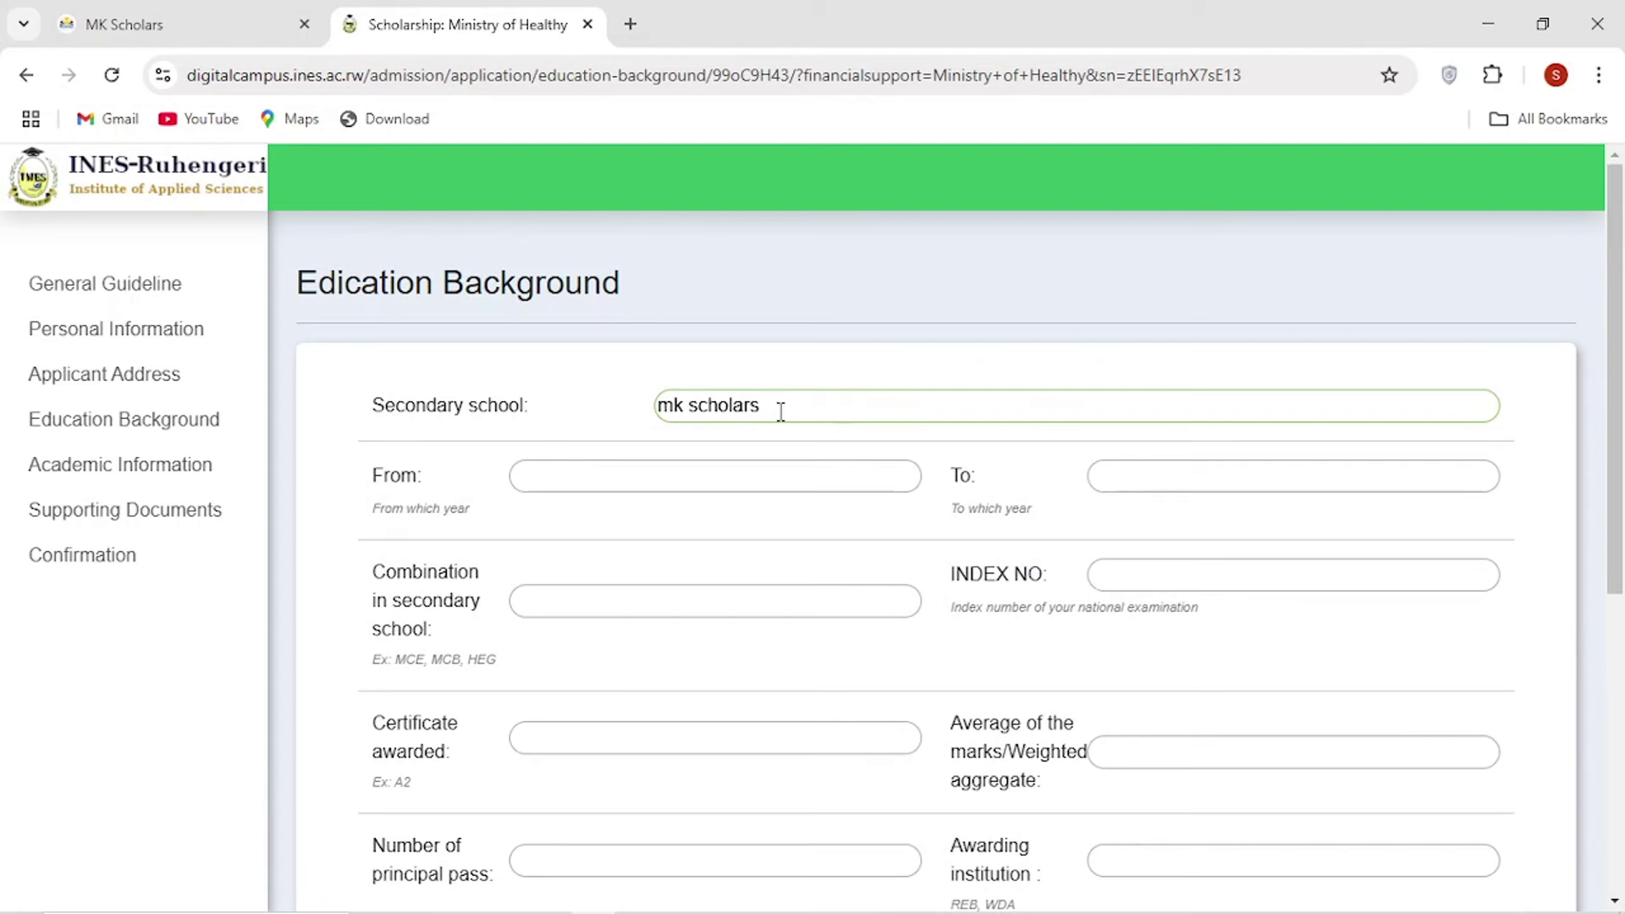
left_click(629, 468)
left_click(682, 535)
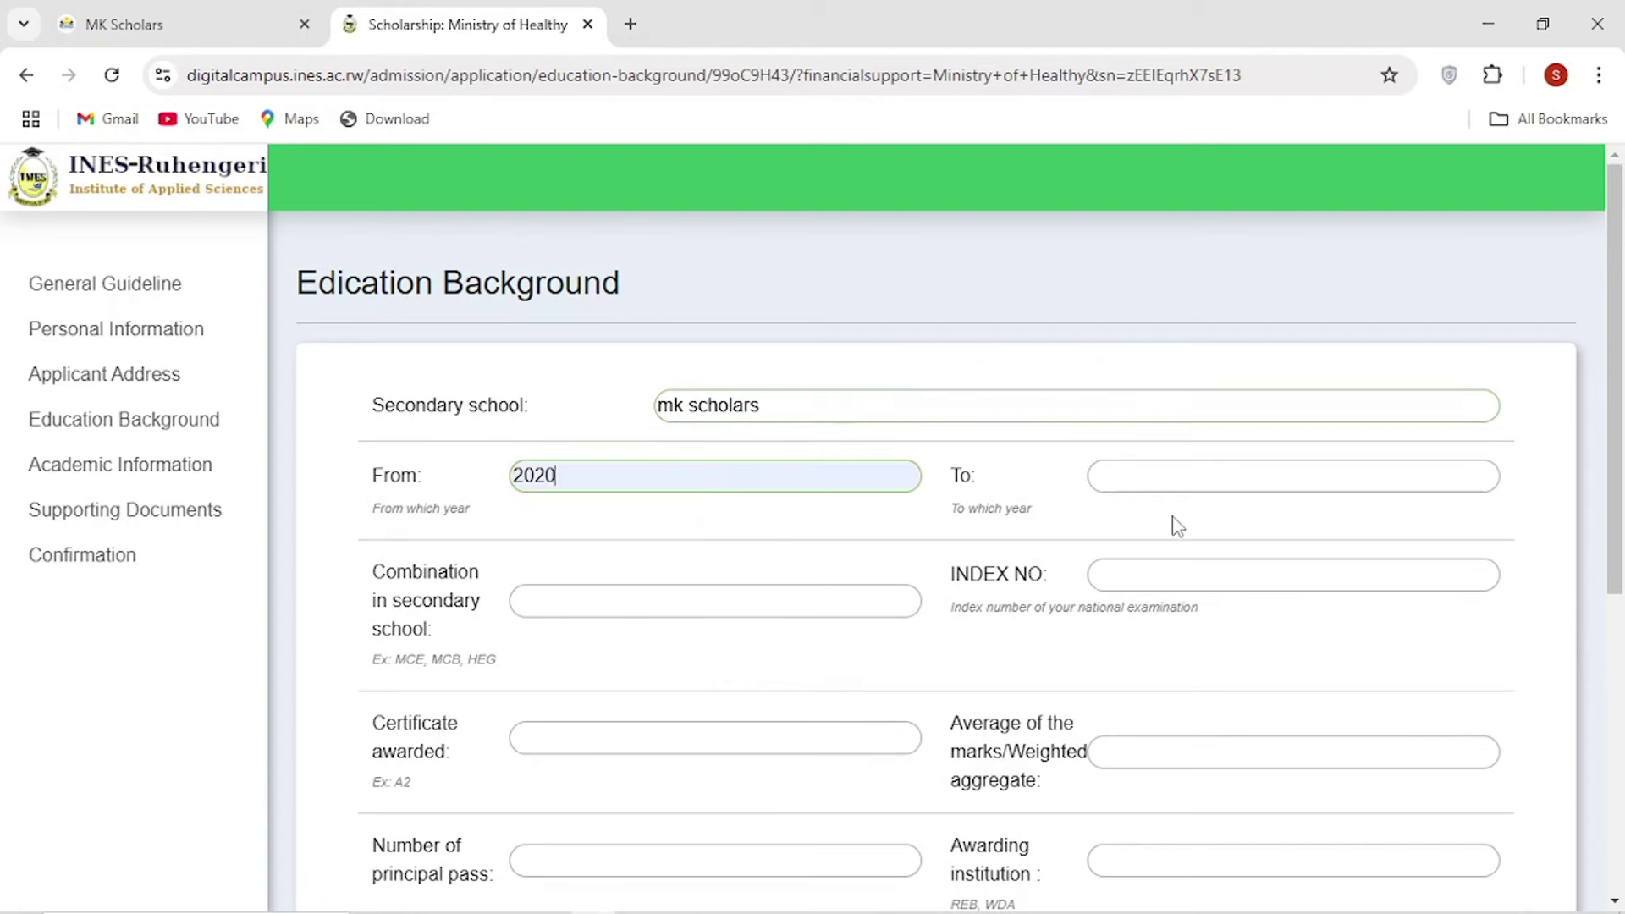
left_click(1203, 482)
left_click(1234, 573)
Choose combination PCB and enter the exam index number.
scroll(617, 403, "down", 3)
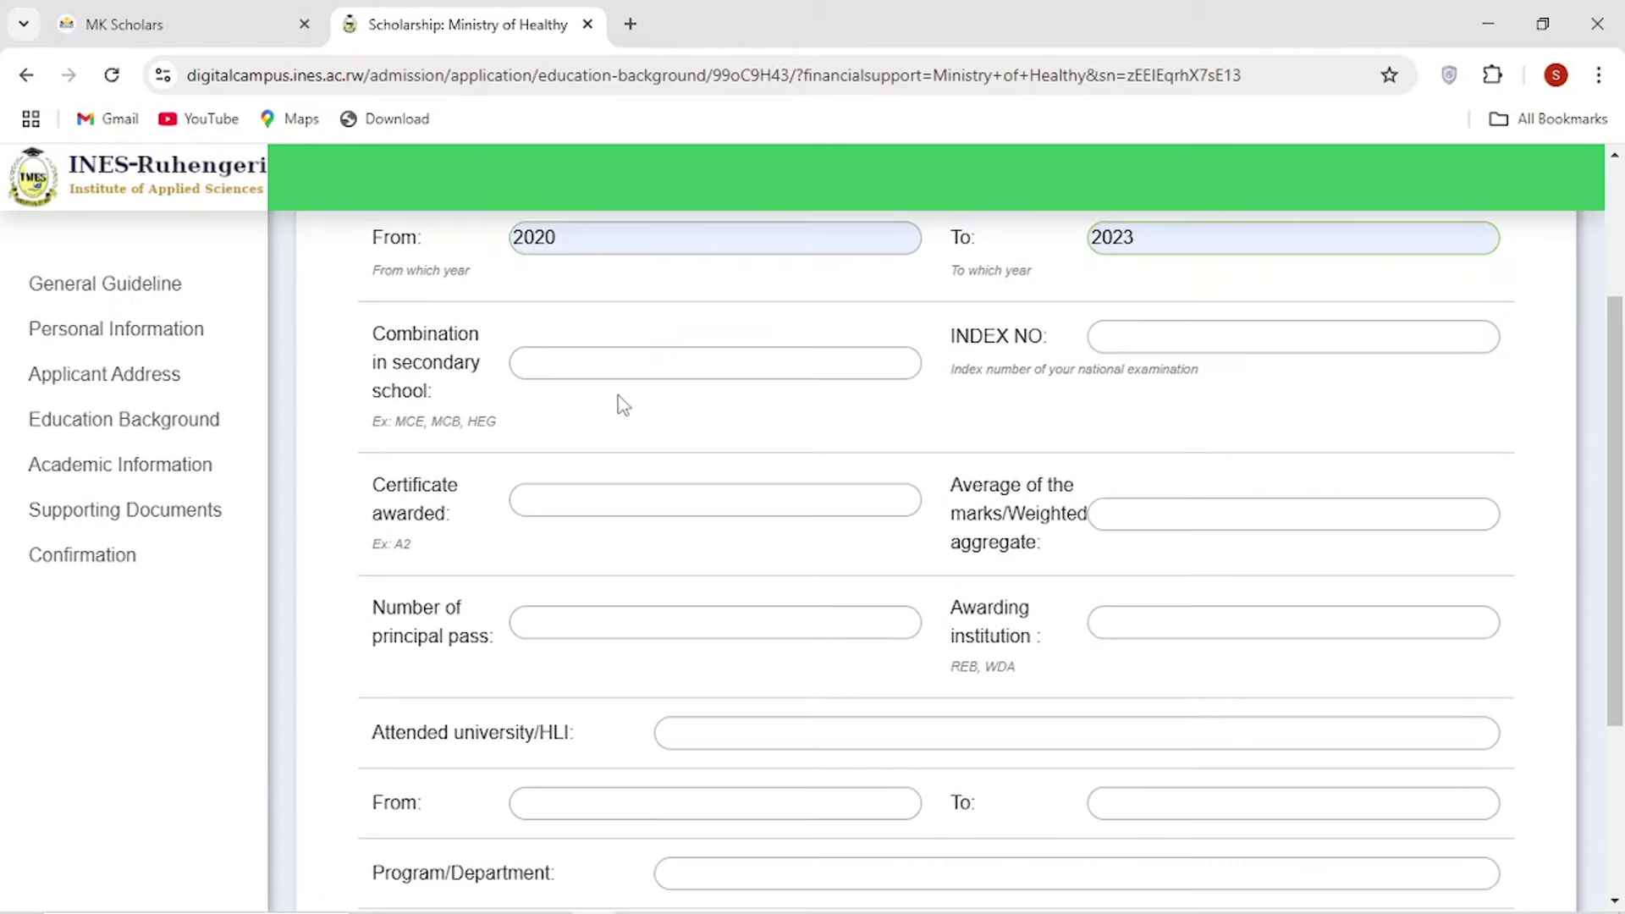
left_click(599, 366)
left_click(696, 459)
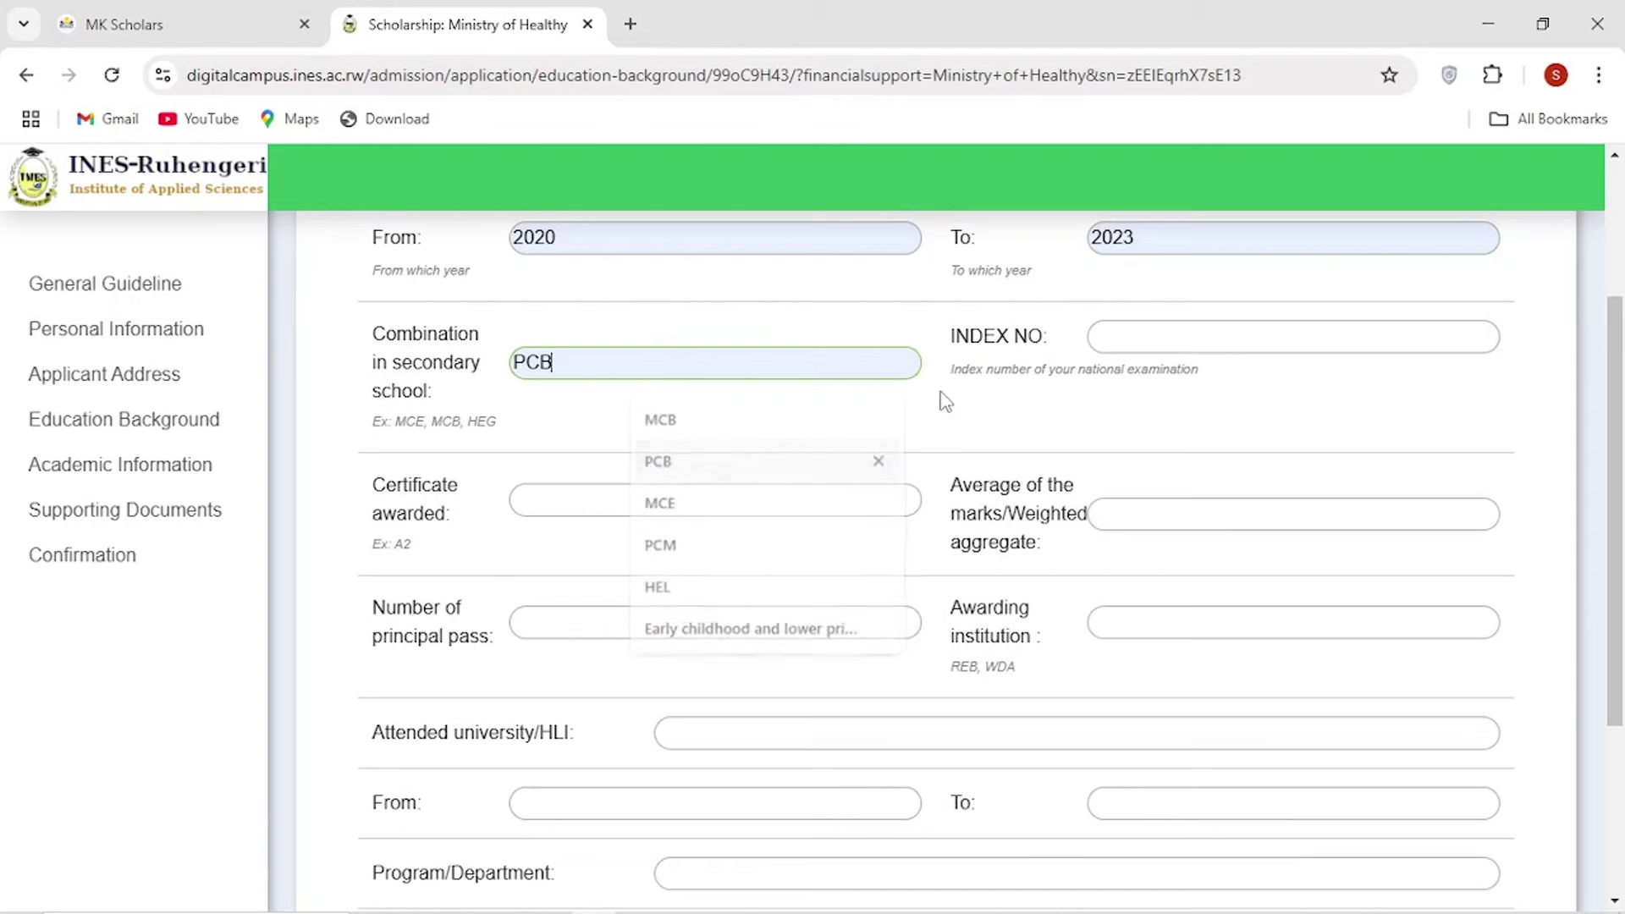
left_click(1293, 330)
type("34563456475676")
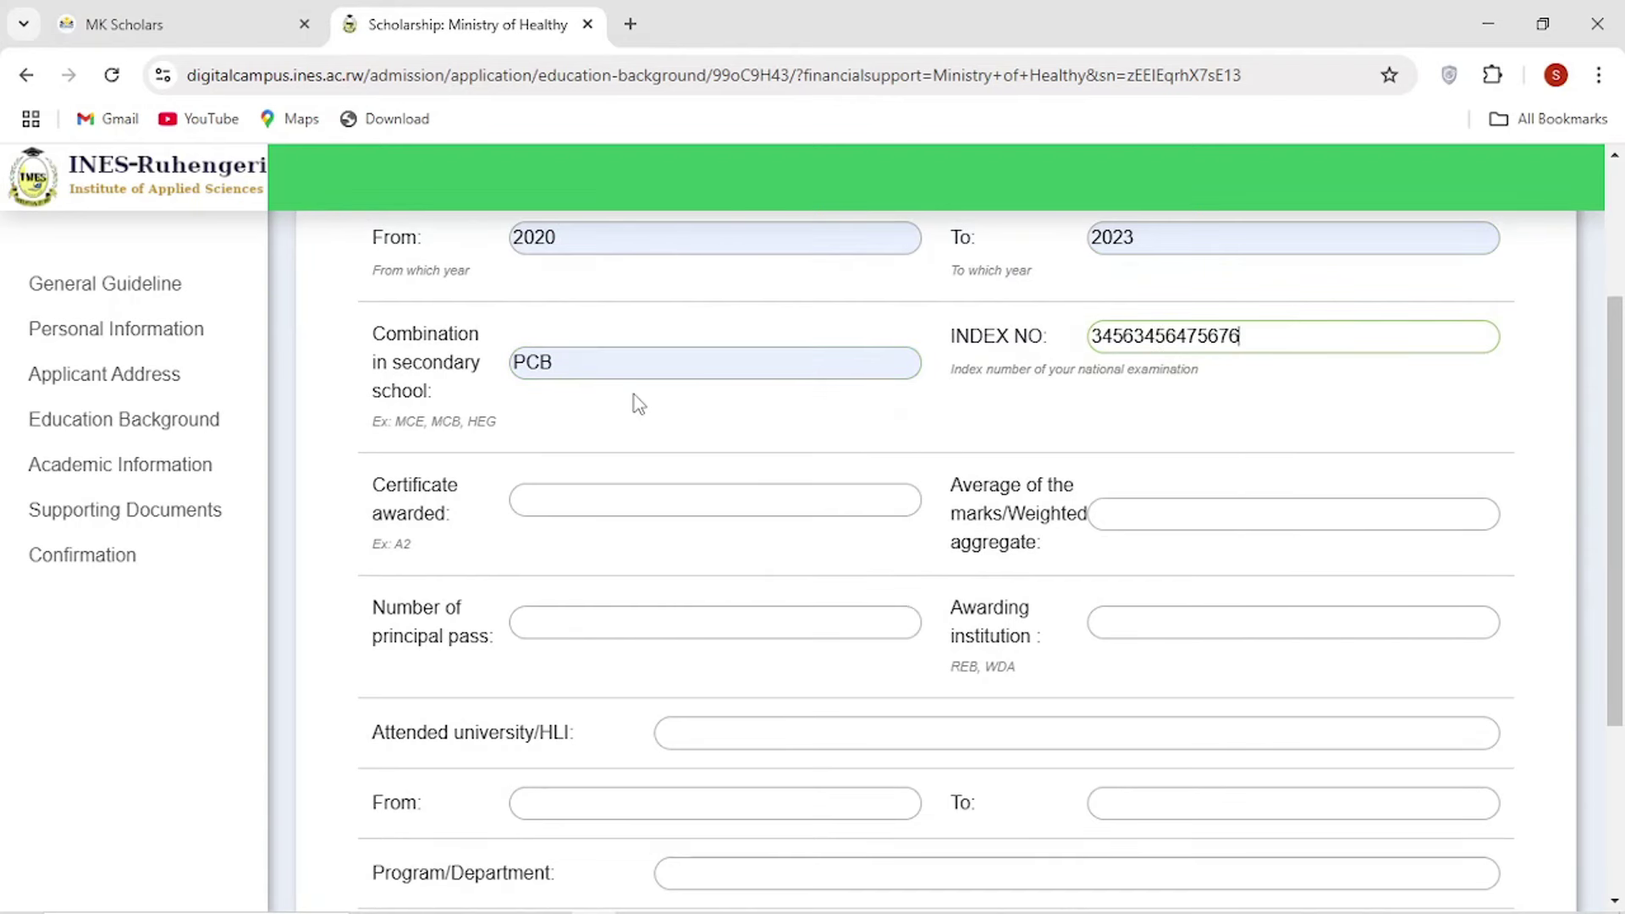
Set certificate awarded to A2 and average of marks to 80%.
scroll(633, 399, "down", 1)
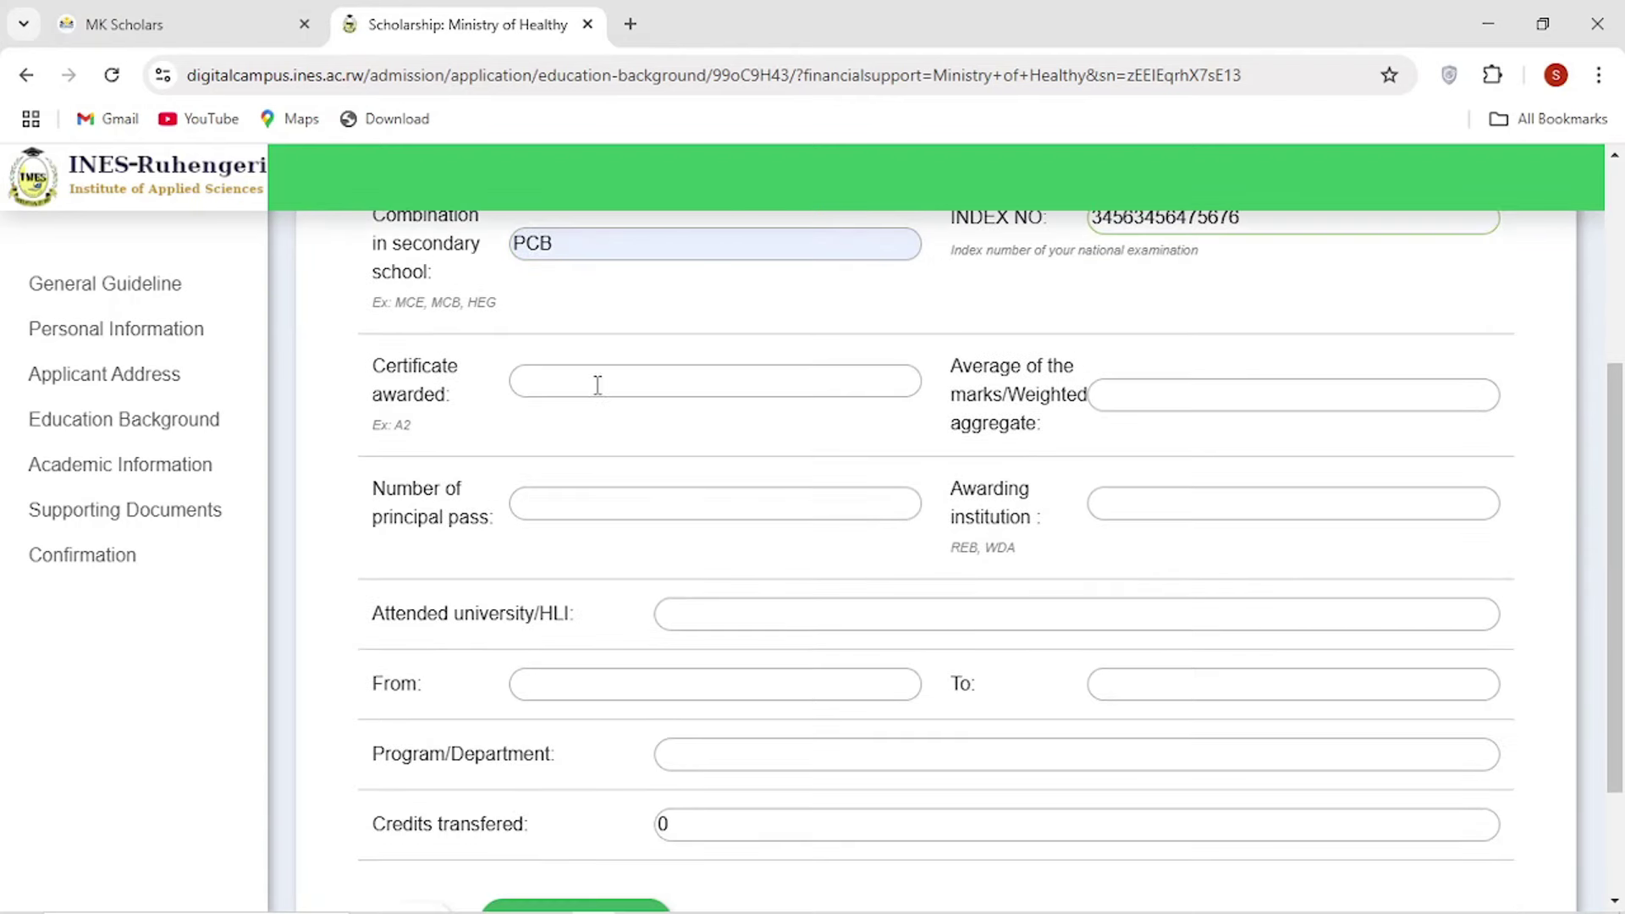
left_click(577, 374)
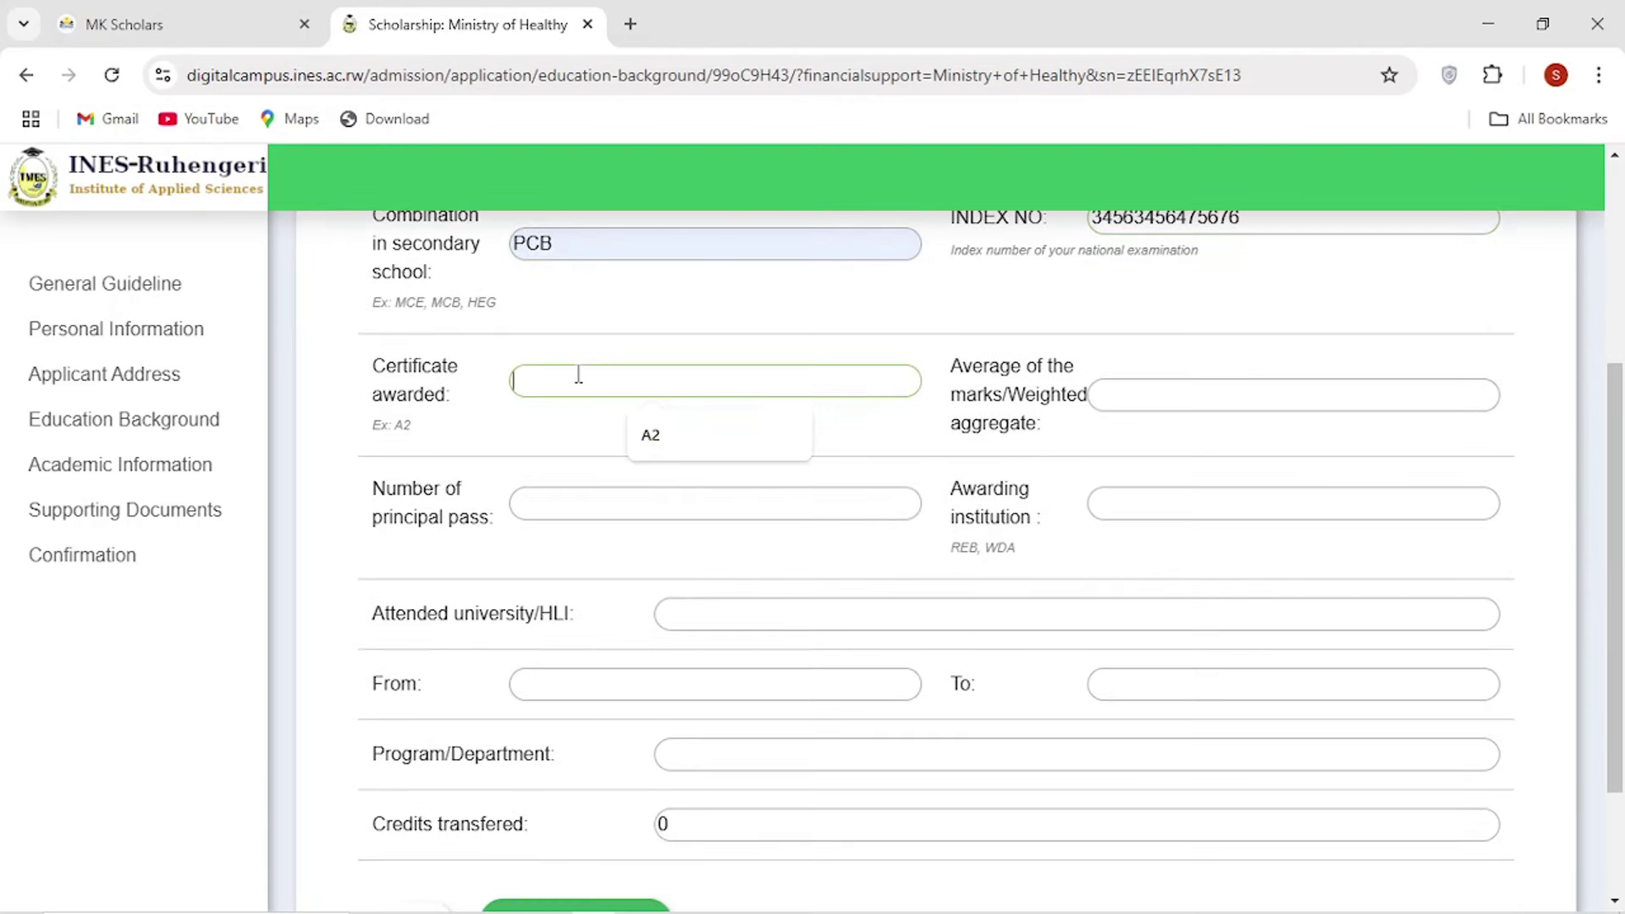
left_click(668, 441)
left_click_drag(375, 366, 468, 417)
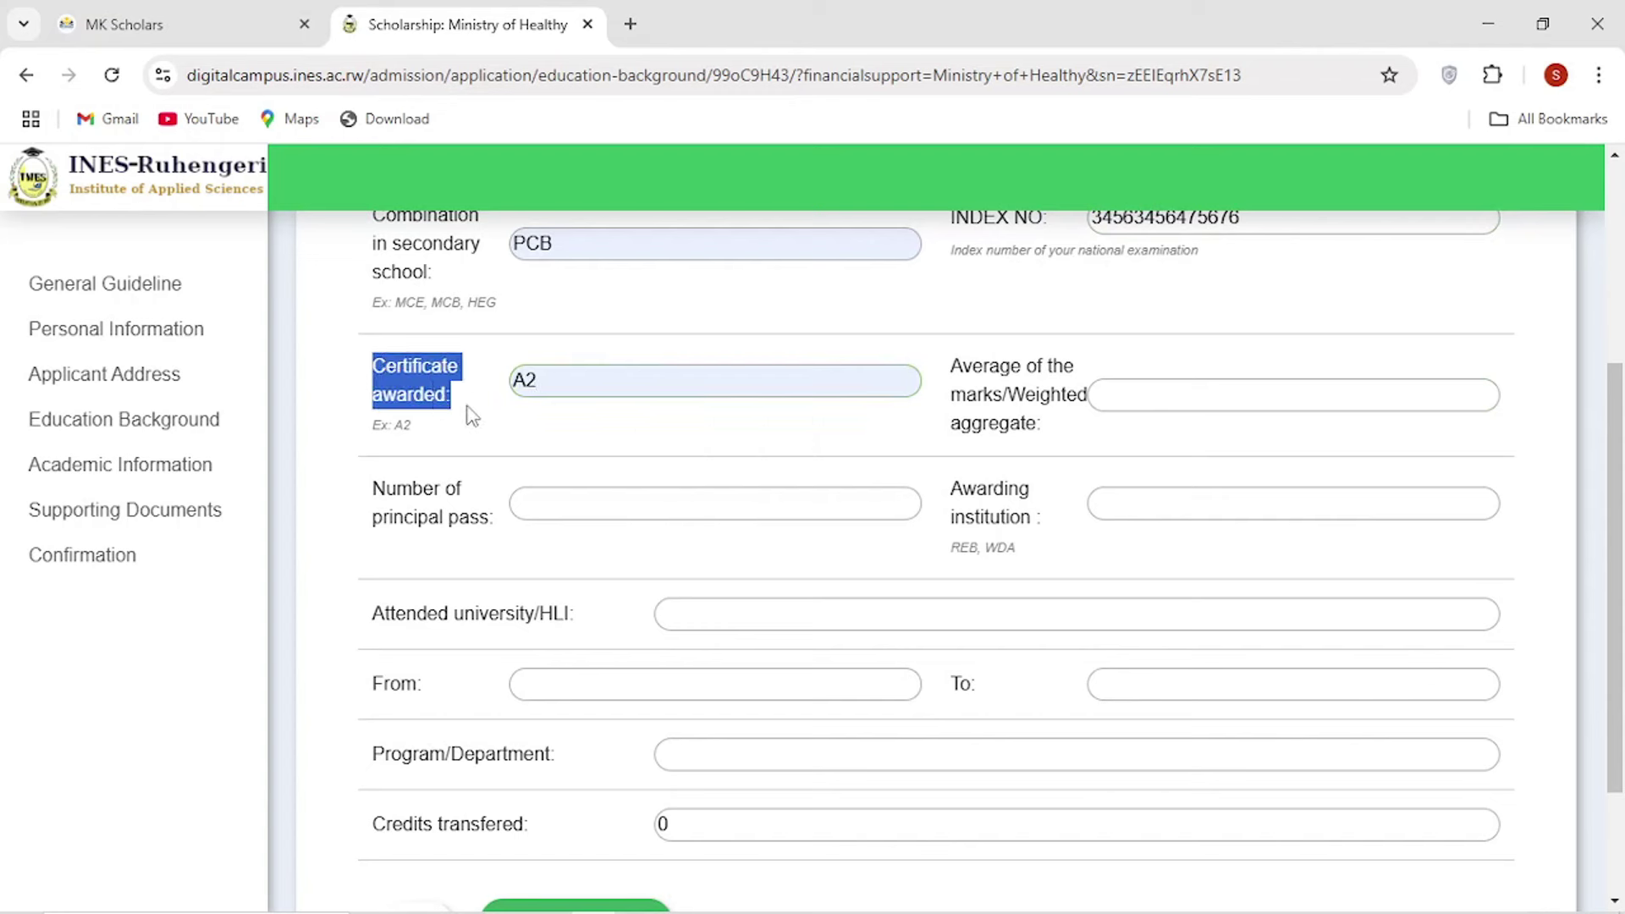
left_click(470, 415)
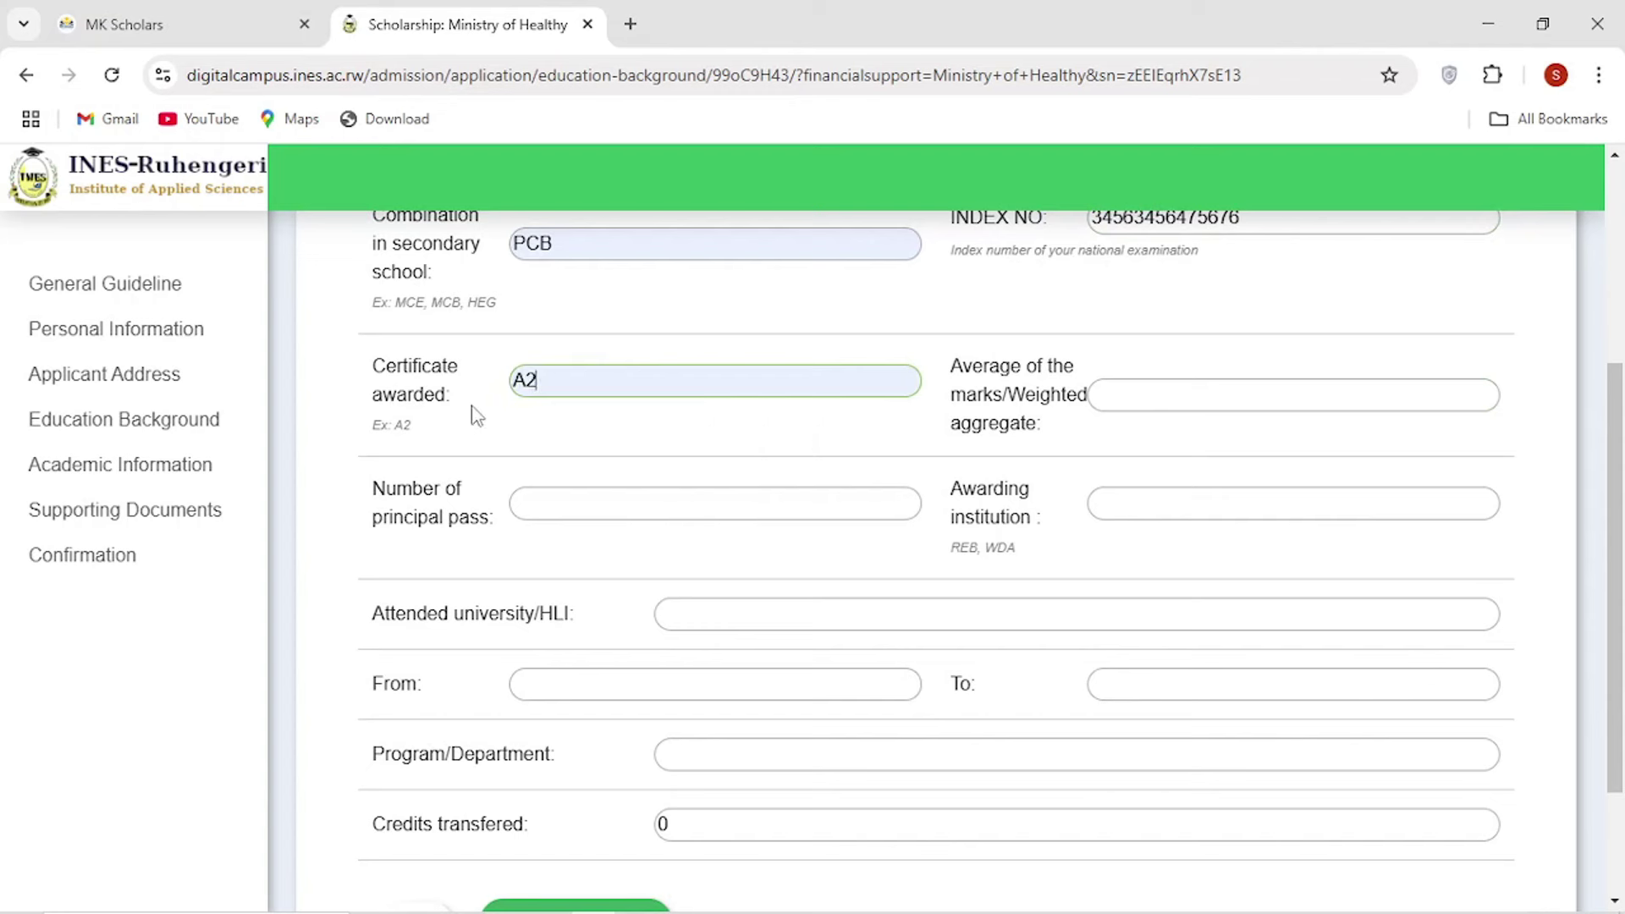
left_click(1147, 410)
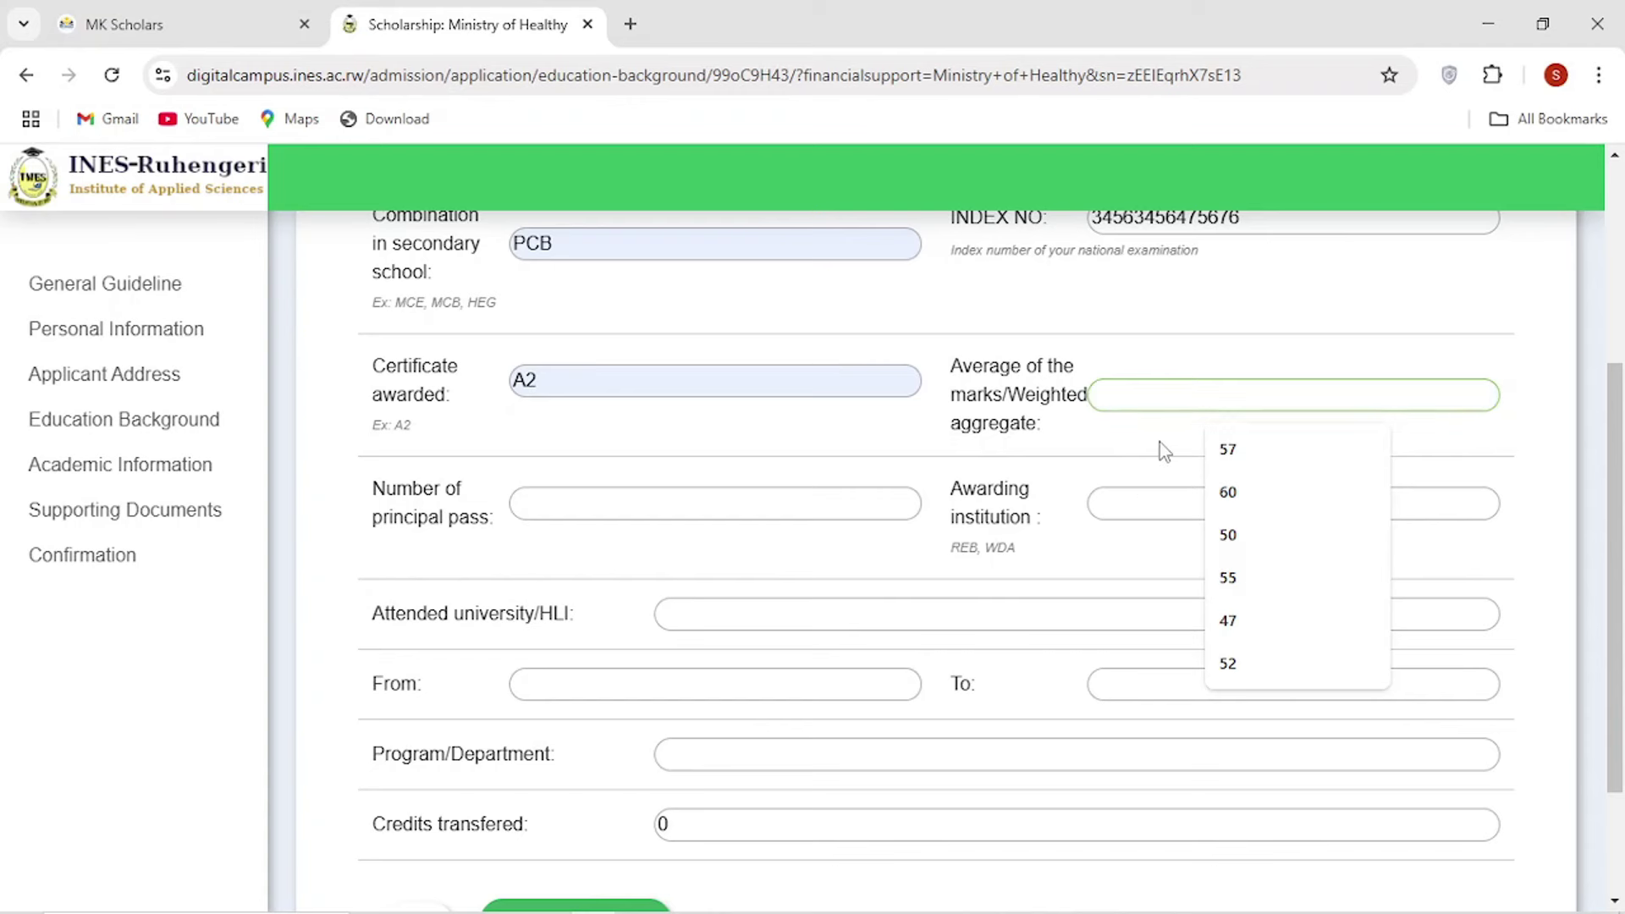
type("80")
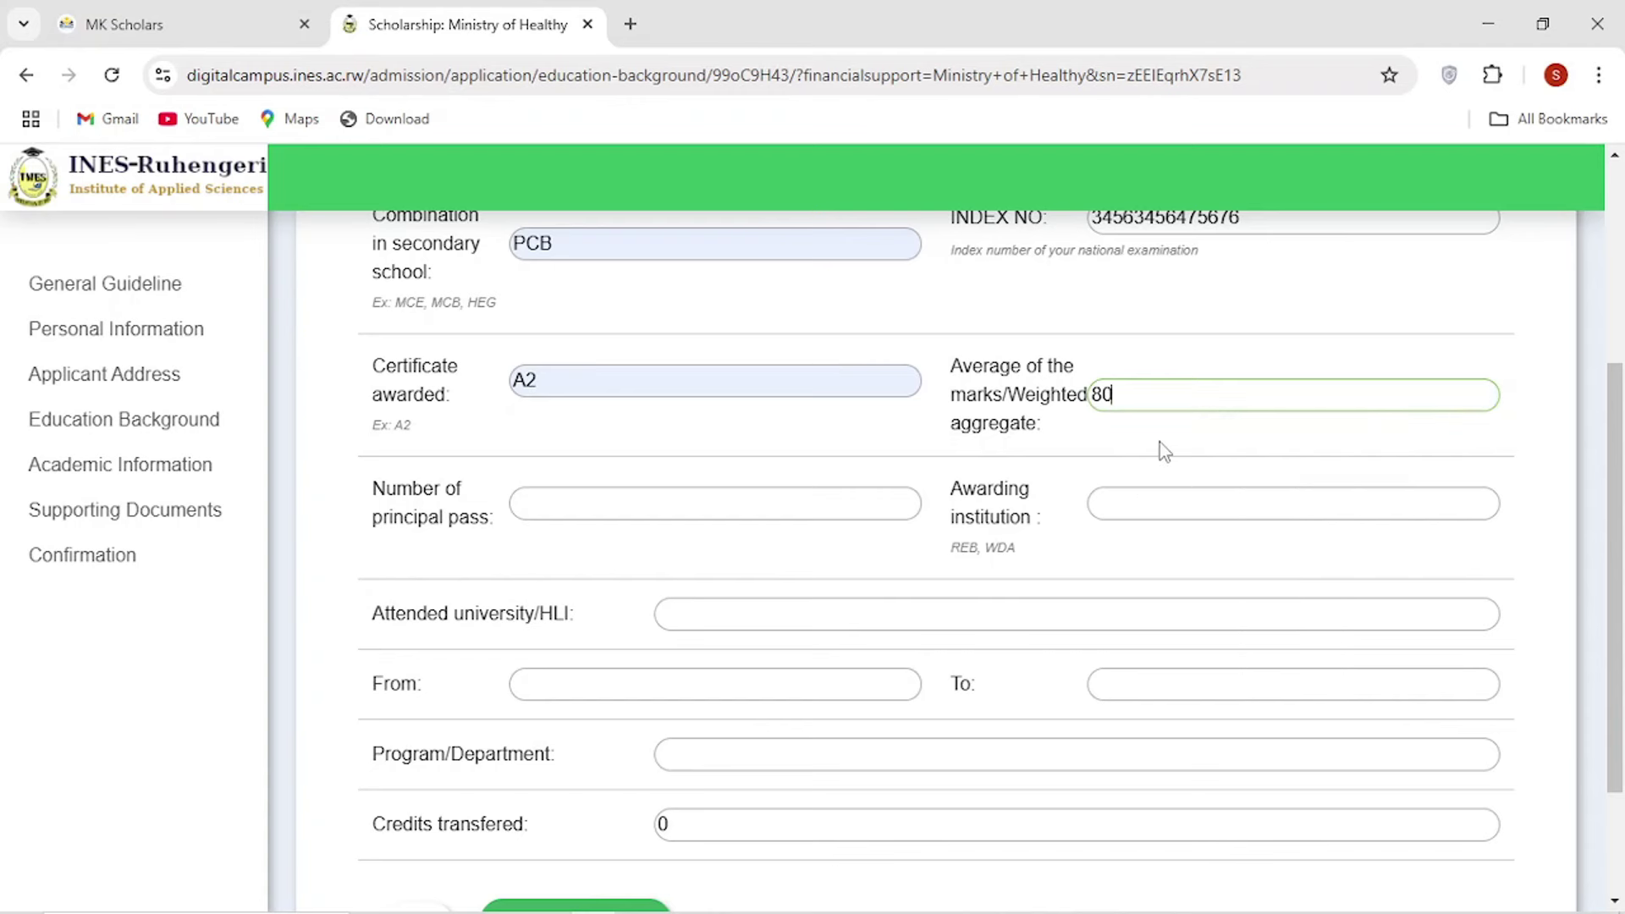
type("%")
scroll(921, 446, "down", 2)
scroll(667, 418, "up", 2)
scroll(508, 431, "down", 2)
Enter 3 principal passes, institution REB, university none, and save the education background.
left_click(569, 386)
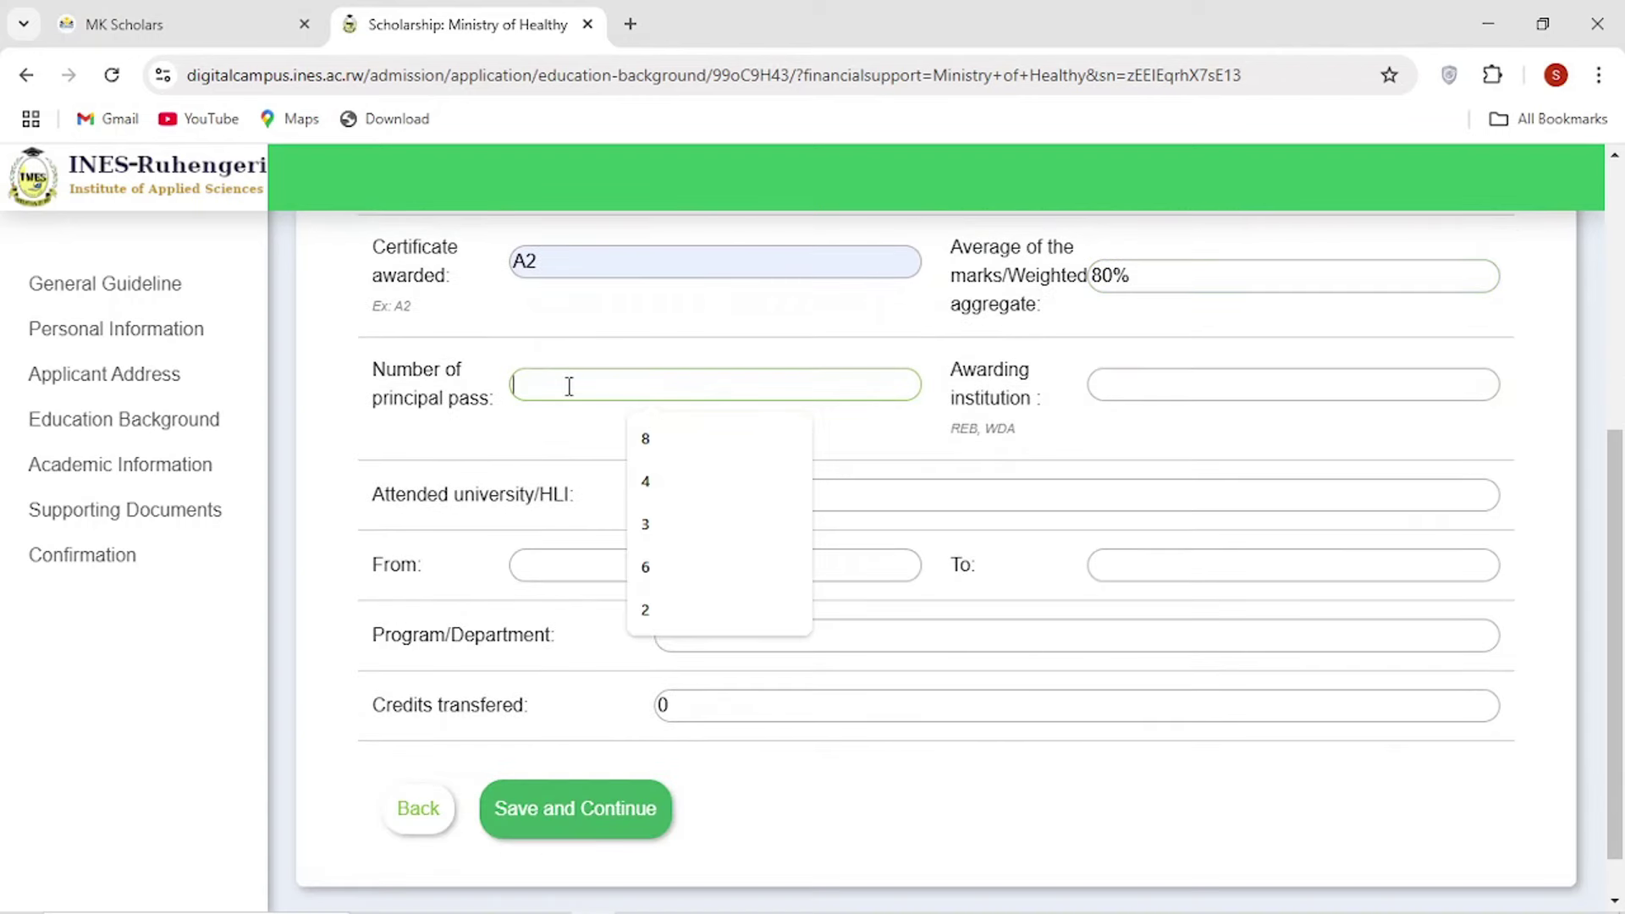
type("3")
left_click(1186, 385)
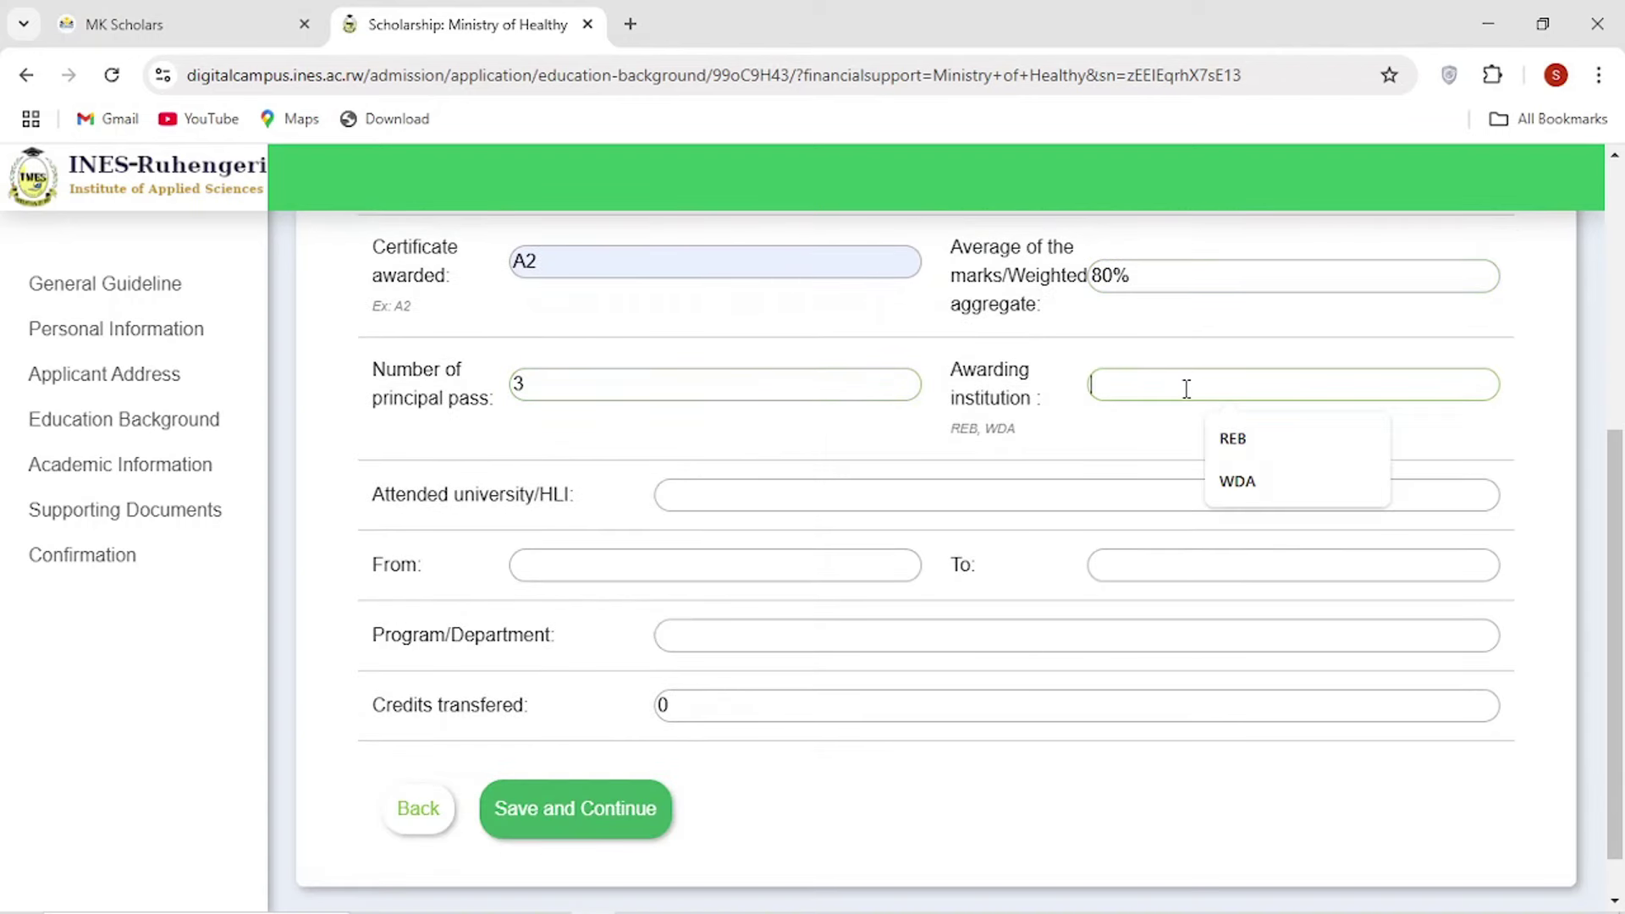
left_click(1193, 445)
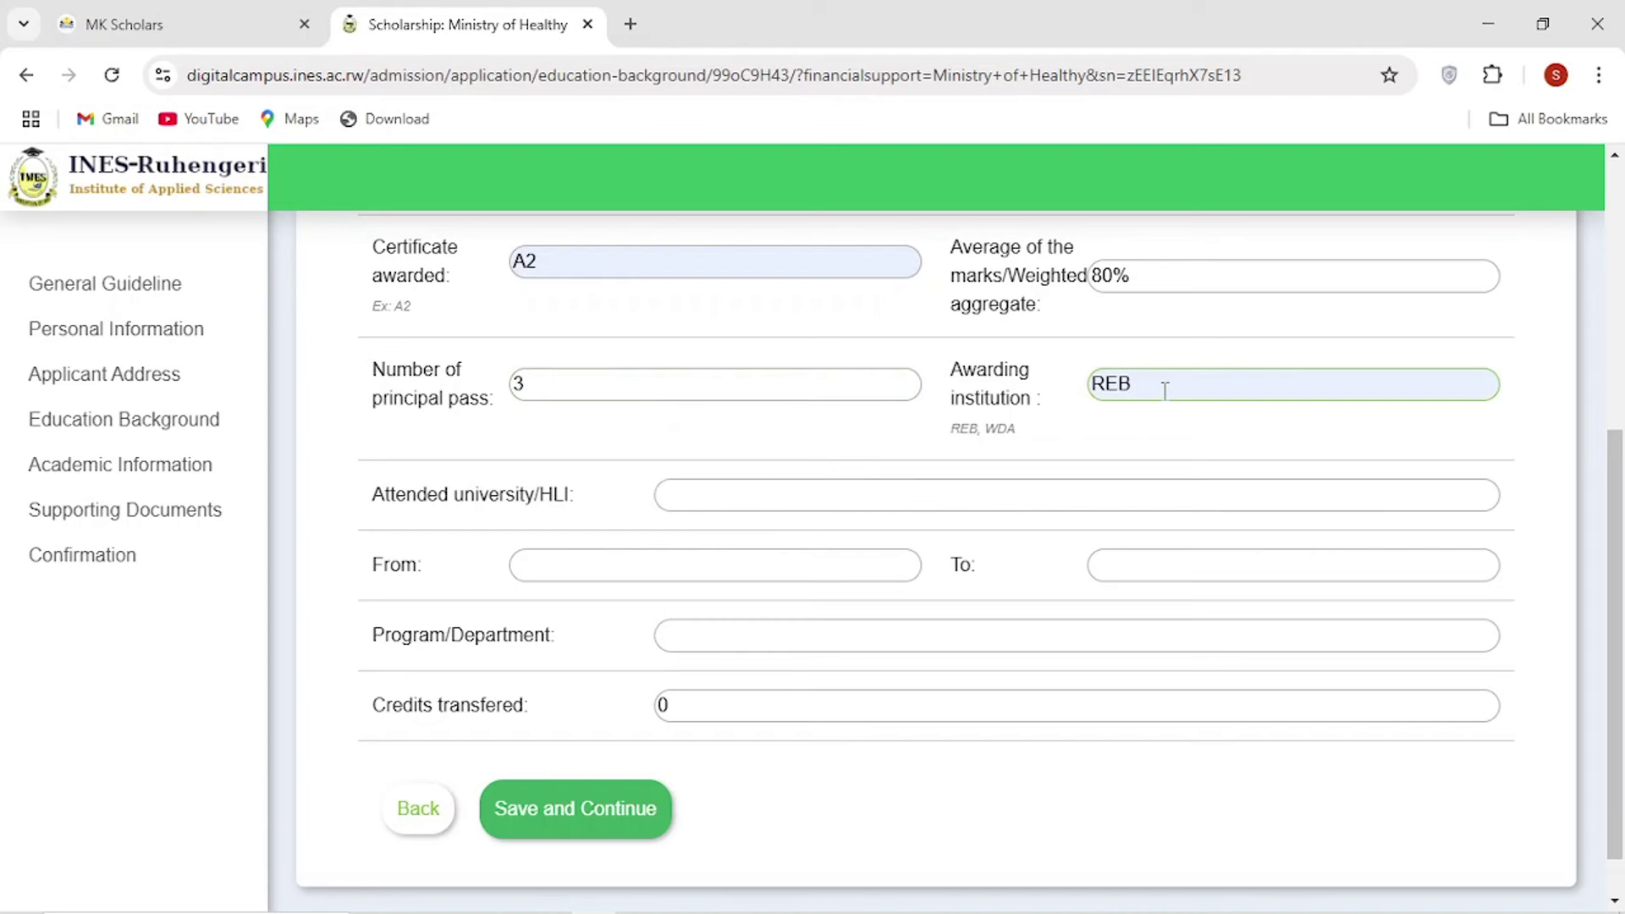
scroll(902, 474, "down", 1)
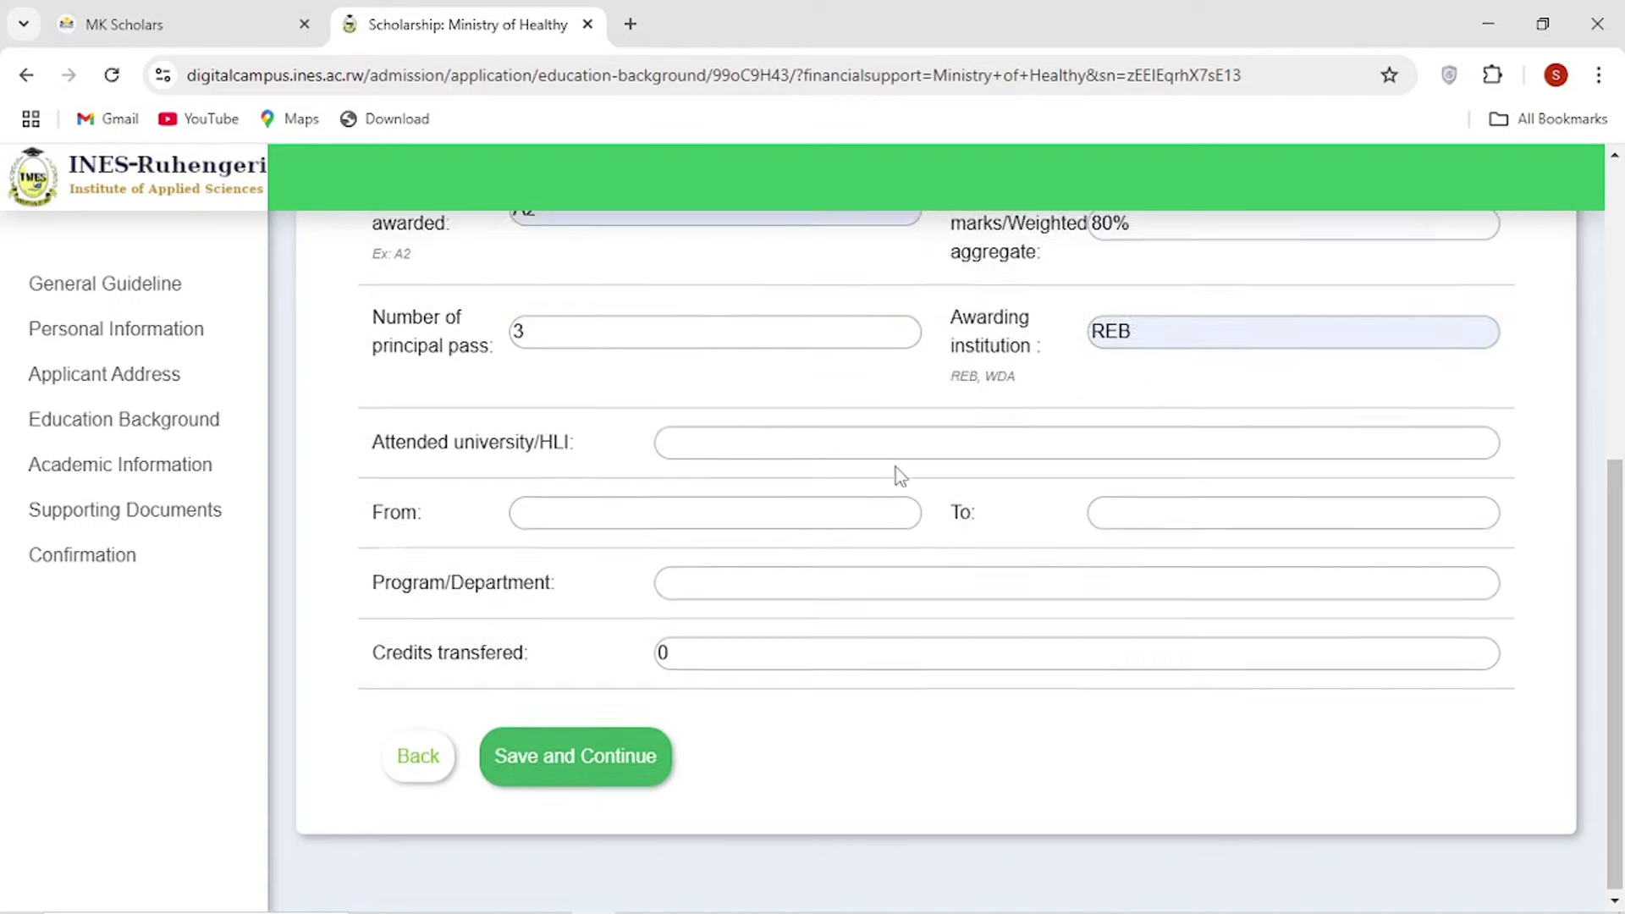
left_click(755, 447)
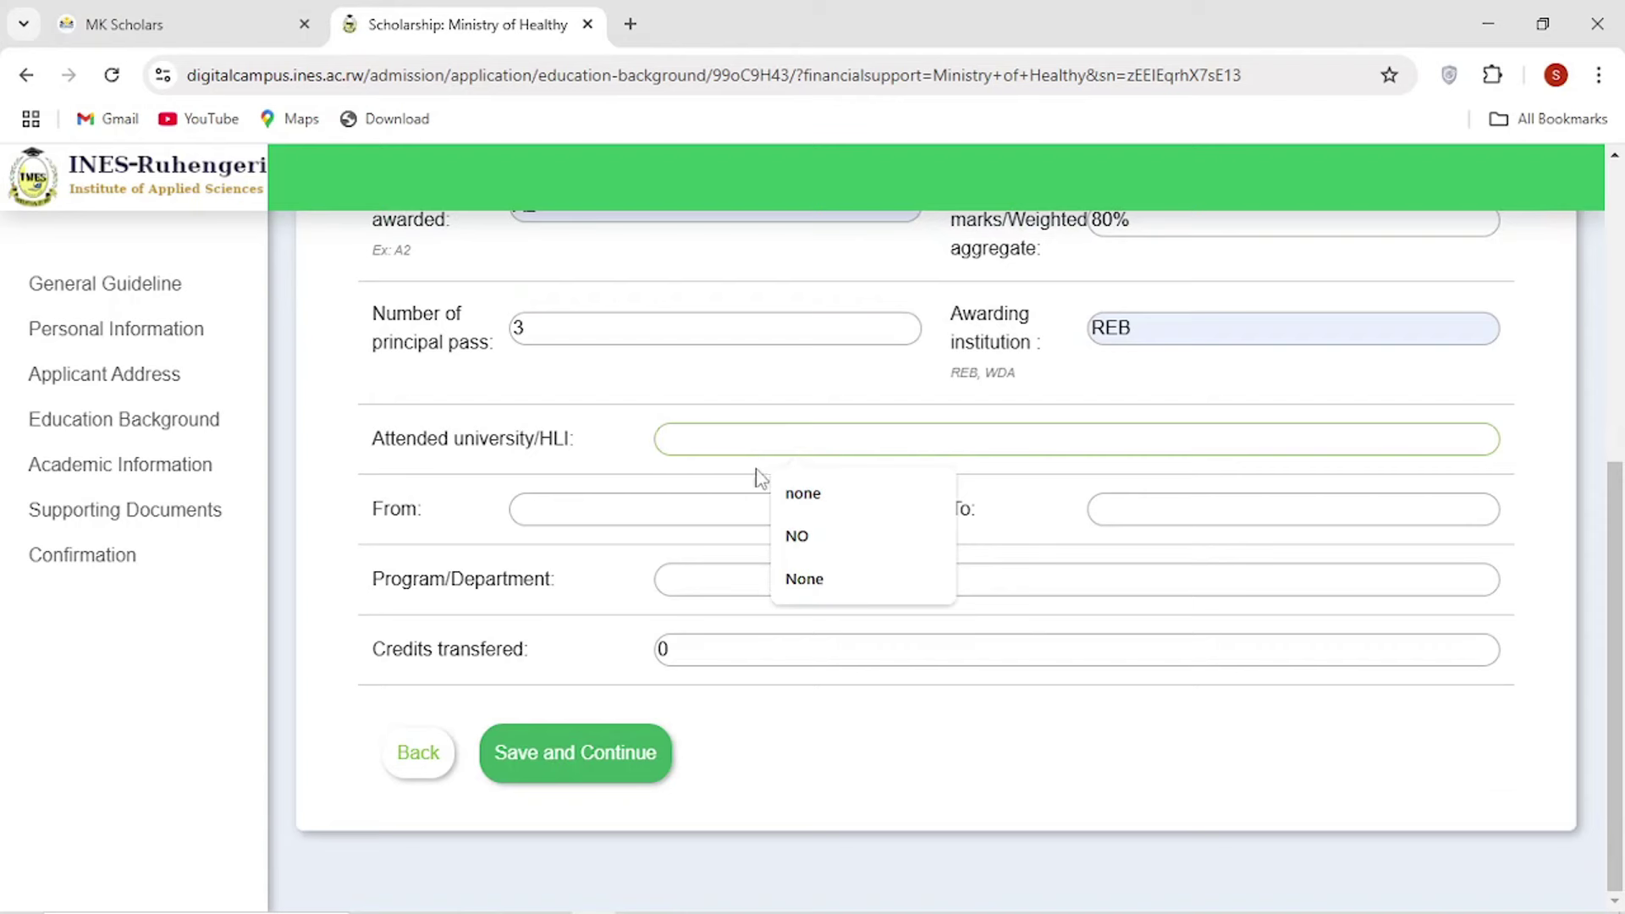
left_click(812, 494)
left_click(650, 517)
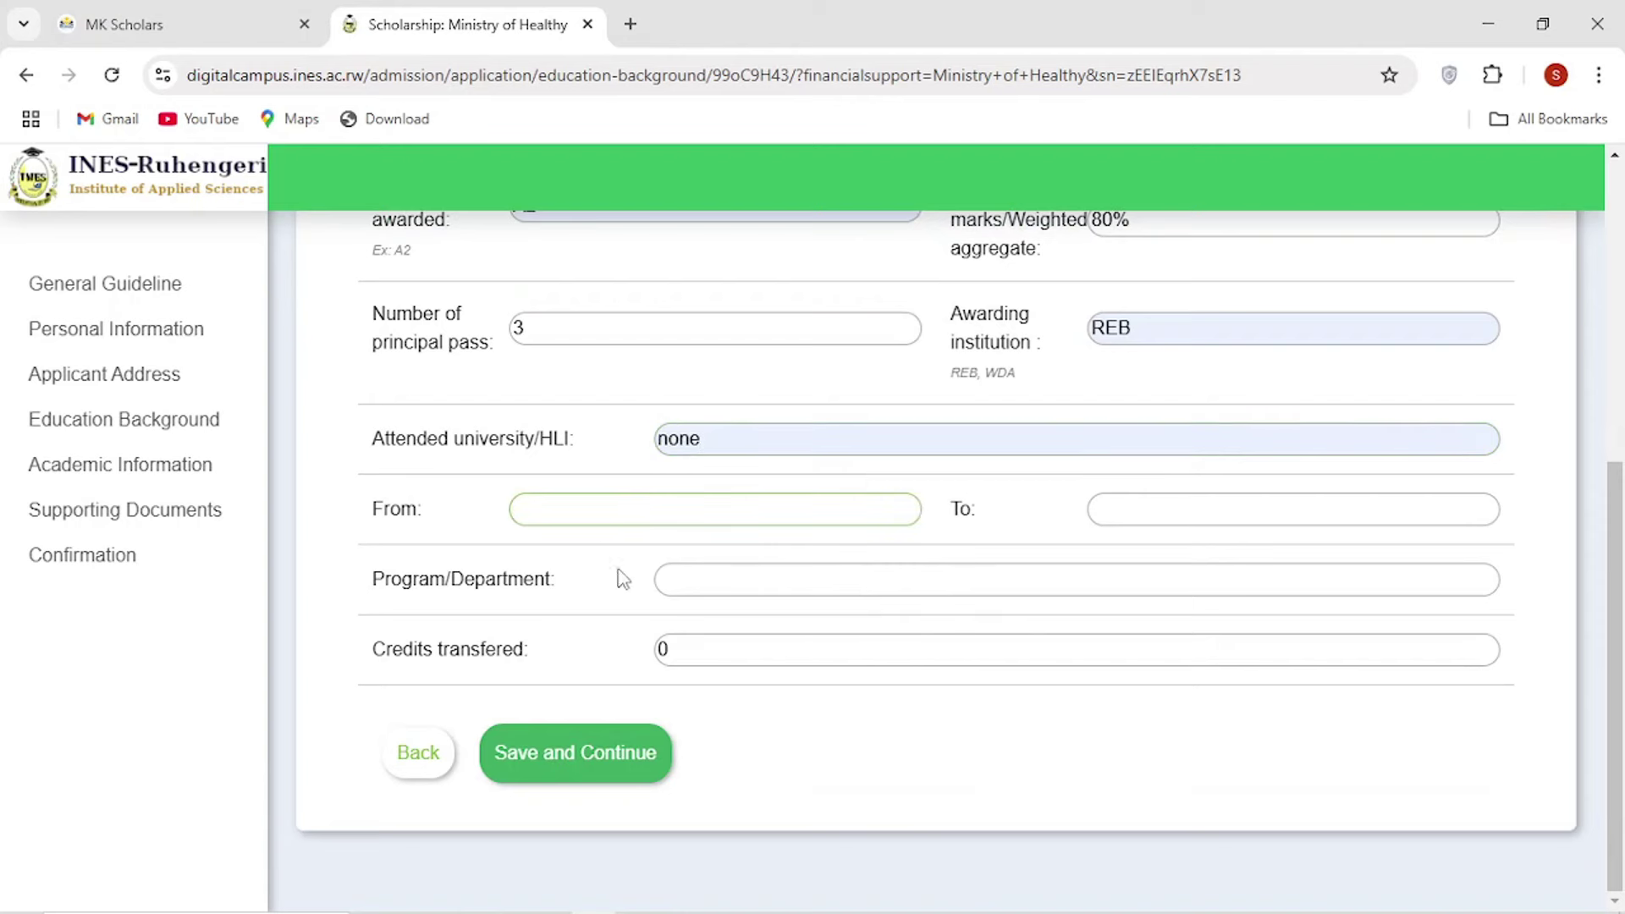
left_click(624, 763)
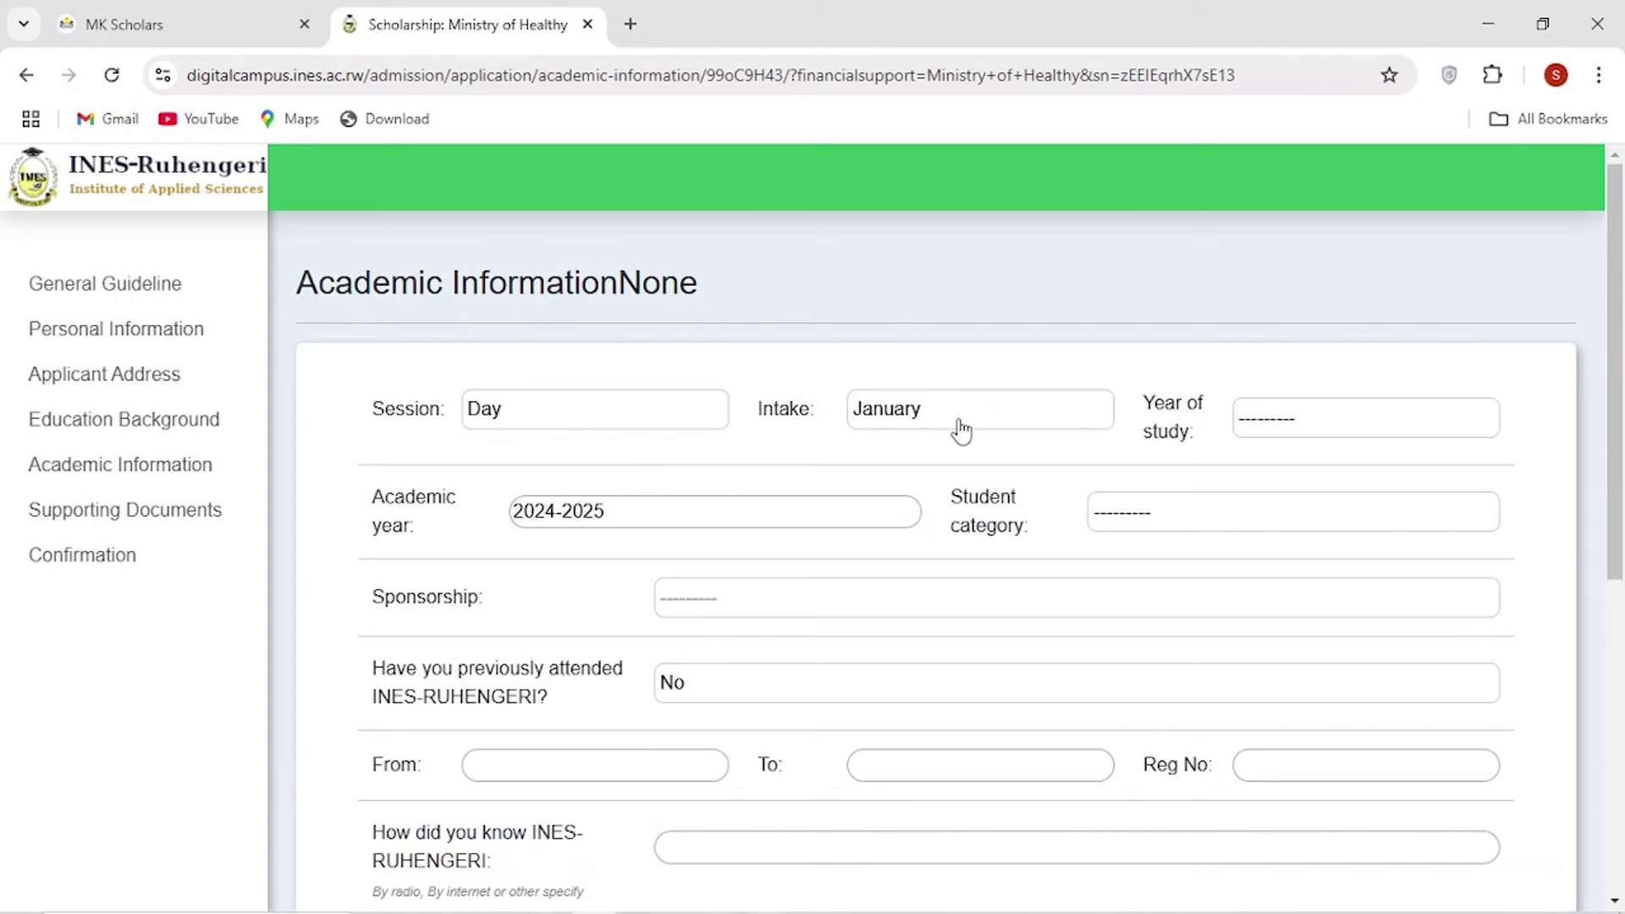
Keep January as the intake and choose 1st year as the year of study.
left_click(900, 423)
left_click(897, 443)
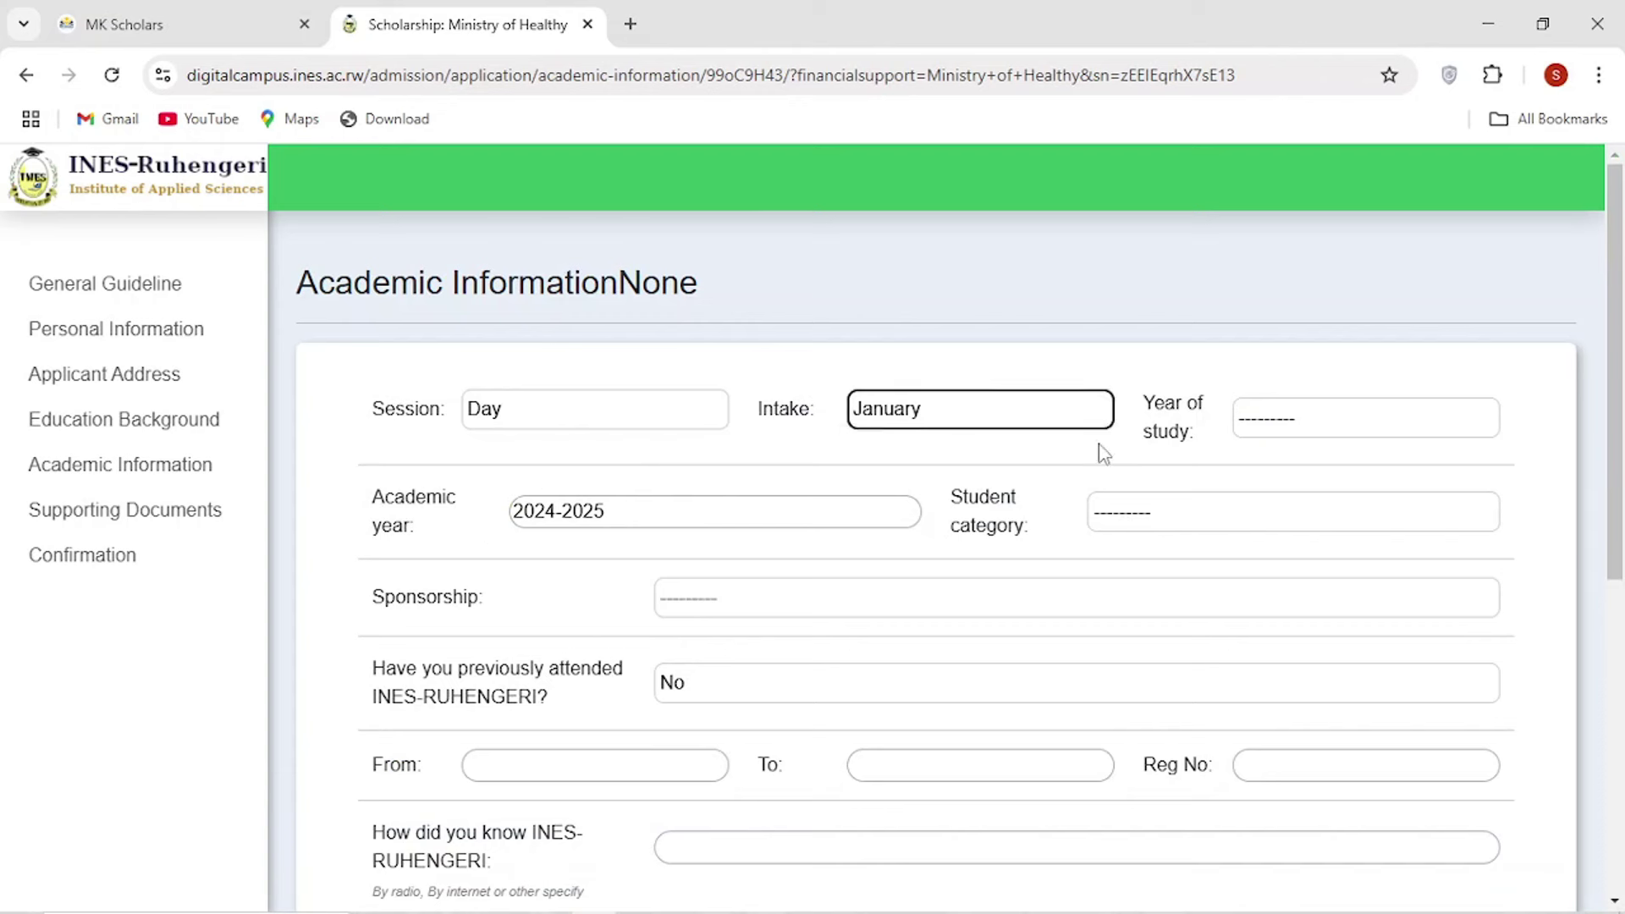
left_click(1244, 432)
left_click(1272, 485)
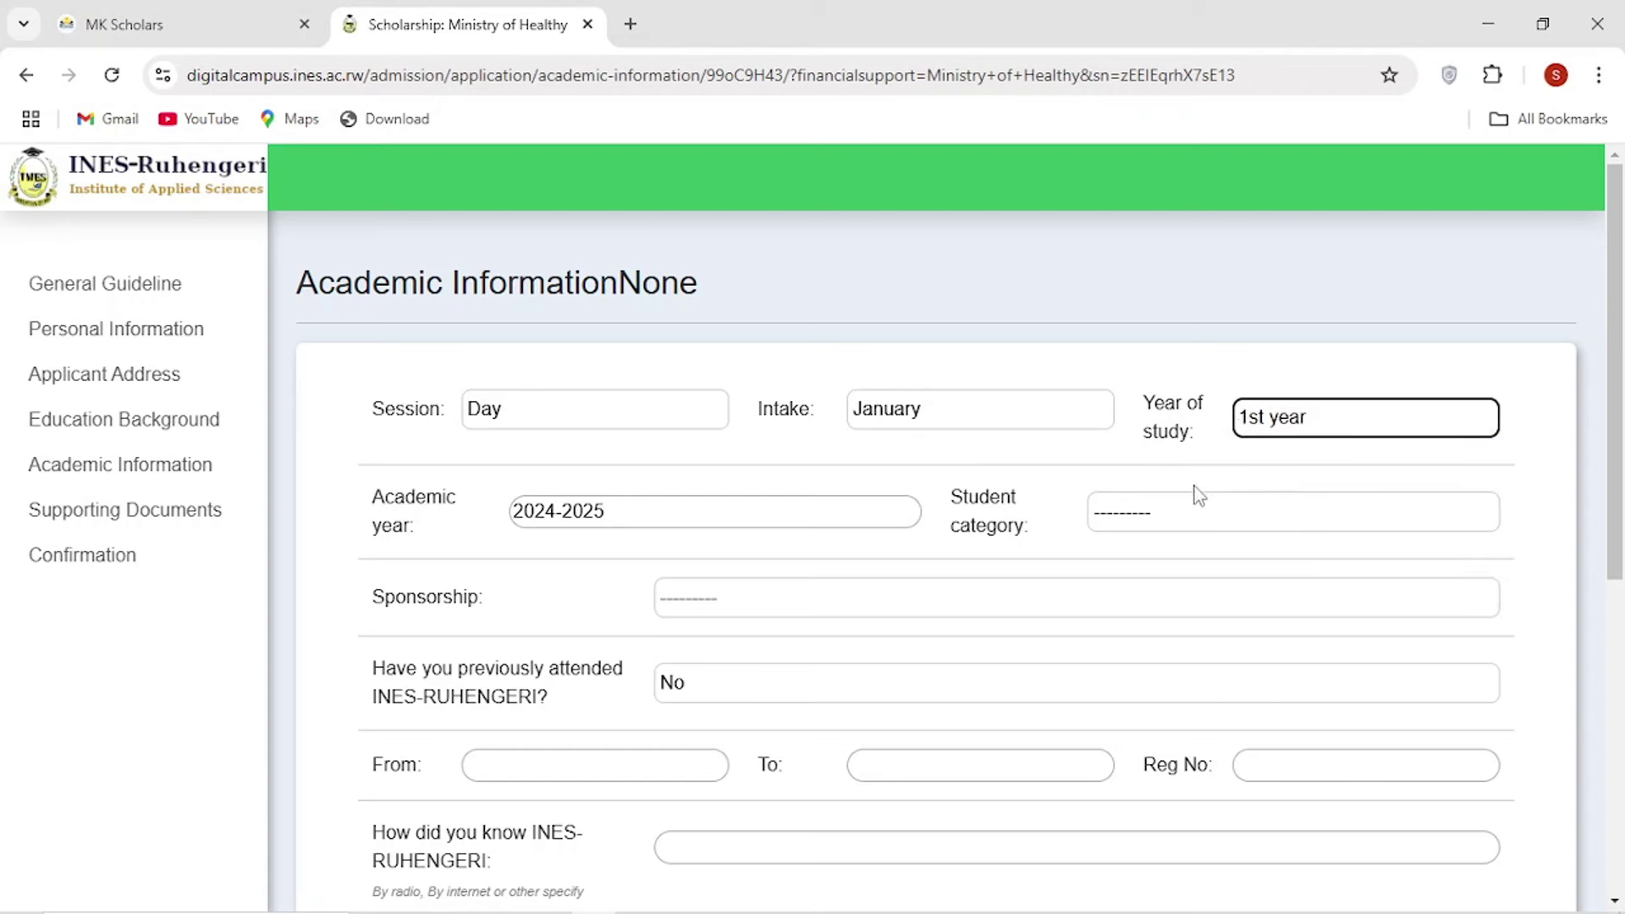
scroll(1011, 518, "down", 1)
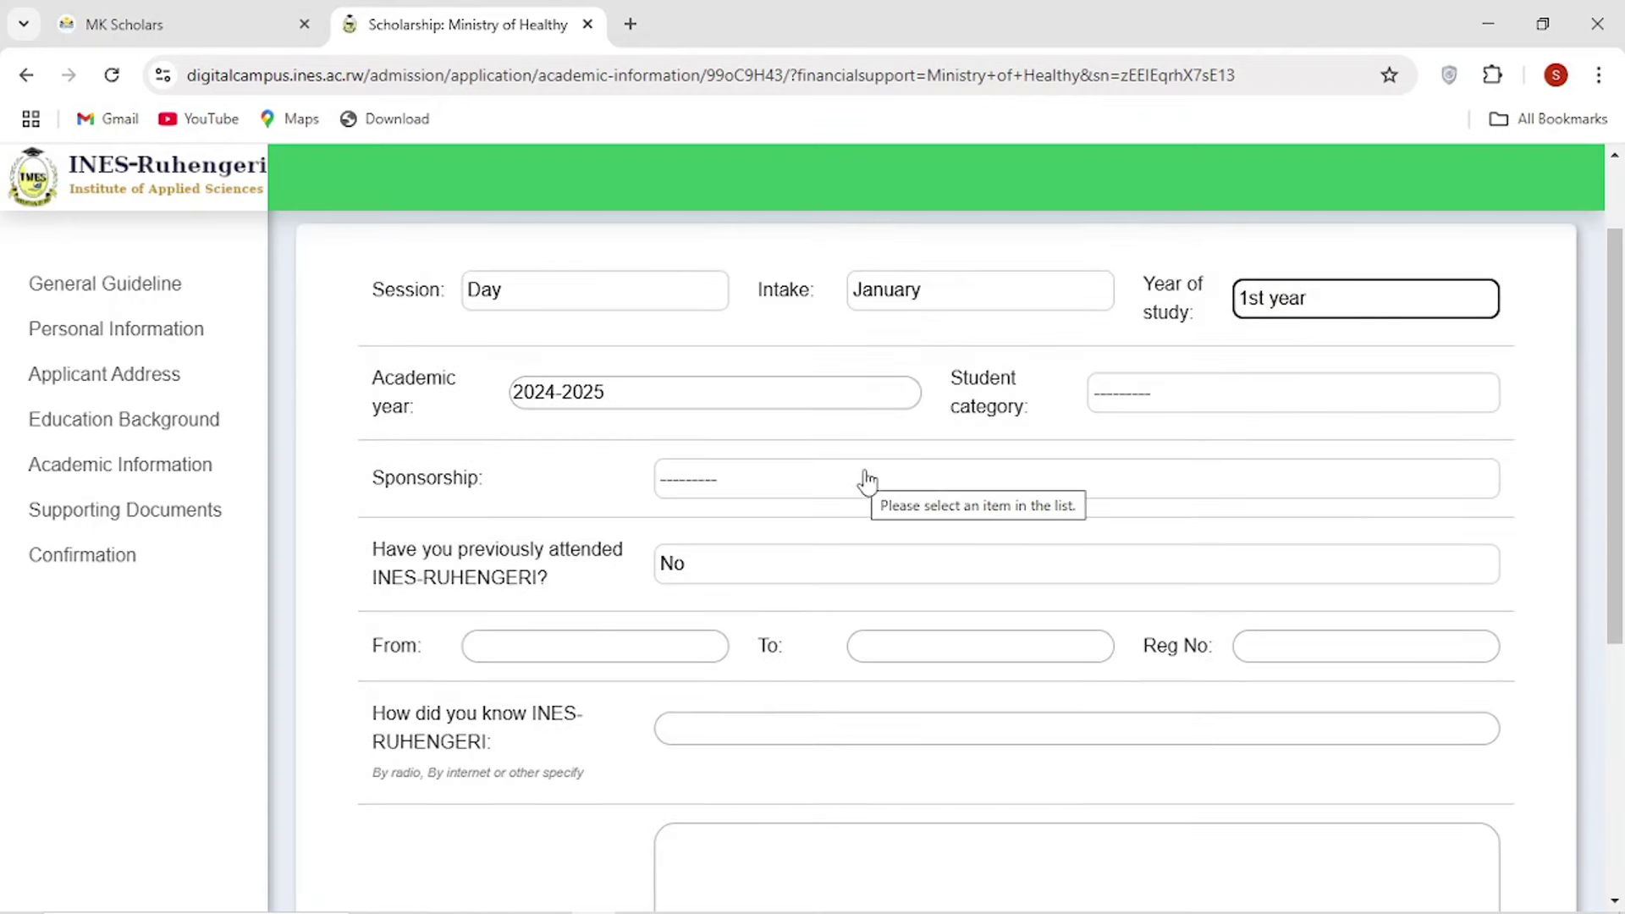
Recheck the intake options, leaving the intake on January.
left_click(820, 483)
left_click(877, 423)
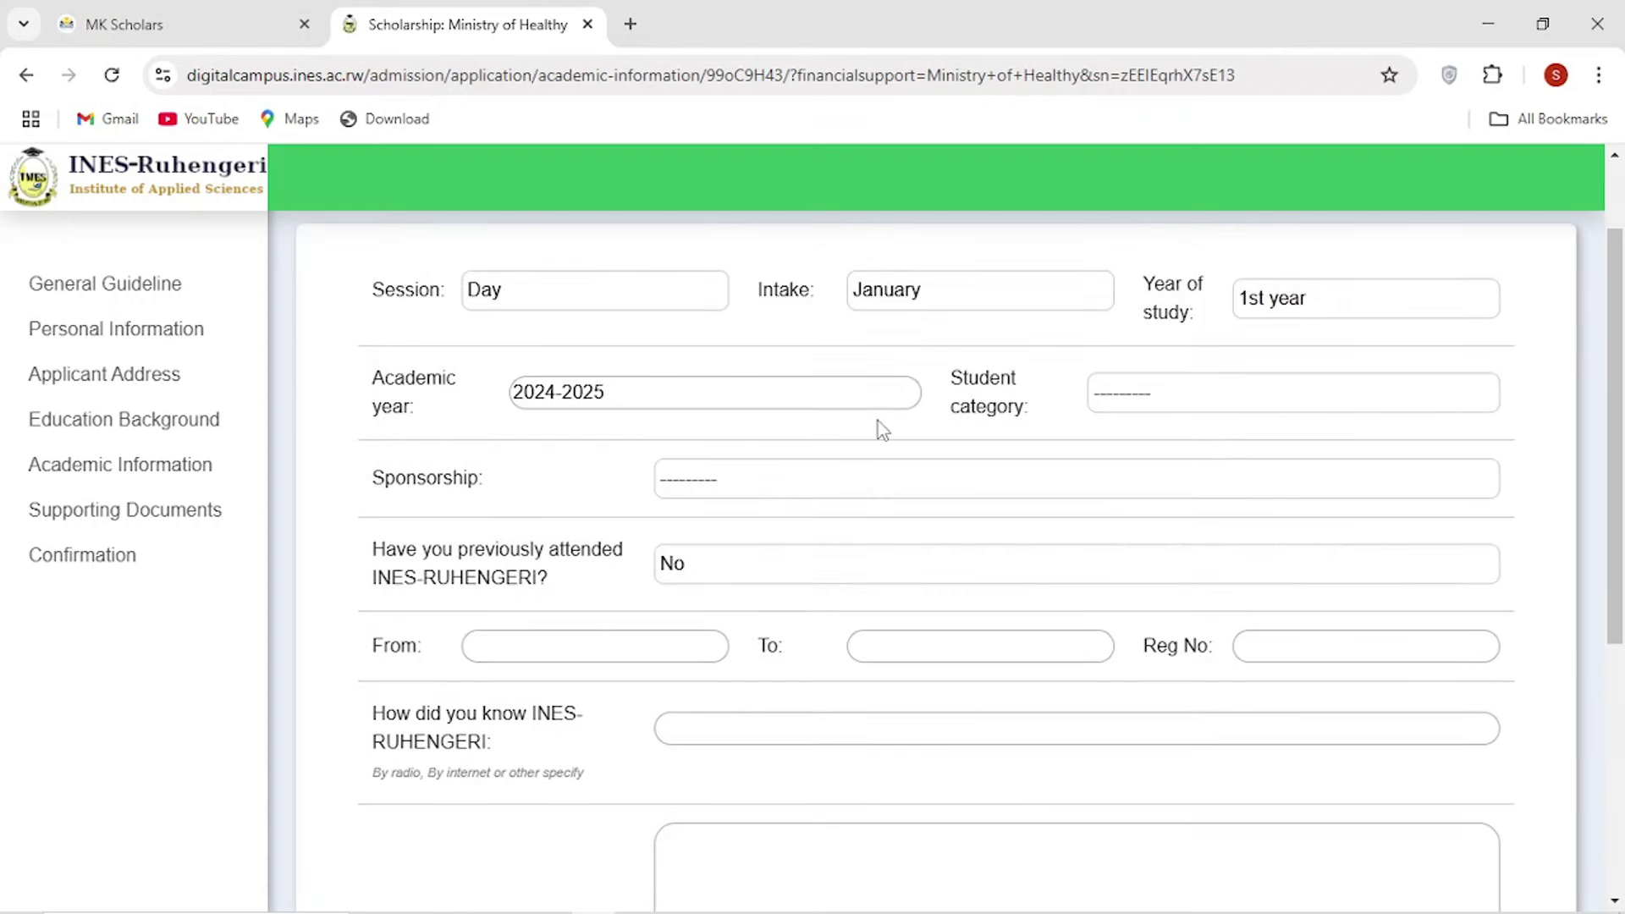
scroll(880, 419, "up", 1)
scroll(766, 444, "down", 1)
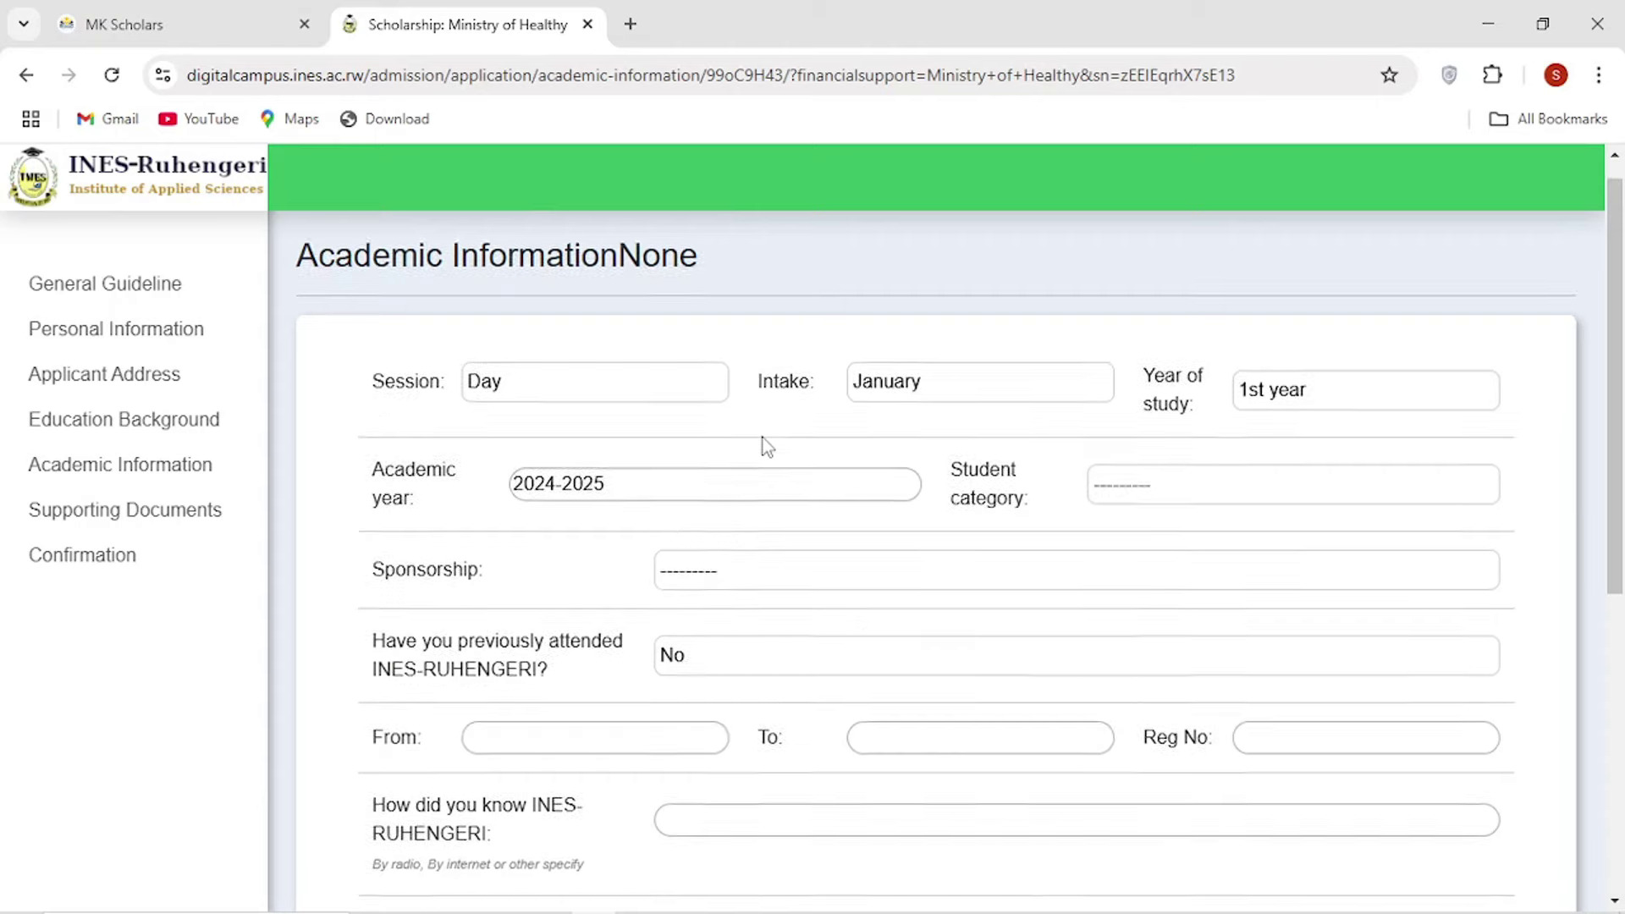
left_click(944, 297)
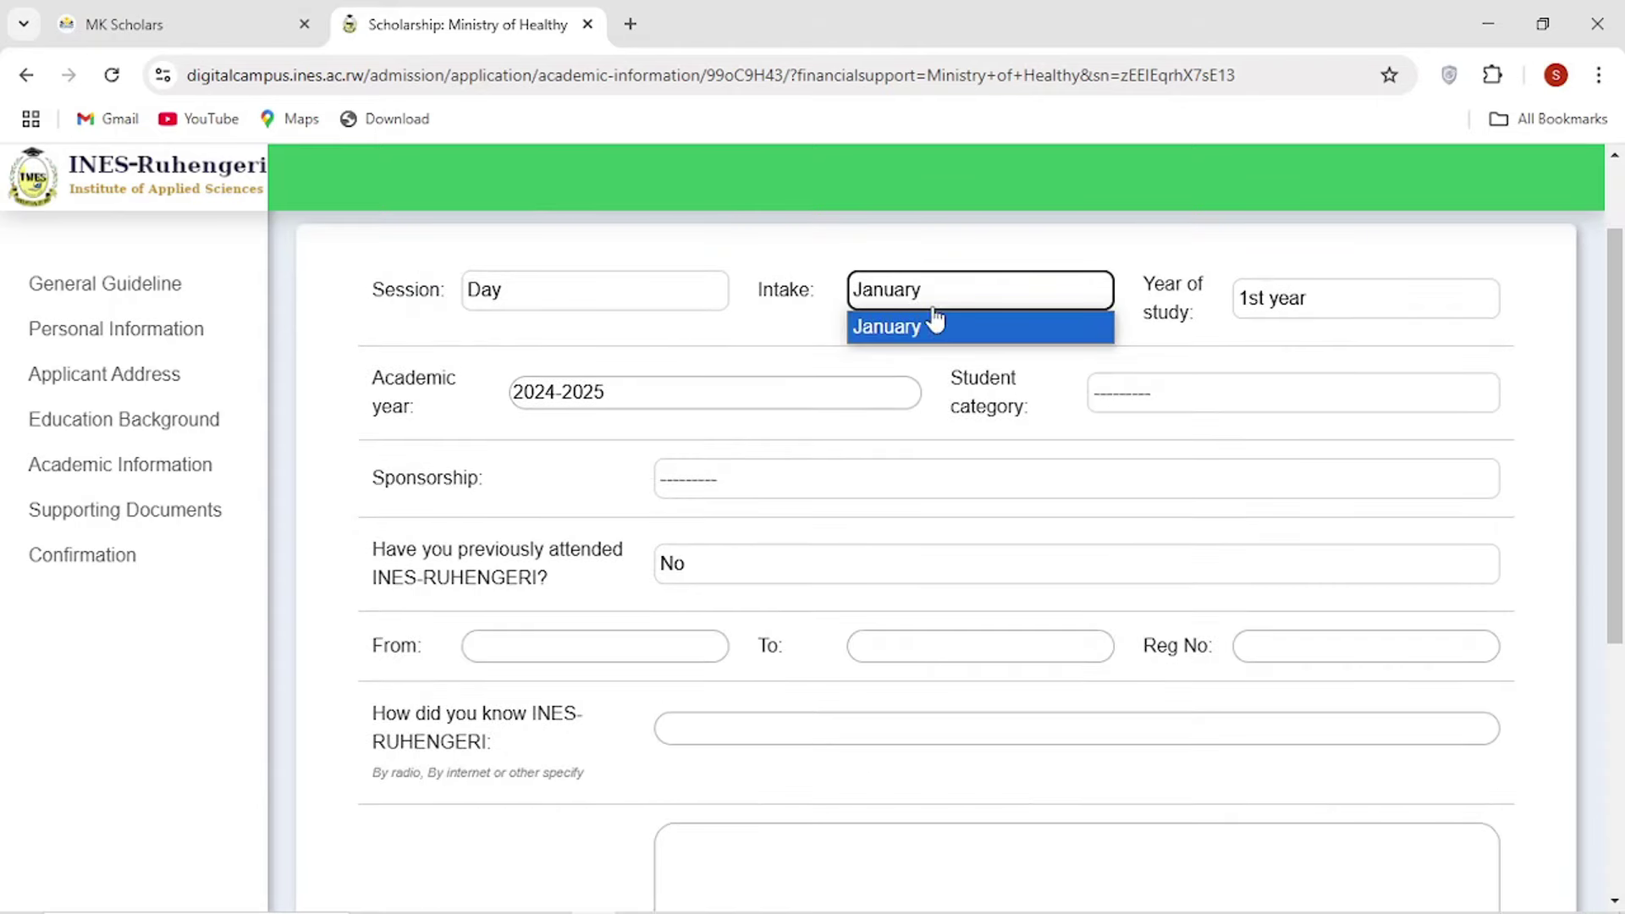
left_click(931, 323)
scroll(922, 384, "up", 1)
left_click(955, 425)
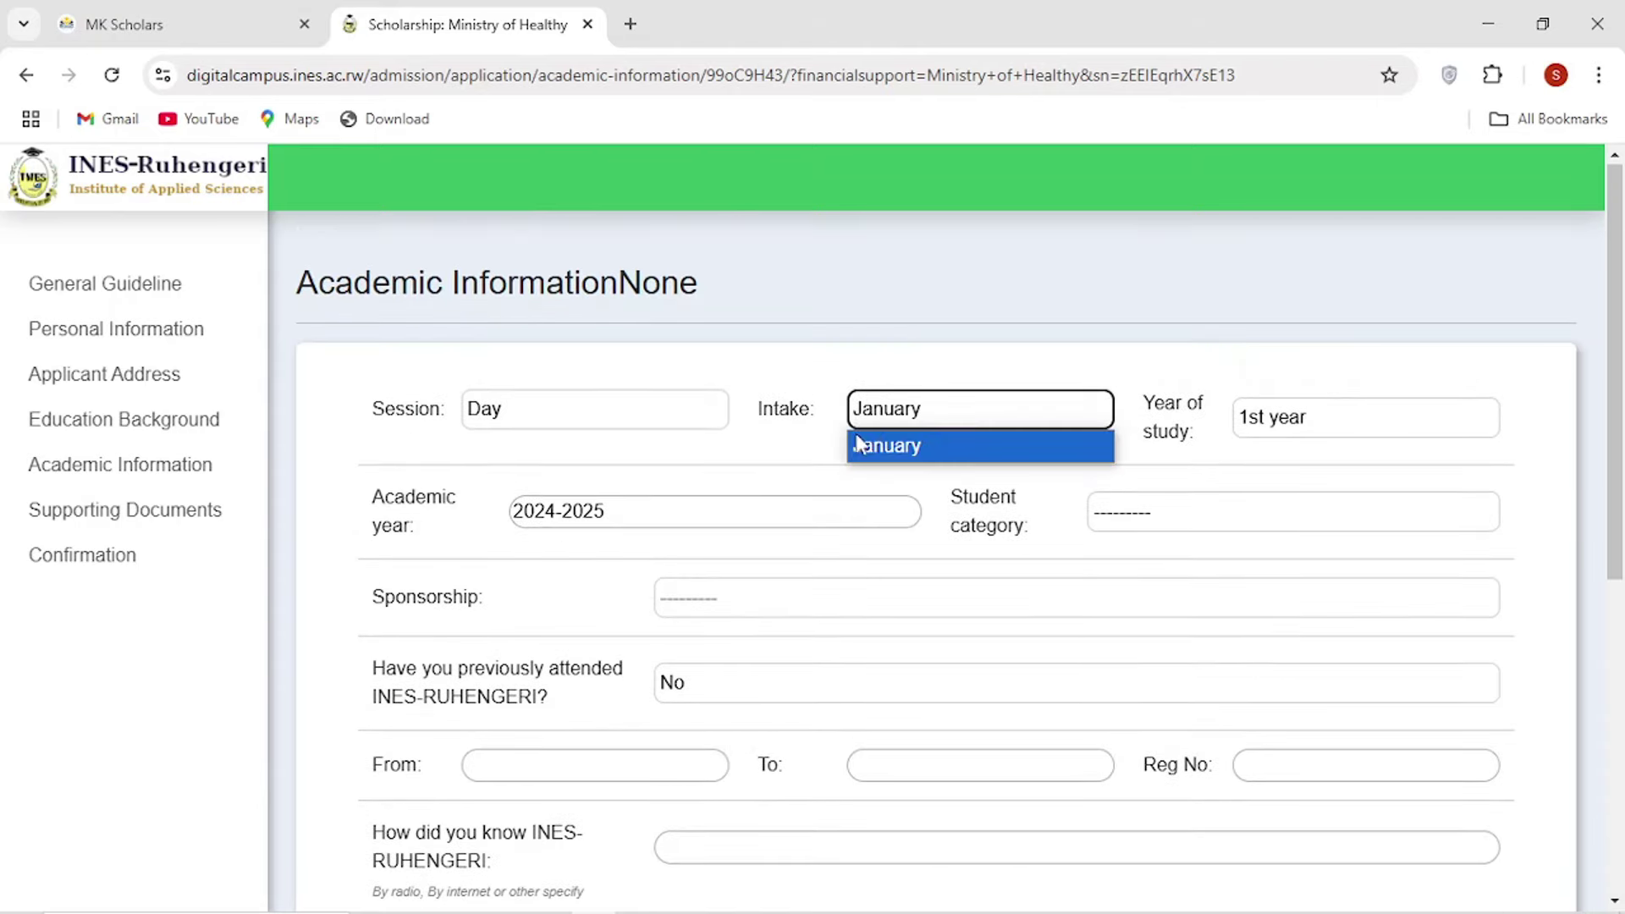
left_click(804, 452)
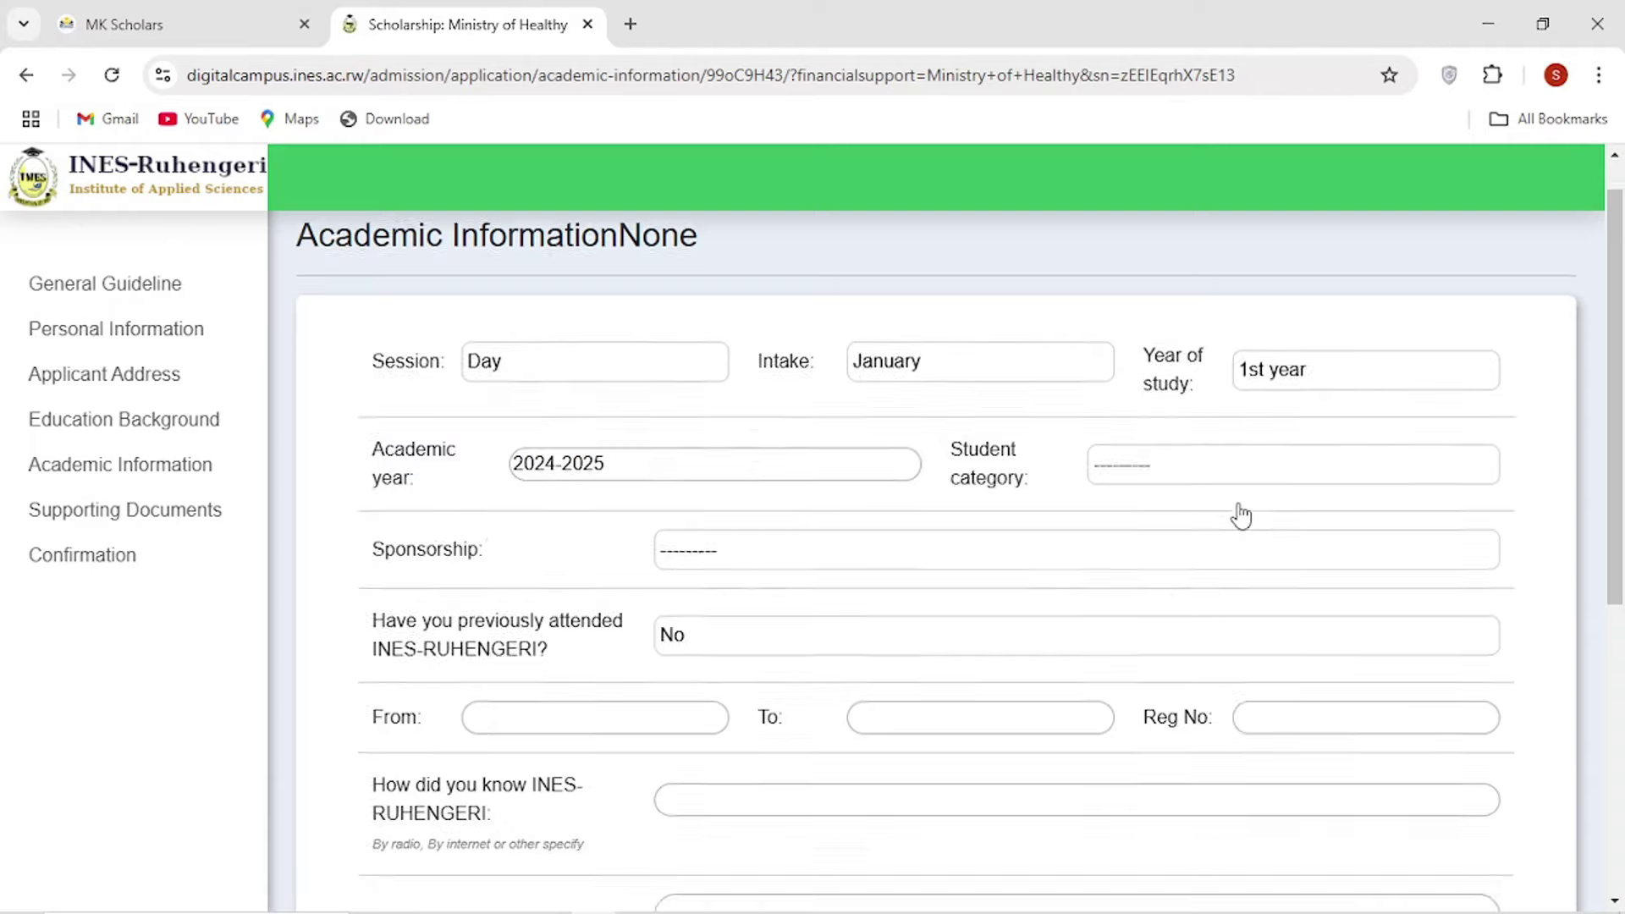
scroll(1240, 514, "down", 2)
Choose Undergraduate category, Anesthesia department, program type A0 and Ministry of Healthy sponsorship.
left_click(1158, 285)
left_click(1156, 340)
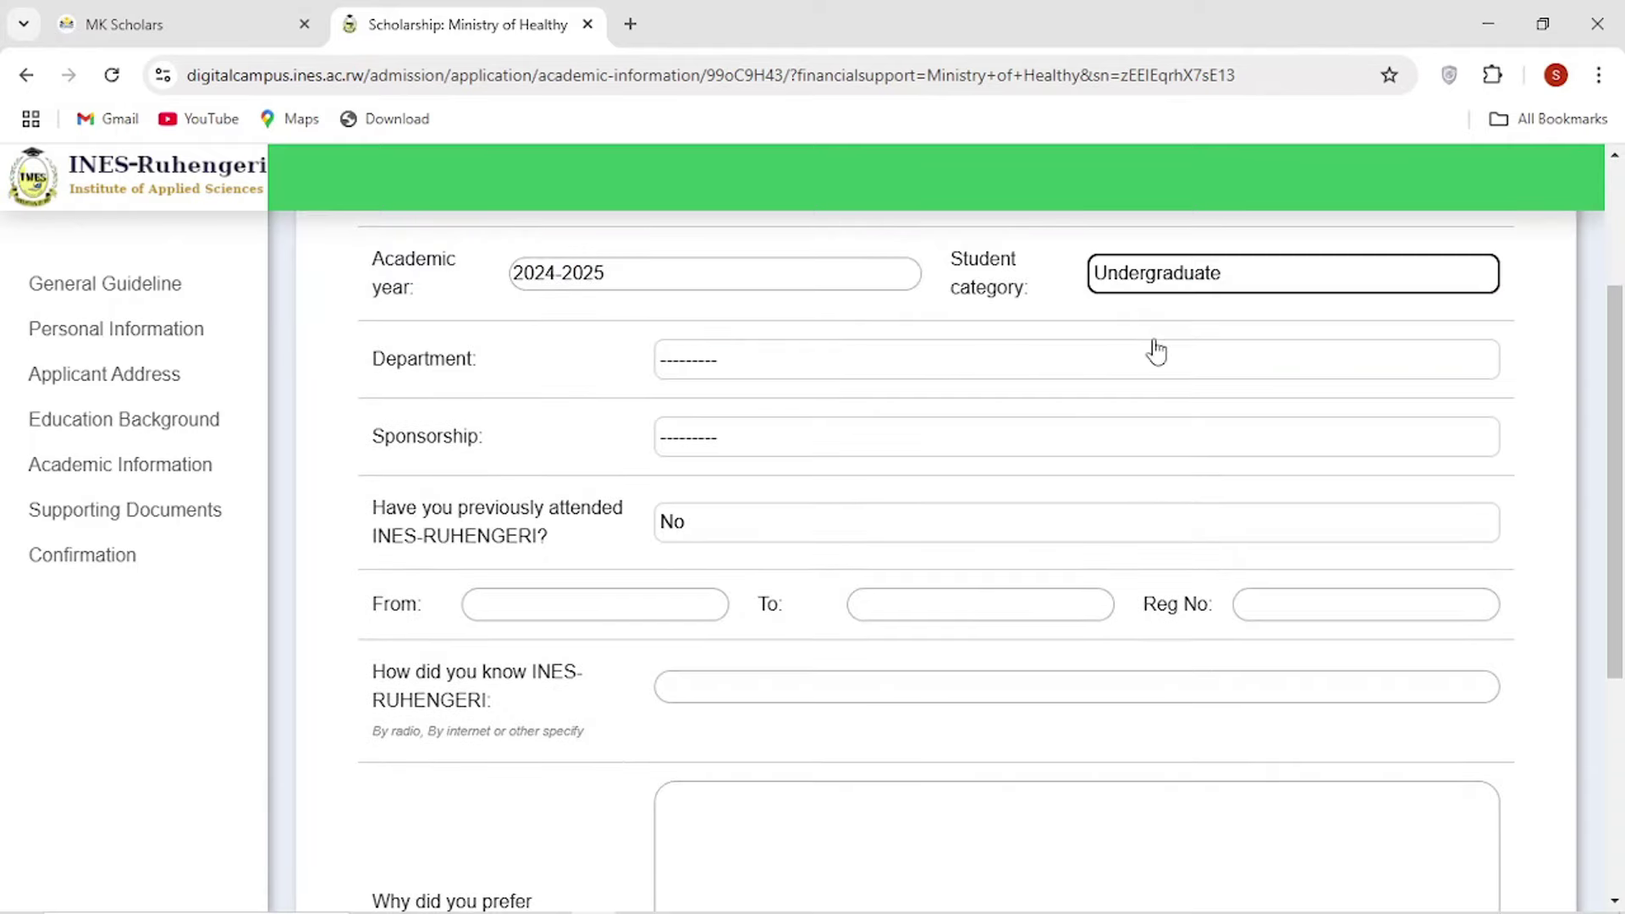
left_click(687, 369)
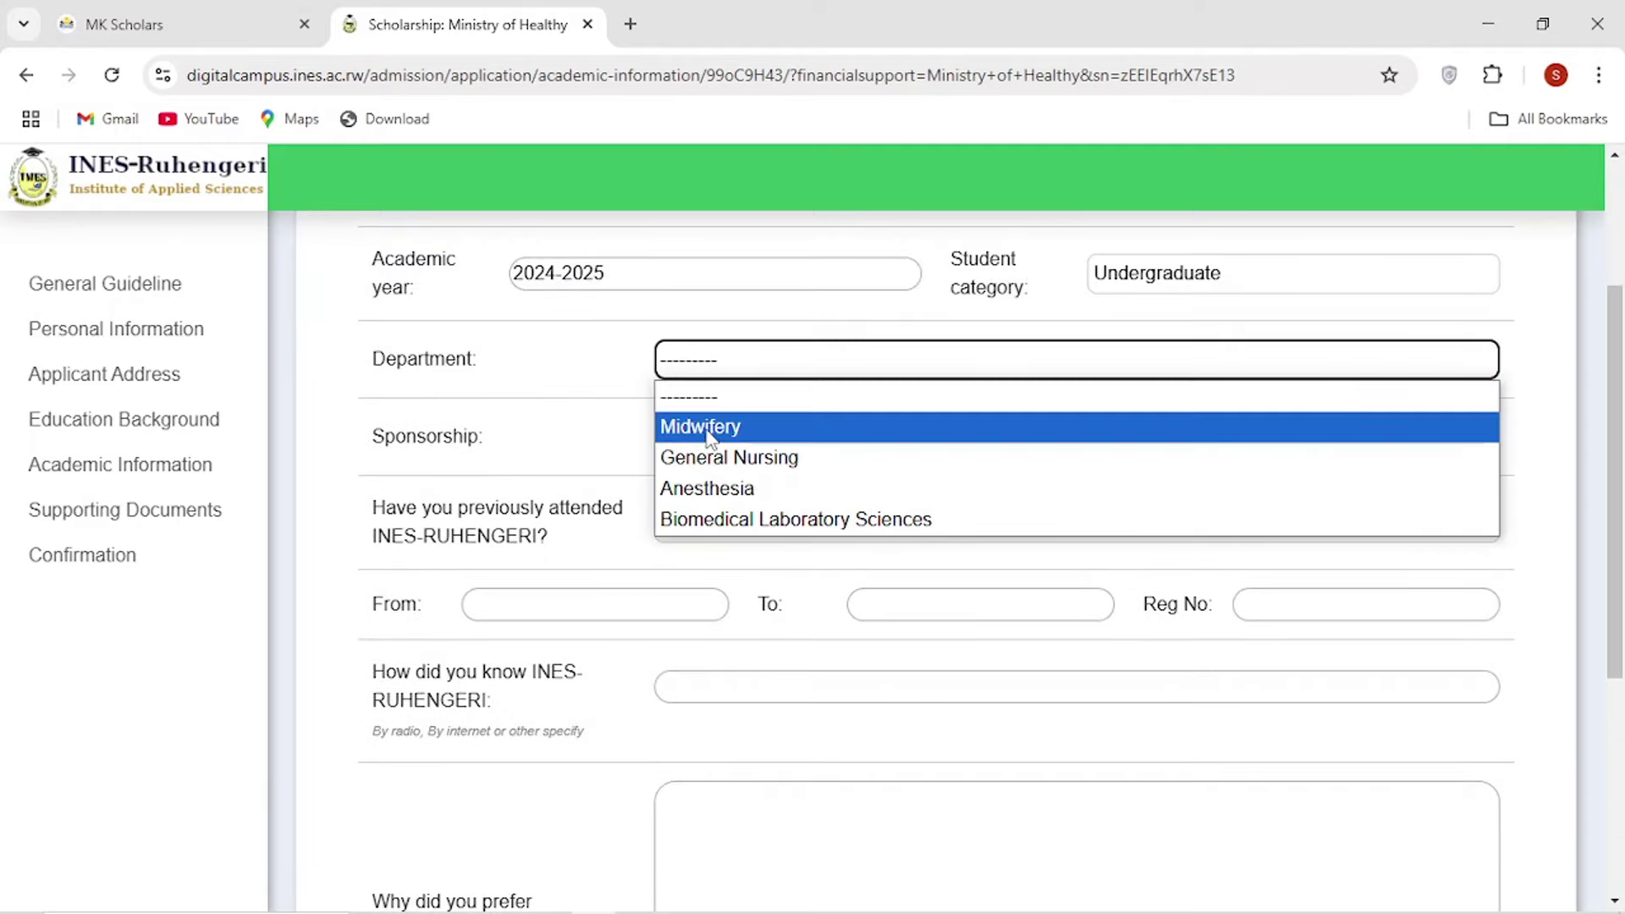
left_click(715, 488)
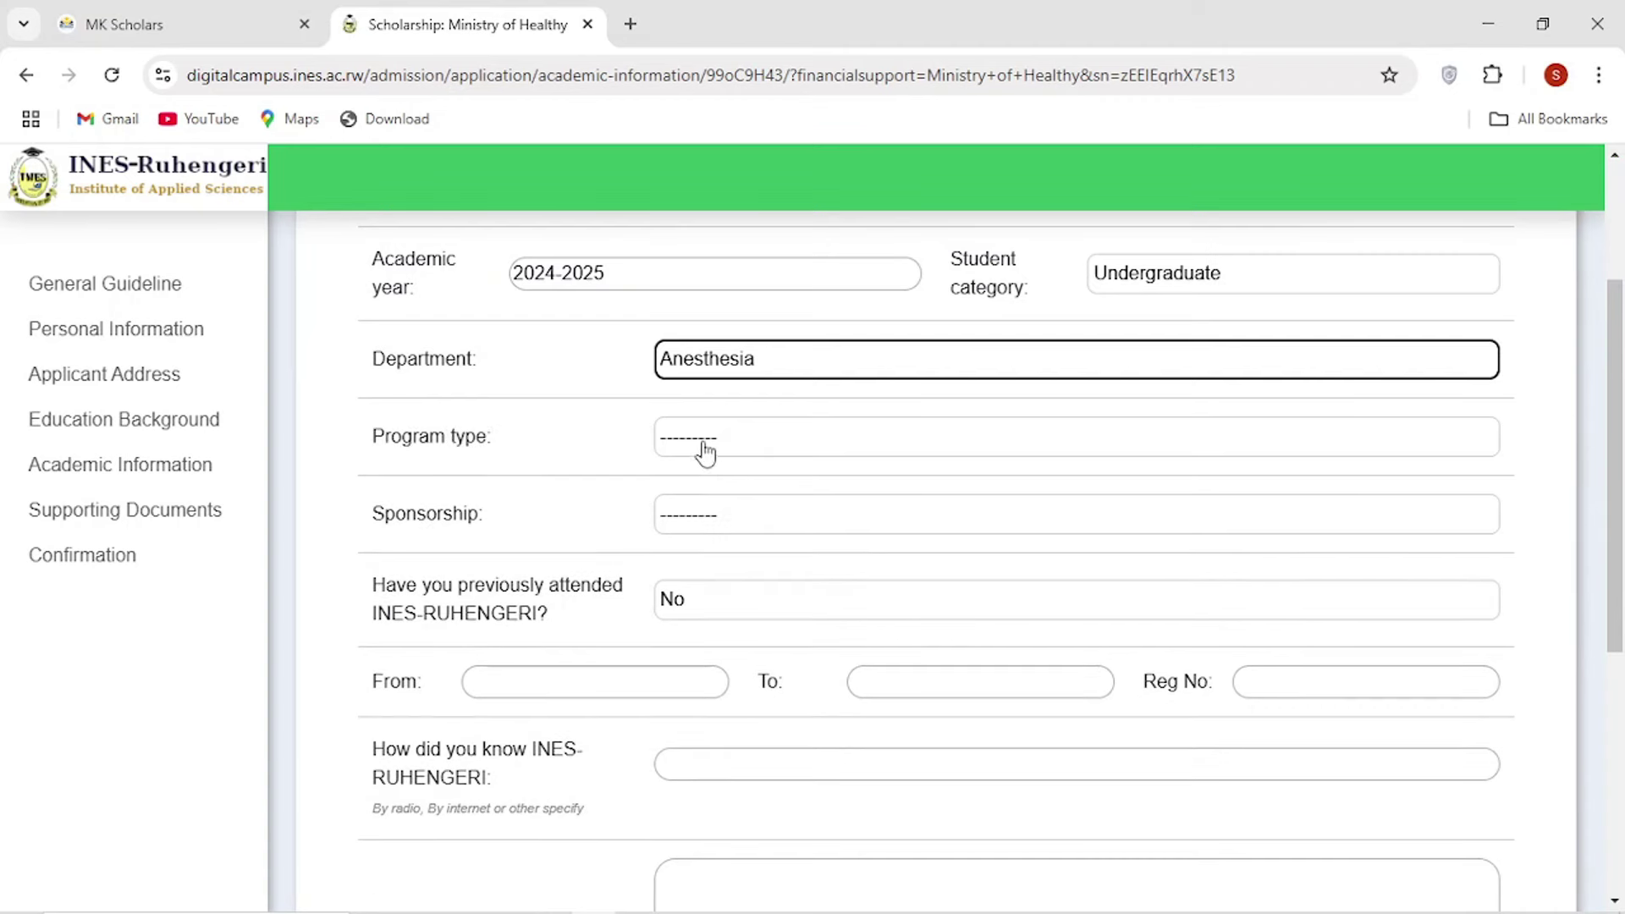
left_click(711, 438)
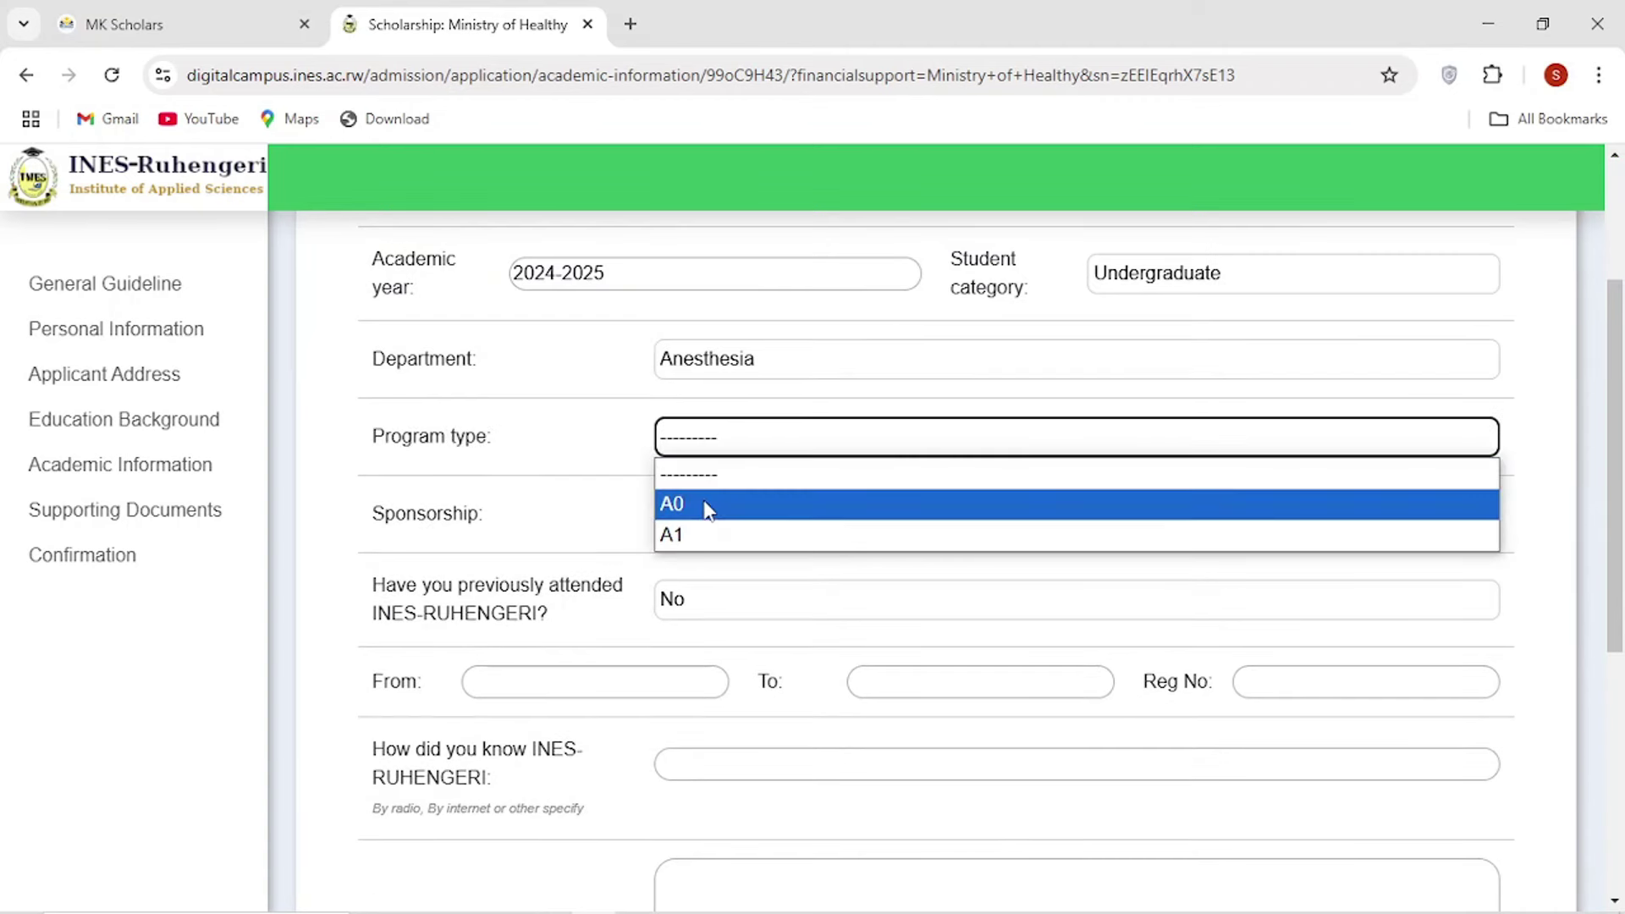
left_click(699, 505)
left_click(692, 526)
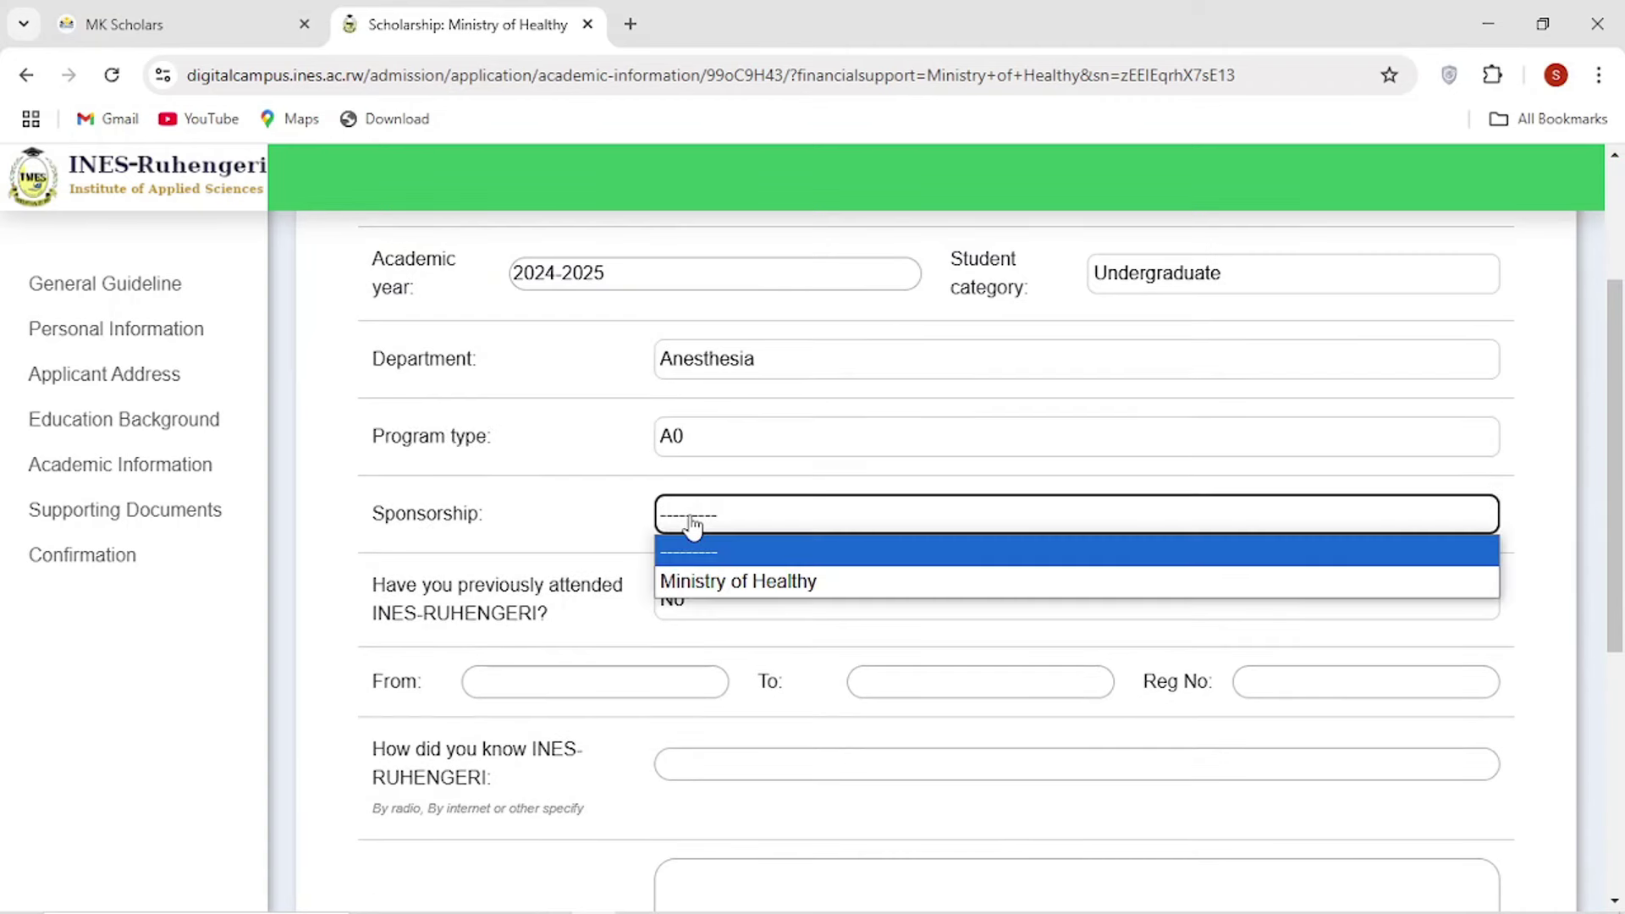
left_click(725, 580)
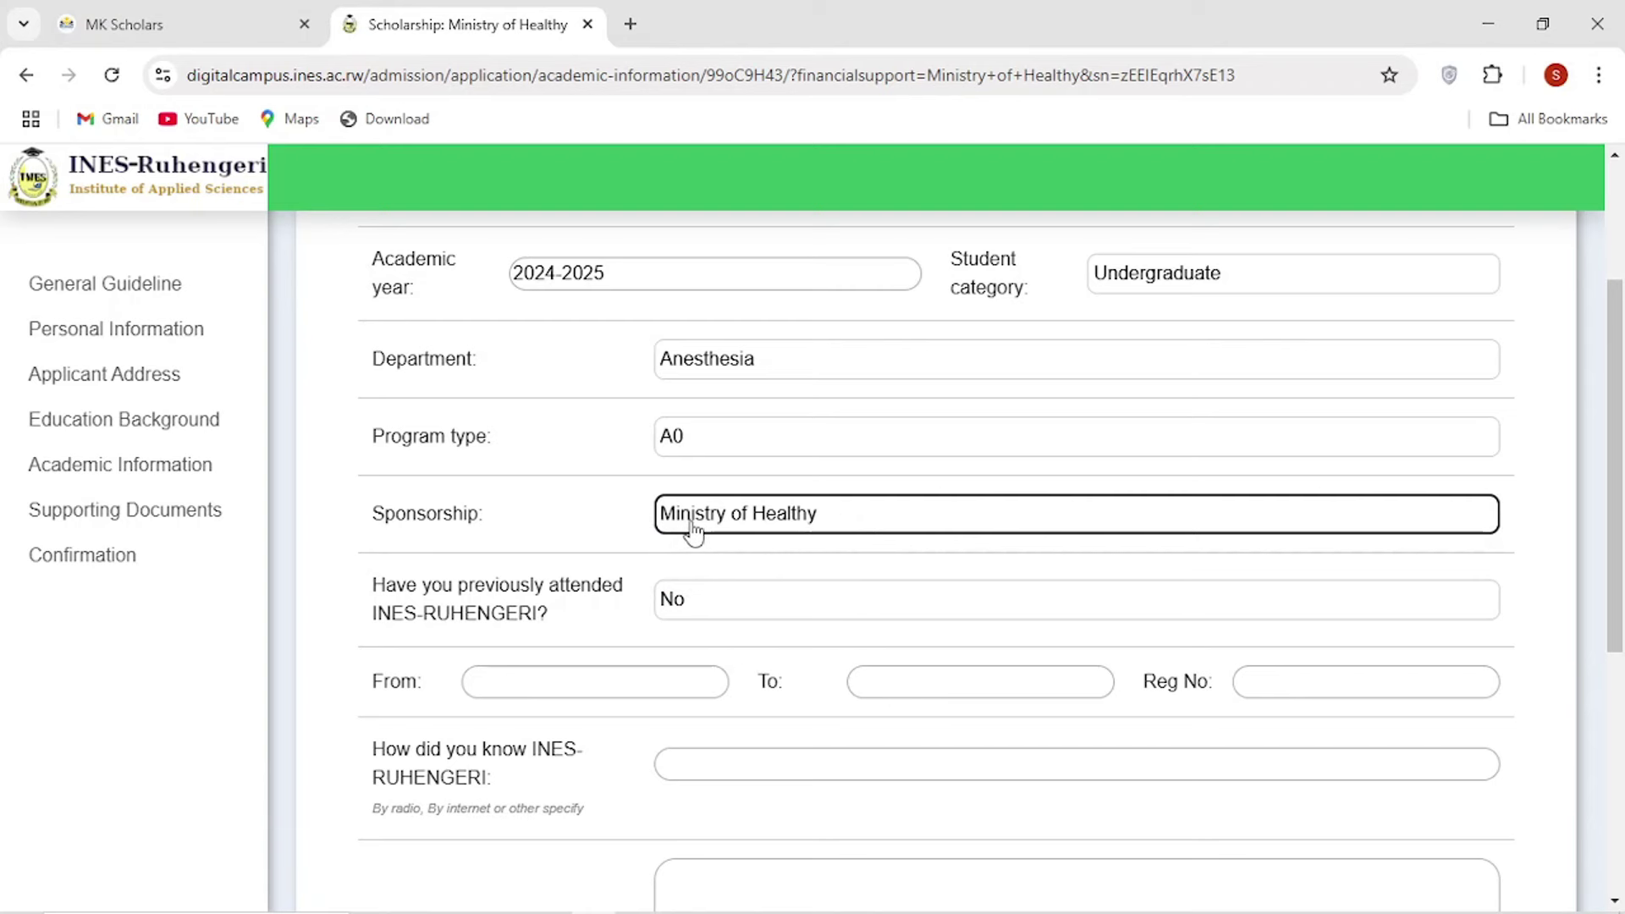
scroll(691, 532, "down", 6)
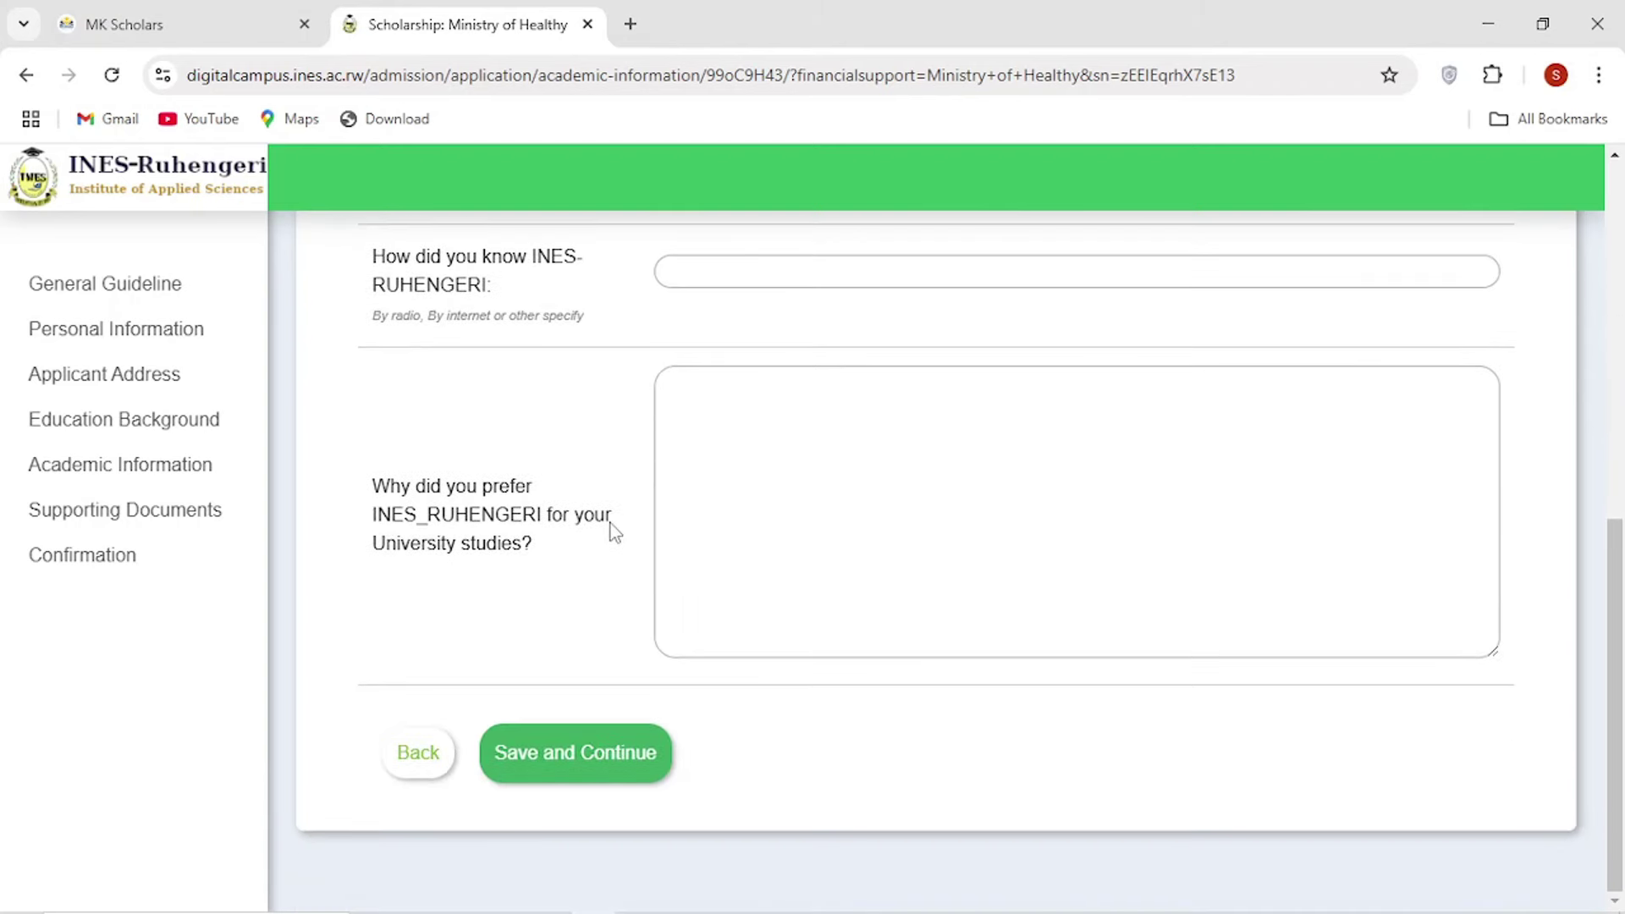
Enter 'mk scholars' as how they heard of INES.
scroll(611, 535, "up", 3)
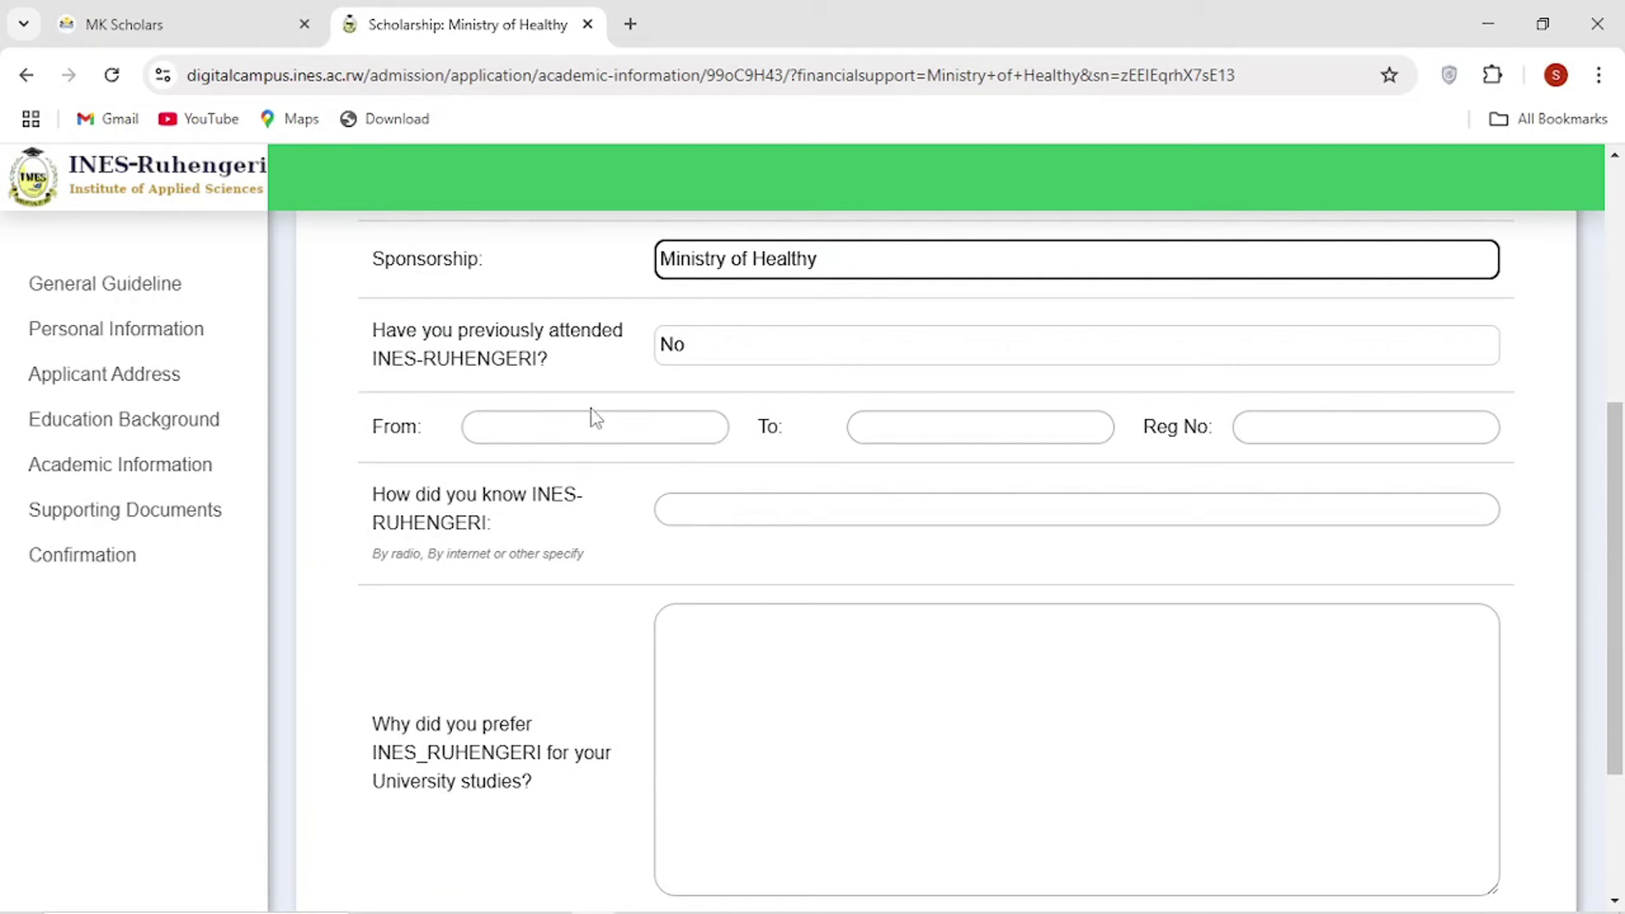
left_click(723, 508)
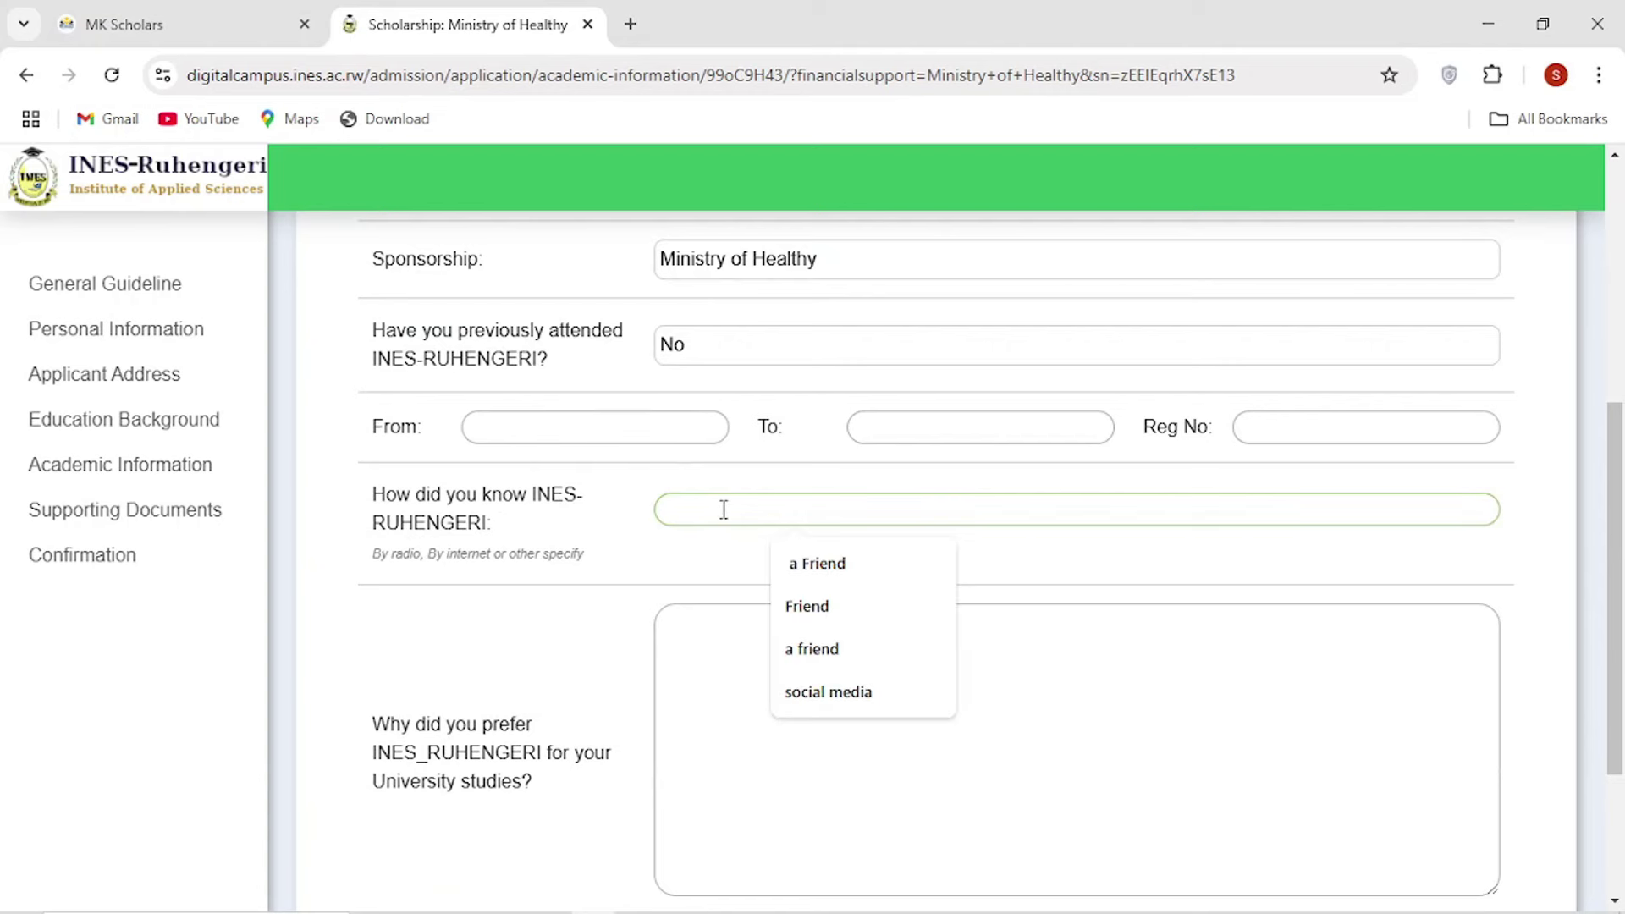
type("mk scholars")
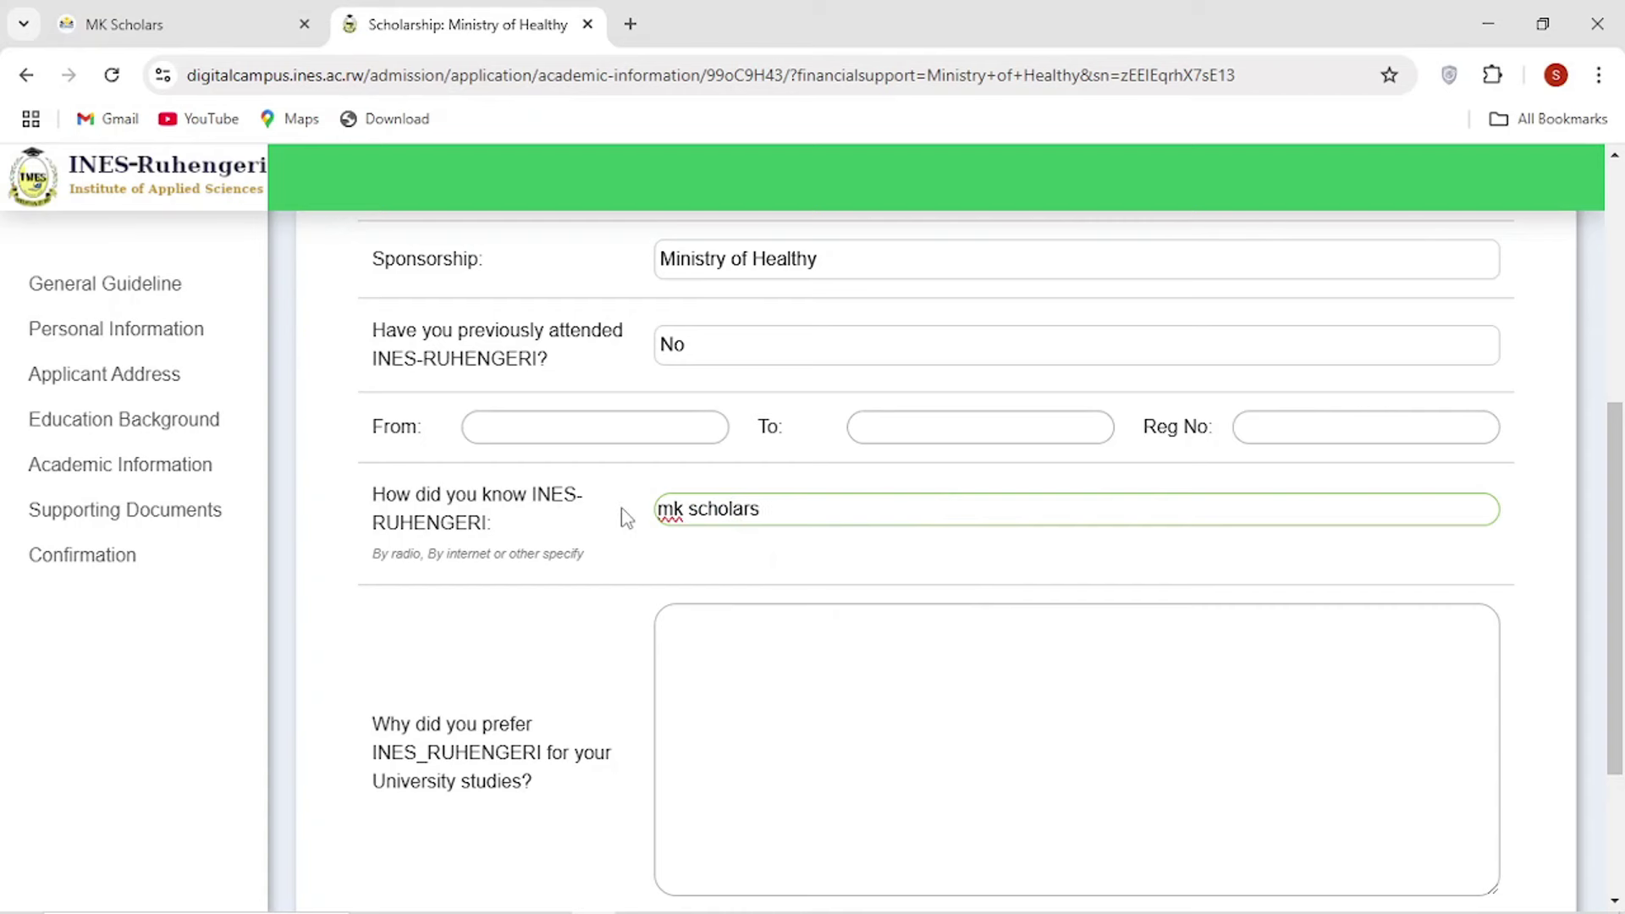
scroll(656, 521, "down", 3)
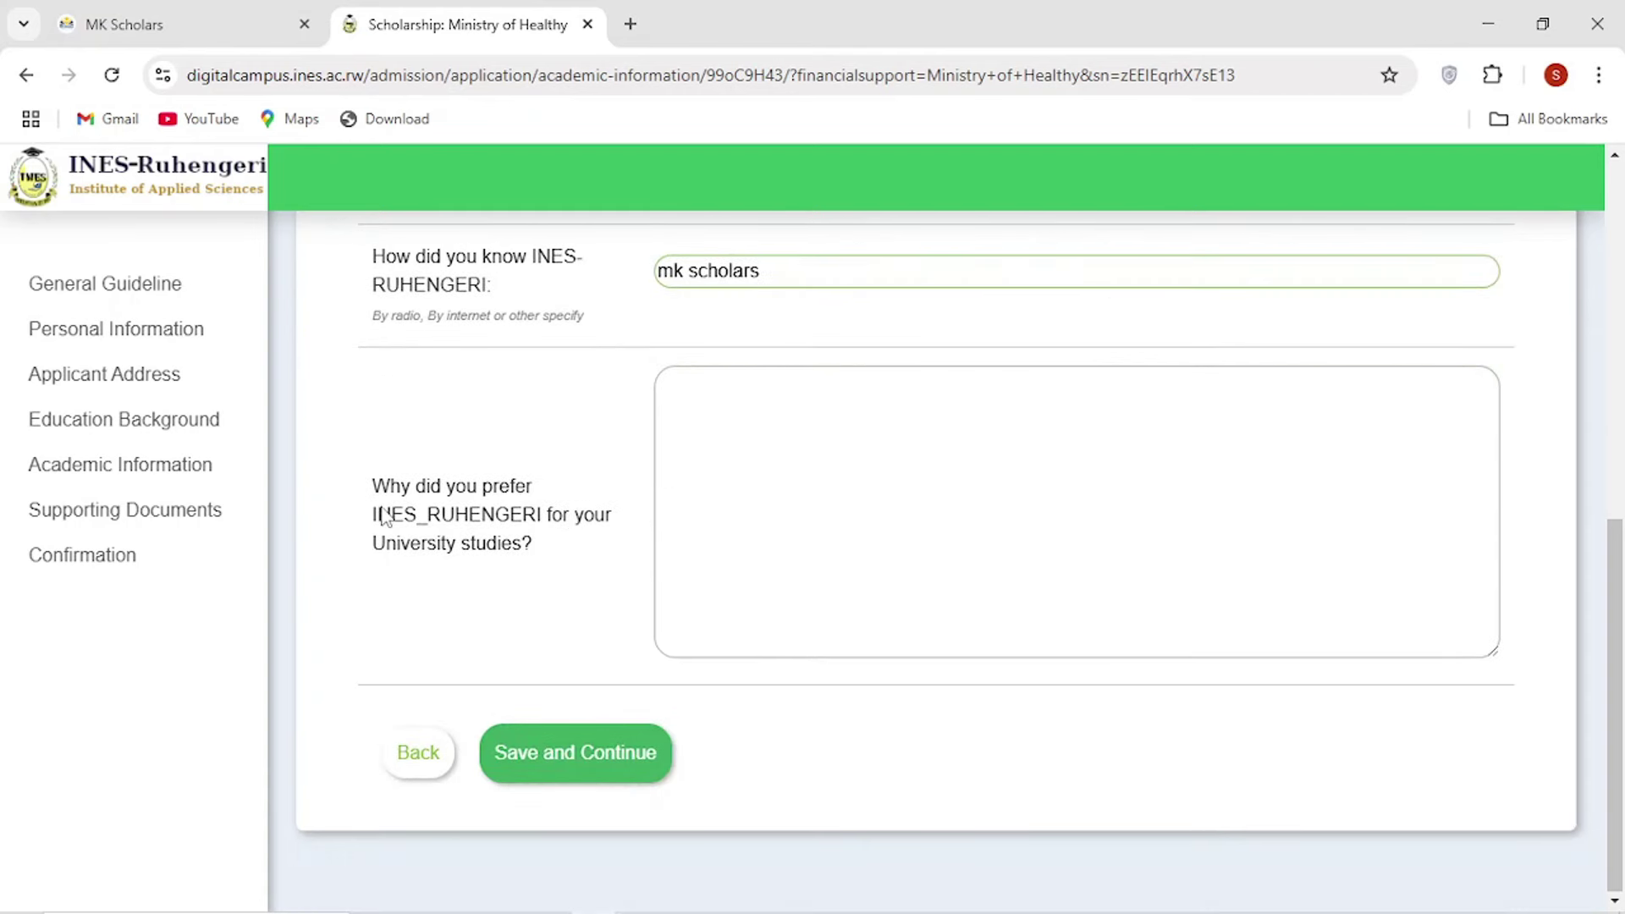
Fill the preference field with 'hhdhhdhdhhdhdh' and save the academic information.
left_click_drag(378, 485, 577, 562)
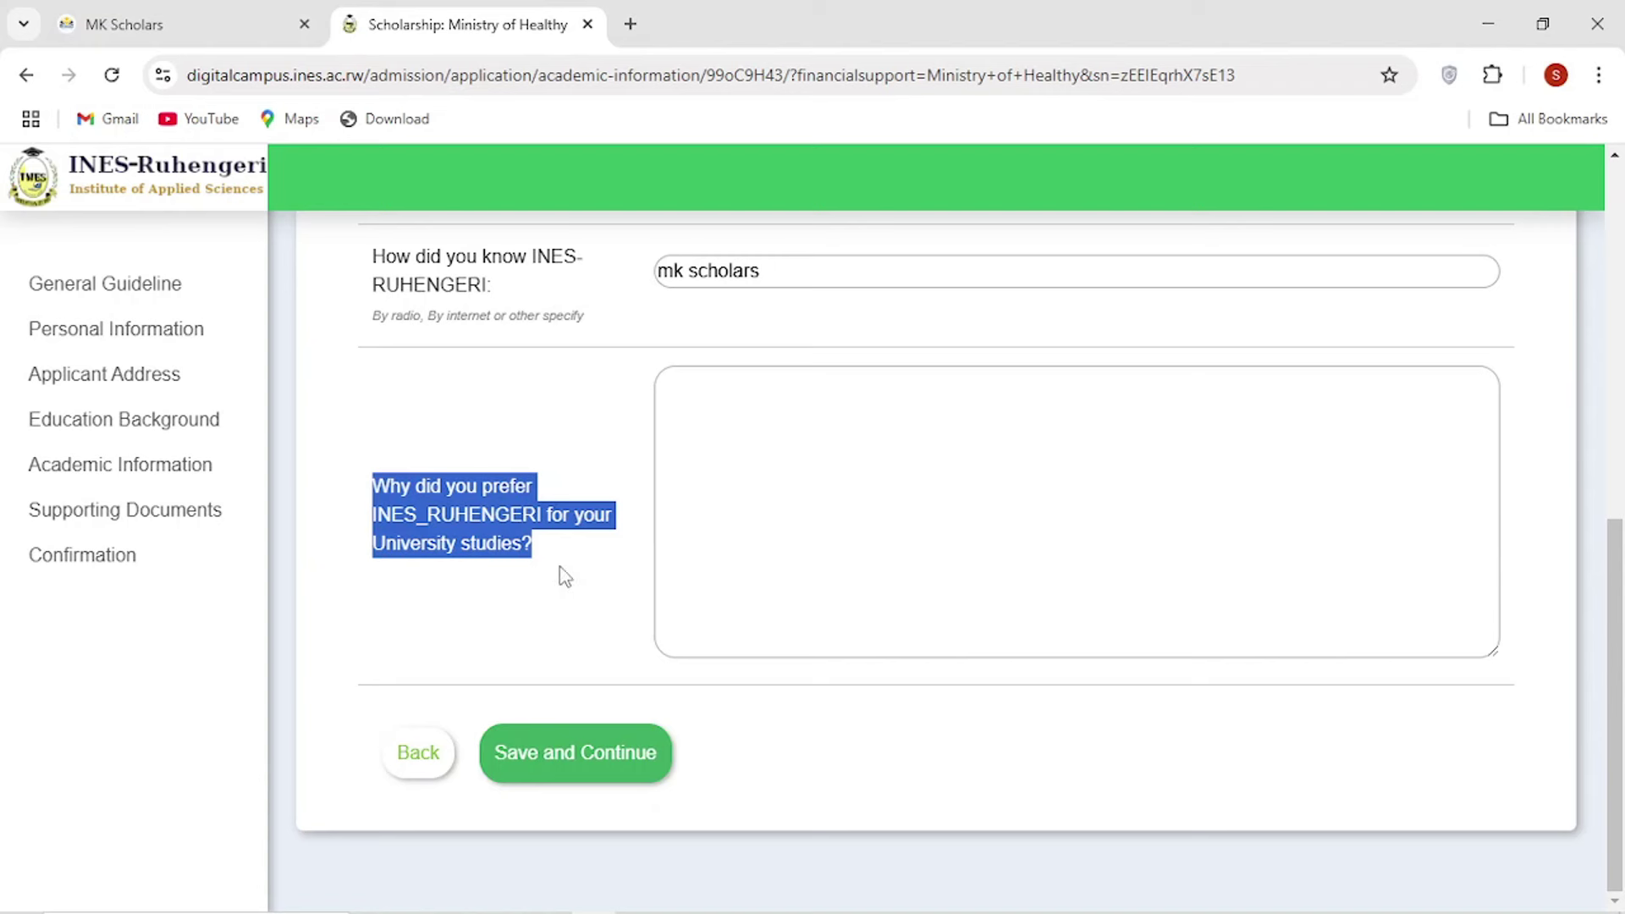
left_click(560, 565)
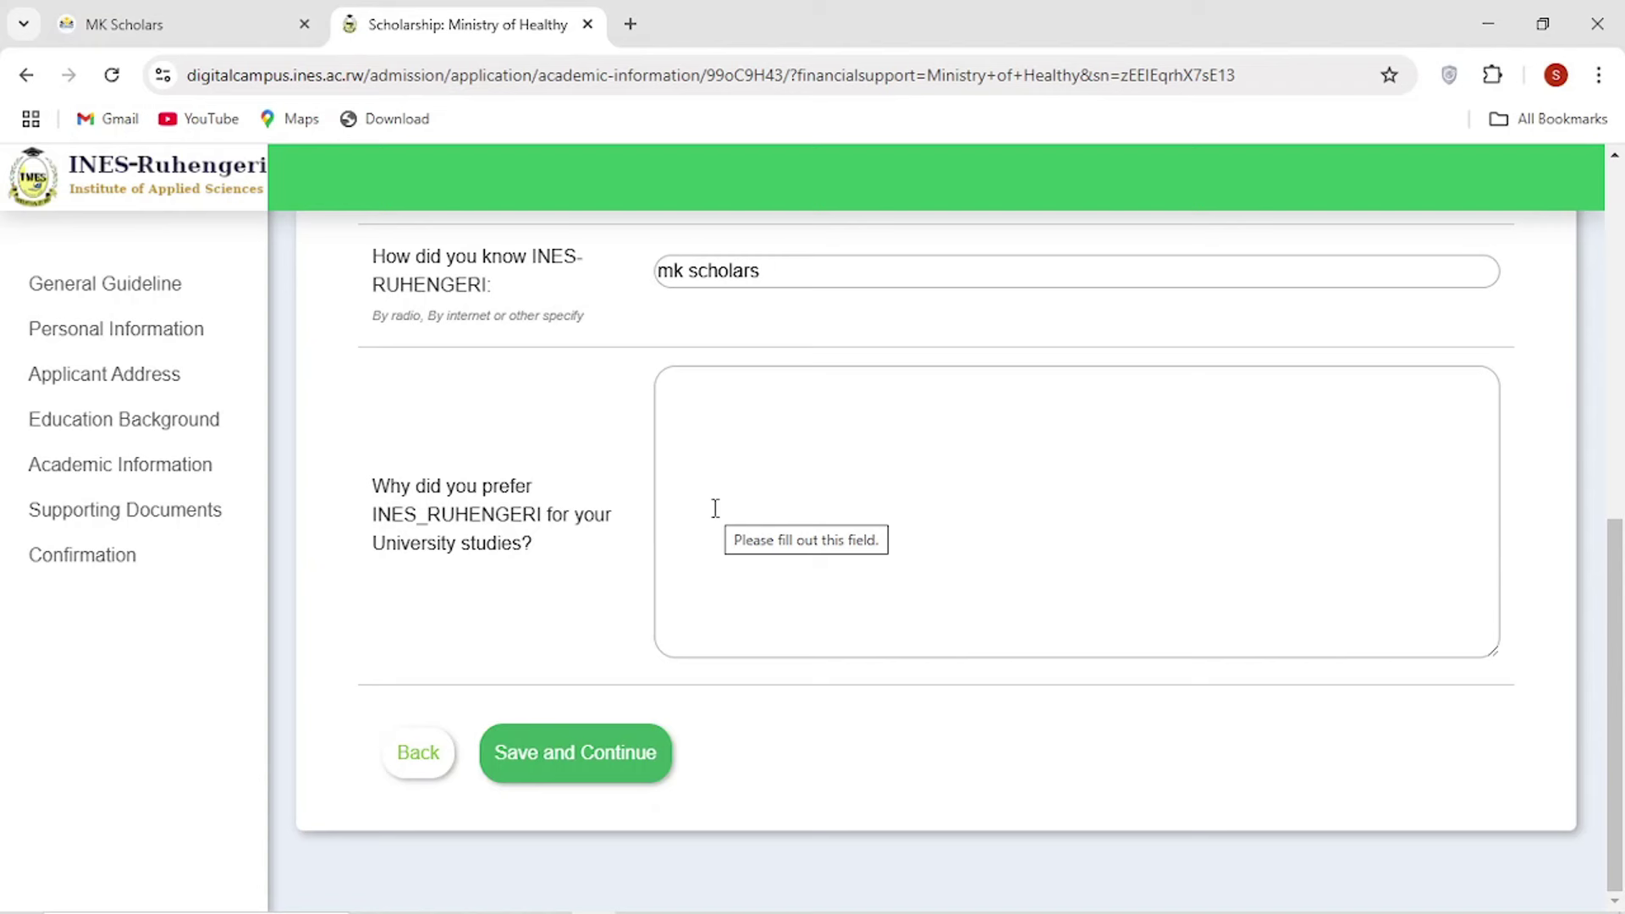
left_click(564, 767)
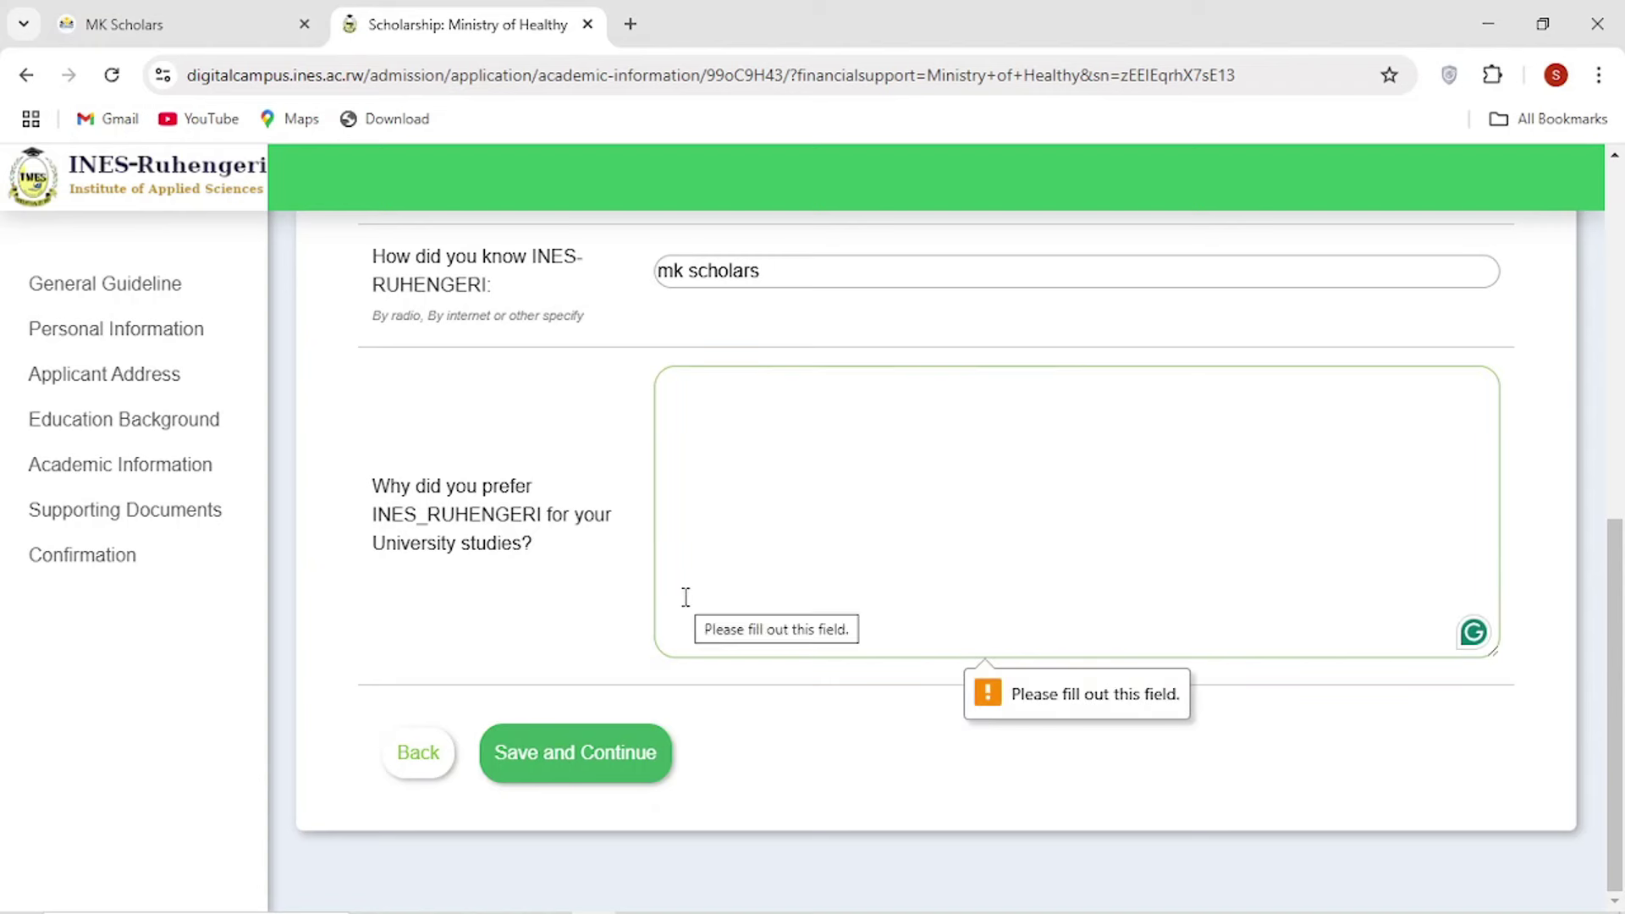
type("hhdhhdhdhhdhdh")
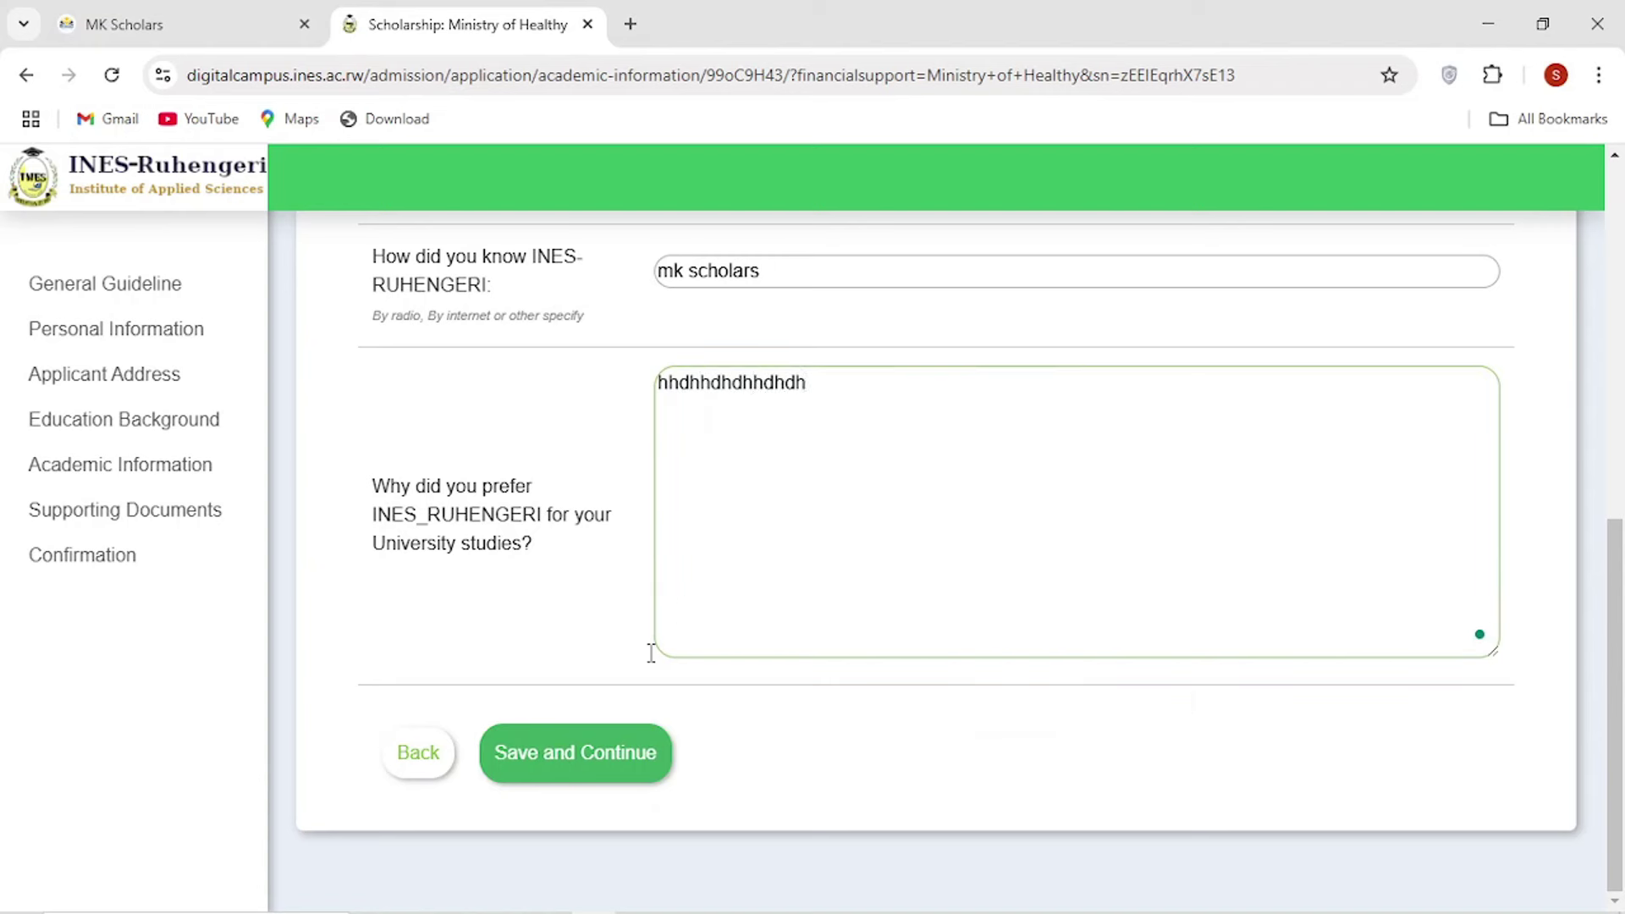
left_click(564, 753)
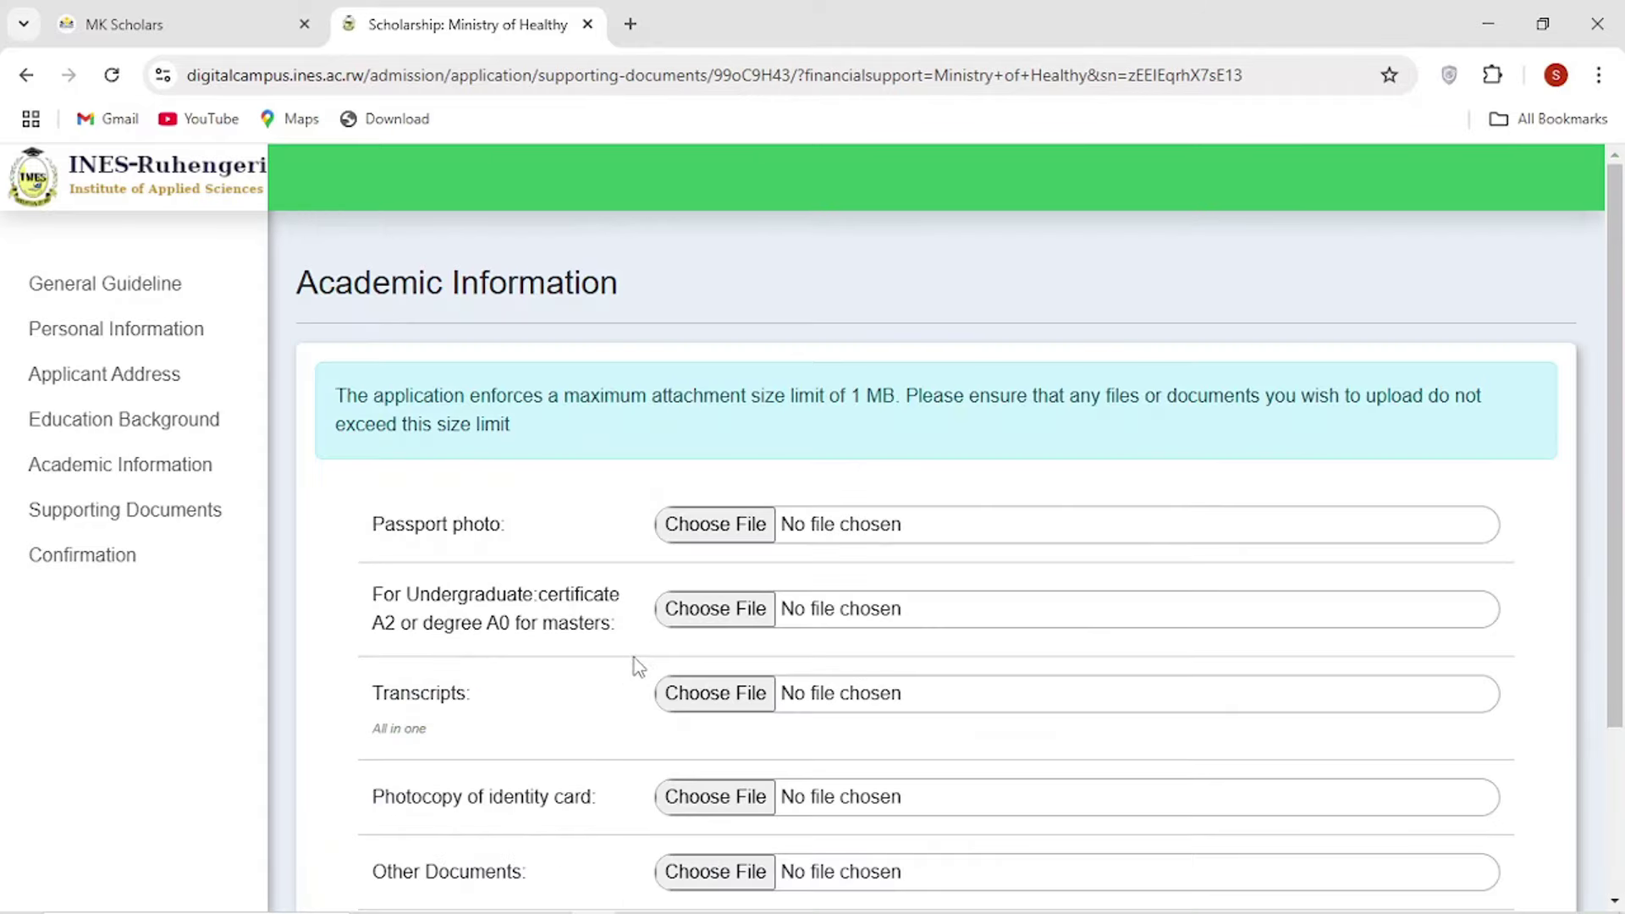
scroll(641, 663, "down", 3)
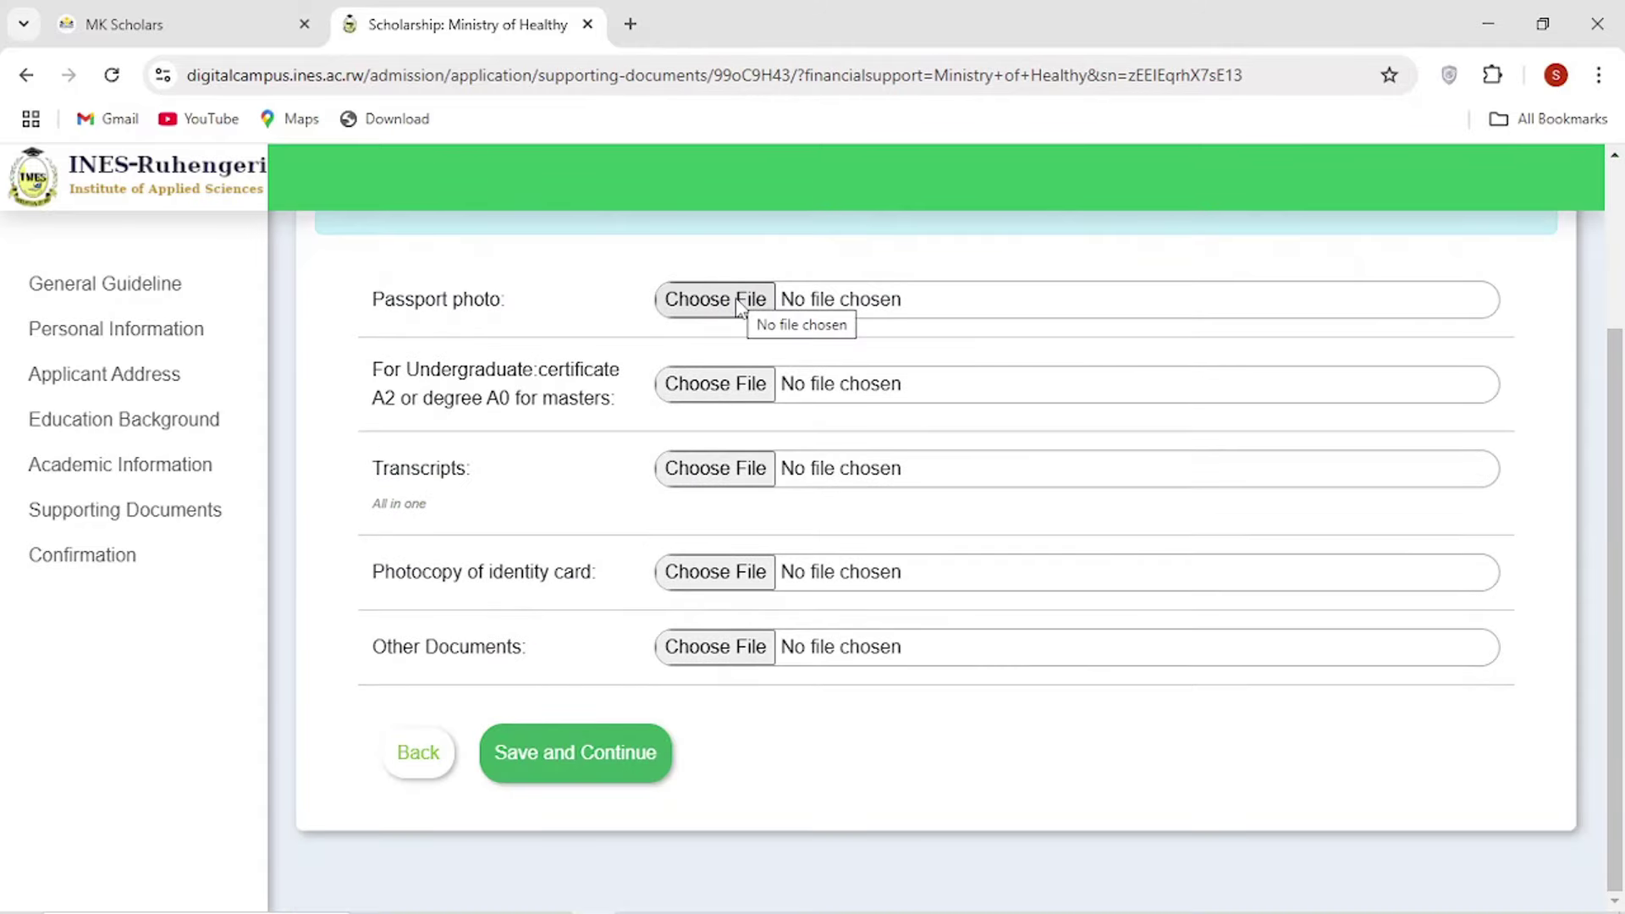
left_click(741, 301)
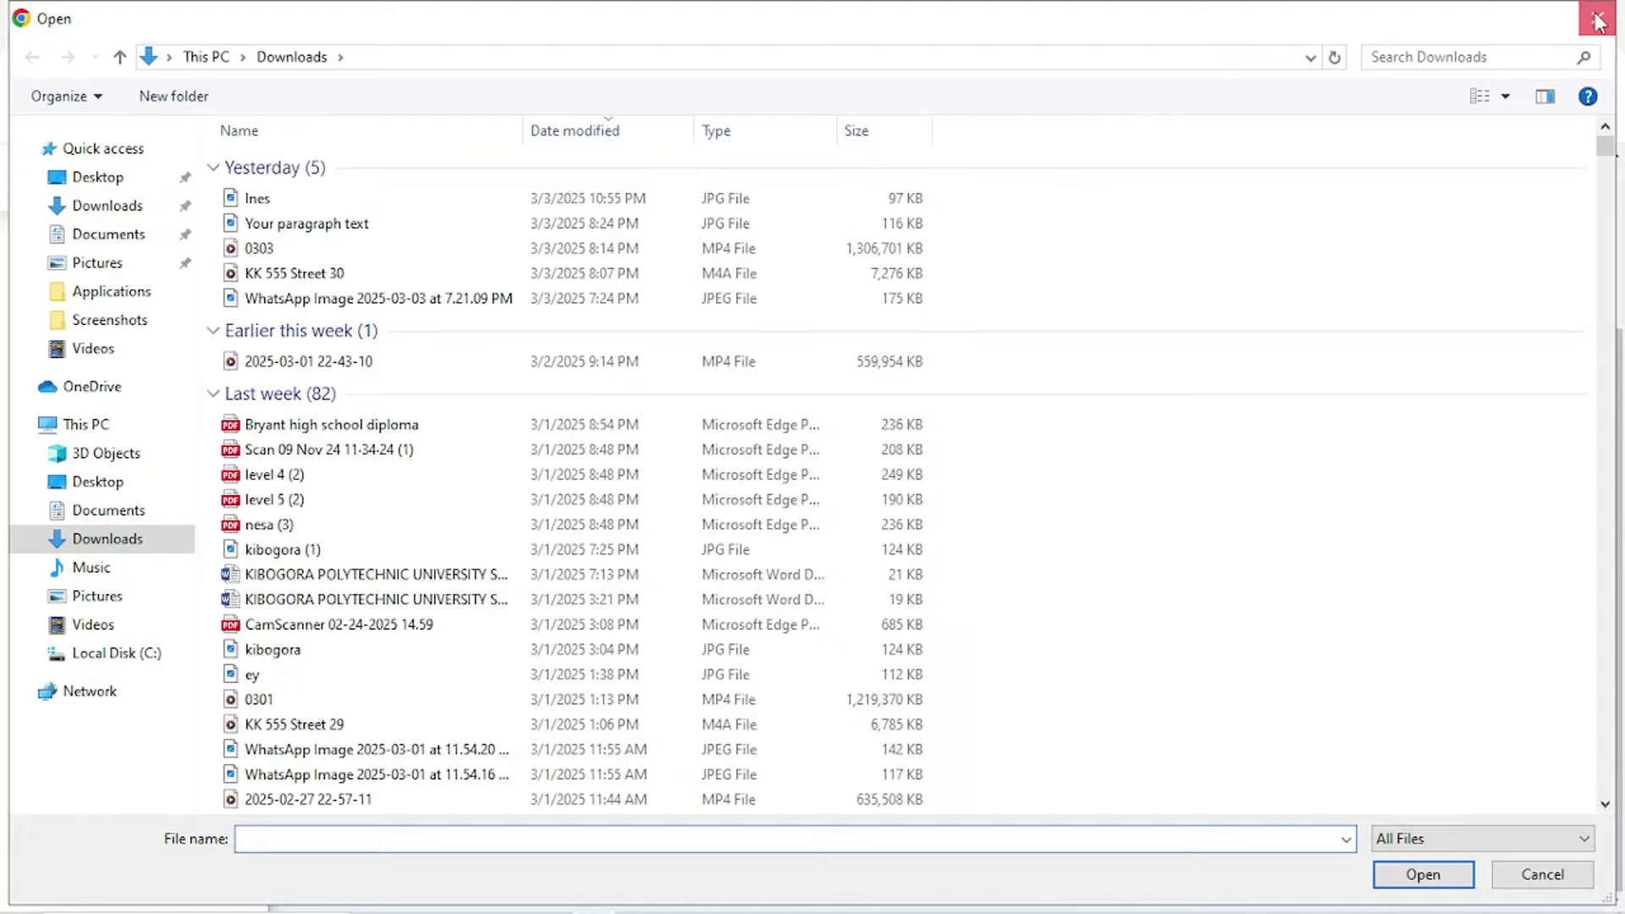
left_click(1597, 14)
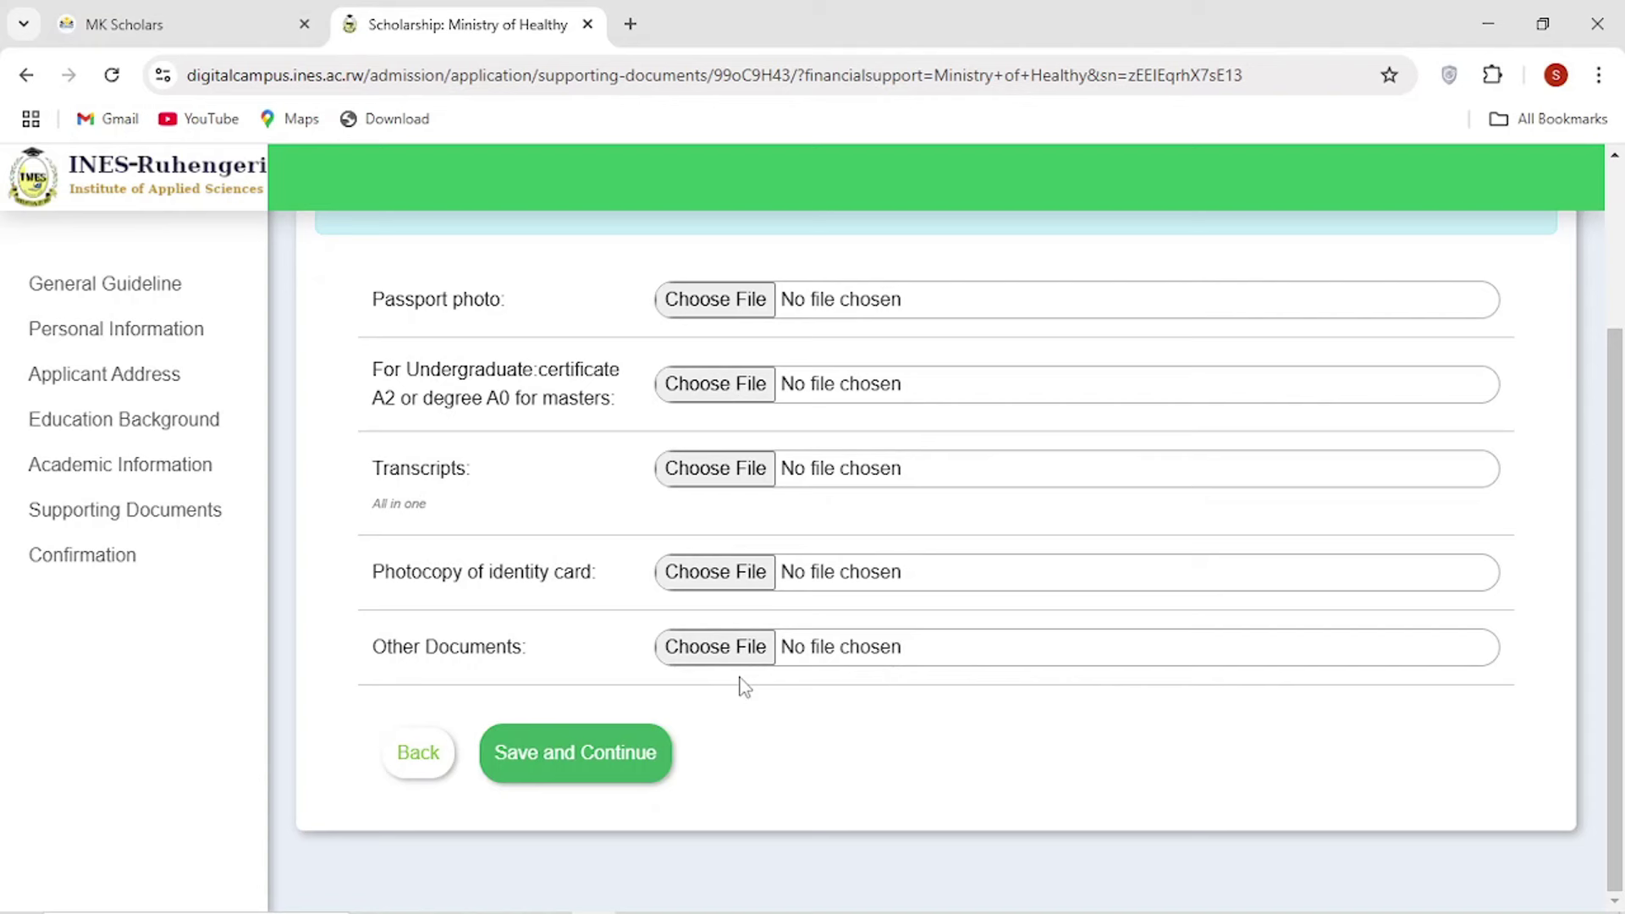
Attempt to submit the supporting documents and review the passport photo file warning.
left_click(599, 750)
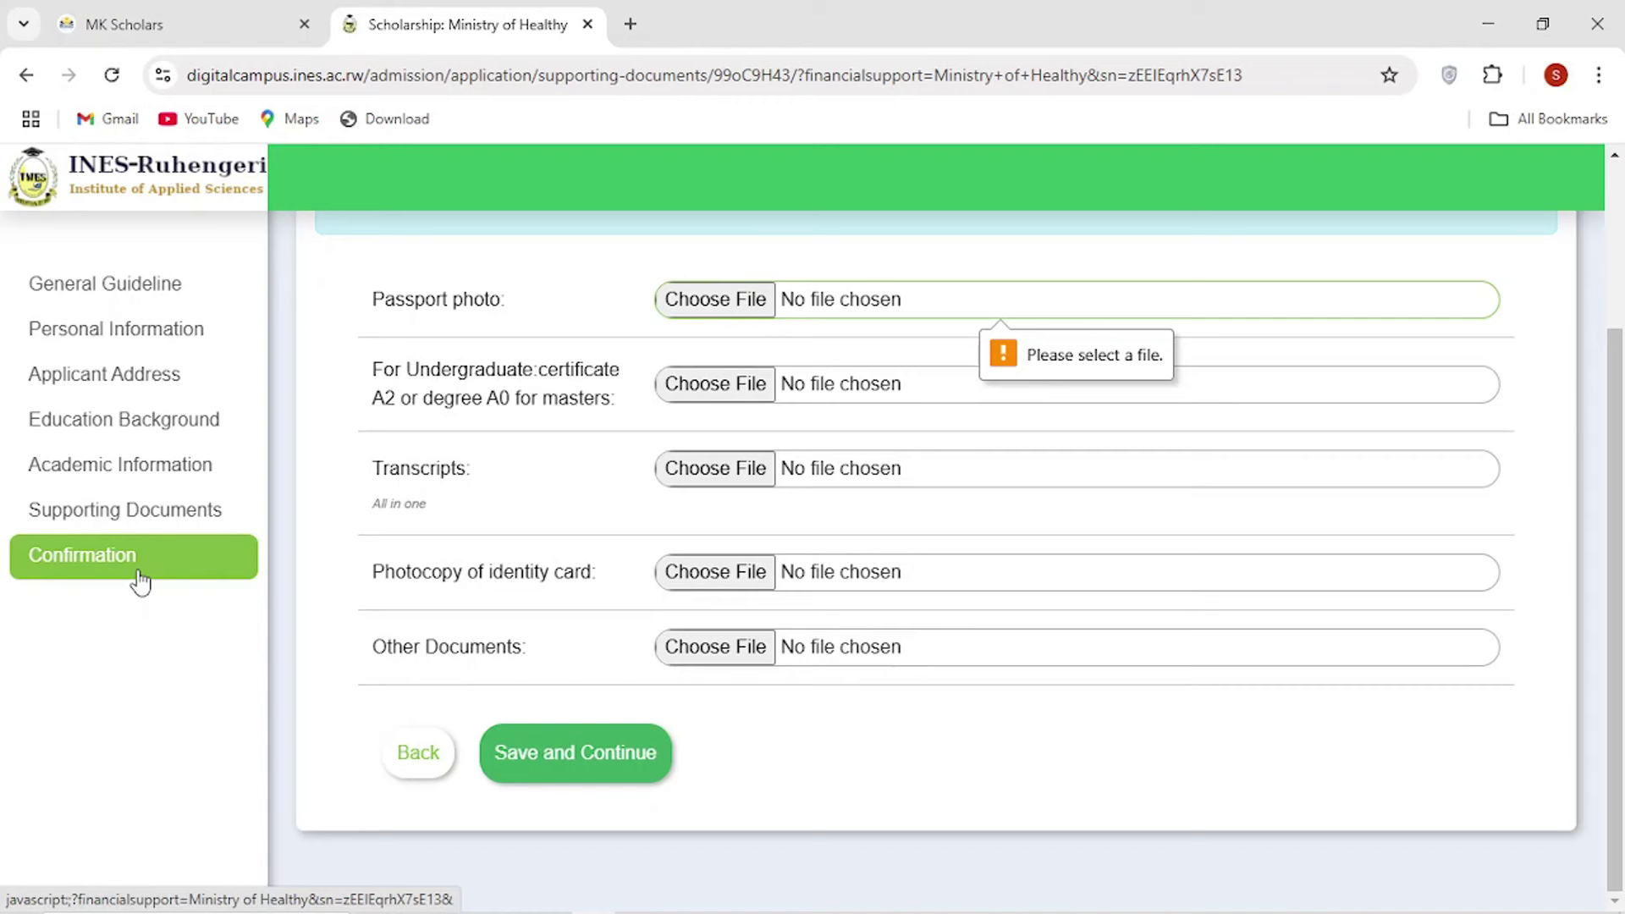
scroll(465, 569, "up", 1)
scroll(465, 570, "down", 1)
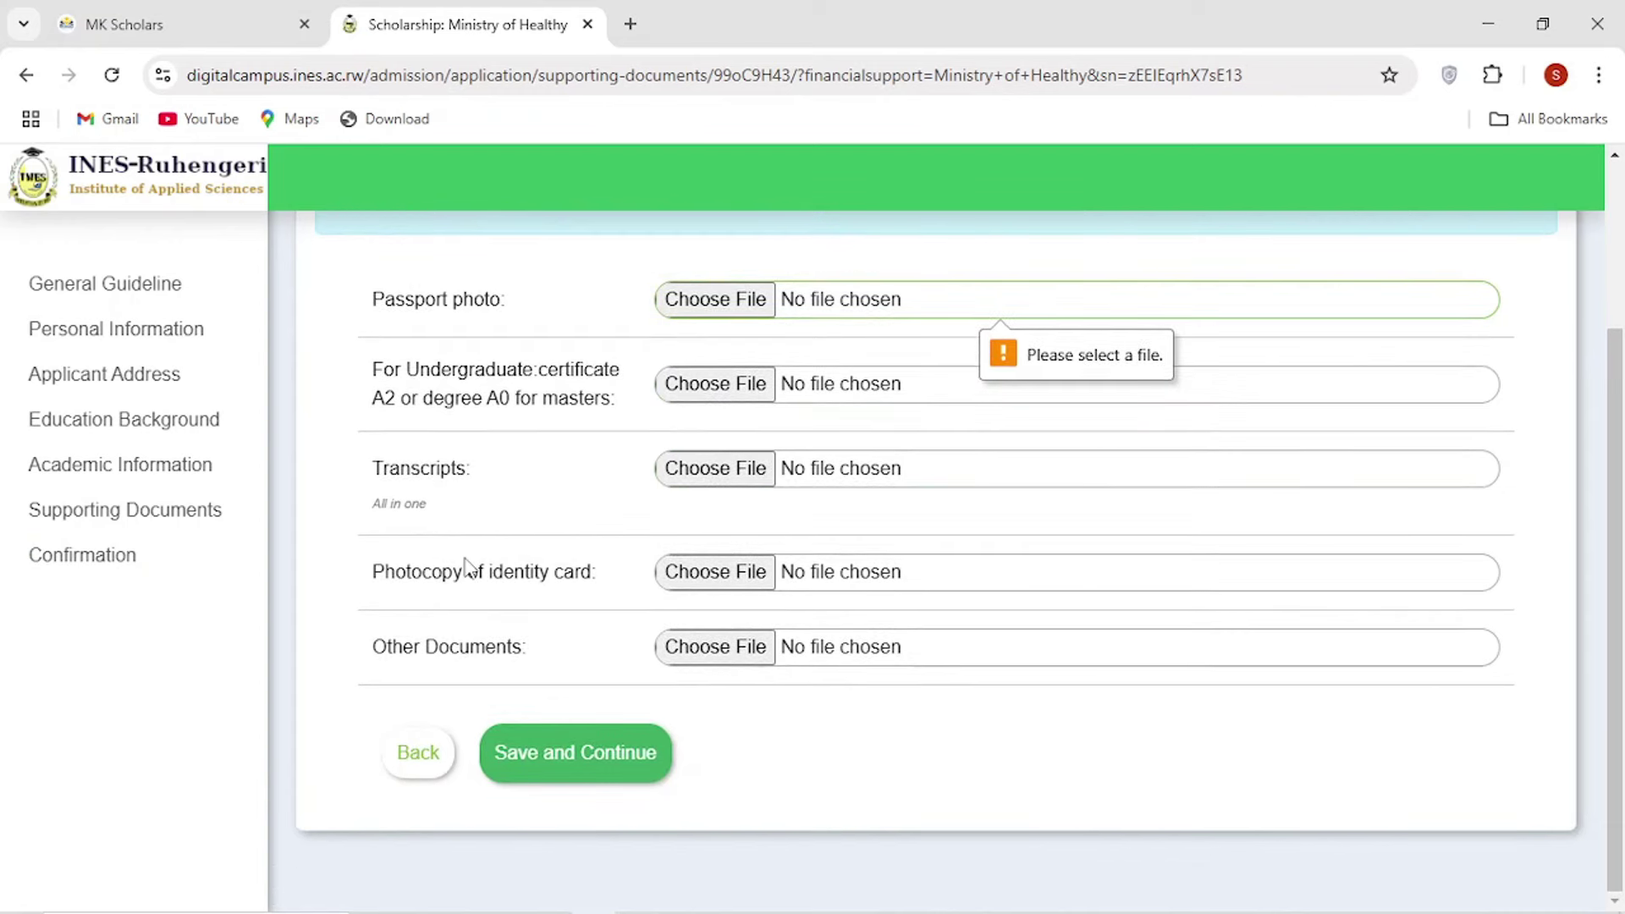
scroll(465, 569, "up", 2)
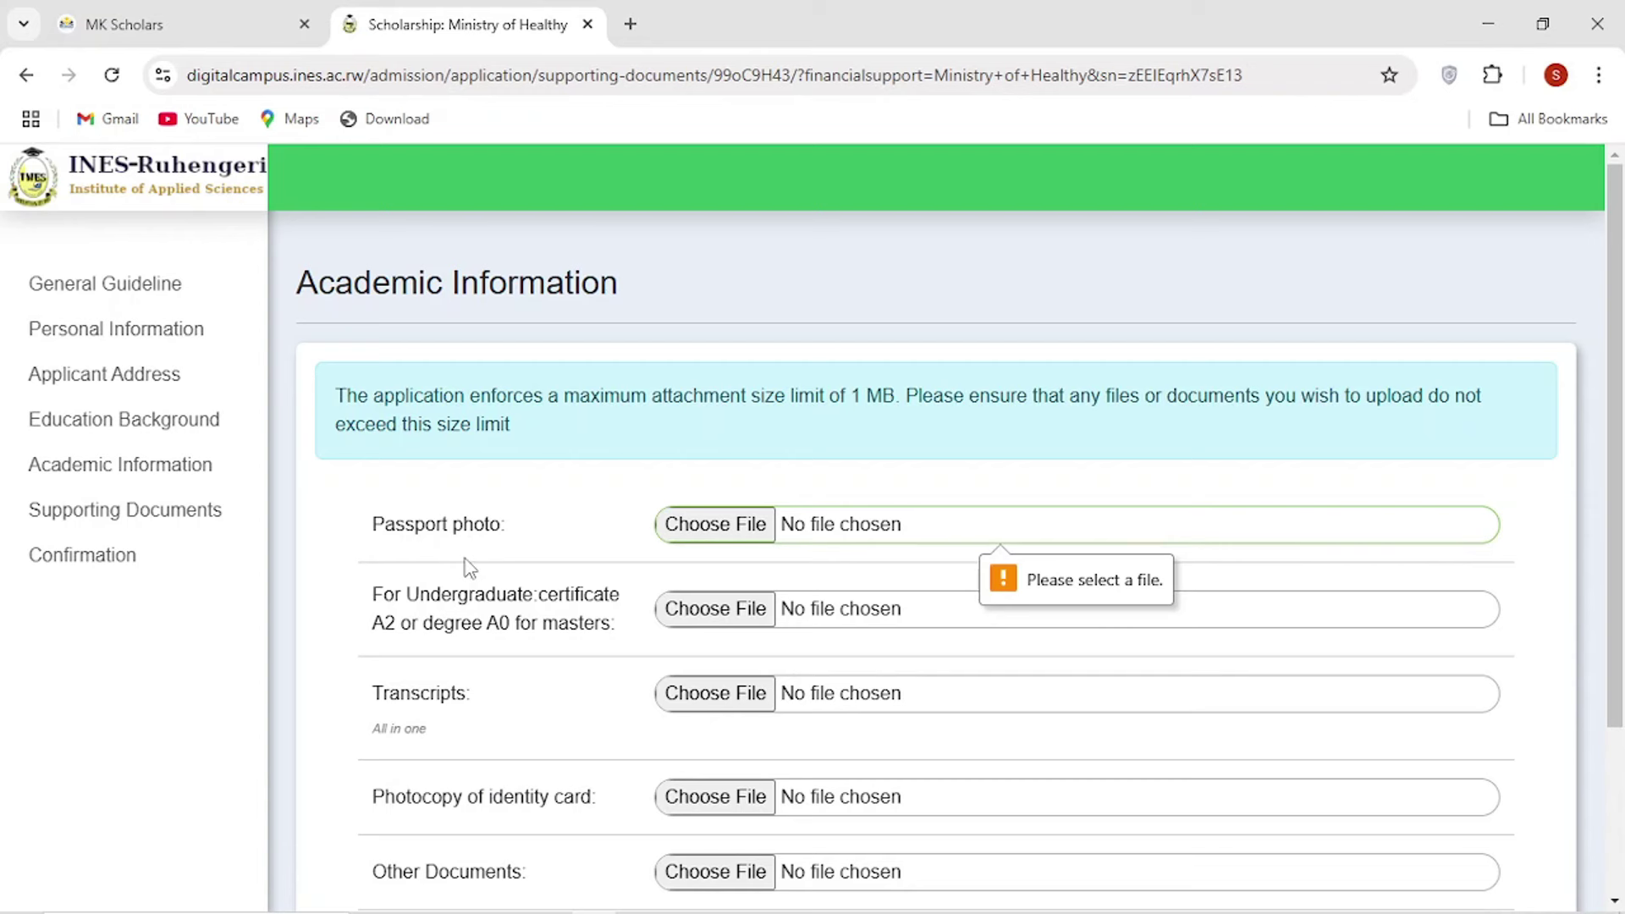
scroll(470, 568, "down", 2)
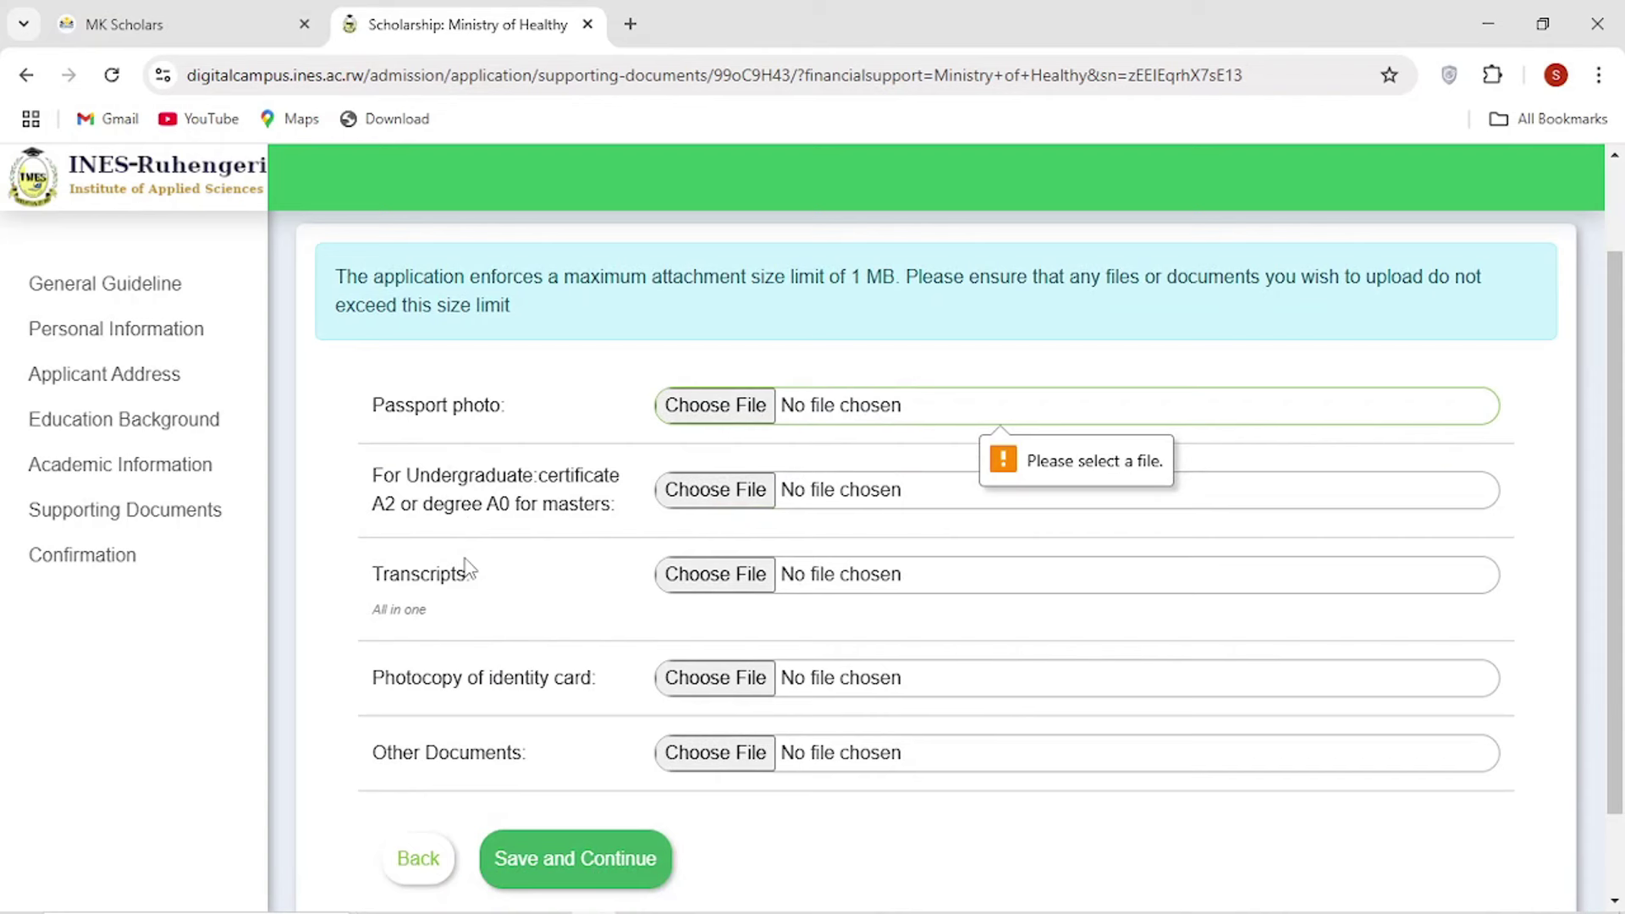